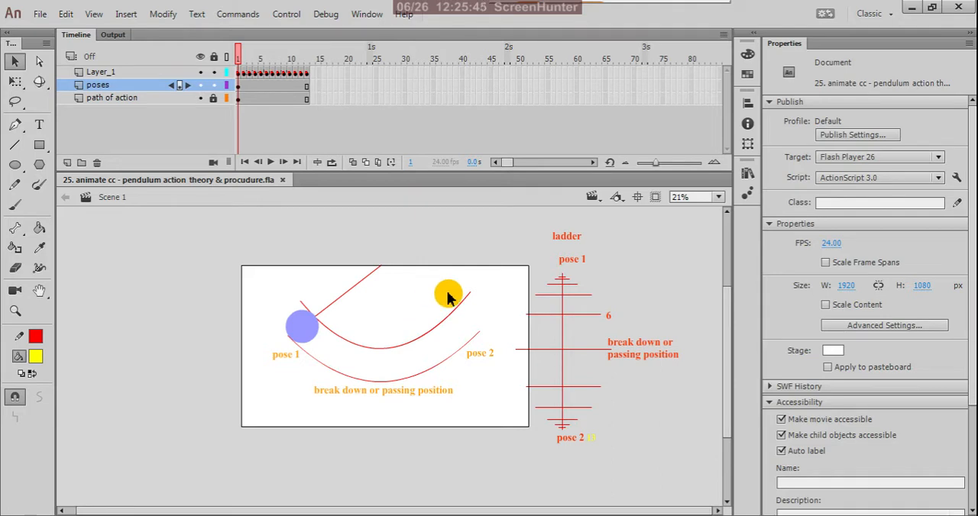
# Step: Examine the pendulum stage and timing ladder, and scrub the timeline from frame 1 to frame 13
pyautogui.scroll(2, 522, 288)
pyautogui.scroll(-1, 451, 269)
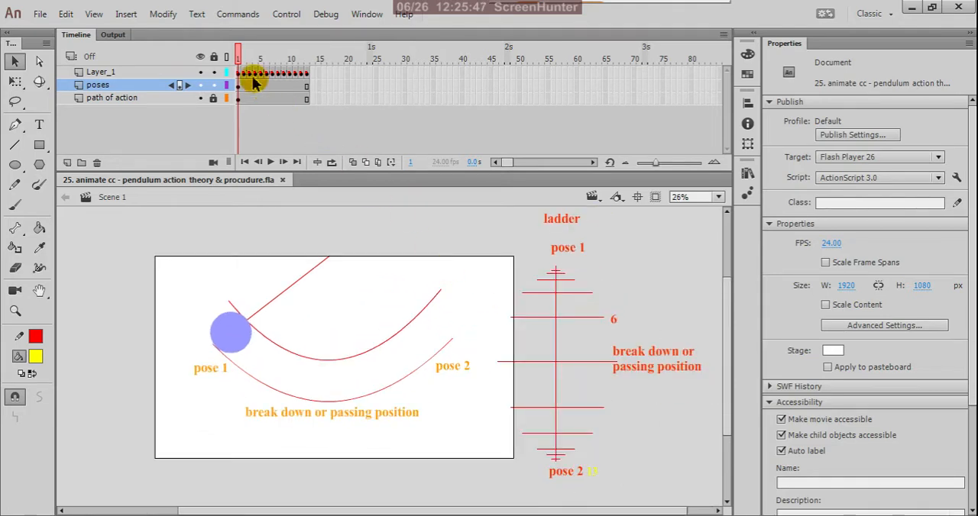
pyautogui.scroll(-1, 389, 245)
pyautogui.scroll(2, 551, 294)
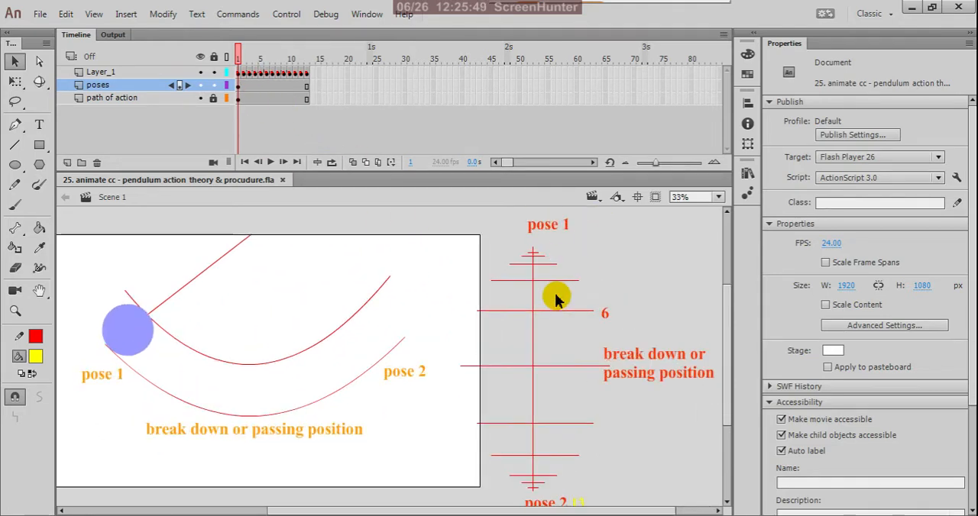
pyautogui.scroll(-2, 547, 297)
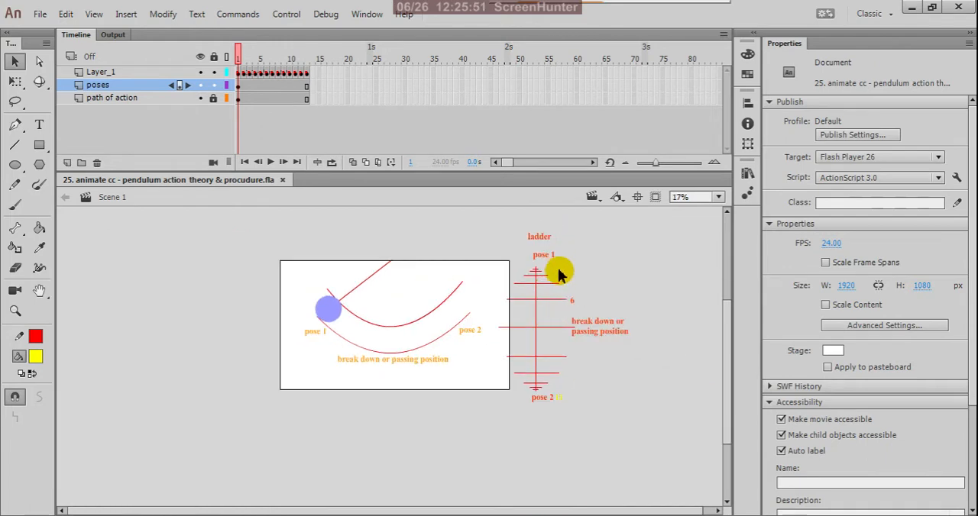
pyautogui.scroll(1, 558, 275)
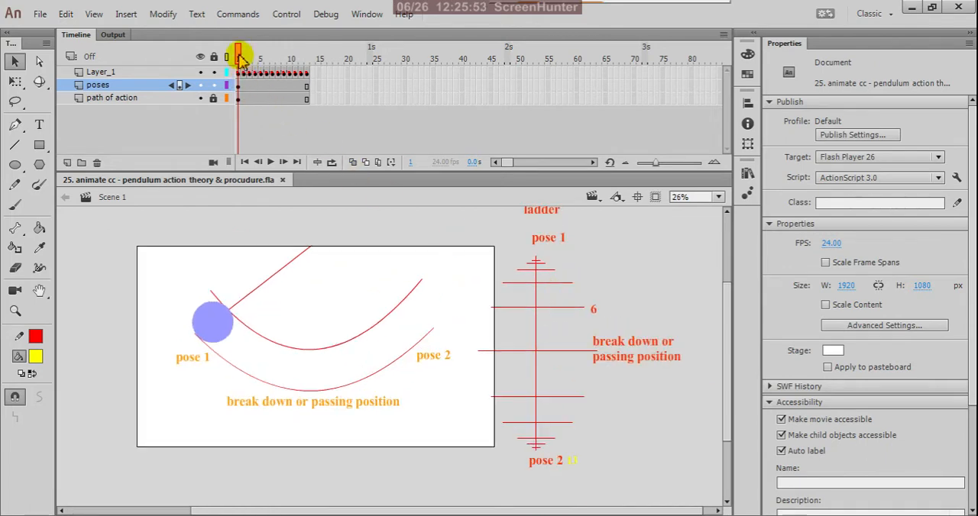
pyautogui.moveTo(239, 61); pyautogui.dragTo(241, 98)
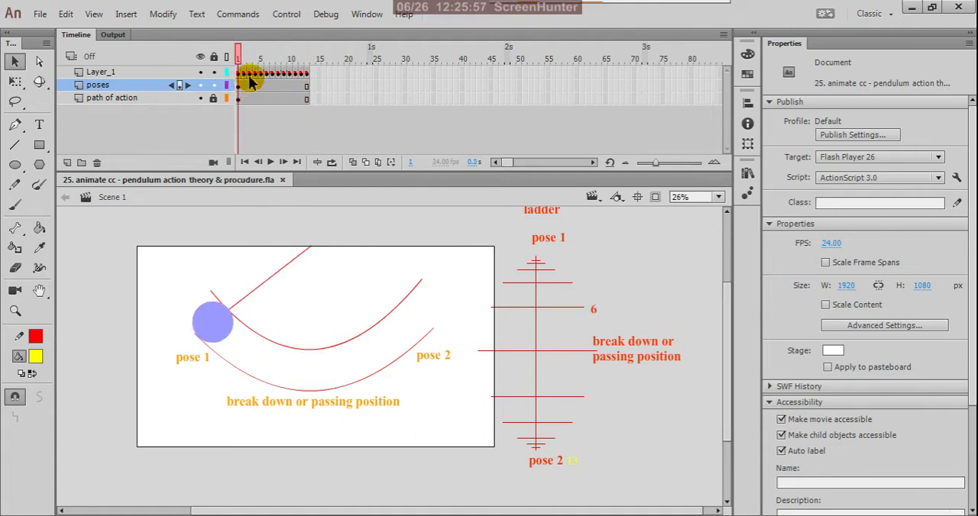
pyautogui.moveTo(258, 79); pyautogui.dragTo(305, 75)
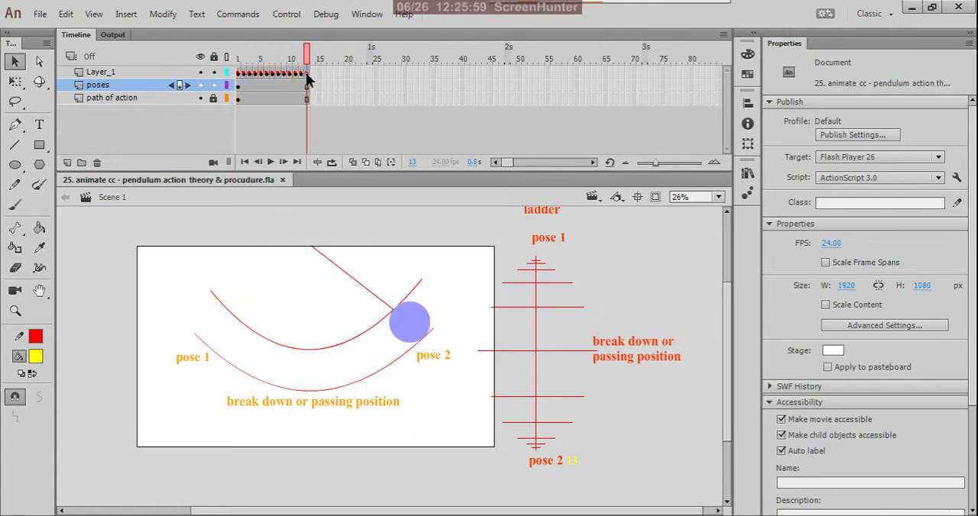
pyautogui.click(461, 227)
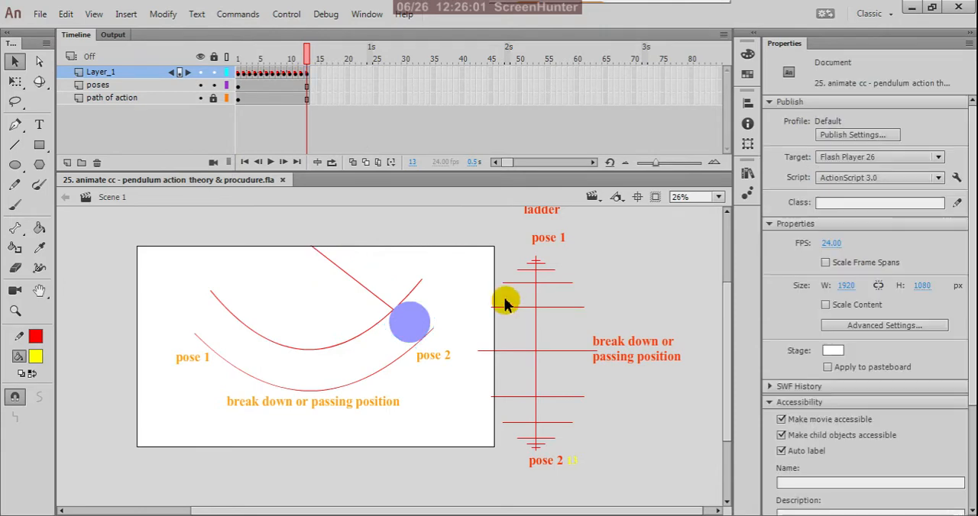
# Step: Examine the pendulum's pose 2 against the ladder chart and select the frame 13 keyframe on Layer_1
pyautogui.scroll(-1, 560, 370)
pyautogui.scroll(1, 572, 327)
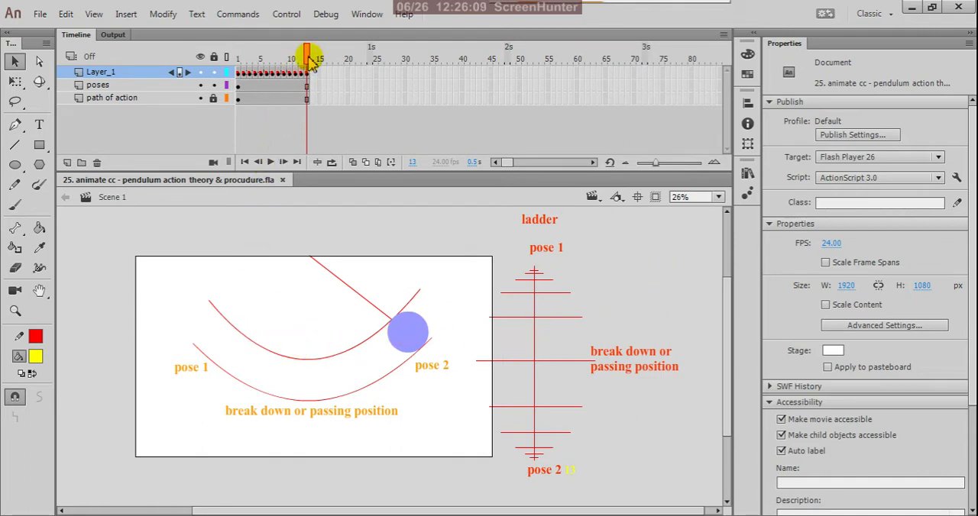
pyautogui.moveTo(310, 61); pyautogui.dragTo(306, 113)
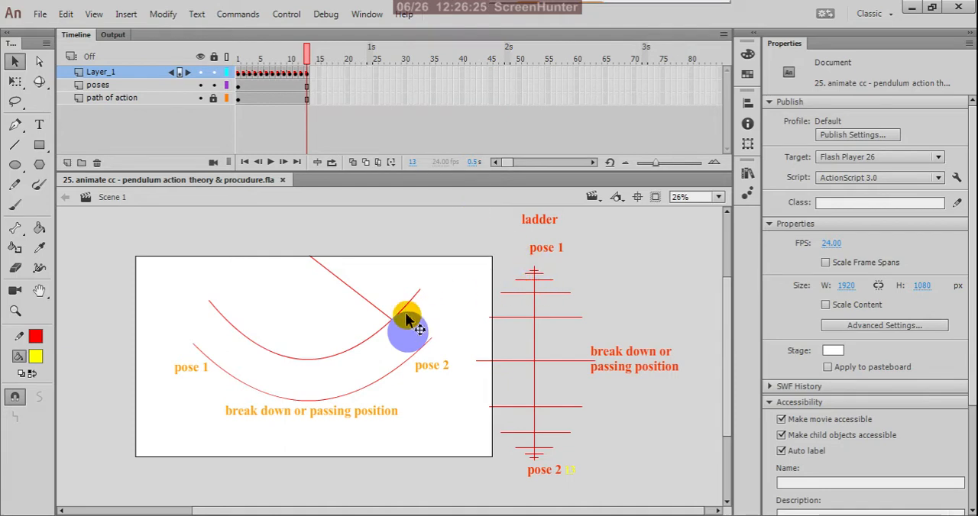
pyautogui.moveTo(305, 54); pyautogui.dragTo(312, 90)
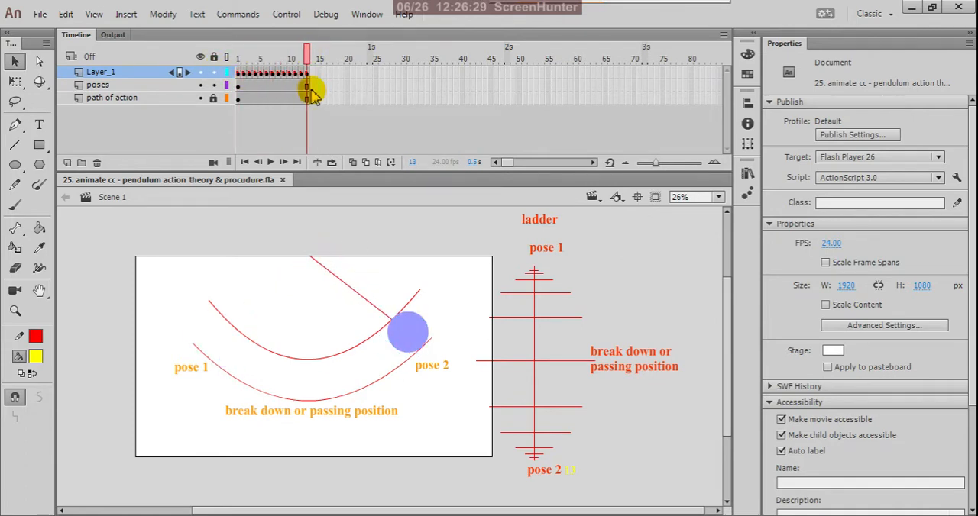
pyautogui.scroll(-2, 484, 348)
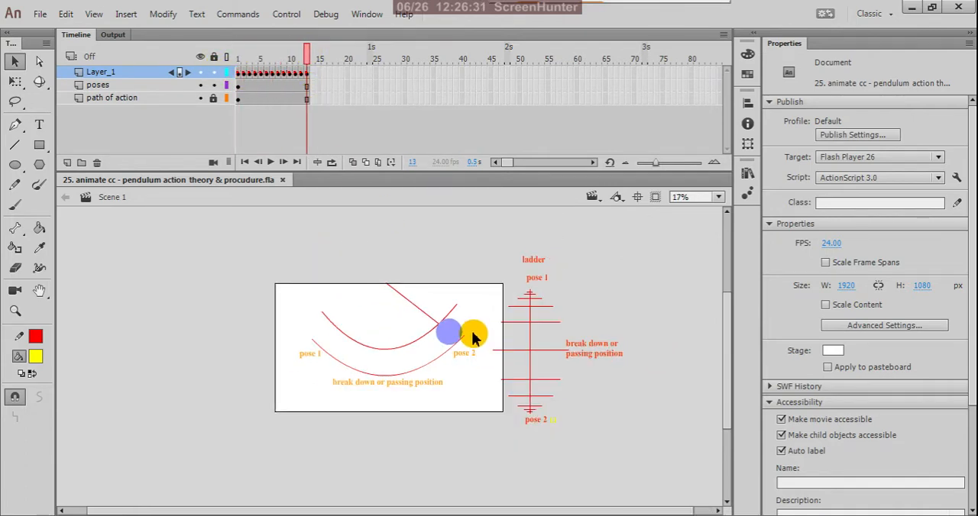
pyautogui.scroll(3, 467, 334)
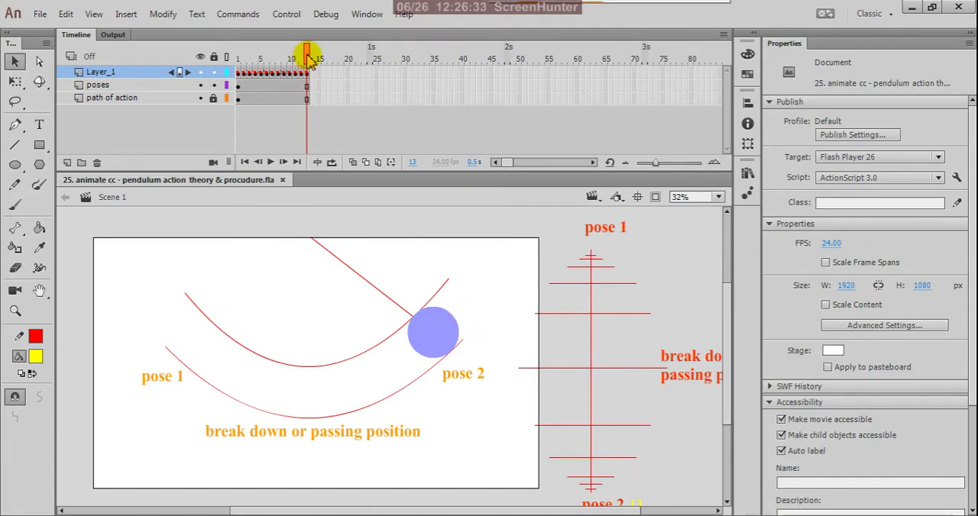
pyautogui.moveTo(307, 54); pyautogui.dragTo(306, 81)
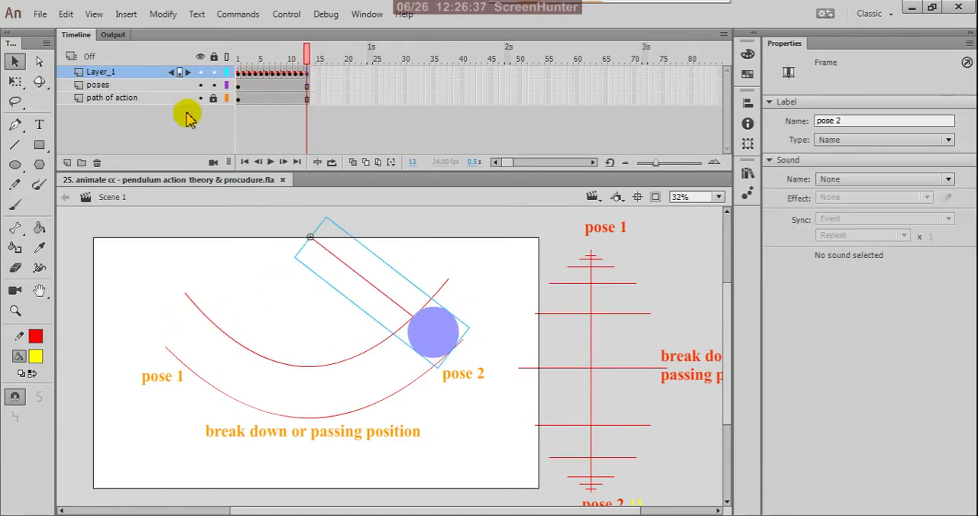
# Step: Rename Layer_1 as "left to right" and lock it
pyautogui.doubleClick(148, 75)
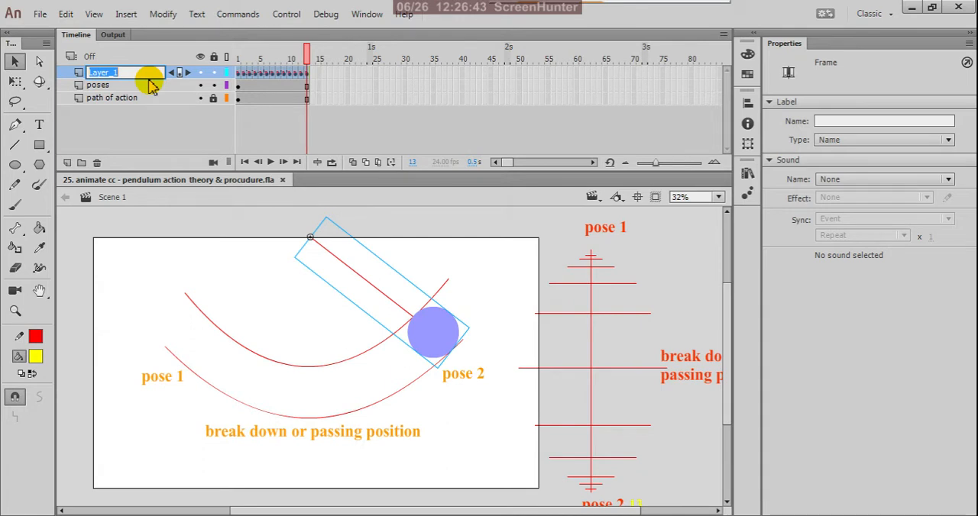
pyautogui.write('i')
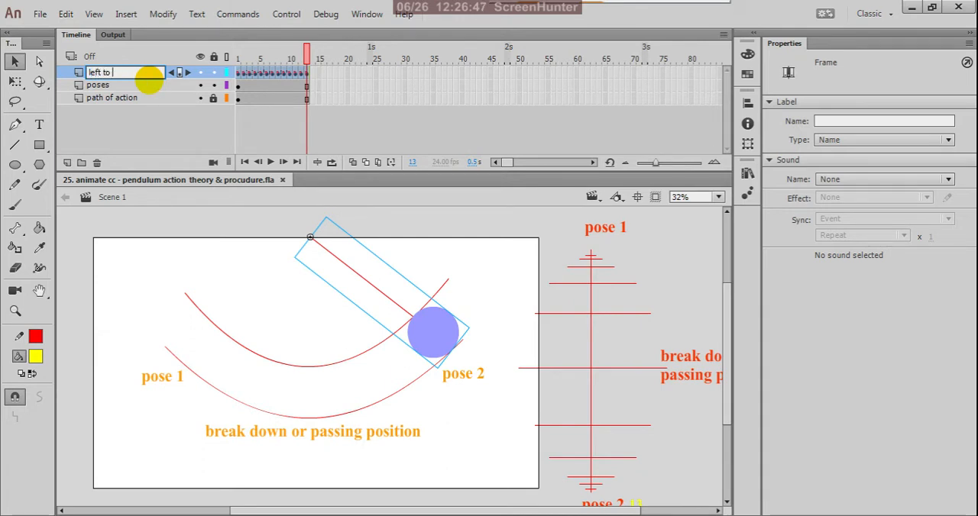
pyautogui.write('eft to r')
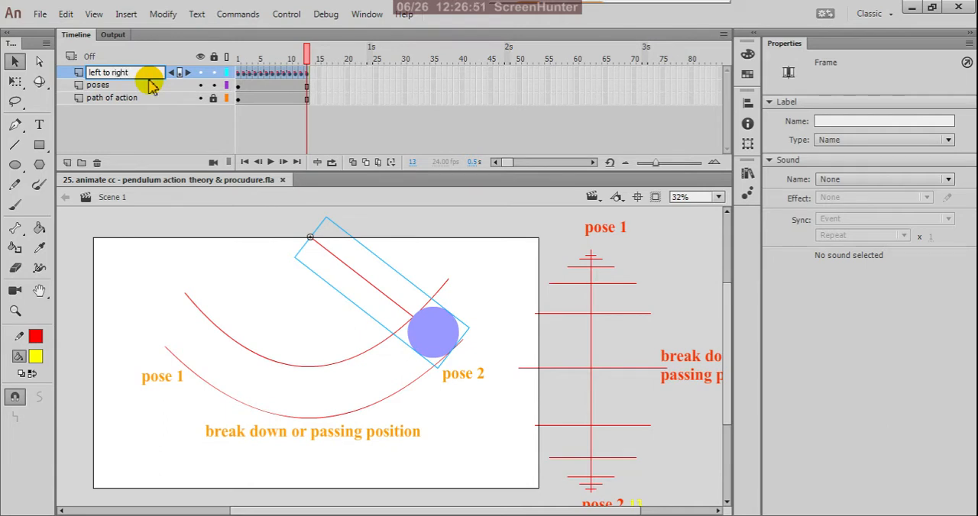
pyautogui.write('ight')
pyautogui.click(149, 136)
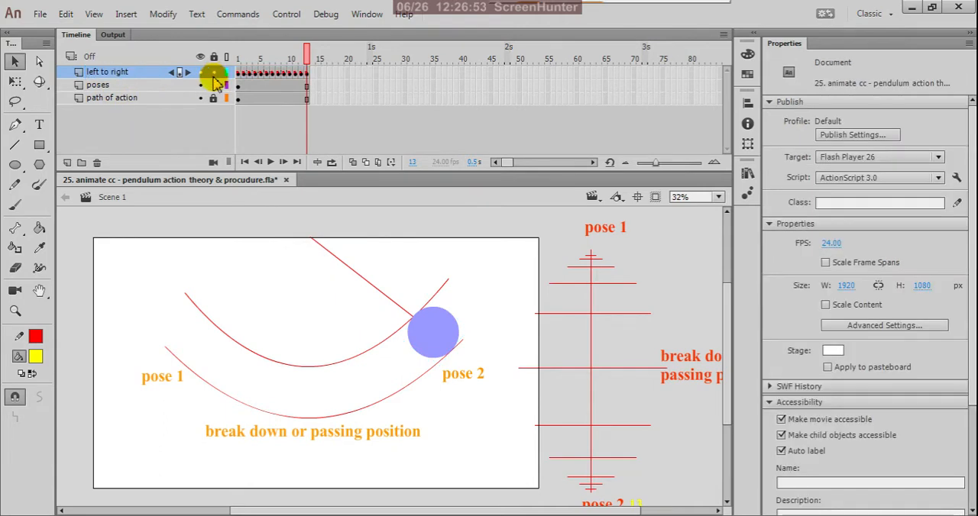
pyautogui.click(215, 74)
pyautogui.click(197, 136)
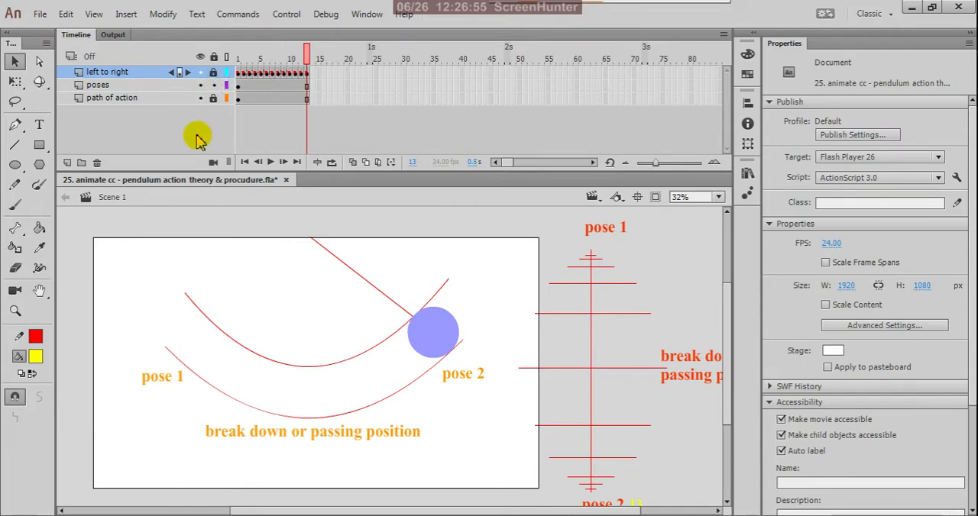
# Step: Add a new layer above the "left to right" layer and name it "right to left"
pyautogui.click(67, 163)
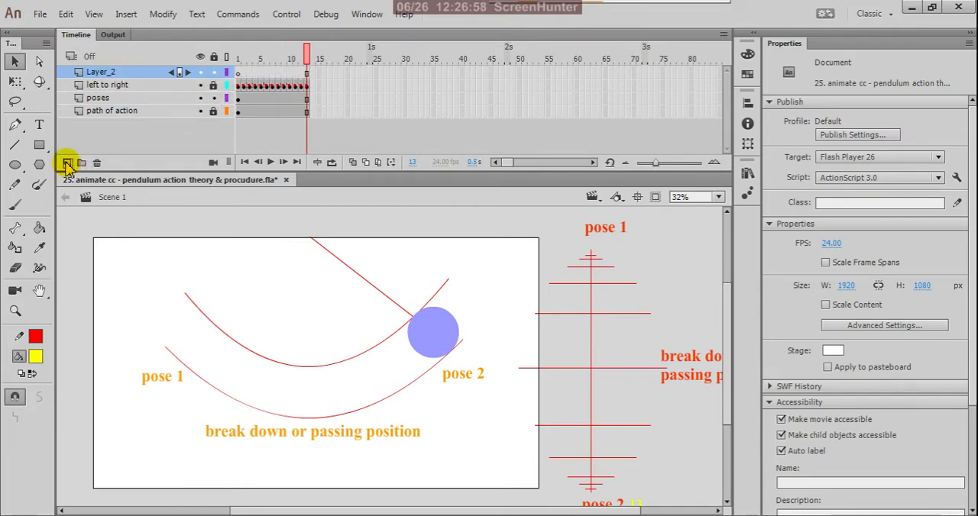
pyautogui.doubleClick(118, 73)
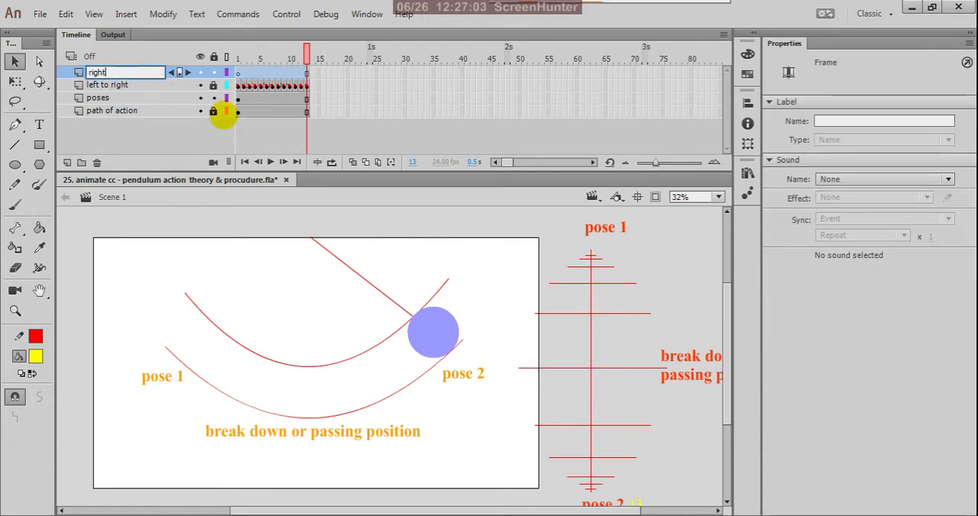
pyautogui.write('right to ')
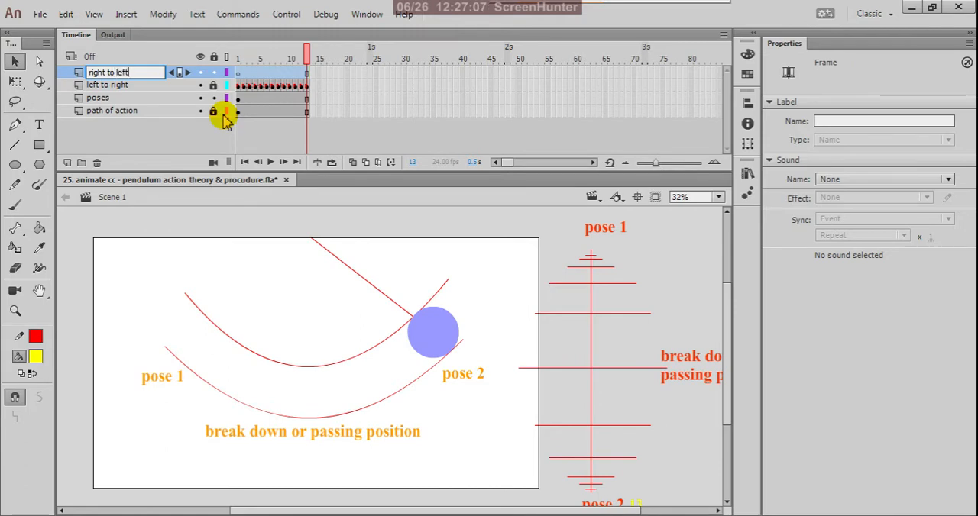
pyautogui.write('left')
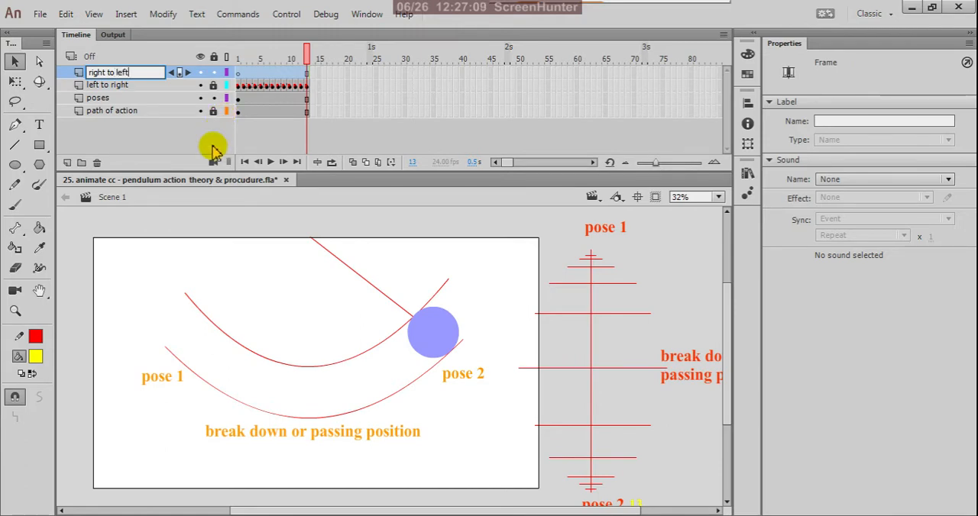
pyautogui.click(164, 139)
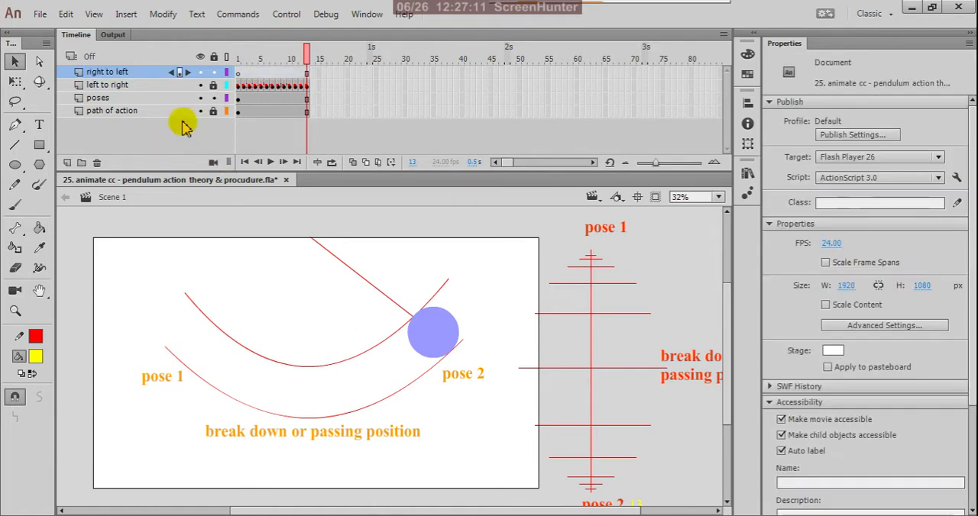
# Step: Unlock the "left to right" layer and select its pose 2 keyframe at frame 13
pyautogui.click(309, 88)
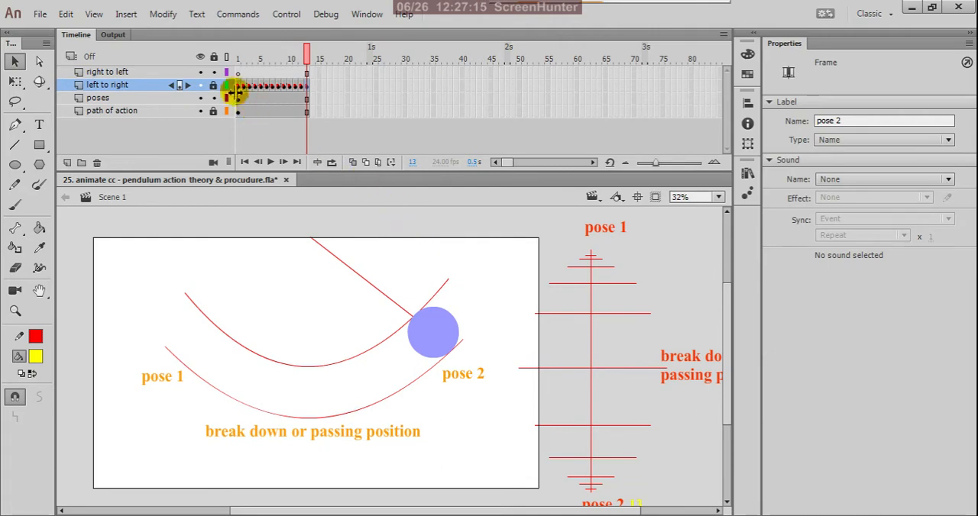
pyautogui.click(415, 253)
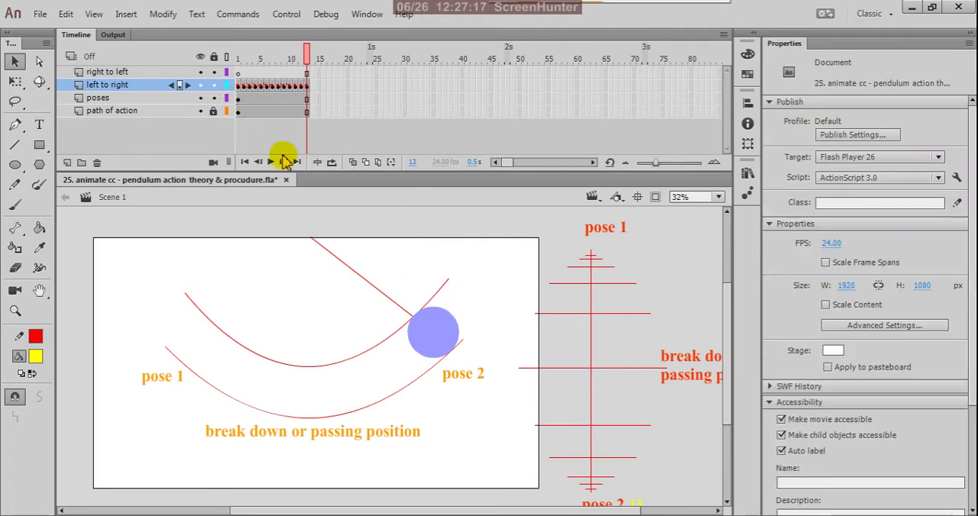
pyautogui.click(308, 88)
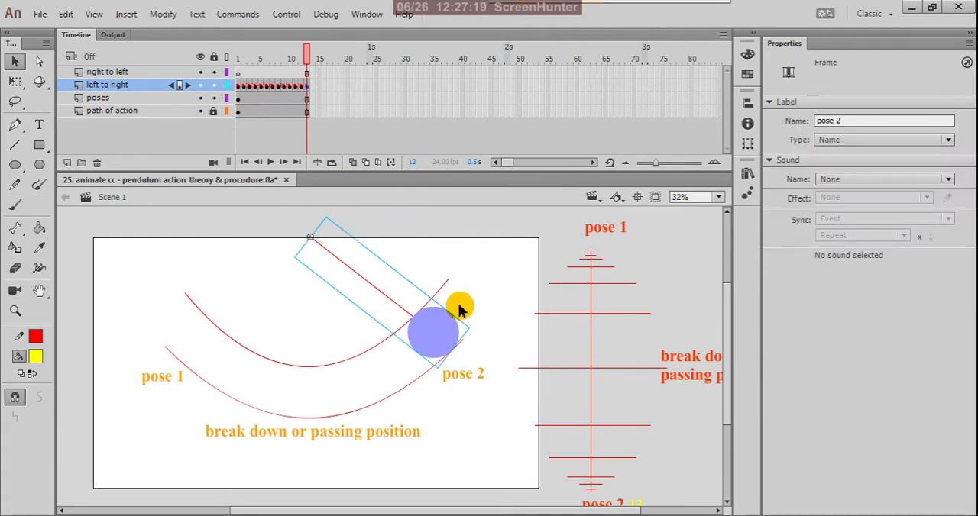
# Step: Examine the timing ladder's spacing lines close to the pose 2 label and its frame number
pyautogui.scroll(-1, 455, 293)
pyautogui.scroll(1, 551, 346)
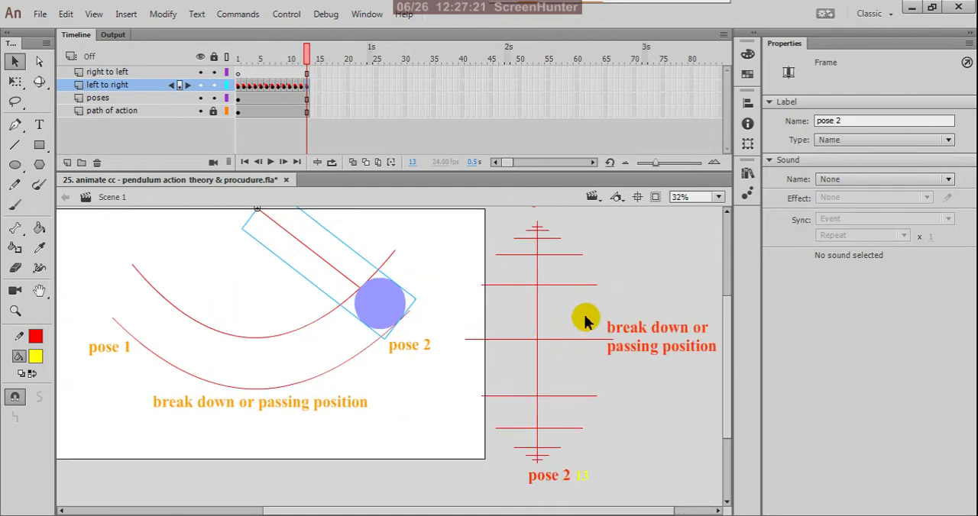
pyautogui.scroll(-1, 546, 441)
pyautogui.scroll(2, 552, 458)
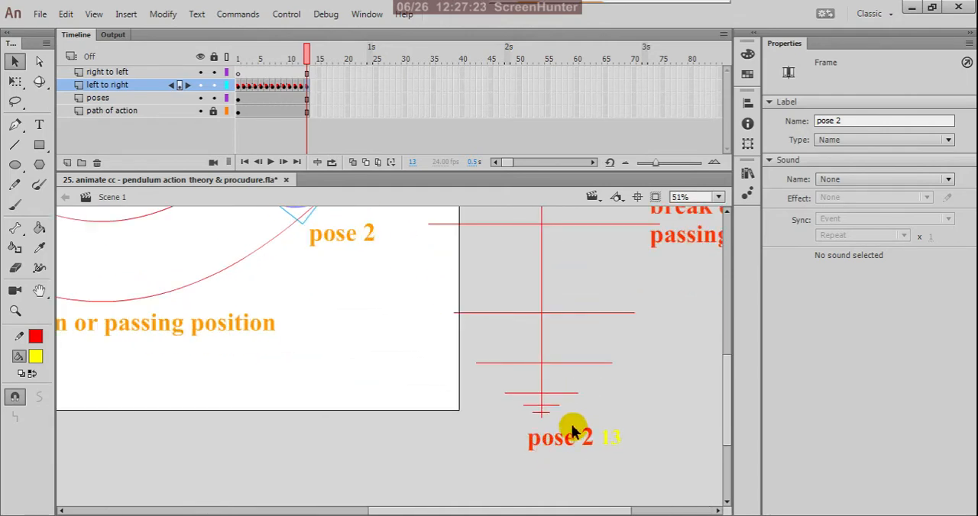
pyautogui.scroll(2, 550, 426)
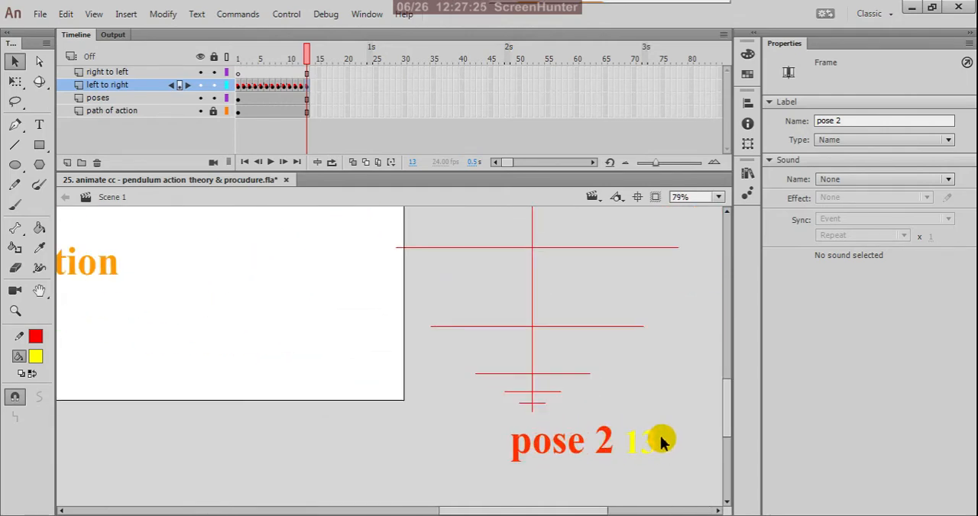
pyautogui.scroll(-1, 650, 429)
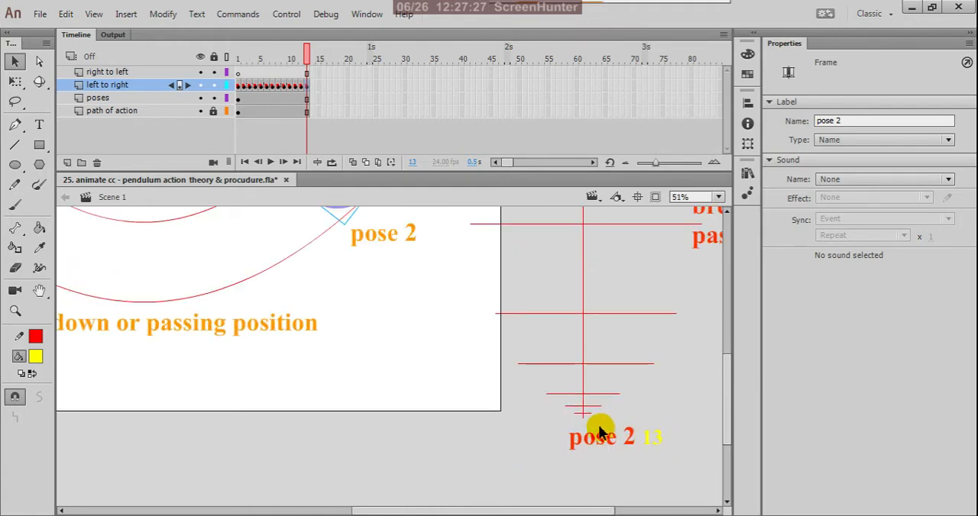
pyautogui.scroll(2, 592, 432)
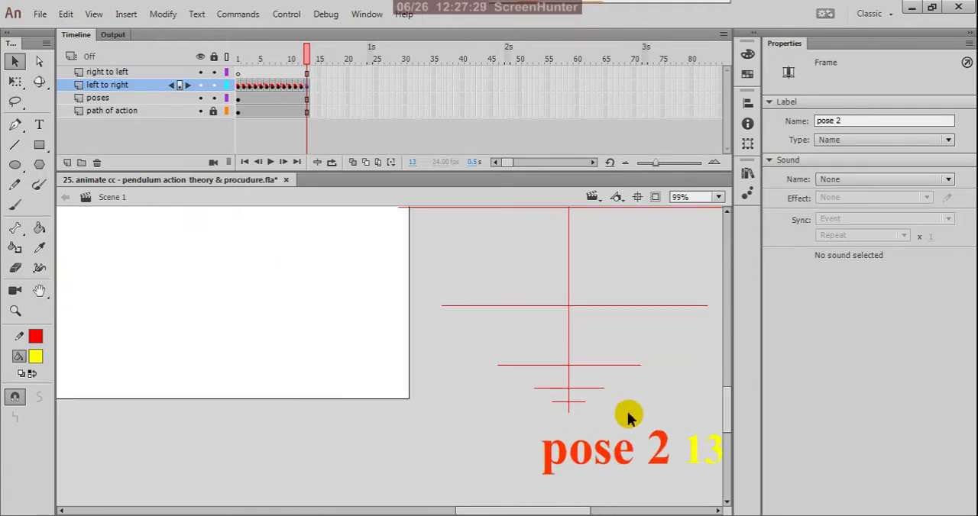
pyautogui.scroll(-1, 631, 428)
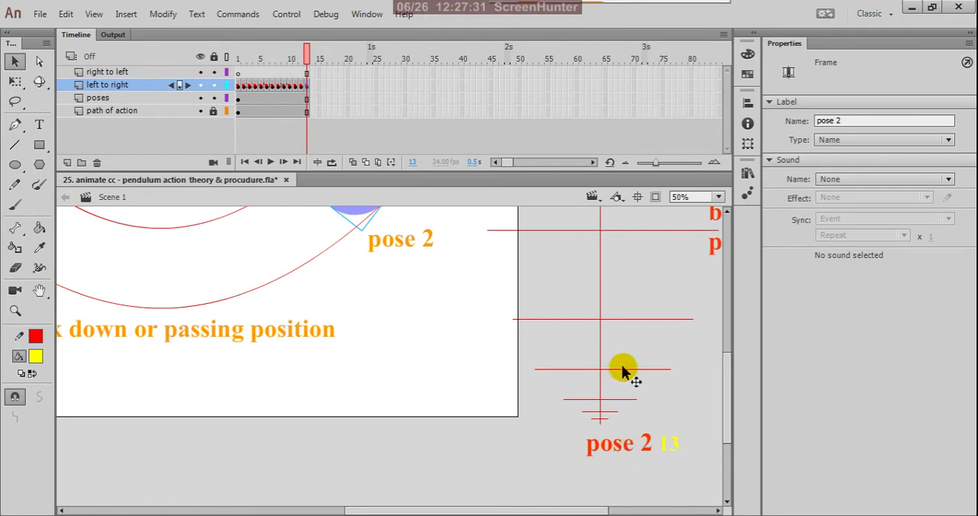
pyautogui.scroll(-1, 620, 470)
pyautogui.scroll(2, 622, 437)
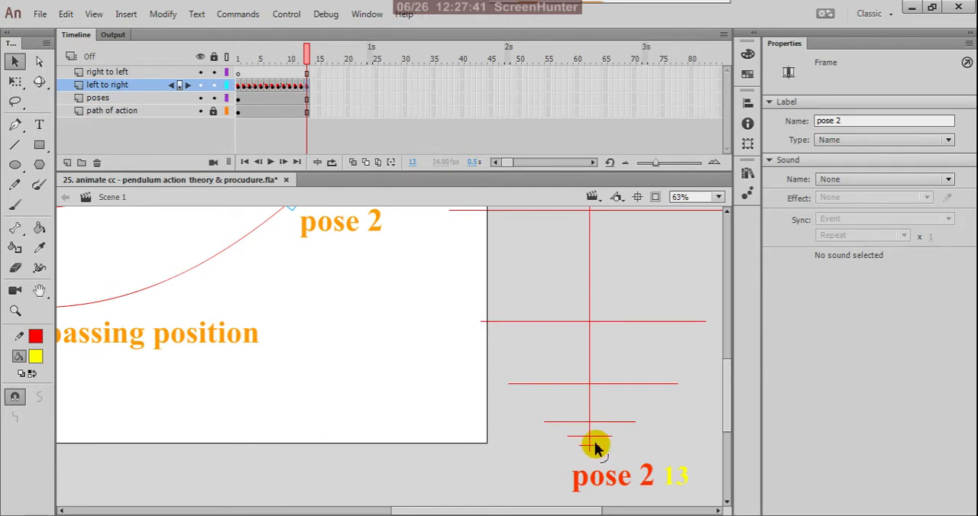
pyautogui.scroll(3, 595, 449)
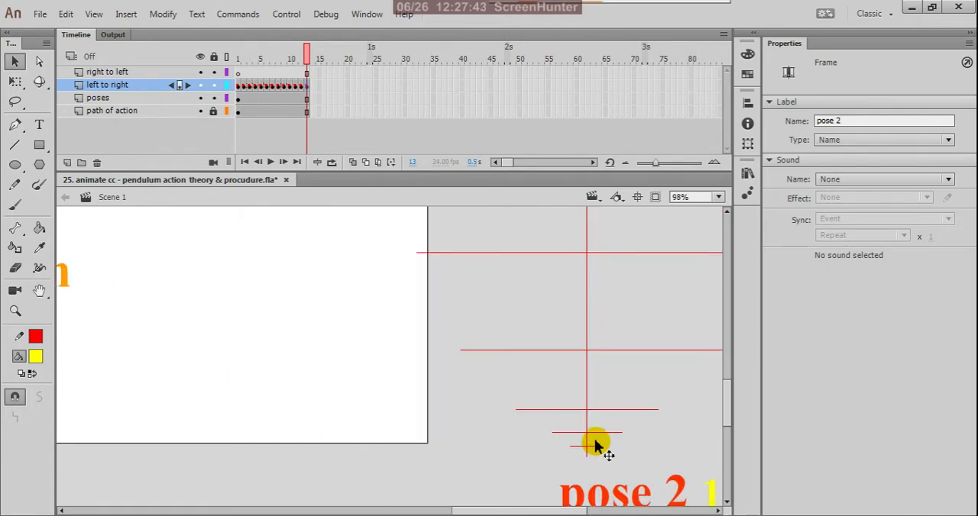
pyautogui.scroll(-3, 595, 446)
pyautogui.scroll(1, 598, 445)
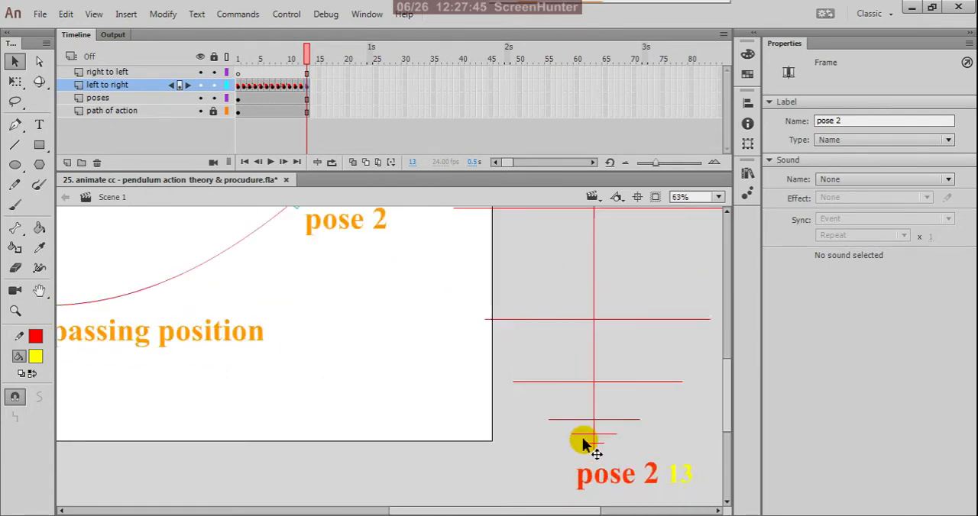
# Step: Copy the frame 12 keyframe from the "left to right" layer and paste it at frame 14 of the "right to left" layer
pyautogui.scroll(-1, 599, 443)
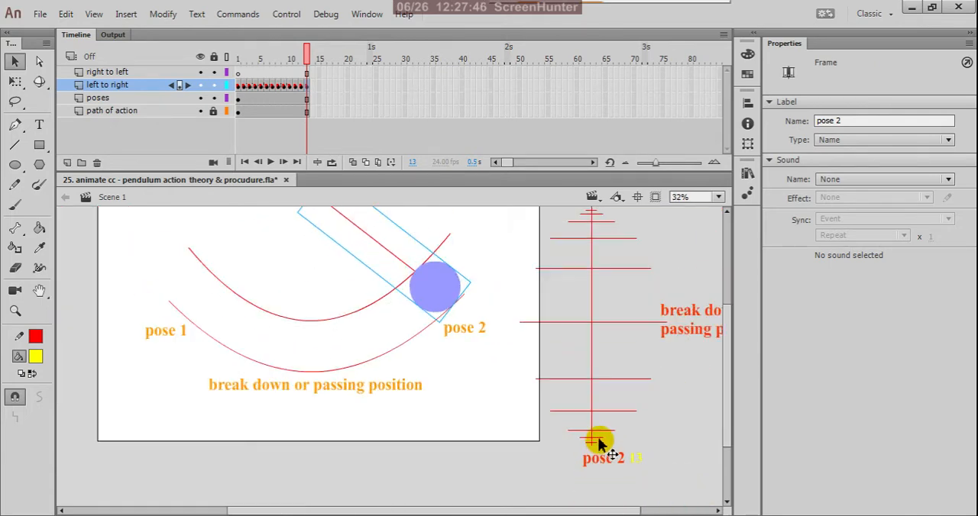
pyautogui.click(309, 73)
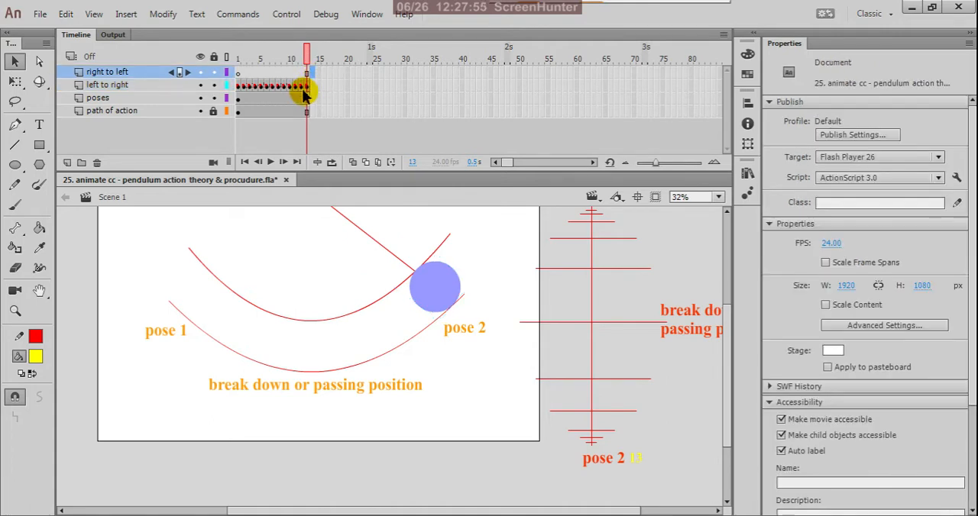
pyautogui.click(303, 86)
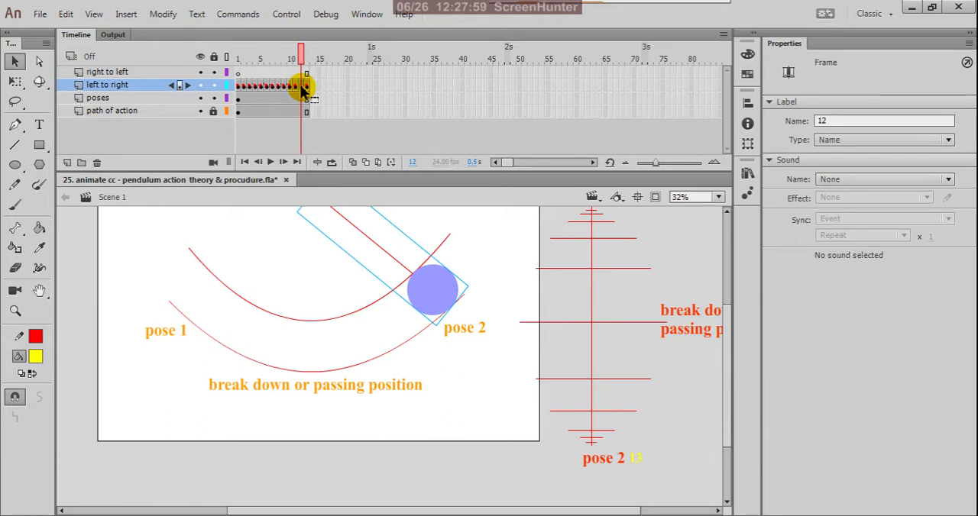
pyautogui.rightClick(302, 88)
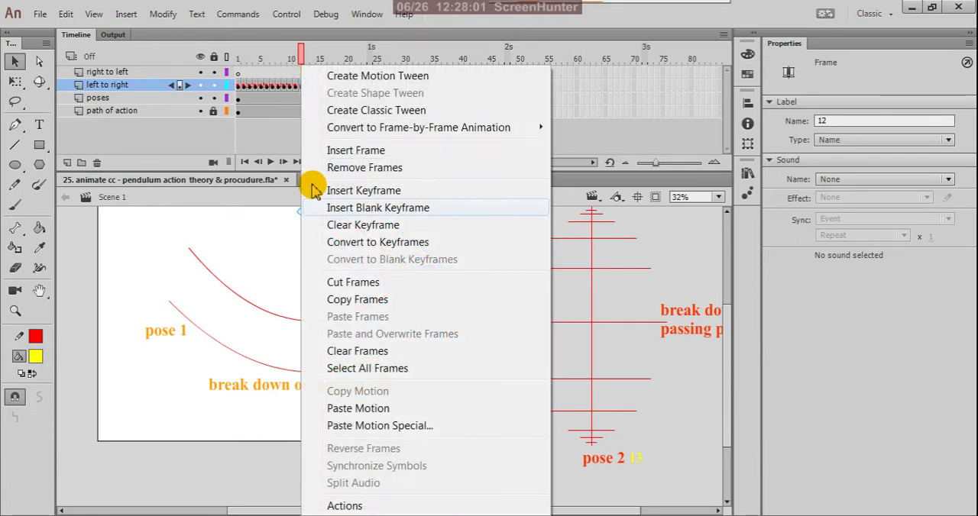
pyautogui.click(333, 300)
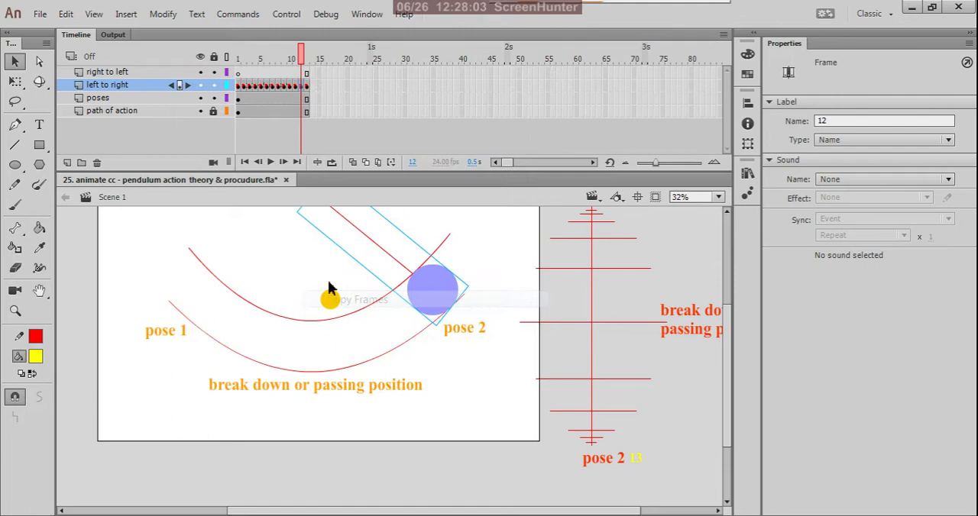
pyautogui.click(311, 73)
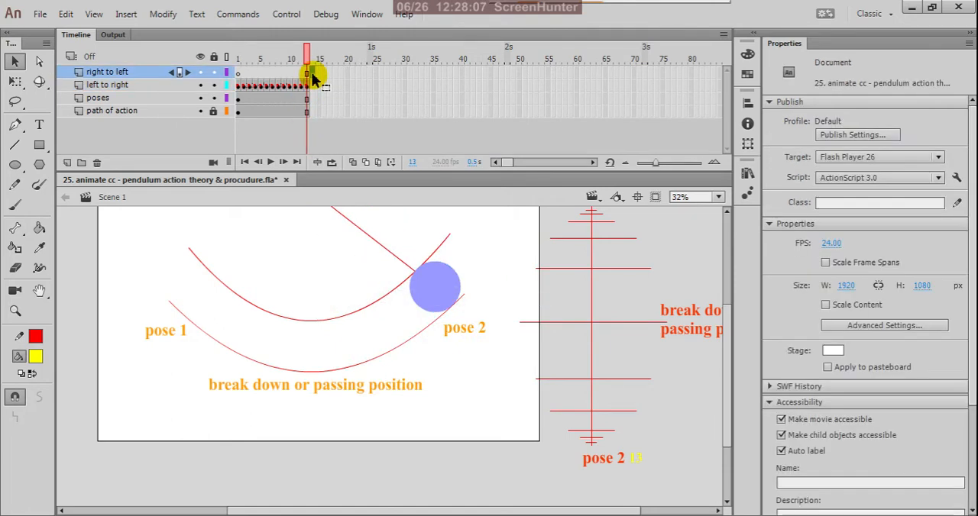
pyautogui.rightClick(313, 79)
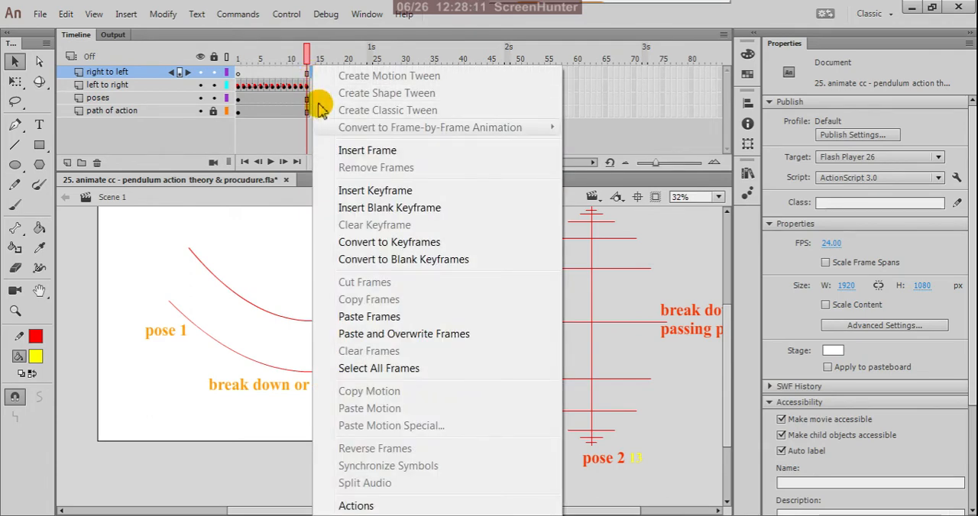
pyautogui.click(349, 316)
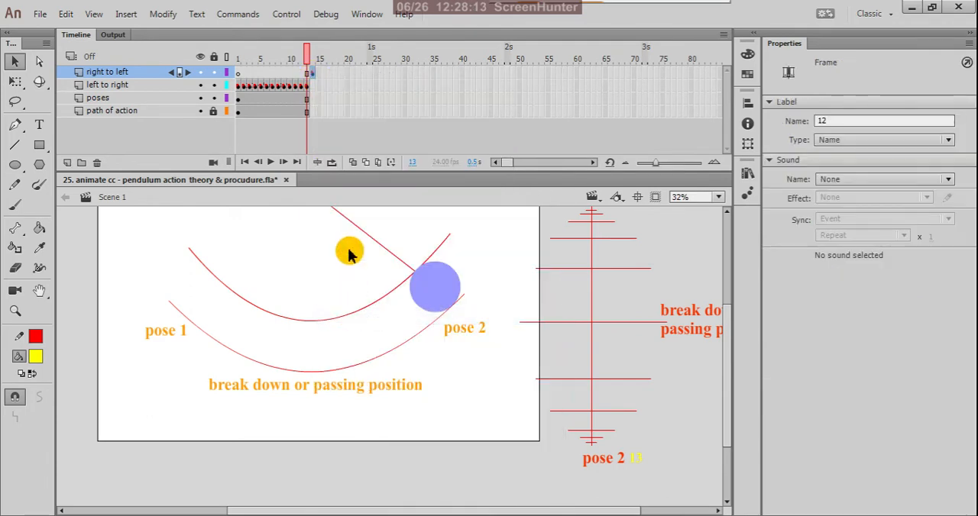
# Step: Label the pasted keyframe at frame 14 of the "right to left" layer as 14
pyautogui.click(314, 78)
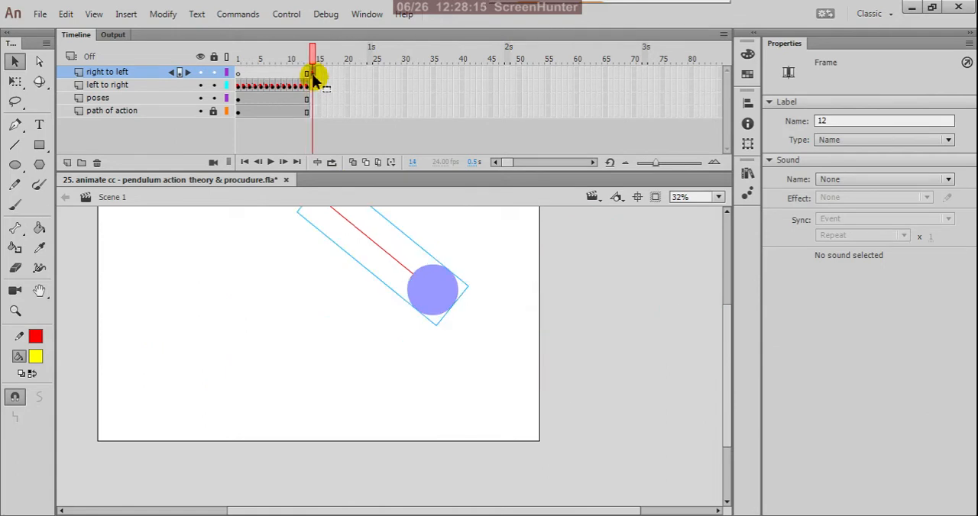
pyautogui.doubleClick(827, 121)
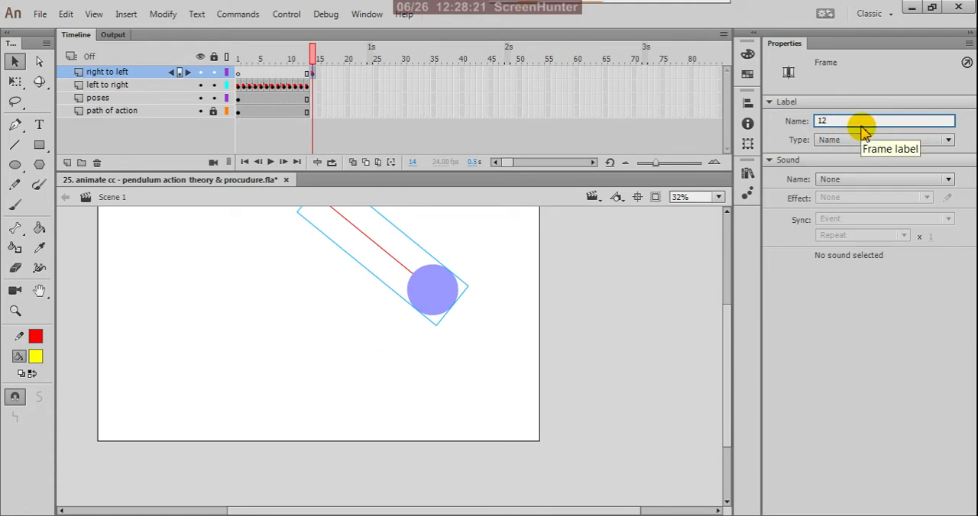
pyautogui.write('1')
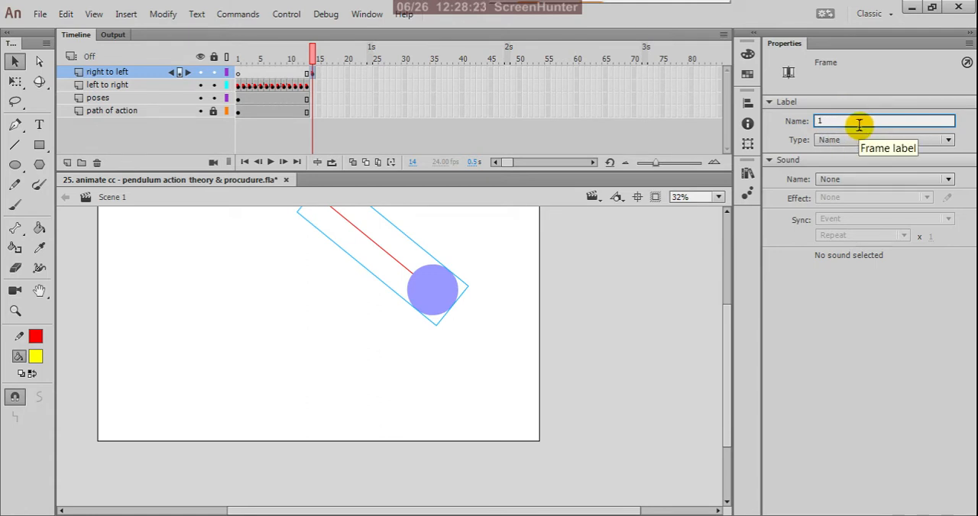
pyautogui.write('4')
pyautogui.press('Return')
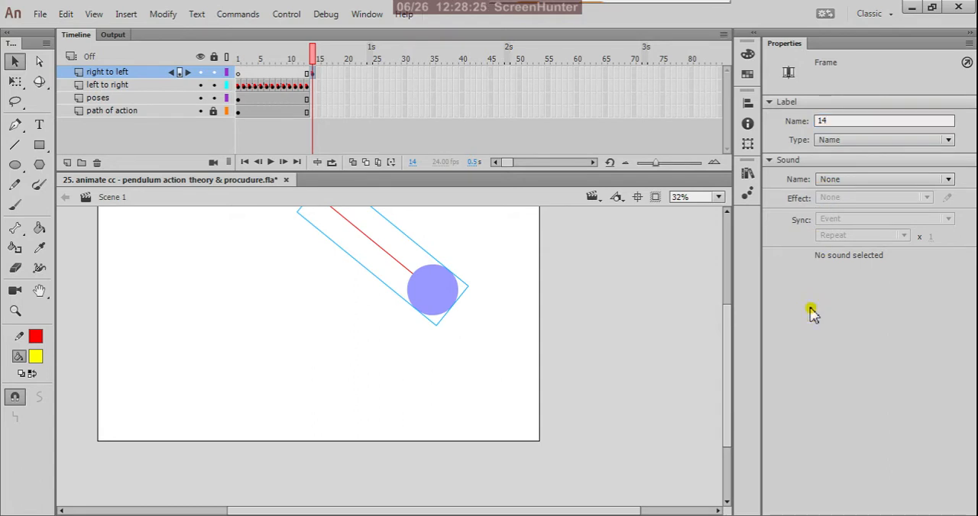
pyautogui.click(593, 268)
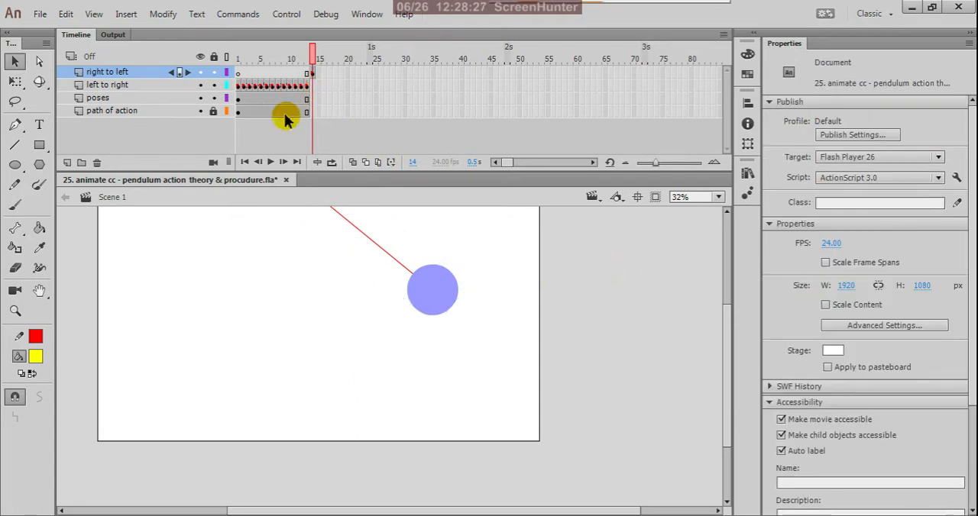
# Step: Examine the whole swing from frame 1 to frame 14 with onion skinning, and switch onion skinning off again
pyautogui.click(353, 163)
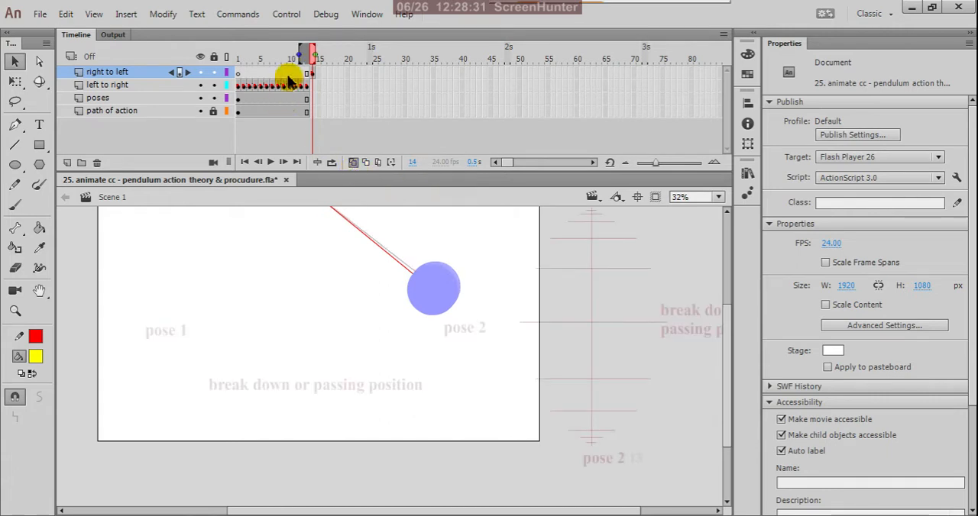
pyautogui.moveTo(305, 54); pyautogui.dragTo(236, 58)
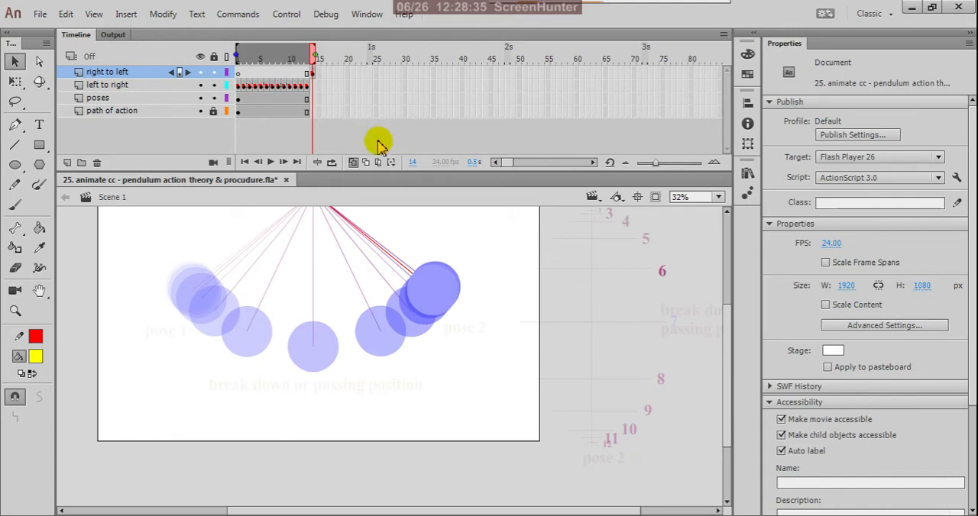
pyautogui.click(353, 163)
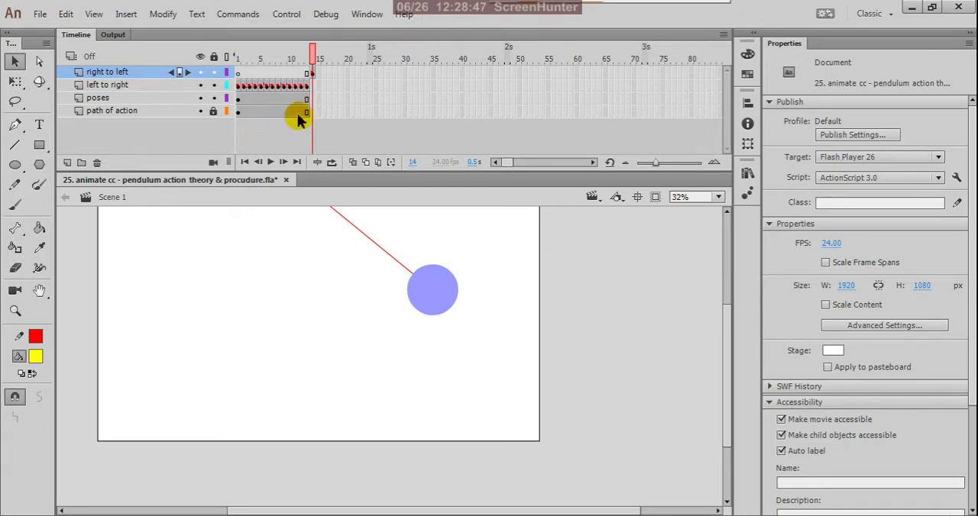
# Step: Extend the "poses" and "path of action" layers to frame 25
pyautogui.click(375, 98)
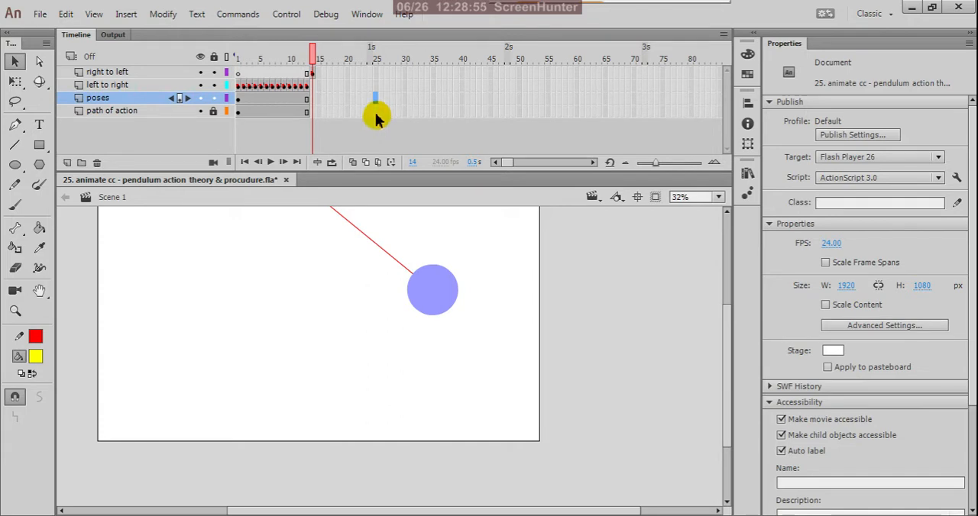
pyautogui.click(376, 111)
pyautogui.rightClick(376, 113)
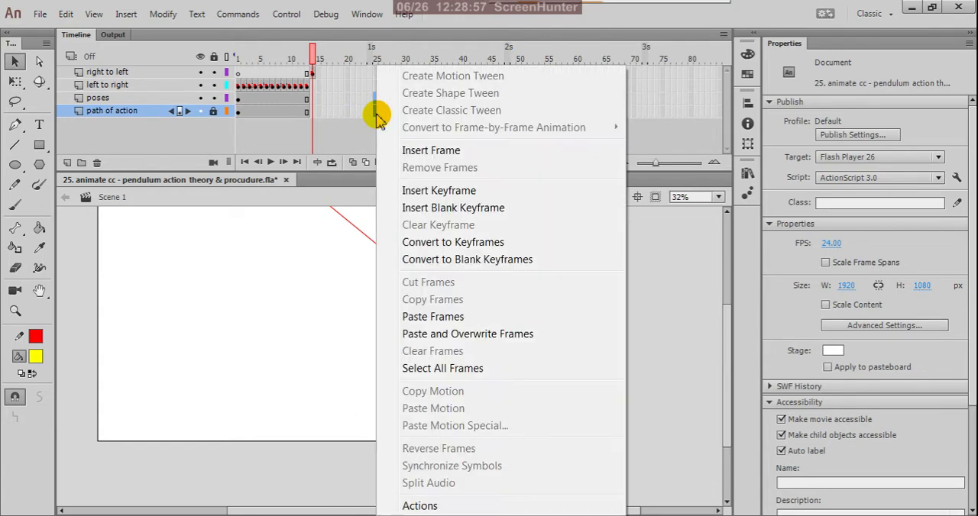
pyautogui.click(405, 151)
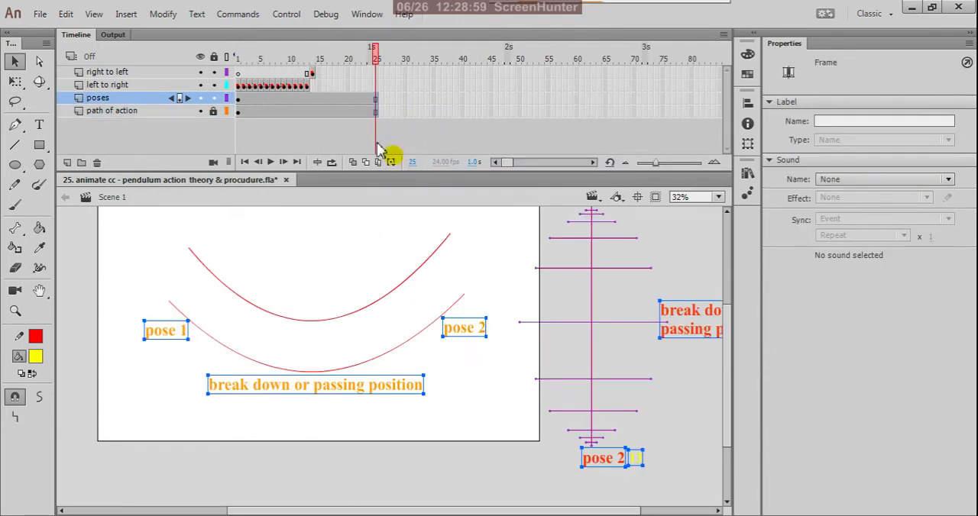
# Step: Compare the pendulum at frame 14 with frame 13 and examine the timing ladder's spacing lines at pose 2
pyautogui.click(311, 74)
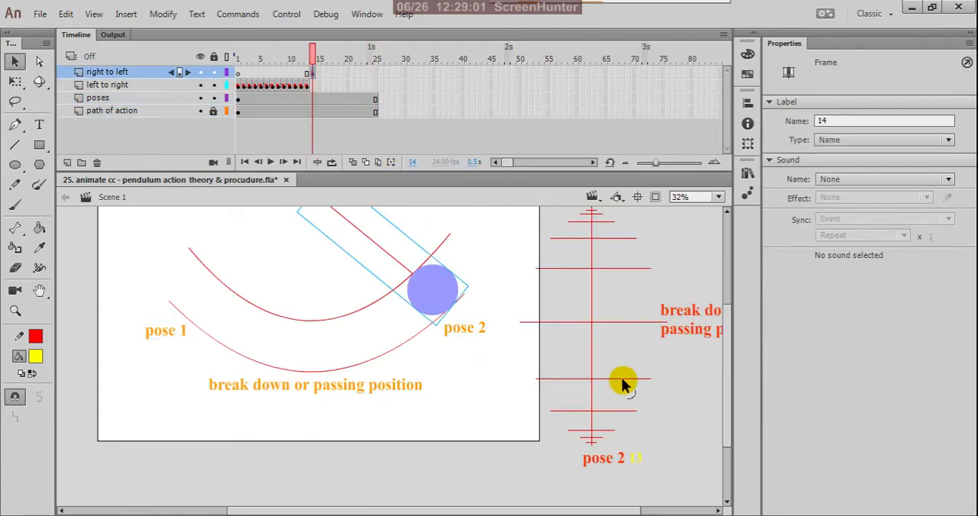
pyautogui.scroll(3, 586, 471)
pyautogui.scroll(-3, 614, 451)
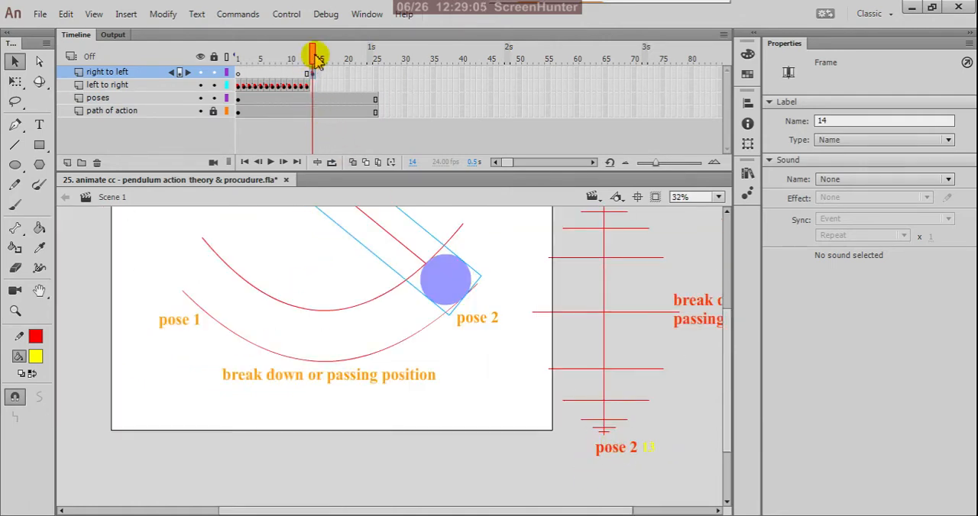
pyautogui.press(',')
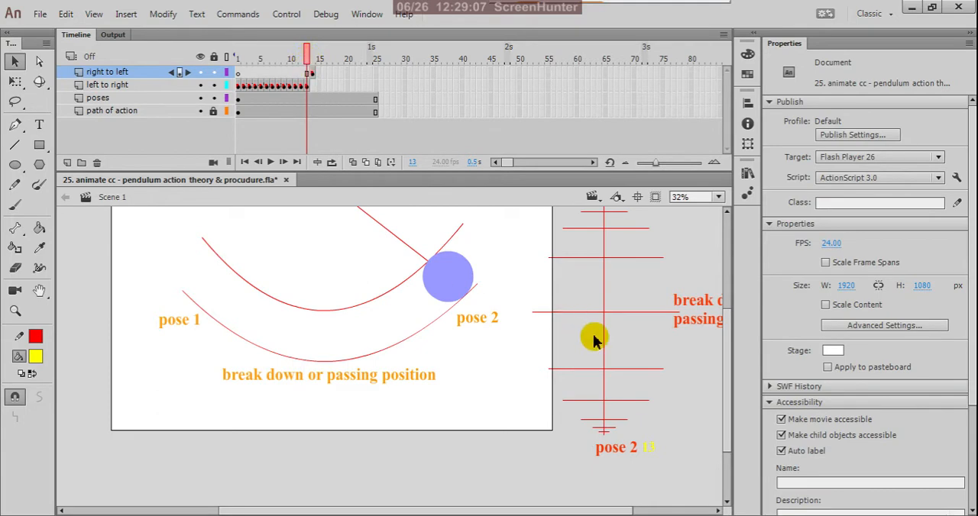
pyautogui.scroll(3, 627, 458)
pyautogui.scroll(1, 625, 443)
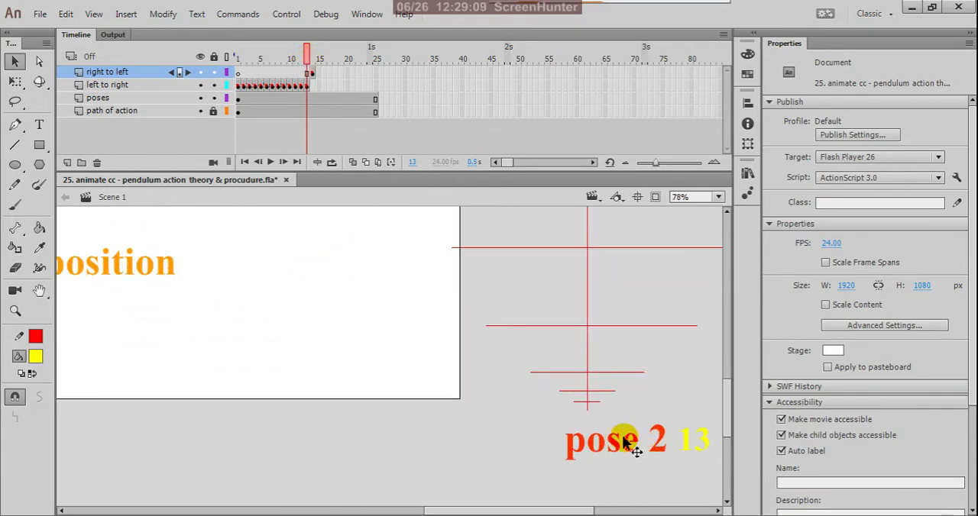
pyautogui.moveTo(574, 406); pyautogui.dragTo(535, 409)
pyautogui.click(183, 204)
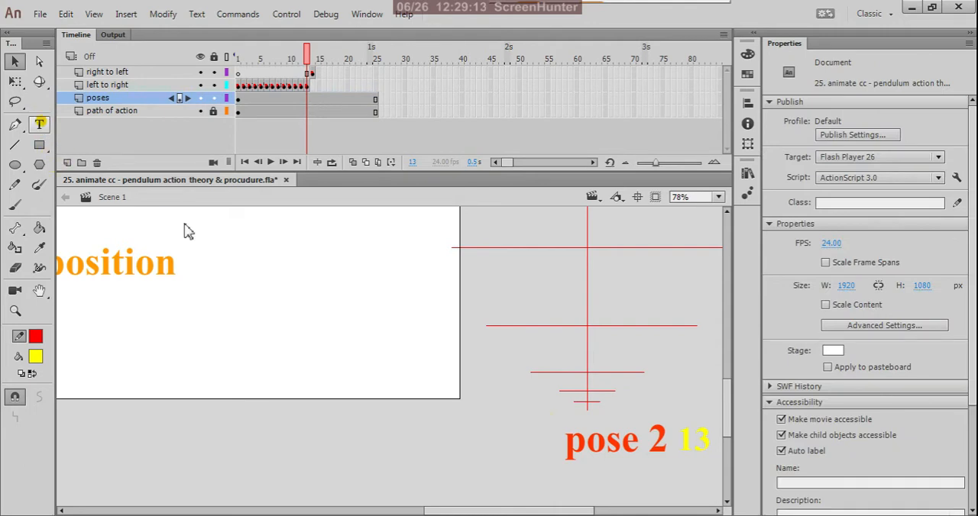
pyautogui.press('t')
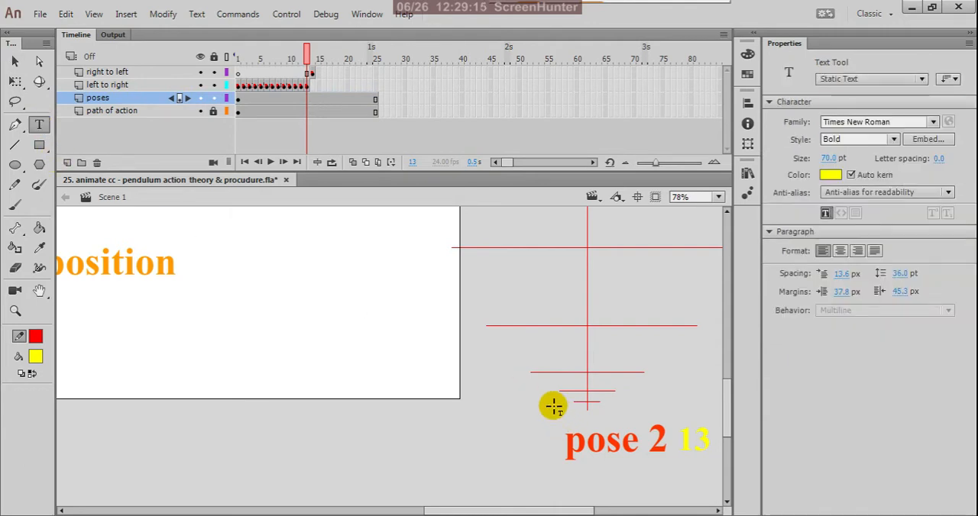
pyautogui.click(553, 406)
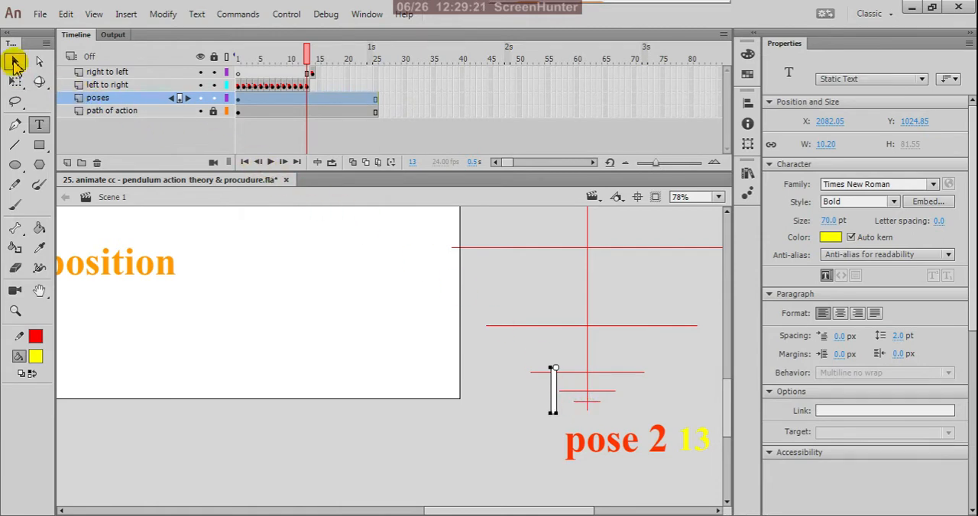
pyautogui.click(15, 65)
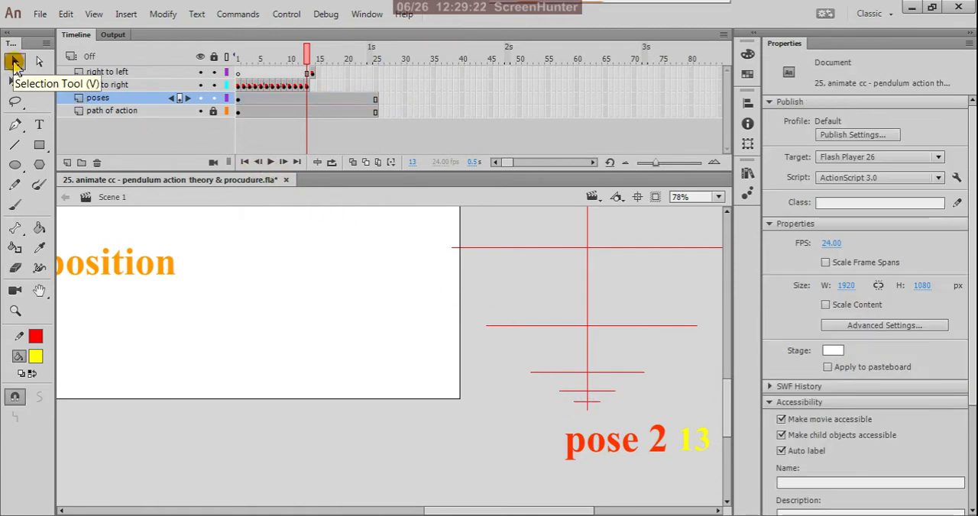
# Step: Place the yellow 13 label's text just left of the timing ladder's lowest spacing line and change it to 14
pyautogui.click(704, 447)
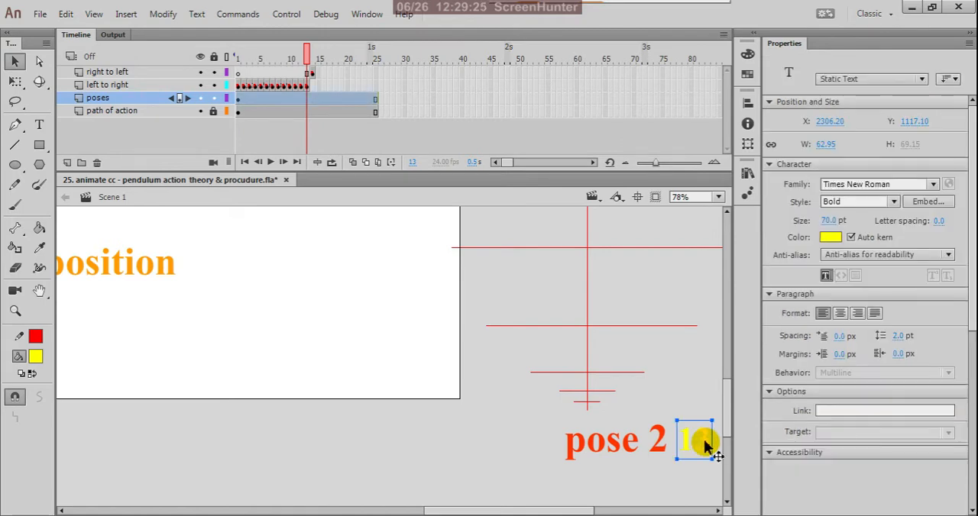
pyautogui.moveTo(705, 447); pyautogui.dragTo(562, 409)
pyautogui.scroll(4, 563, 408)
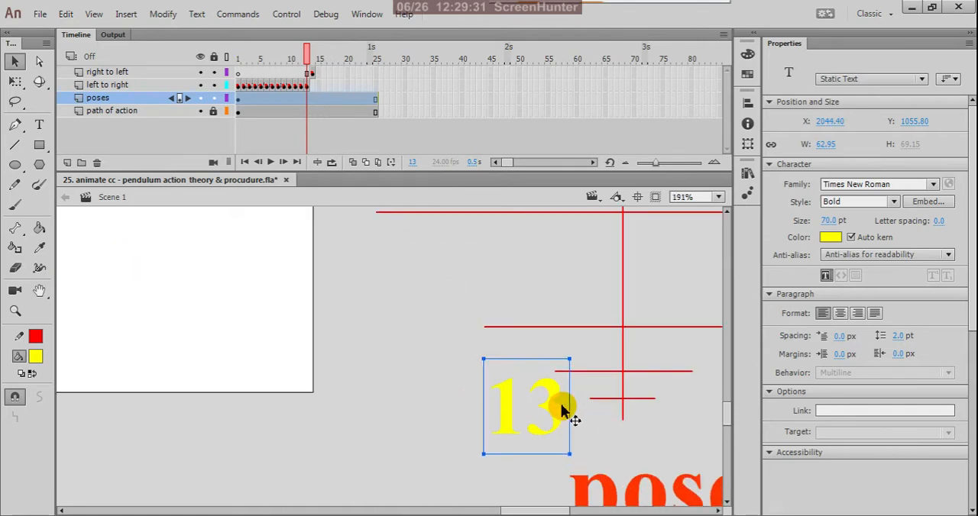
pyautogui.doubleClick(560, 409)
pyautogui.press('BackSpace')
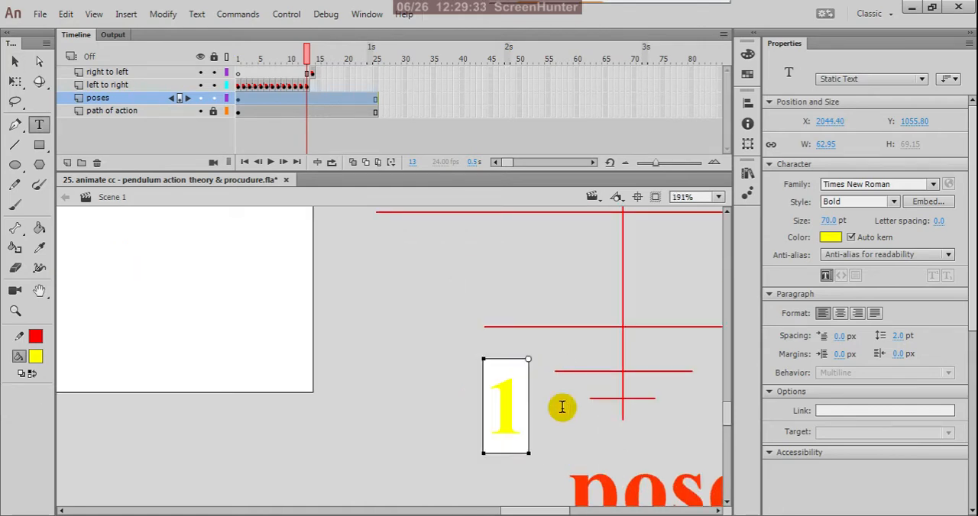
pyautogui.write('4')
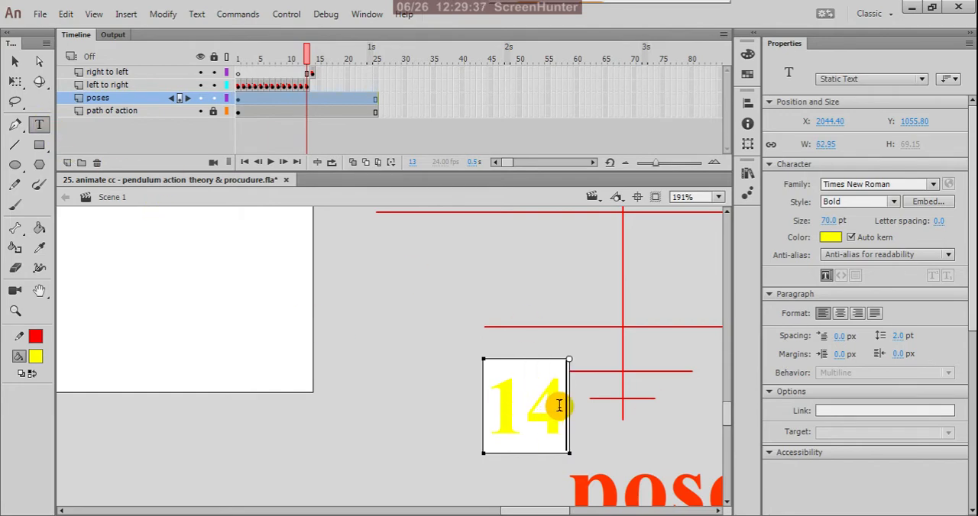
# Step: Change the fill colour of the 14 label beside the timing ladder to red
pyautogui.moveTo(561, 404); pyautogui.dragTo(463, 403)
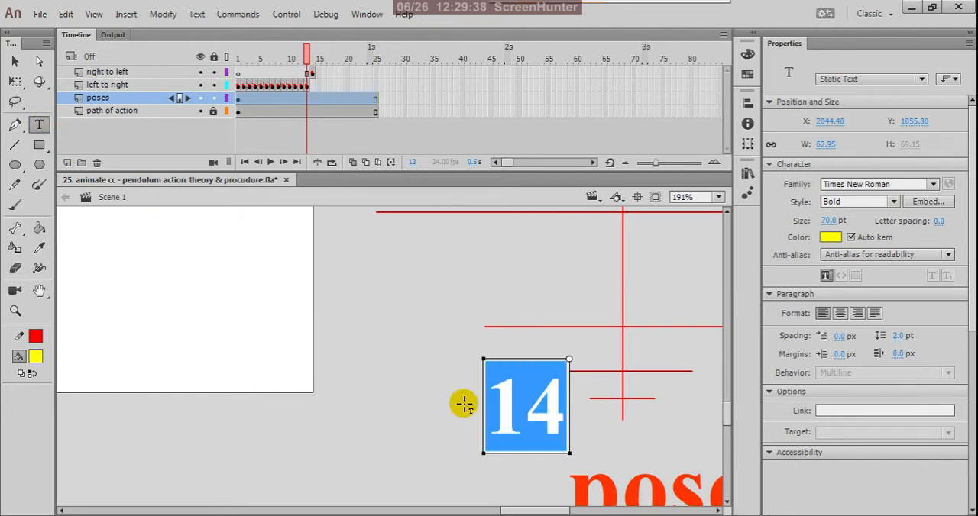
pyautogui.click(36, 356)
pyautogui.click(92, 280)
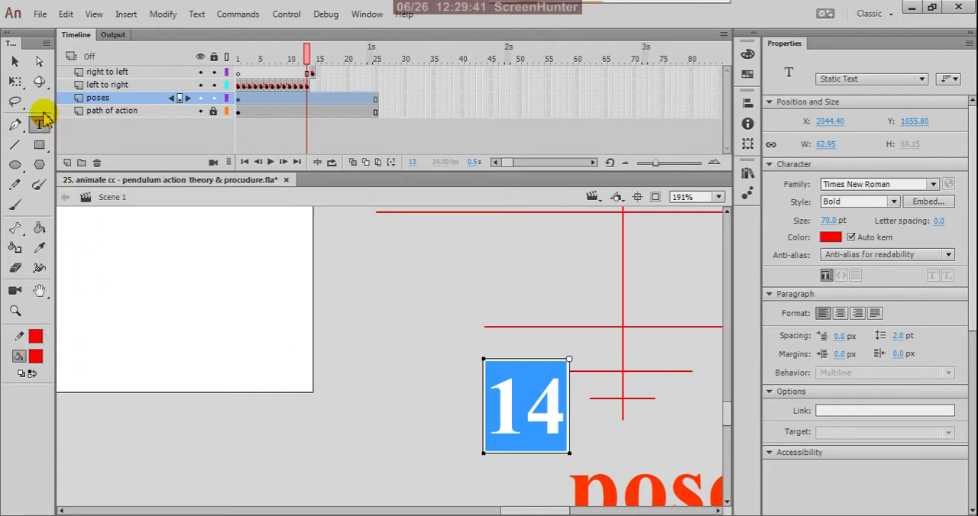
pyautogui.click(14, 61)
pyautogui.click(362, 282)
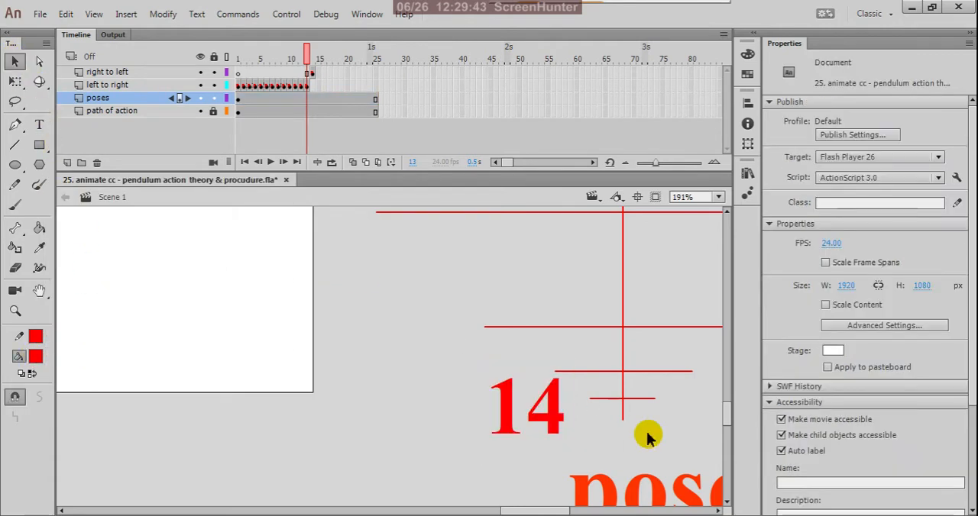
pyautogui.scroll(-4, 647, 437)
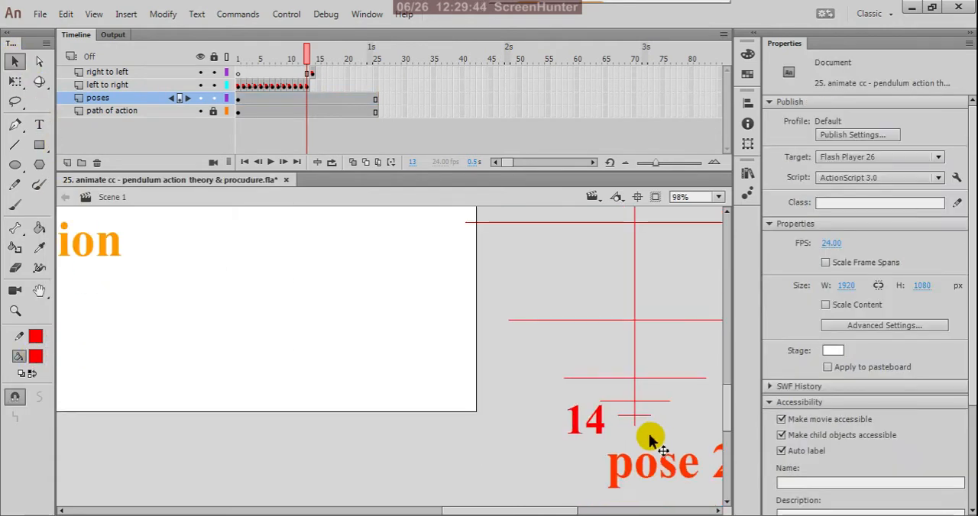
# Step: Scale the red 14 label down to about 36 px wide, just left of the timing ladder's lowest spacing line
pyautogui.click(602, 430)
pyautogui.scroll(4, 605, 443)
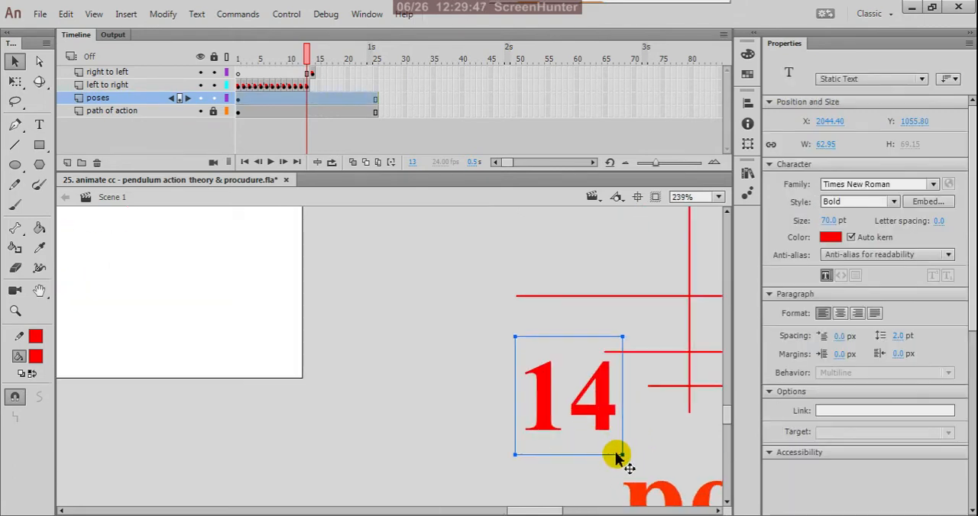
pyautogui.press('q')
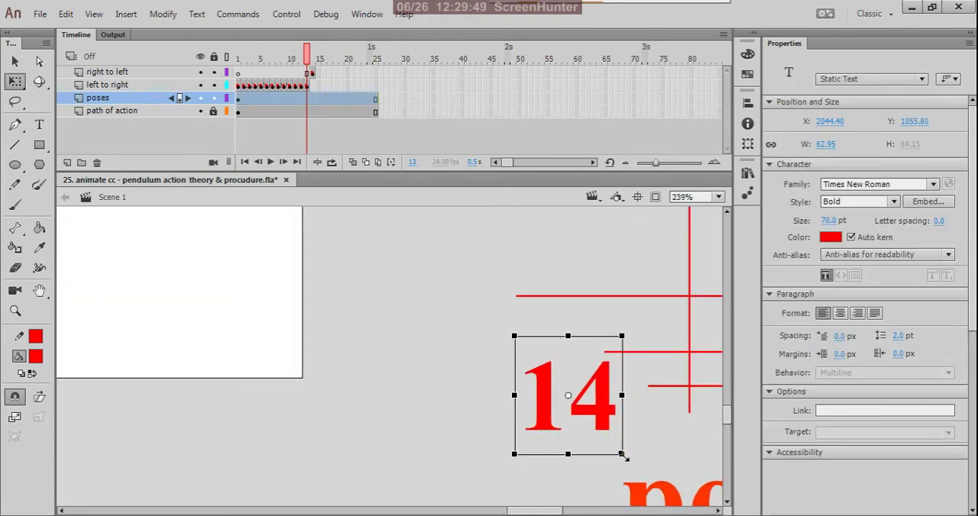
pyautogui.moveTo(623, 457); pyautogui.dragTo(626, 405)
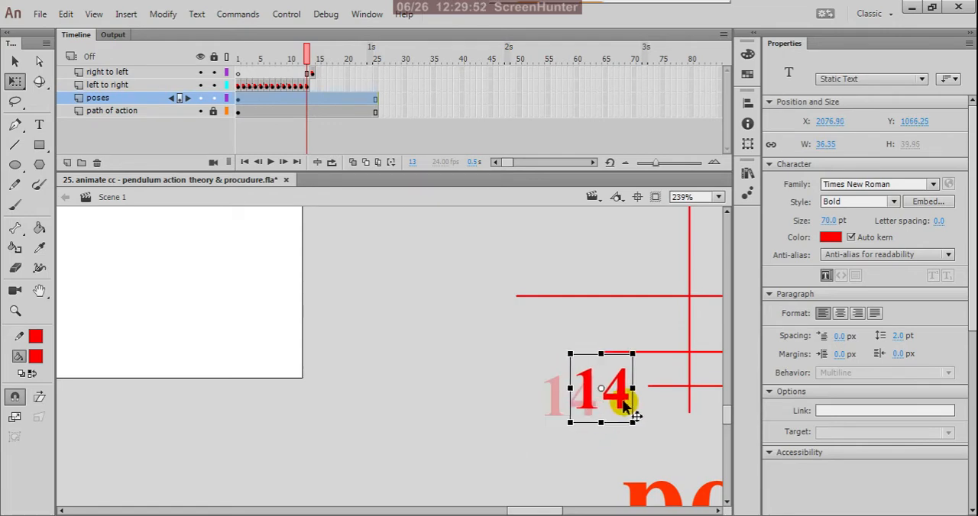
pyautogui.press('v')
pyautogui.click(538, 414)
pyautogui.scroll(-5, 566, 424)
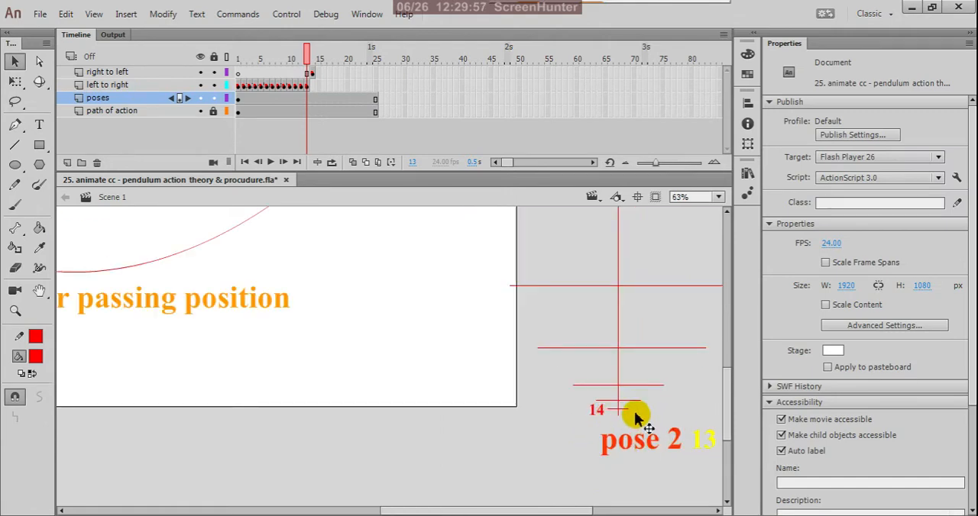
pyautogui.scroll(3, 629, 412)
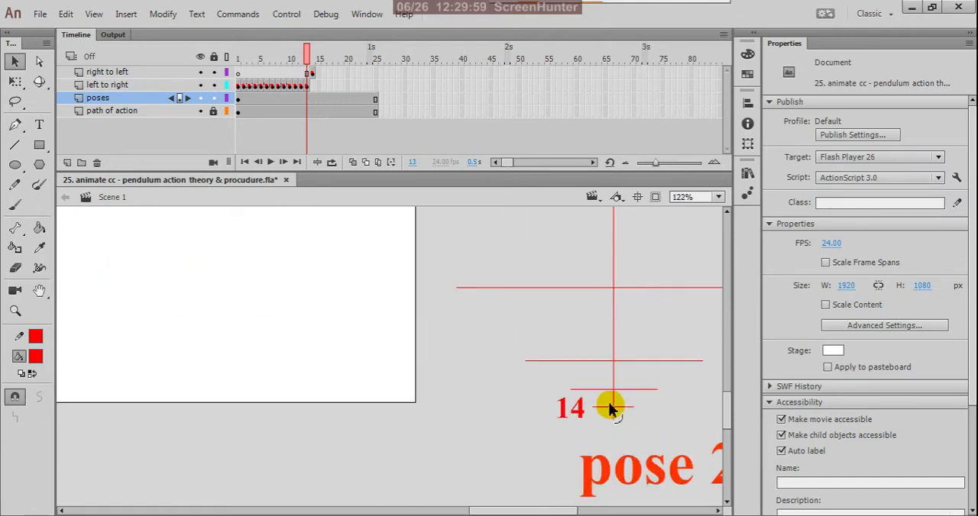
# Step: Copy the keyframe at frame 11 of the "left to right" layer to frame 15 of the "right to left" layer
pyautogui.click(312, 72)
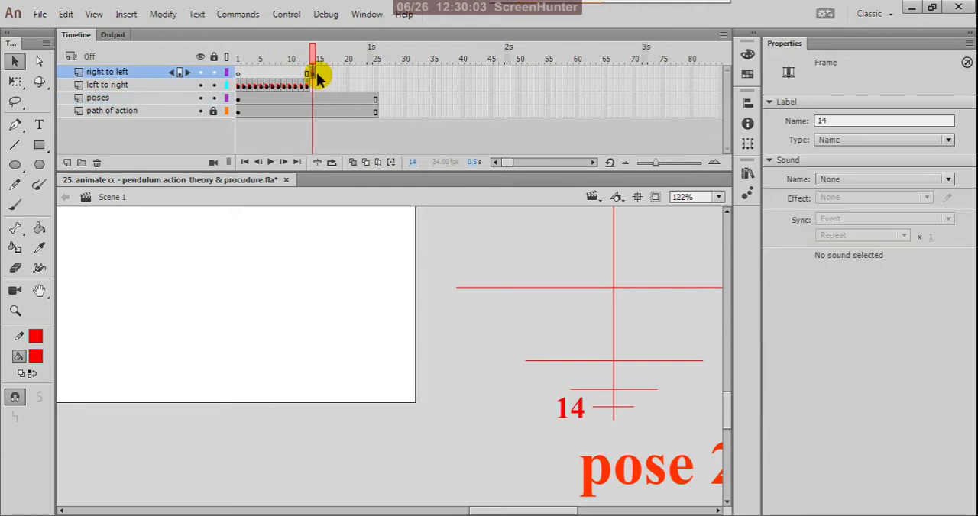
pyautogui.click(319, 74)
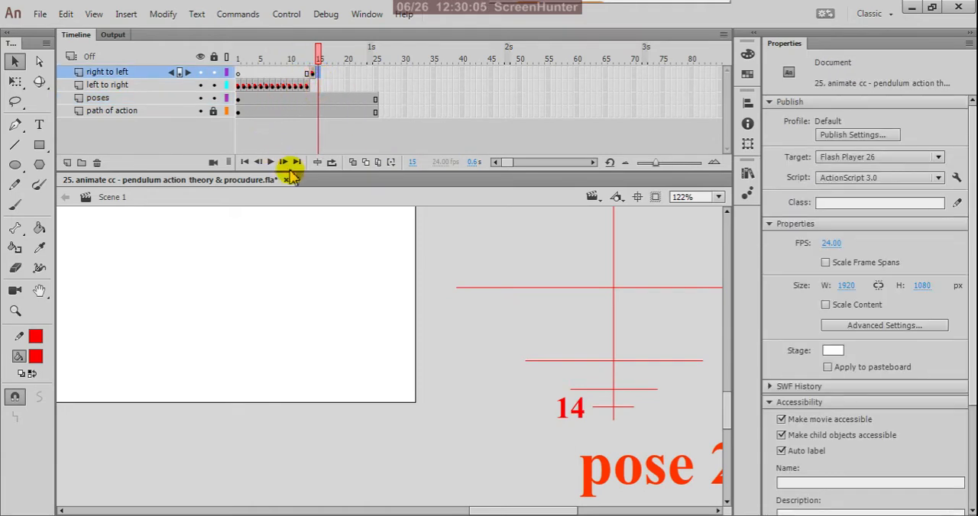
pyautogui.click(301, 86)
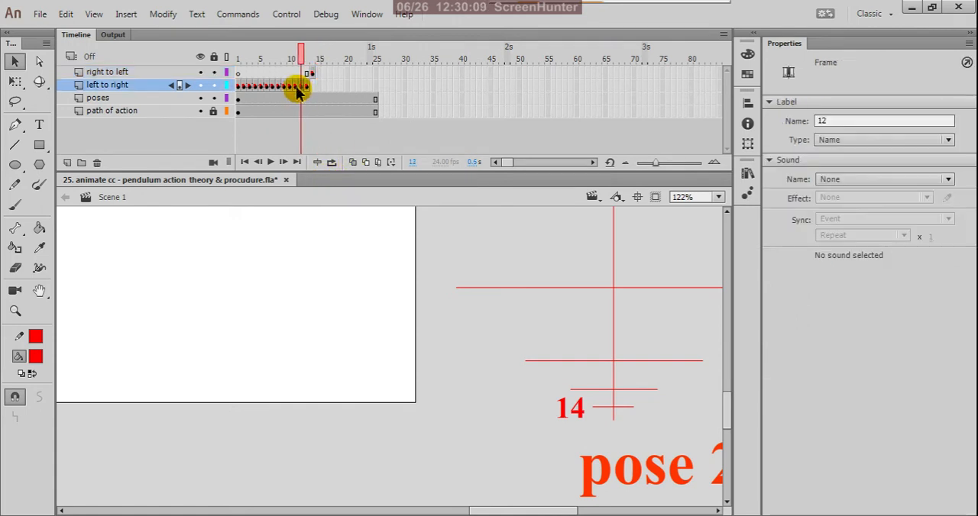
pyautogui.click(296, 86)
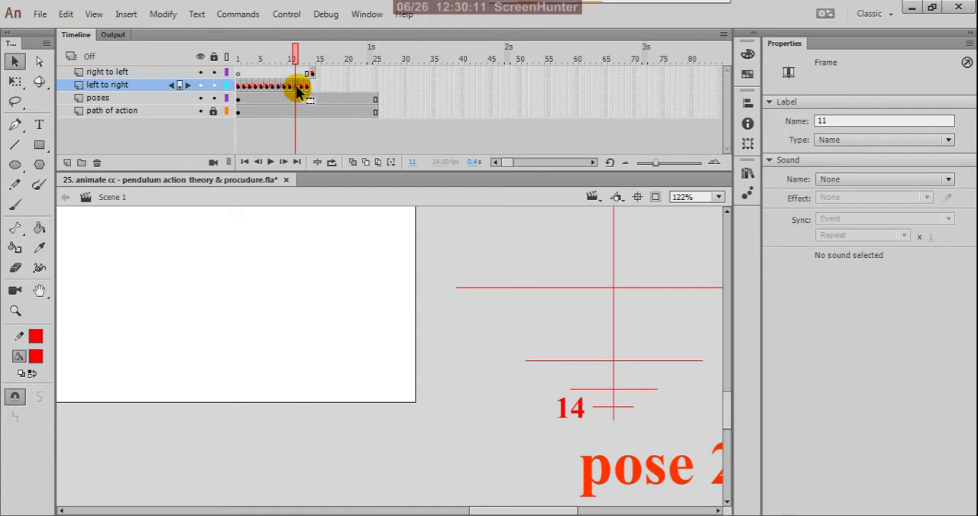
pyautogui.rightClick(299, 91)
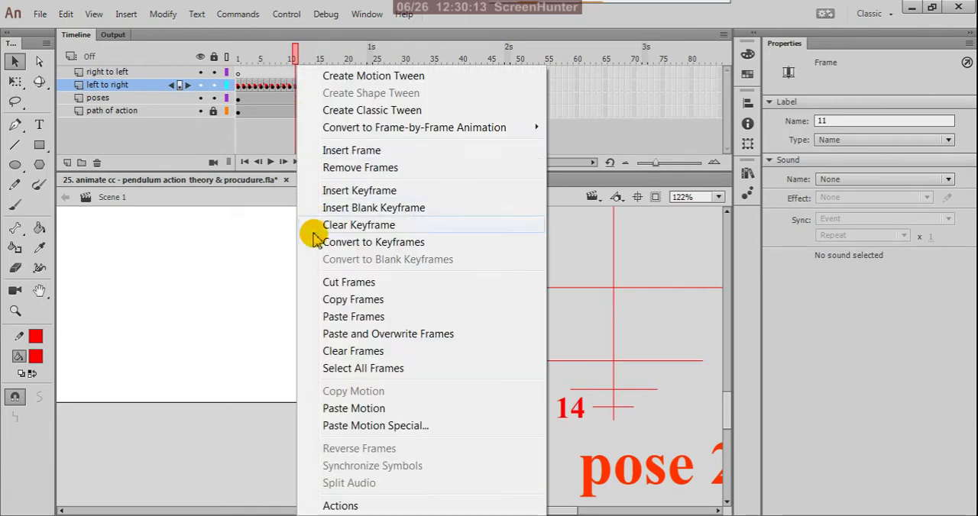
pyautogui.click(336, 299)
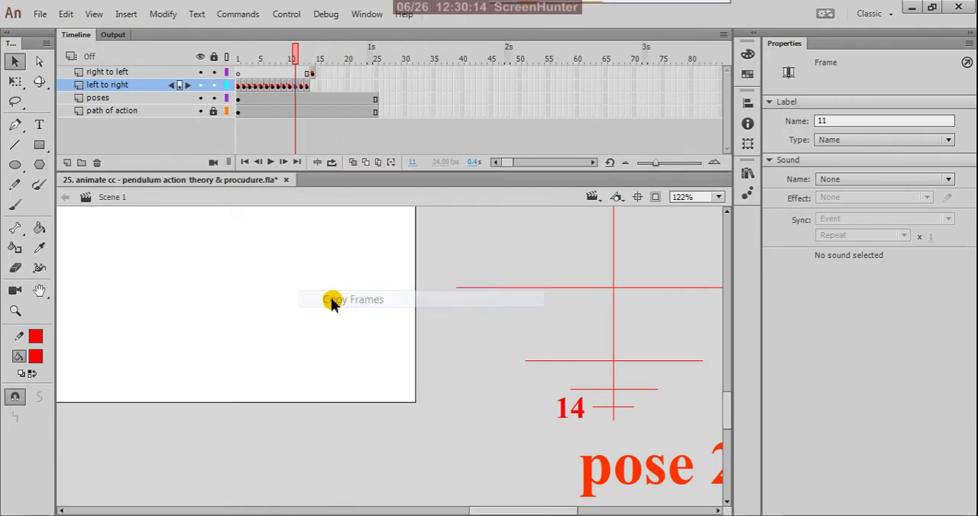
pyautogui.click(319, 74)
pyautogui.rightClick(321, 75)
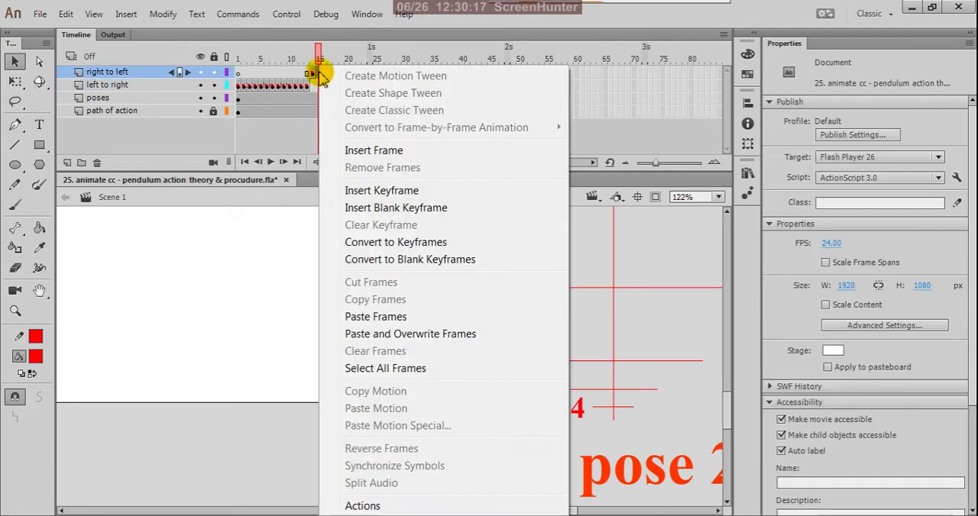
pyautogui.click(362, 316)
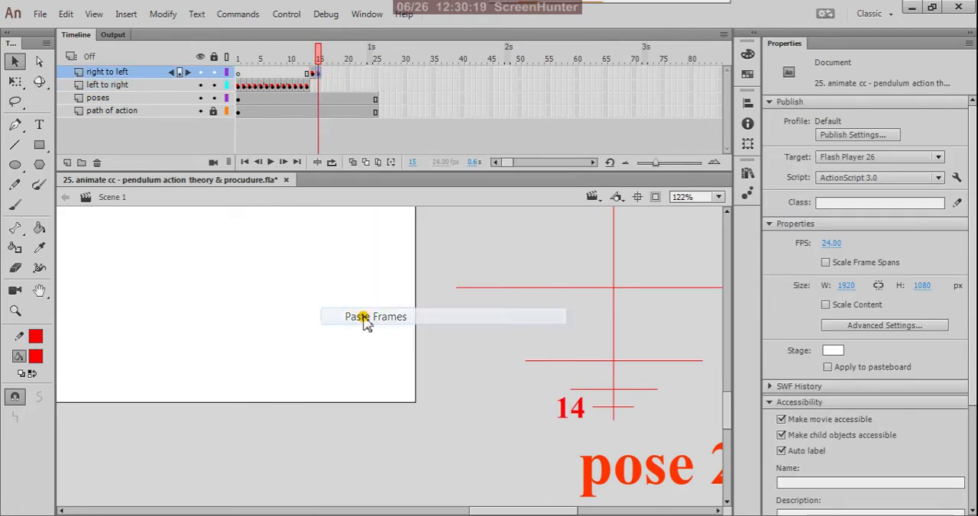
# Step: Change the frame label of the "right to left" keyframe at frame 15 to 15
pyautogui.scroll(-6, 430, 327)
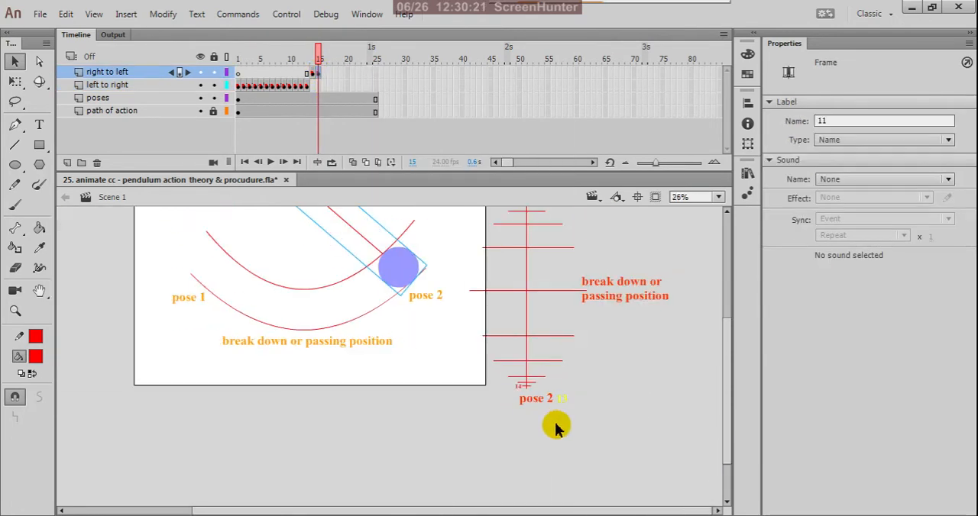
pyautogui.scroll(1, 430, 249)
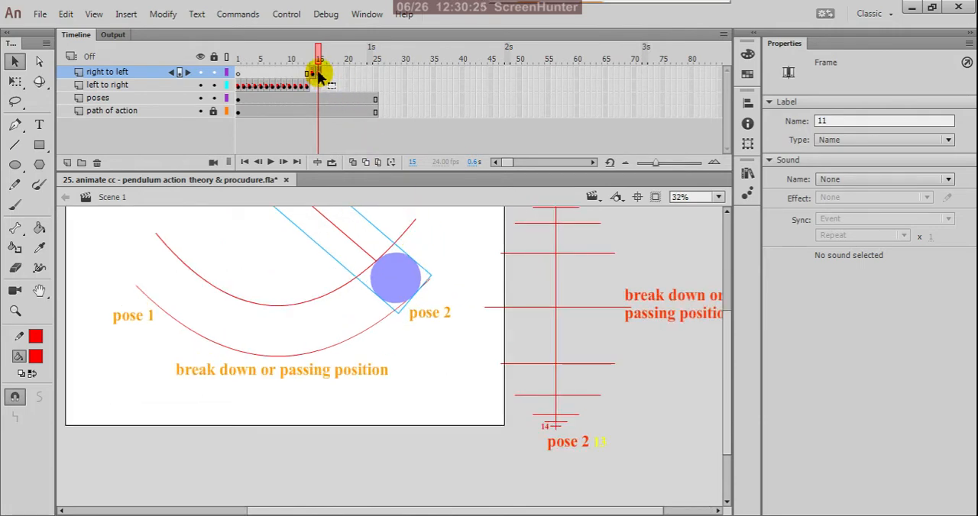
pyautogui.click(828, 120)
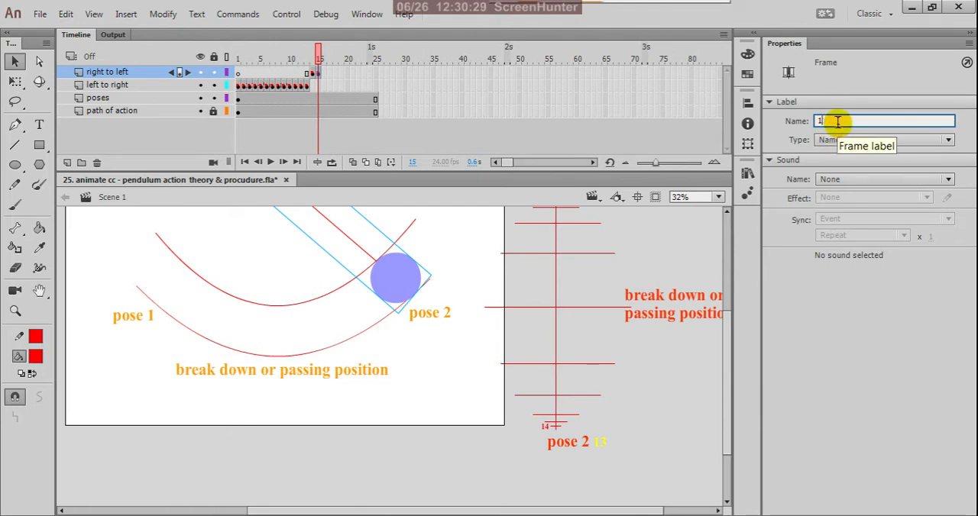
pyautogui.write('5')
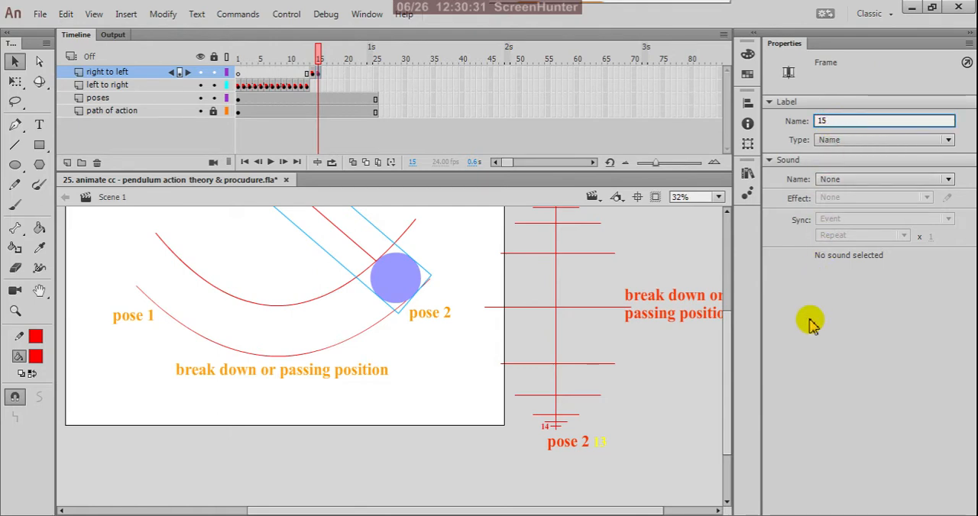
pyautogui.press('Return')
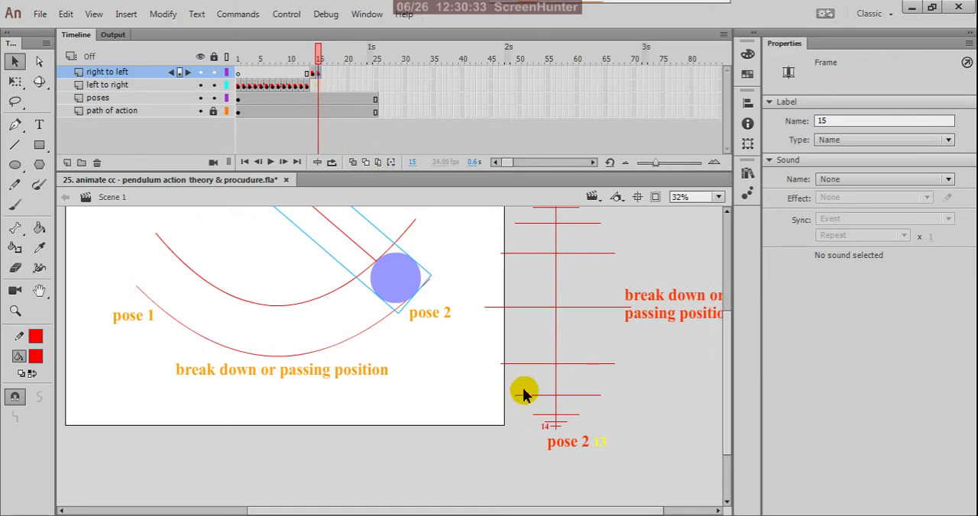
# Step: Duplicate the red 14 label beside the timing ladder's second-lowest spacing line and change the copy's text to 15
pyautogui.scroll(3, 521, 437)
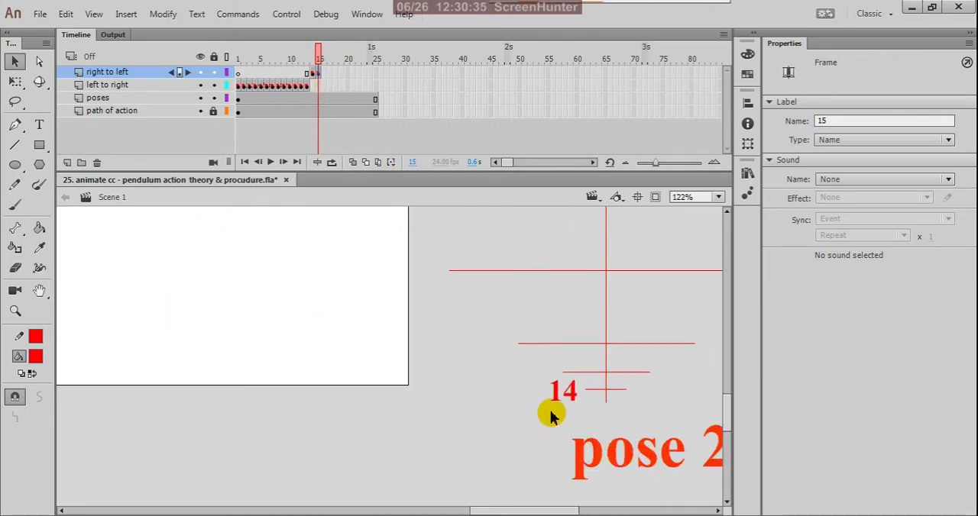
pyautogui.click(586, 390)
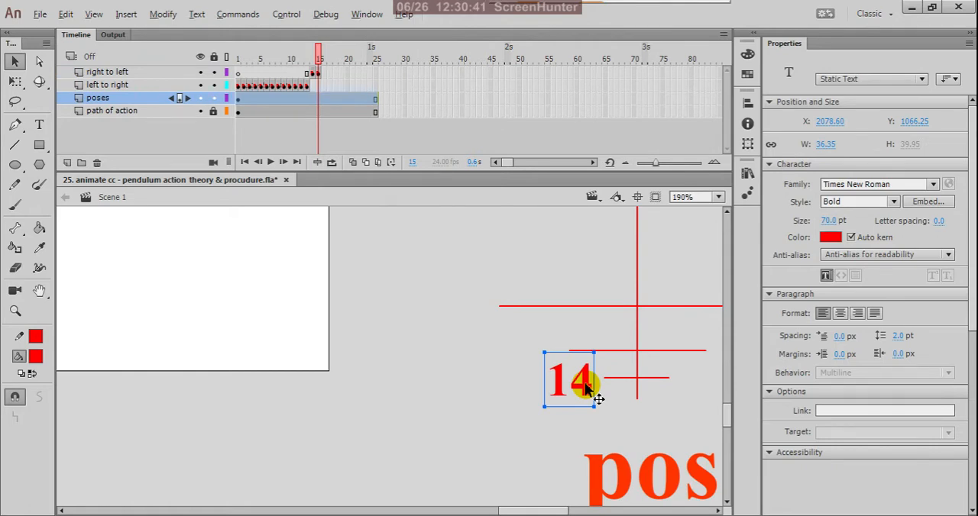
pyautogui.moveTo(586, 388); pyautogui.dragTo(552, 353)
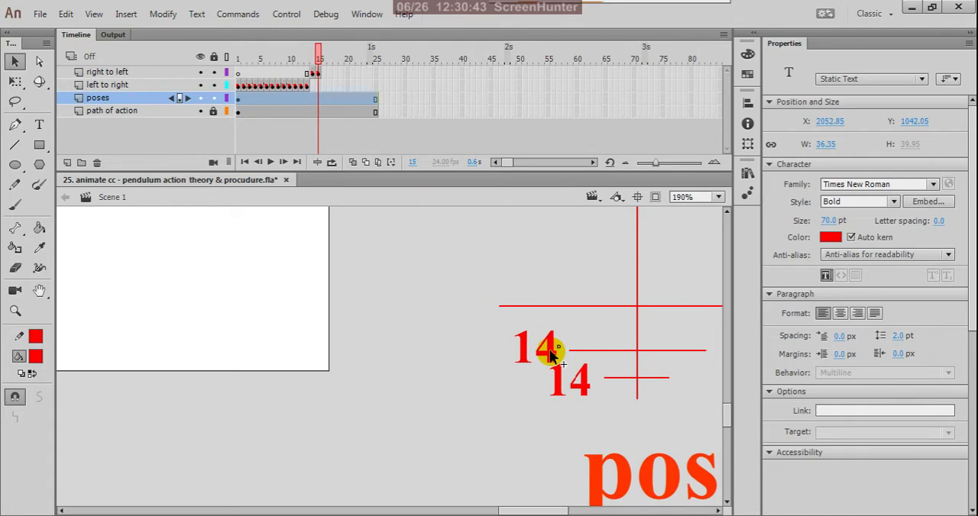
pyautogui.click(39, 124)
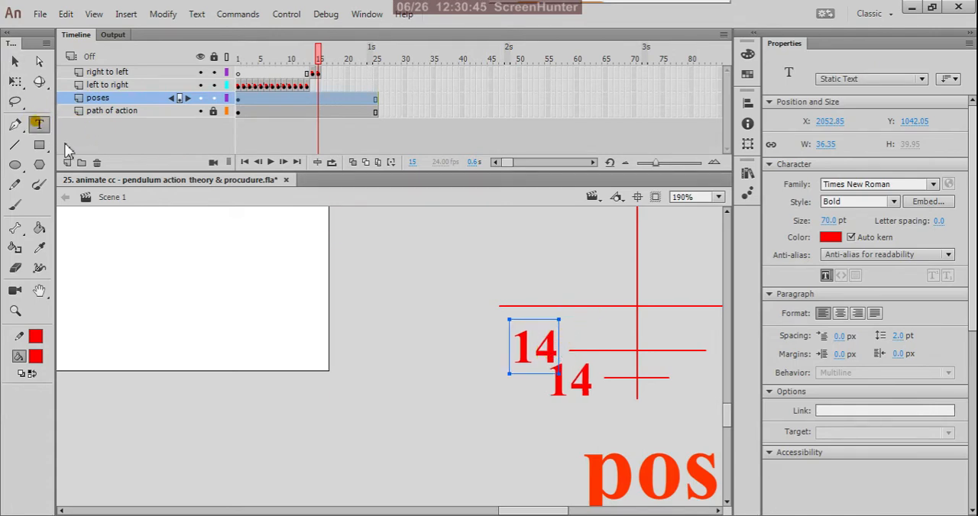
pyautogui.click(555, 349)
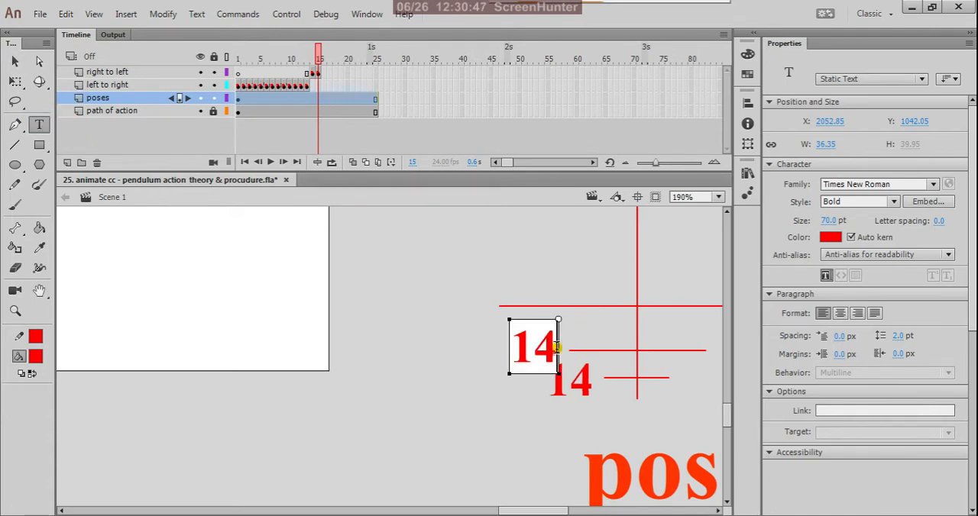
pyautogui.press('BackSpace')
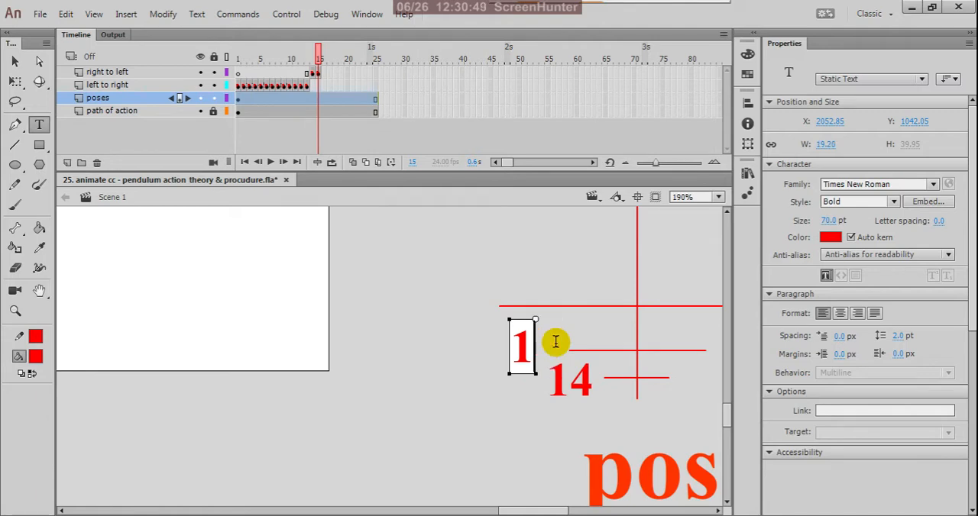
pyautogui.write('5')
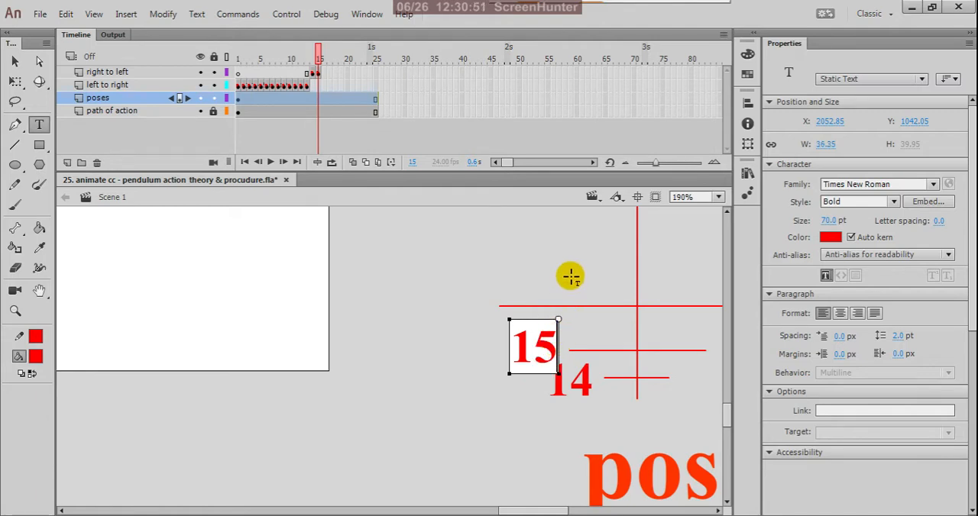
pyautogui.click(14, 61)
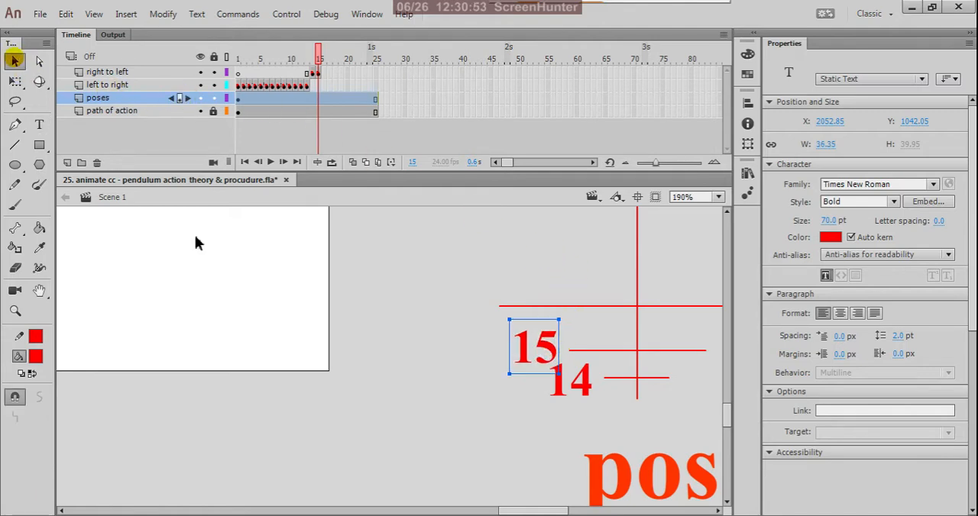
pyautogui.click(436, 277)
pyautogui.scroll(-3, 653, 471)
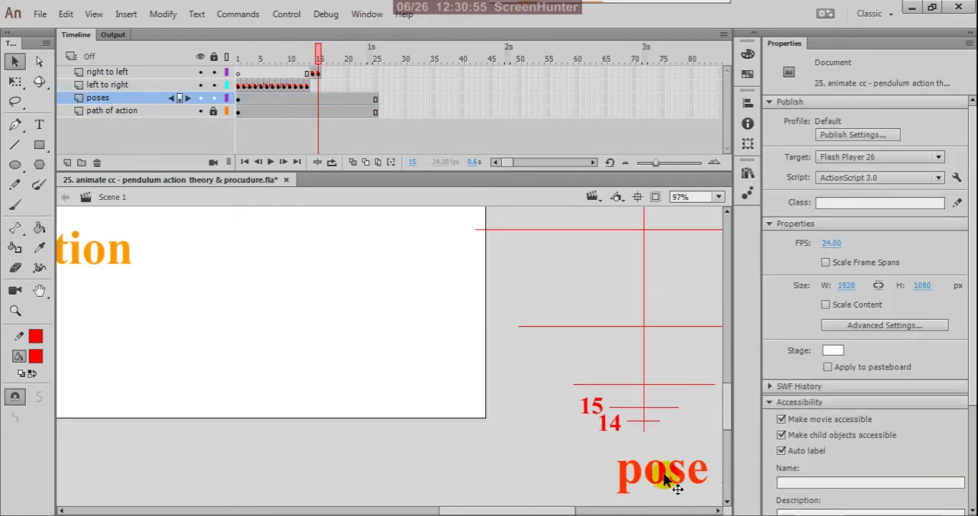
# Step: Copy the keyframe at frame 10 of the "left to right" layer to frame 16 of the "right to left" layer
pyautogui.click(318, 73)
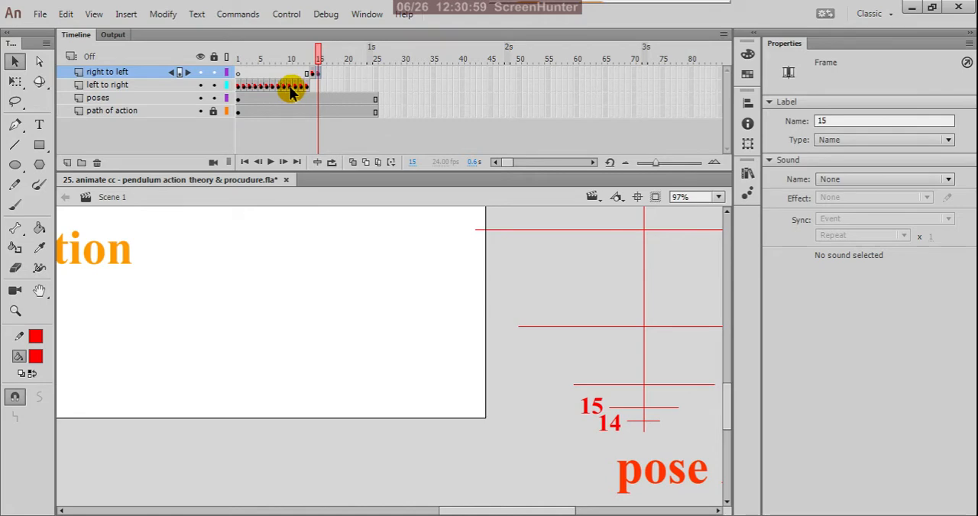
pyautogui.click(290, 86)
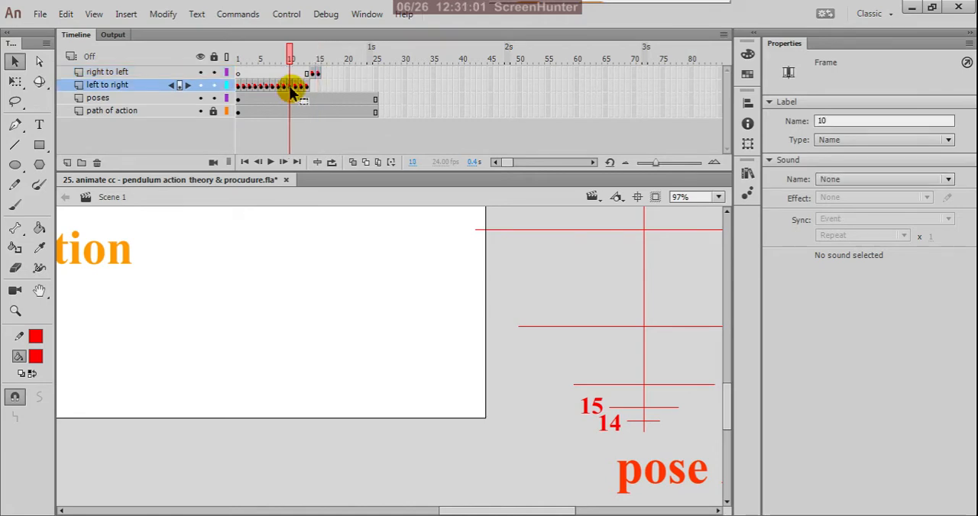
pyautogui.rightClick(291, 87)
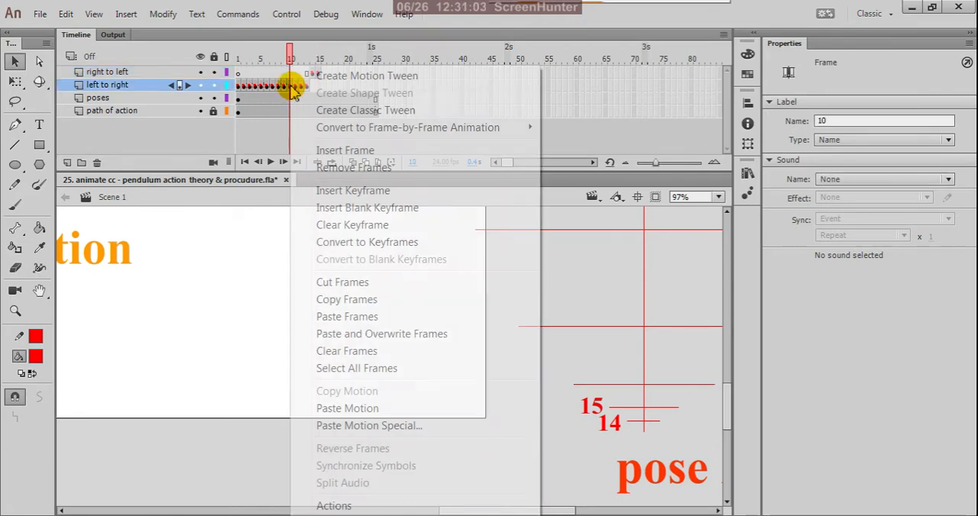
pyautogui.click(339, 302)
pyautogui.click(323, 74)
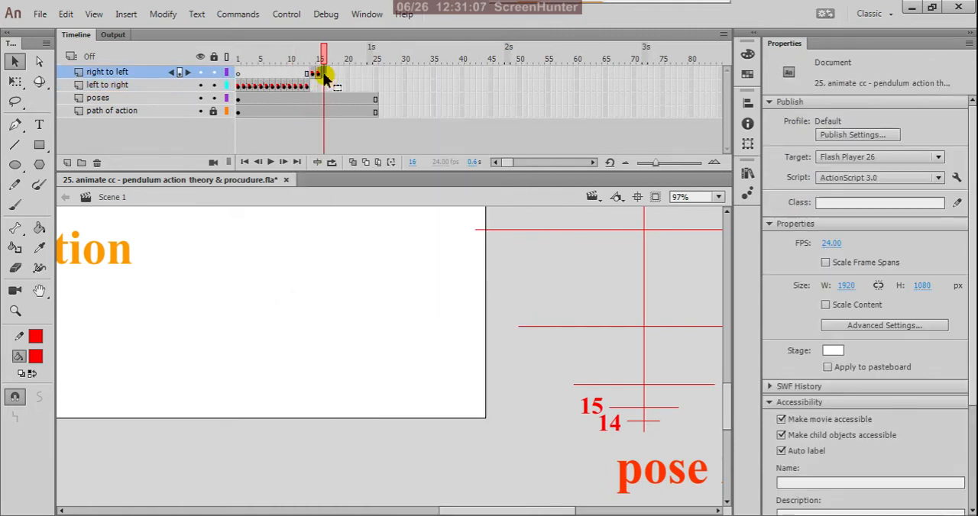
pyautogui.rightClick(325, 74)
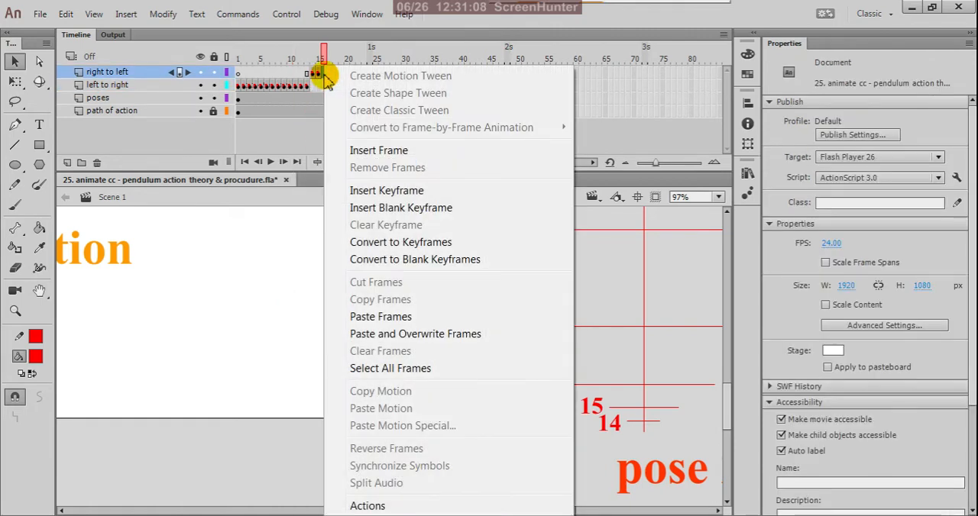
pyautogui.click(374, 316)
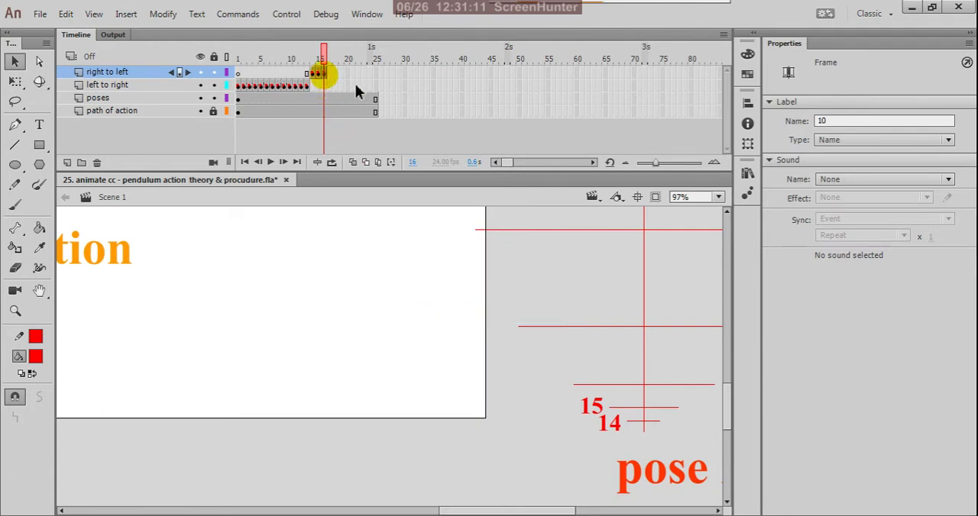
# Step: Change the frame label of the "right to left" keyframe at frame 16 to 16
pyautogui.doubleClick(825, 121)
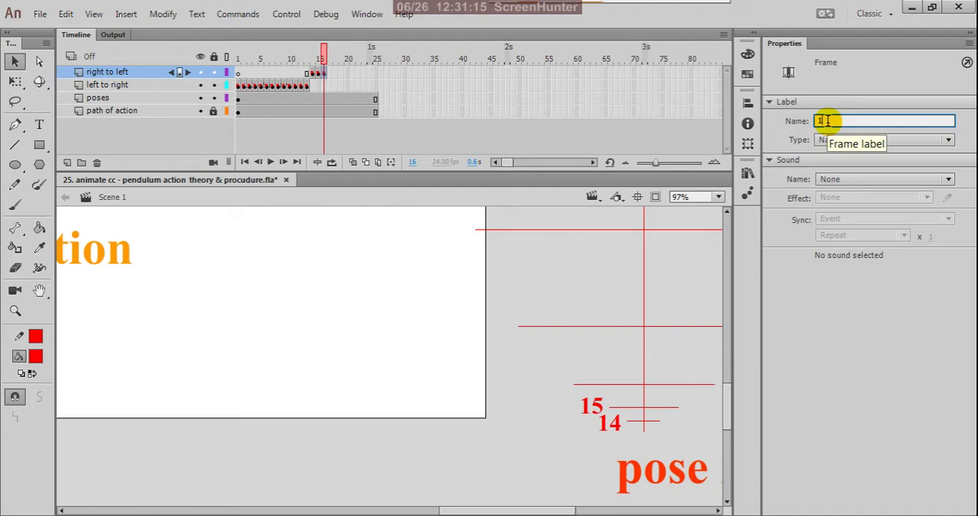
pyautogui.write('16')
pyautogui.click(808, 304)
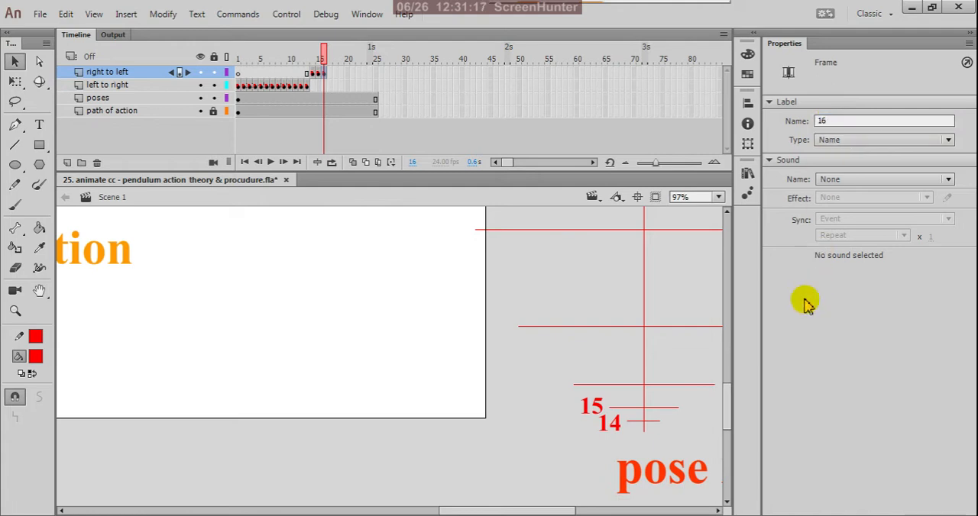
# Step: Duplicate the red 15 label beside the timing ladder's third-lowest spacing line and change the copy's text to 16
pyautogui.click(546, 296)
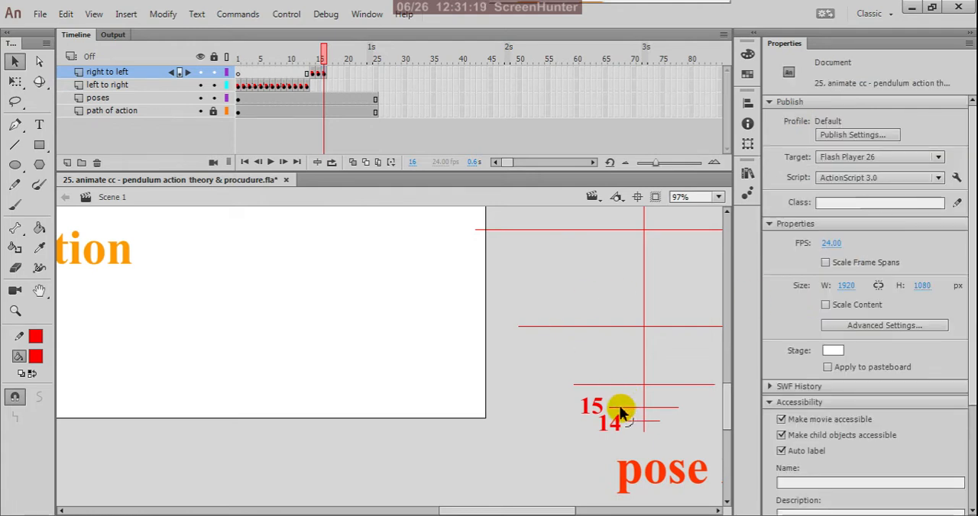
pyautogui.scroll(2, 589, 417)
pyautogui.click(608, 398)
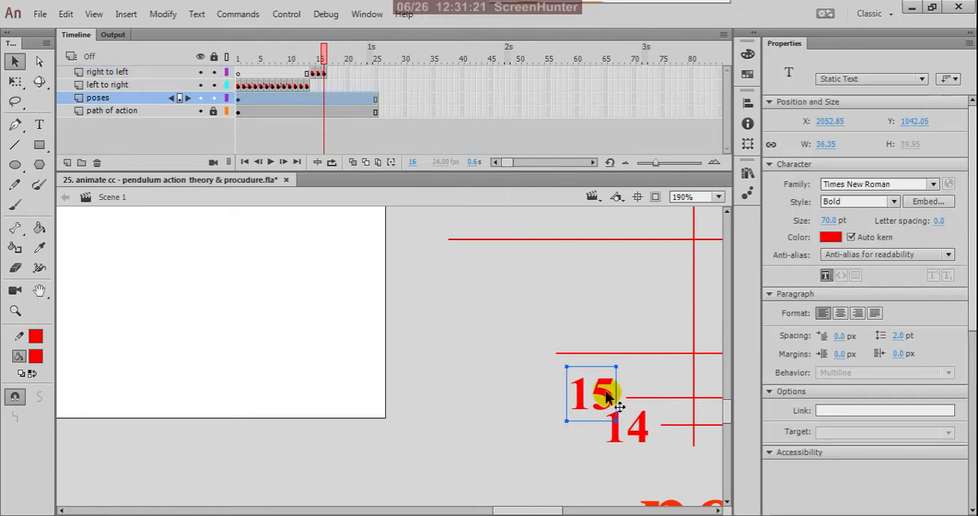
pyautogui.moveTo(608, 399); pyautogui.dragTo(548, 354)
pyautogui.click(39, 124)
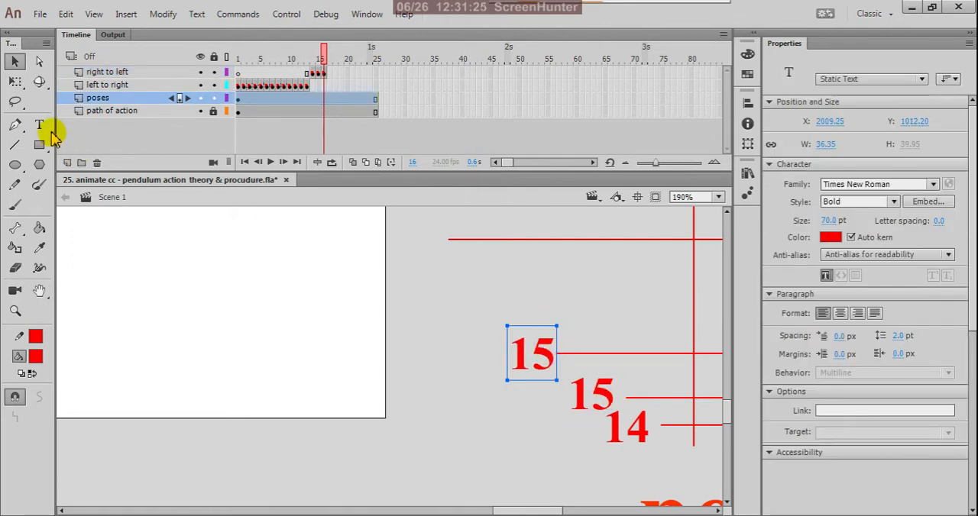
pyautogui.click(552, 353)
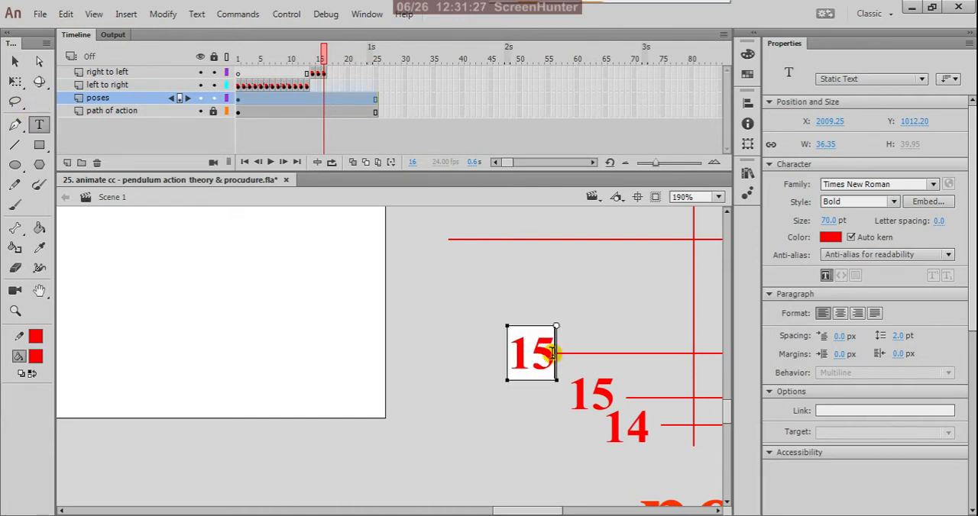
pyautogui.press('BackSpace')
pyautogui.write('6')
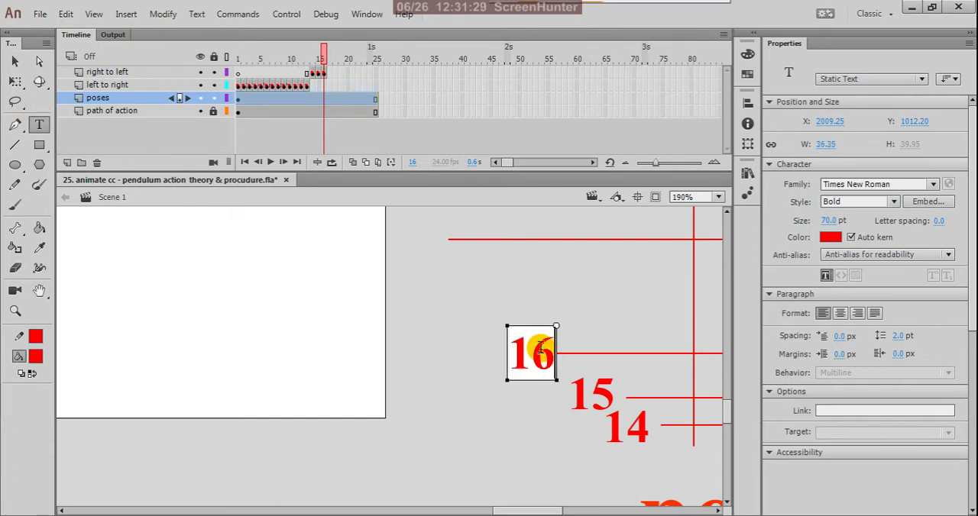
pyautogui.click(16, 61)
pyautogui.click(411, 266)
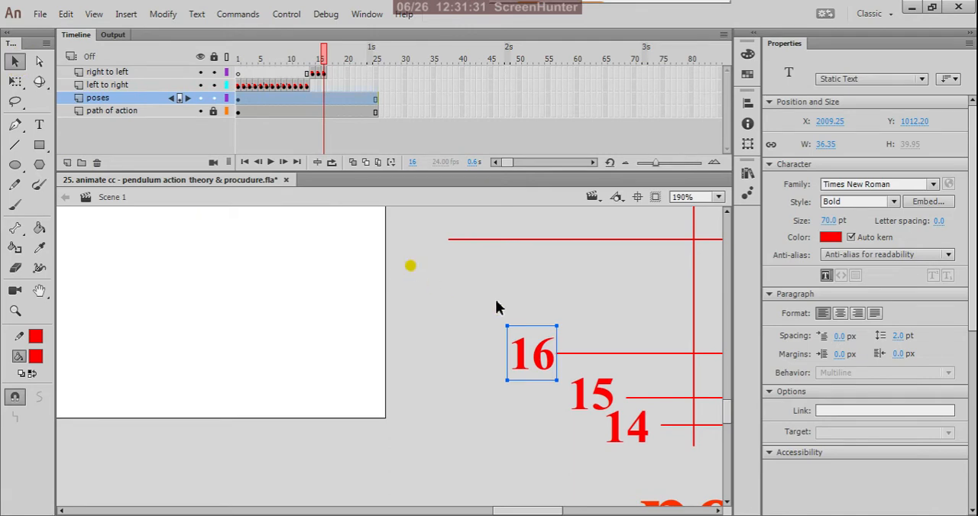
# Step: Copy the keyframe at frame 9 of the "left to right" layer to frame 17 of the "right to left" layer
pyautogui.scroll(-5, 705, 447)
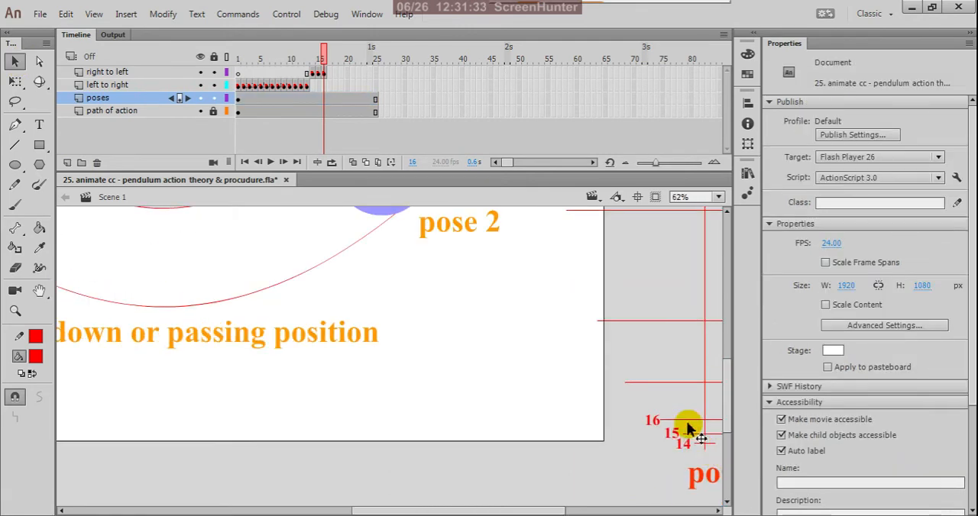
pyautogui.click(284, 87)
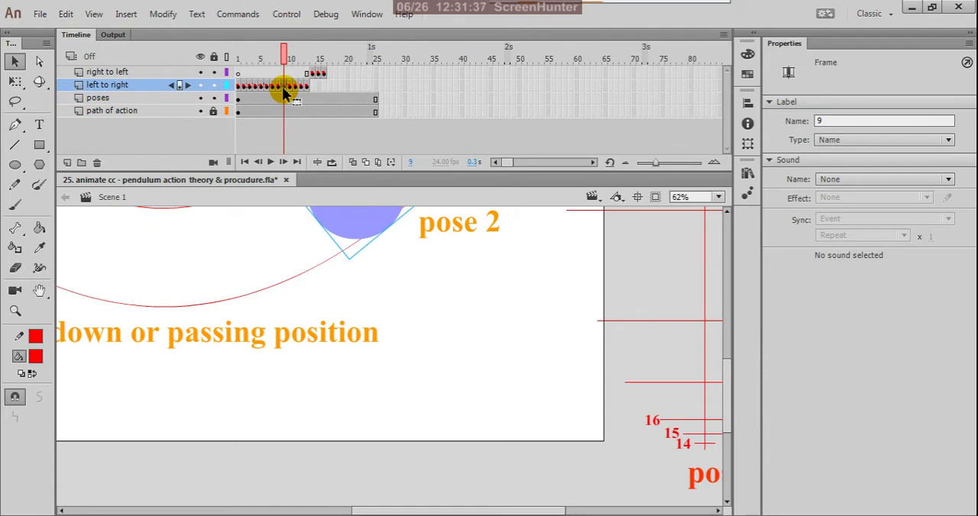
pyautogui.rightClick(284, 90)
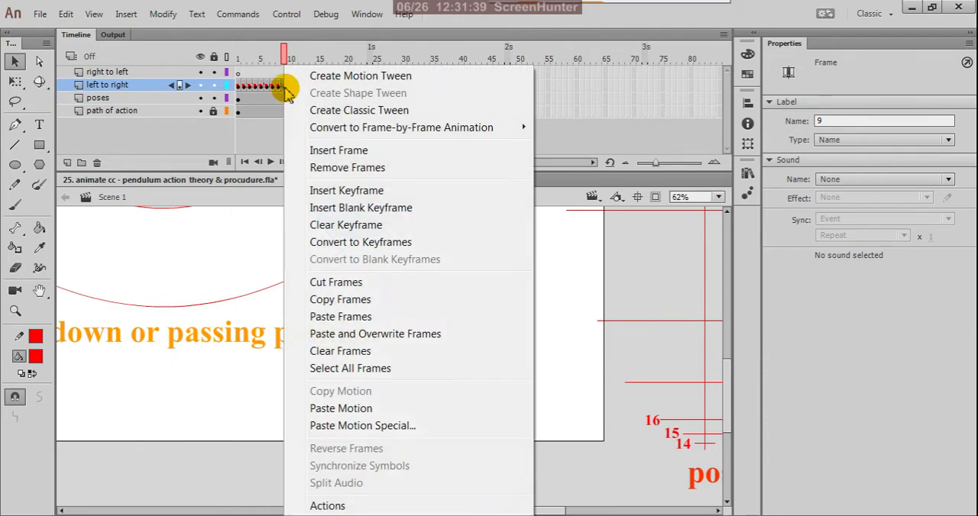
pyautogui.click(322, 301)
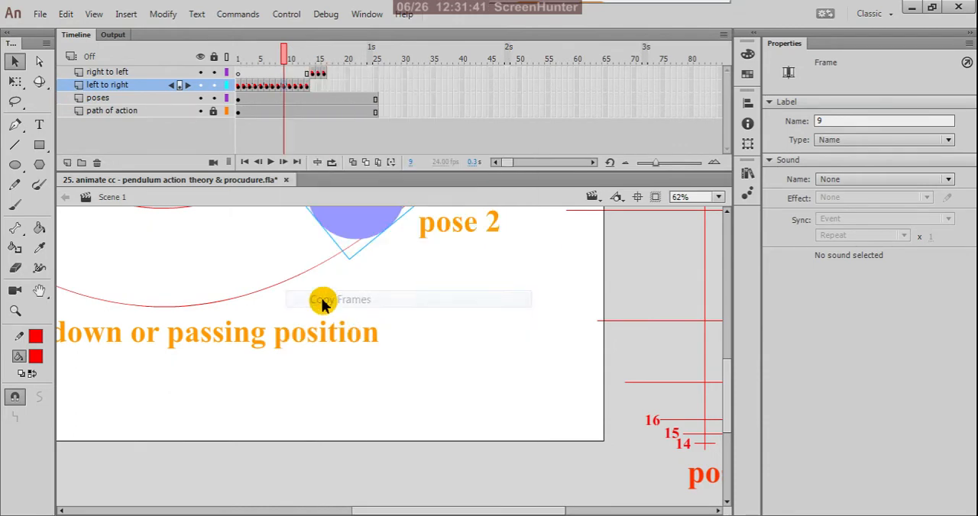
pyautogui.click(329, 74)
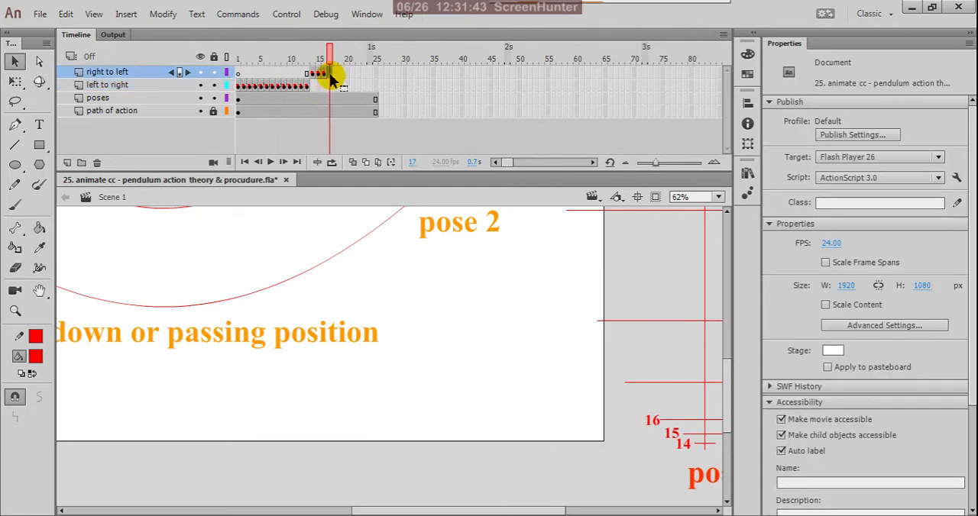
pyautogui.rightClick(331, 78)
pyautogui.click(340, 317)
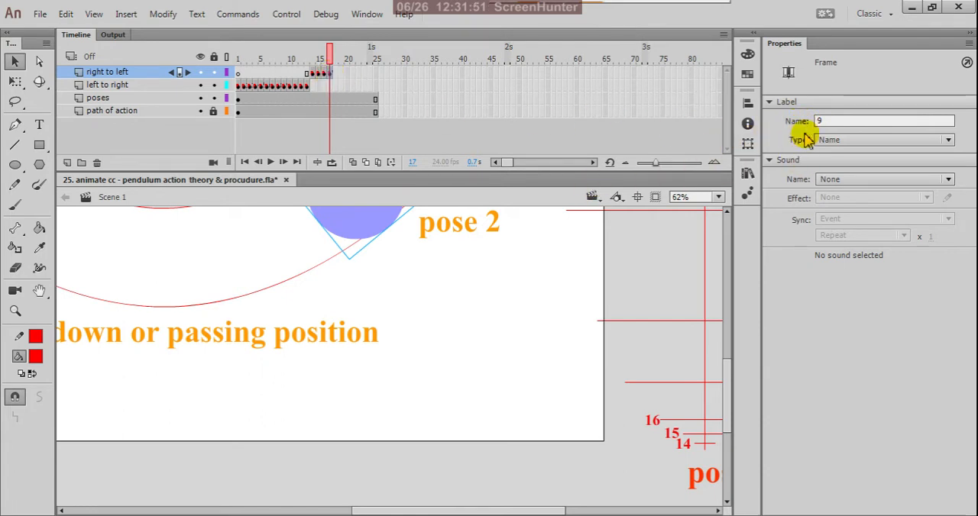
# Step: Change the frame label of the "right to left" keyframe at frame 17 to 17
pyautogui.doubleClick(828, 120)
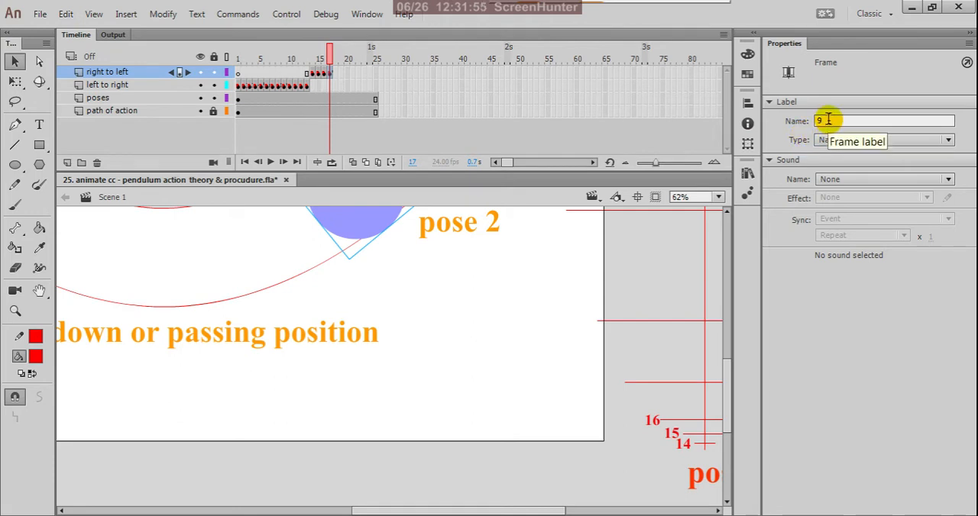
pyautogui.doubleClick(828, 120)
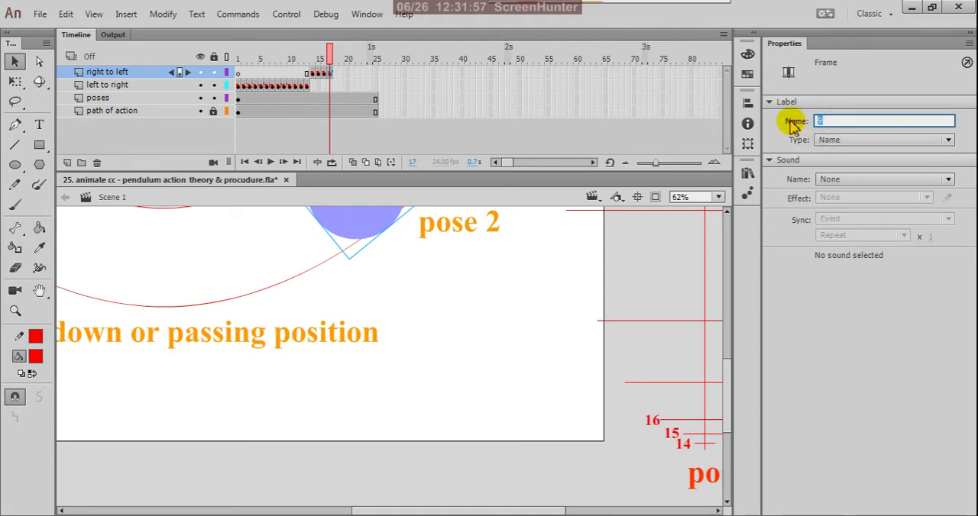
pyautogui.click(818, 360)
# Step: Duplicate the red 16 label beside the timing ladder's fourth-lowest spacing line and change the copy's text to 17
pyautogui.scroll(3, 665, 431)
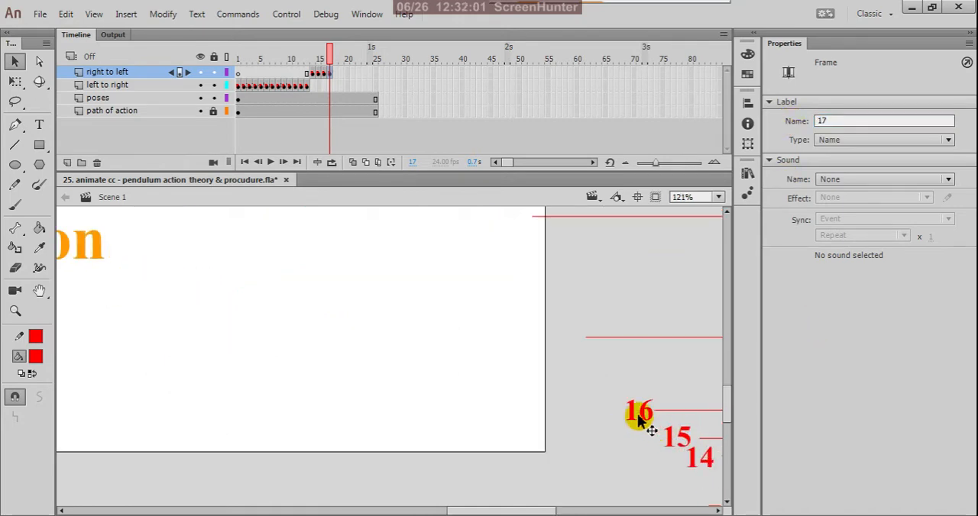
pyautogui.click(649, 415)
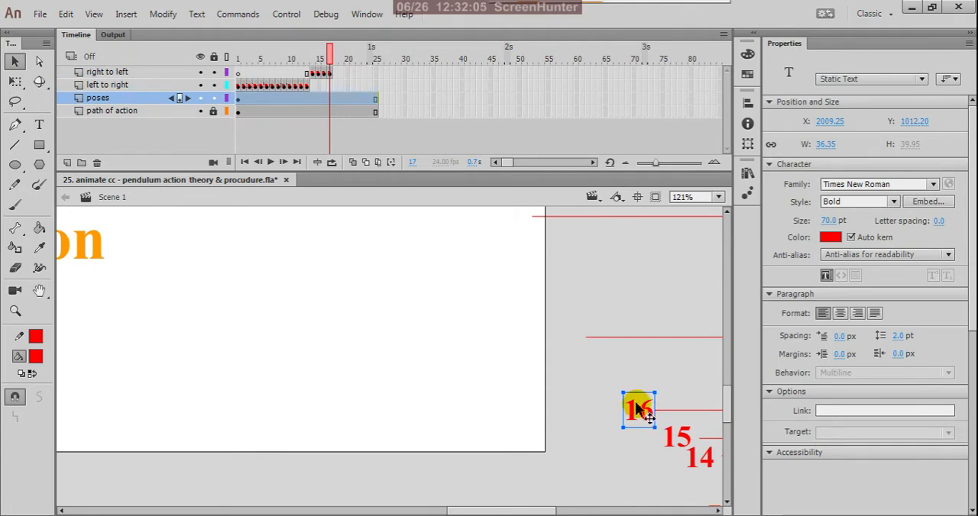
pyautogui.moveTo(645, 414); pyautogui.dragTo(570, 343)
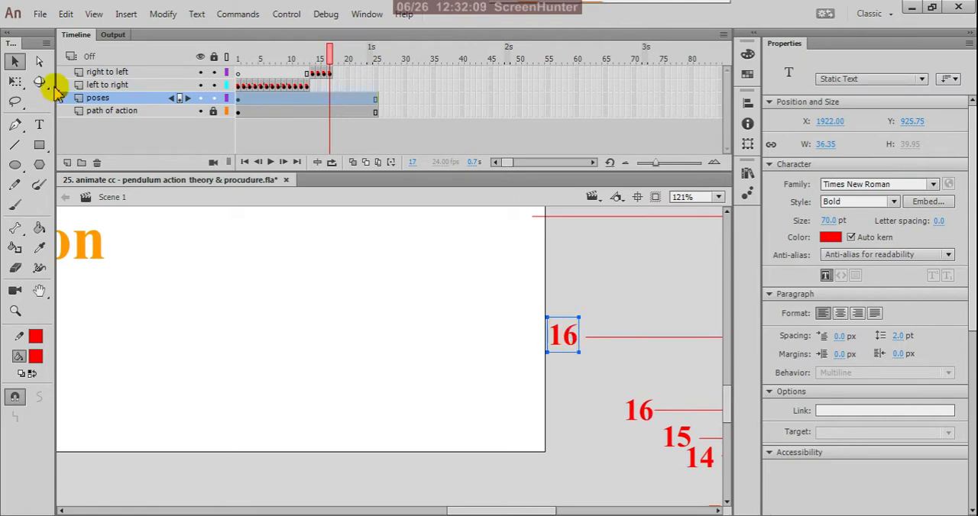
pyautogui.click(39, 125)
pyautogui.click(558, 336)
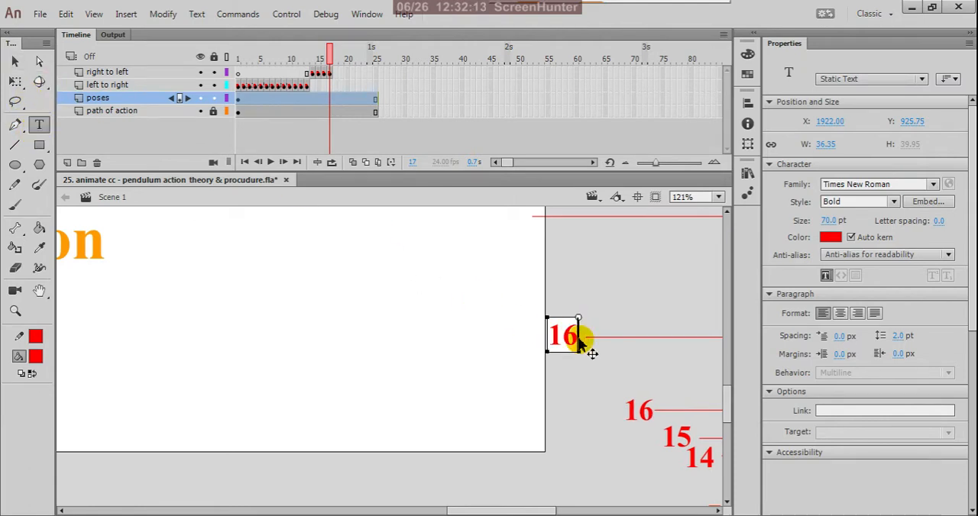
pyautogui.press('BackSpace')
pyautogui.write('7')
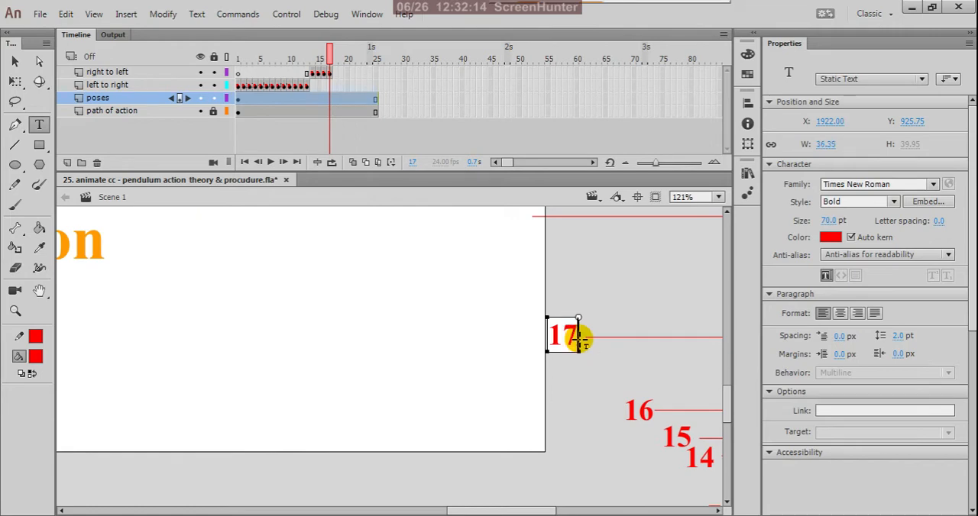
pyautogui.click(13, 63)
pyautogui.click(613, 301)
# Step: Copy the keyframe at frame 8 of the "left to right" layer to frame 18 of the "right to left" layer
pyautogui.scroll(-1, 615, 356)
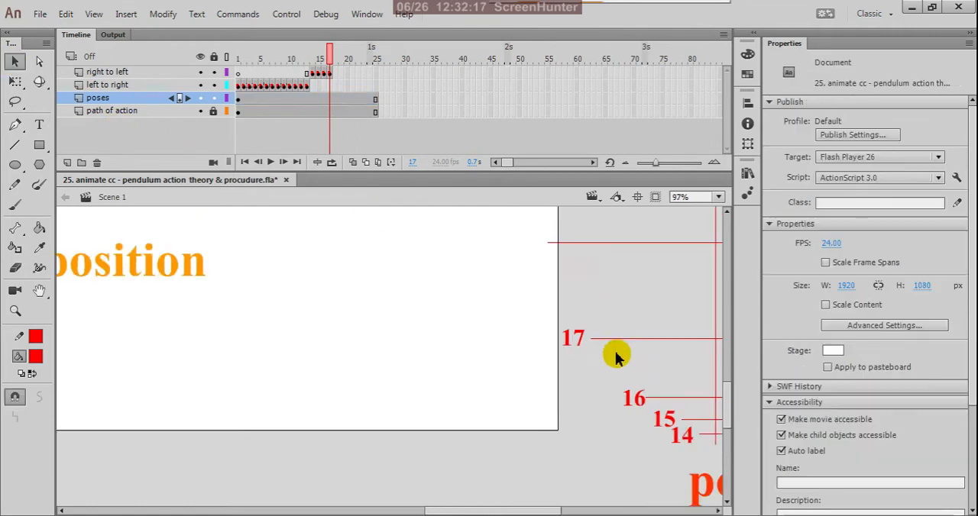
pyautogui.scroll(-4, 615, 355)
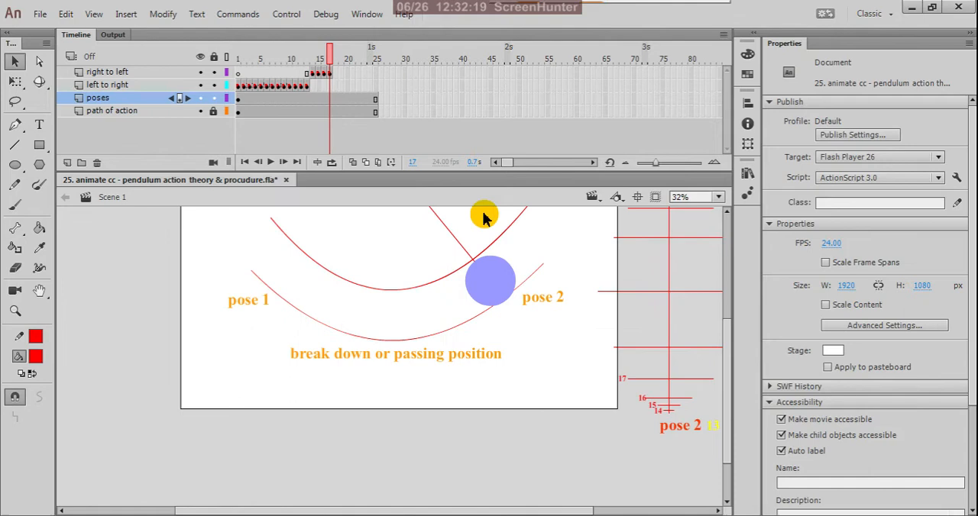
pyautogui.click(283, 86)
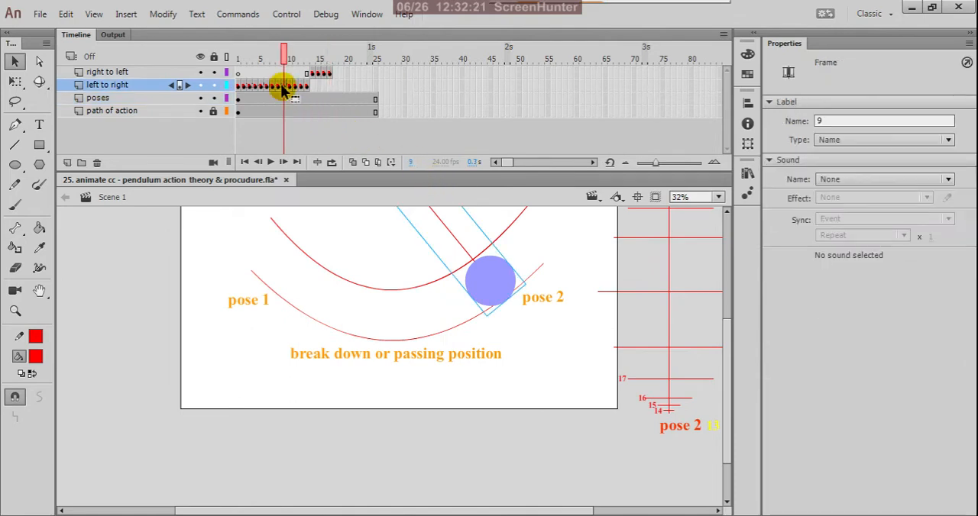
pyautogui.click(279, 86)
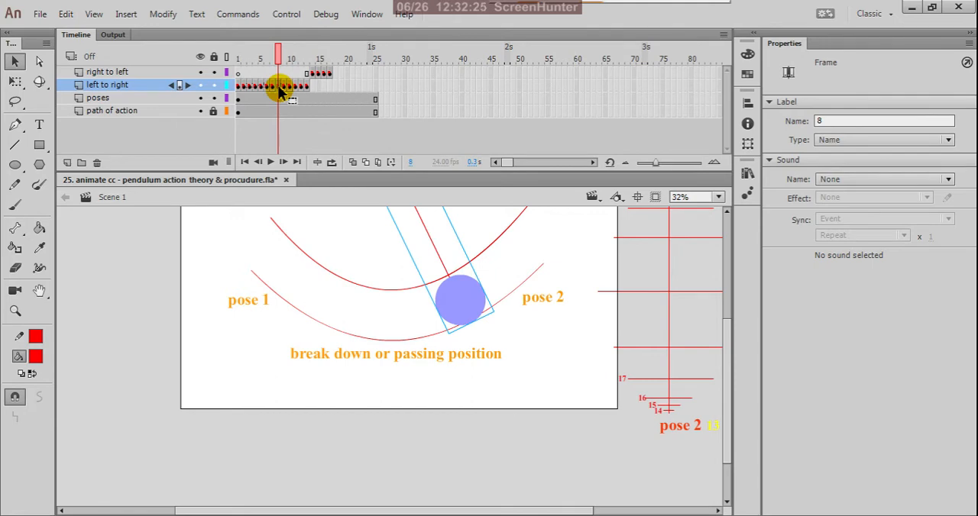
pyautogui.rightClick(279, 89)
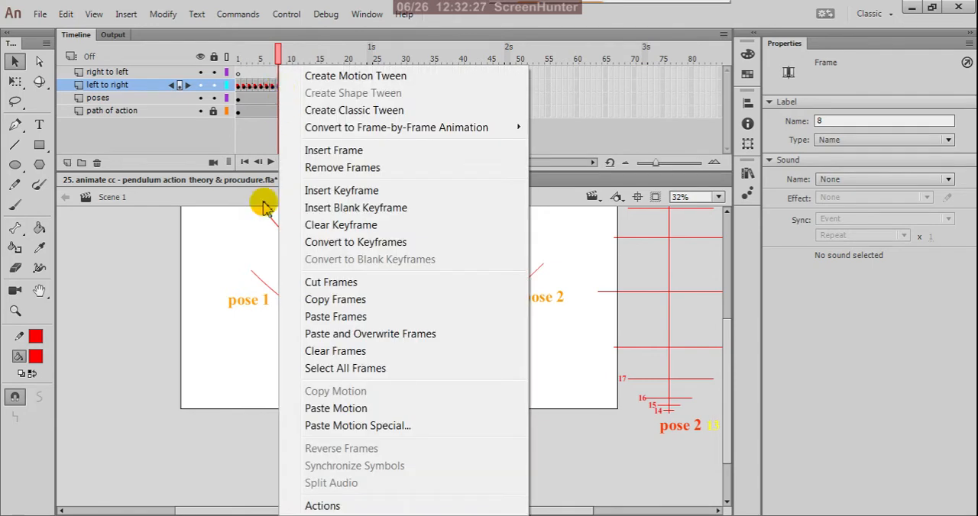
pyautogui.click(311, 299)
pyautogui.click(313, 74)
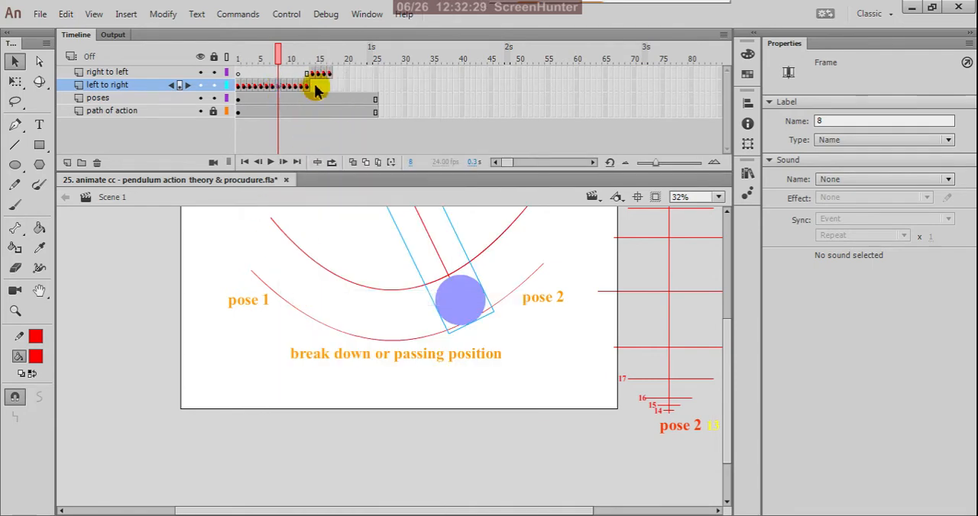
pyautogui.hotkey('ctrl', 'alt', 'v')
pyautogui.click(335, 74)
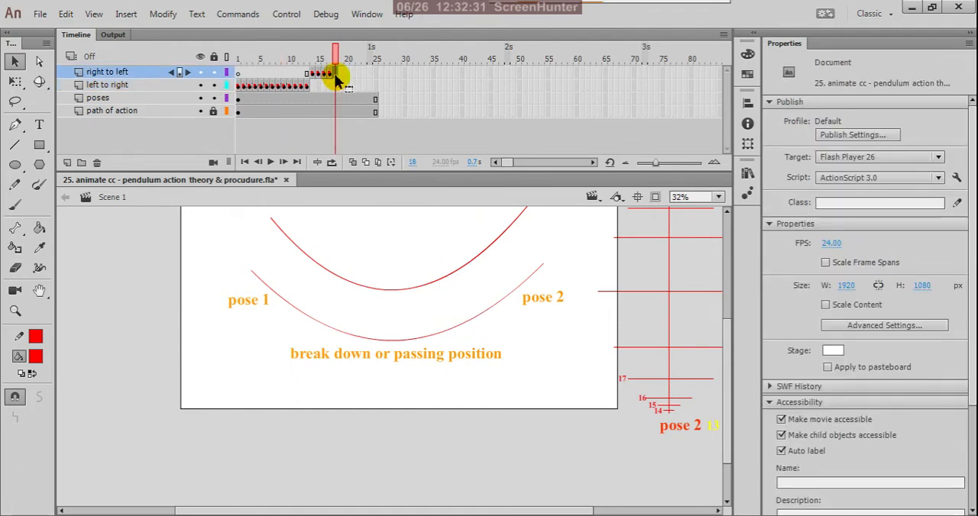
pyautogui.rightClick(336, 78)
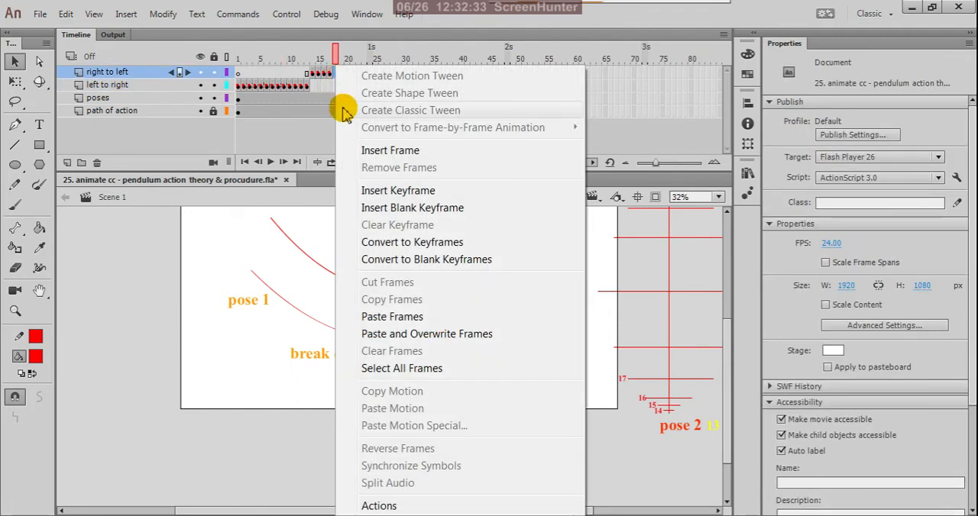
pyautogui.click(392, 318)
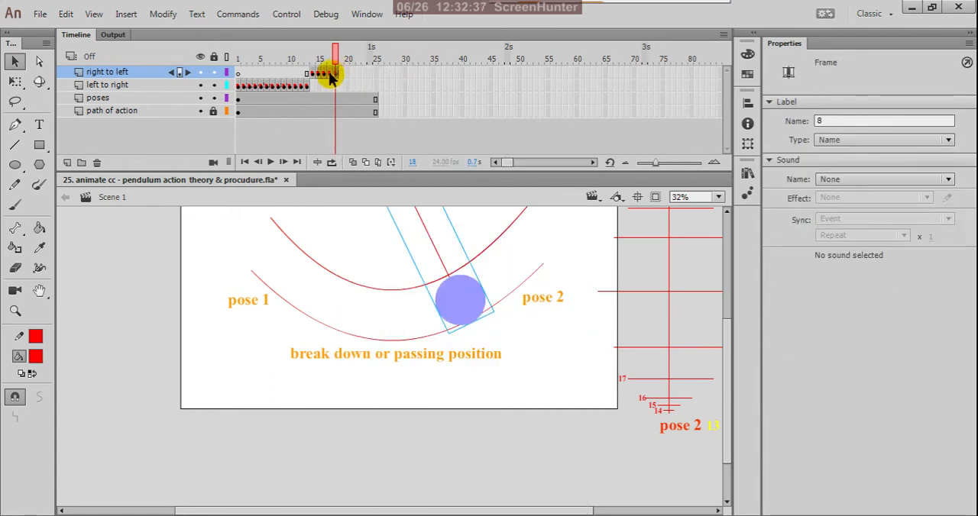
# Step: Change the frame label of the "right to left" keyframe at frame 18 to 18
pyautogui.doubleClick(826, 122)
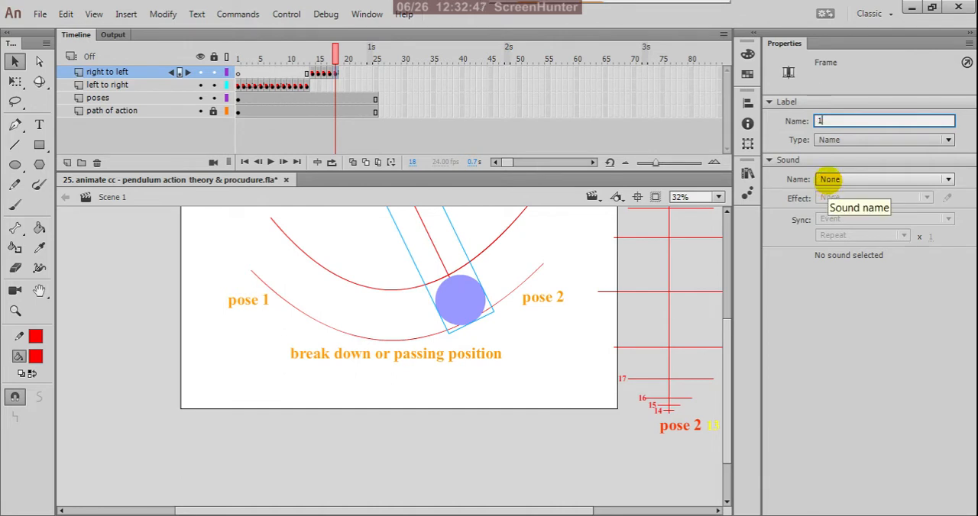
pyautogui.write('18')
pyautogui.click(804, 304)
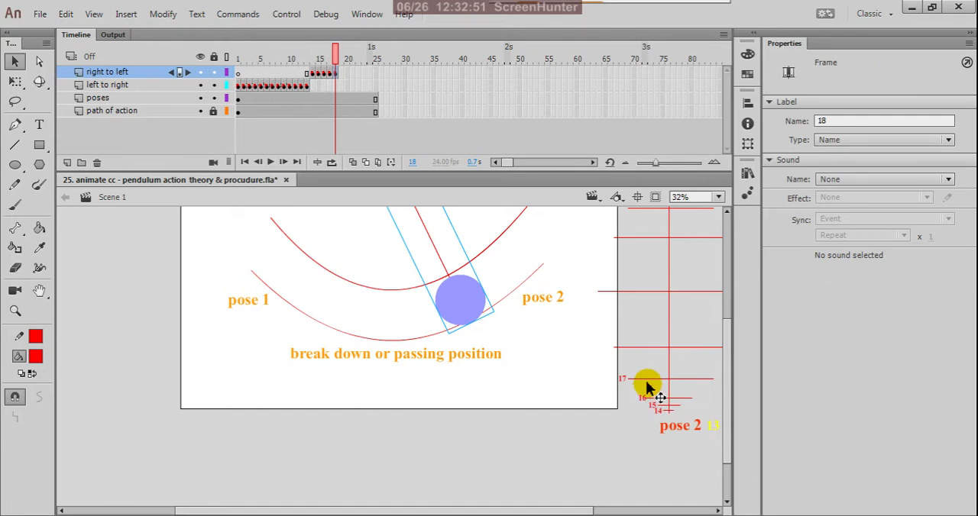
# Step: Duplicate the red 17 label beside the timing ladder's fifth-lowest spacing line and change the copy's text to 18
pyautogui.scroll(2, 637, 384)
pyautogui.scroll(2, 618, 384)
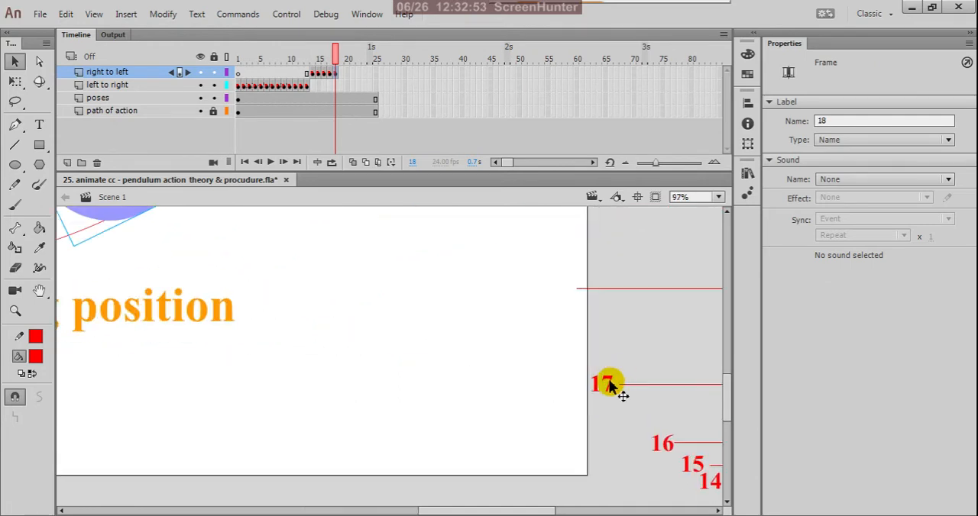
pyautogui.click(608, 386)
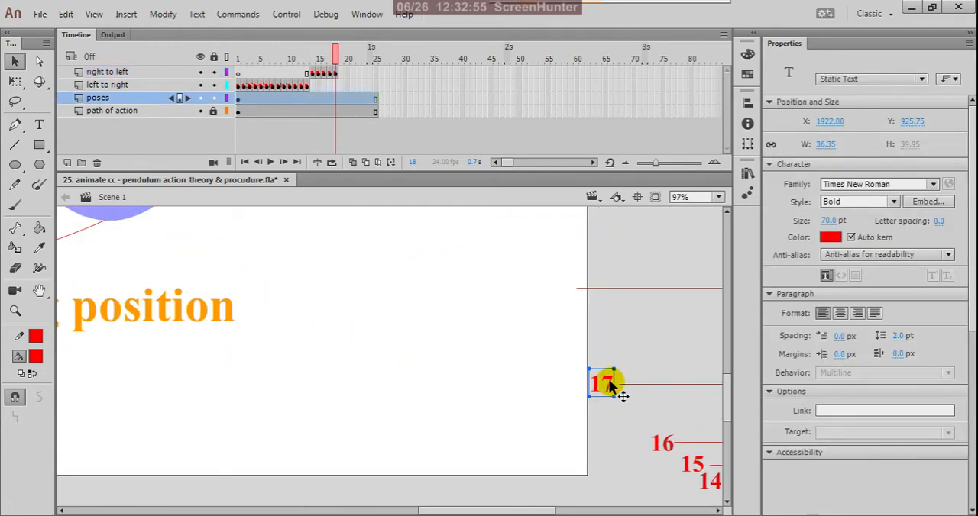
pyautogui.moveTo(609, 386); pyautogui.dragTo(565, 288)
pyautogui.click(39, 125)
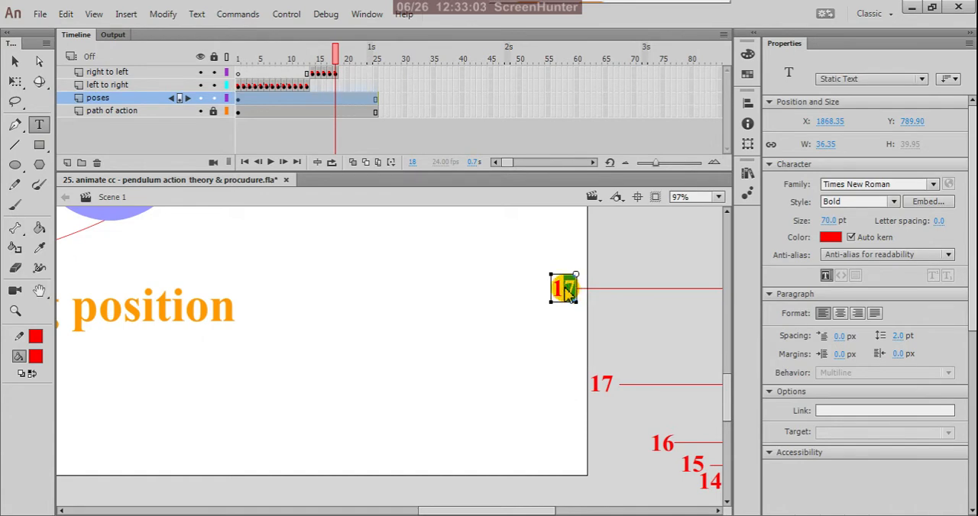
pyautogui.write('8')
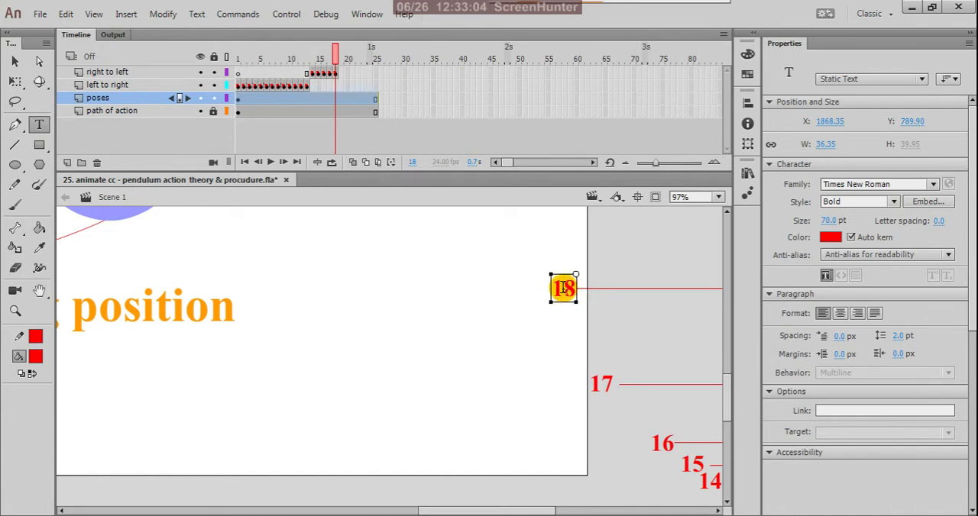
pyautogui.click(14, 61)
pyautogui.click(406, 287)
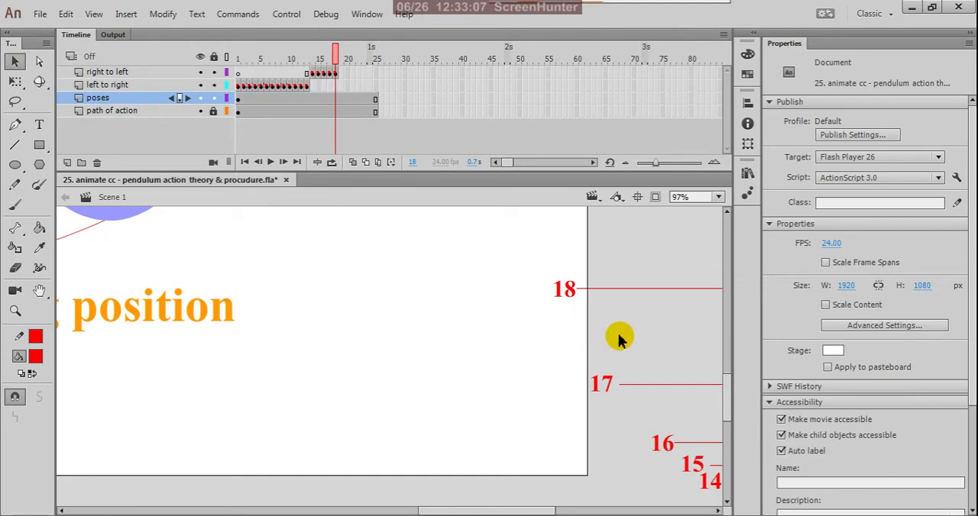
# Step: Compare the pendulum pose at frame 8 of the "left to right" layer with frame 18 of the "right to left" layer
pyautogui.scroll(-3, 640, 403)
pyautogui.scroll(-1, 640, 404)
pyautogui.scroll(1, 595, 289)
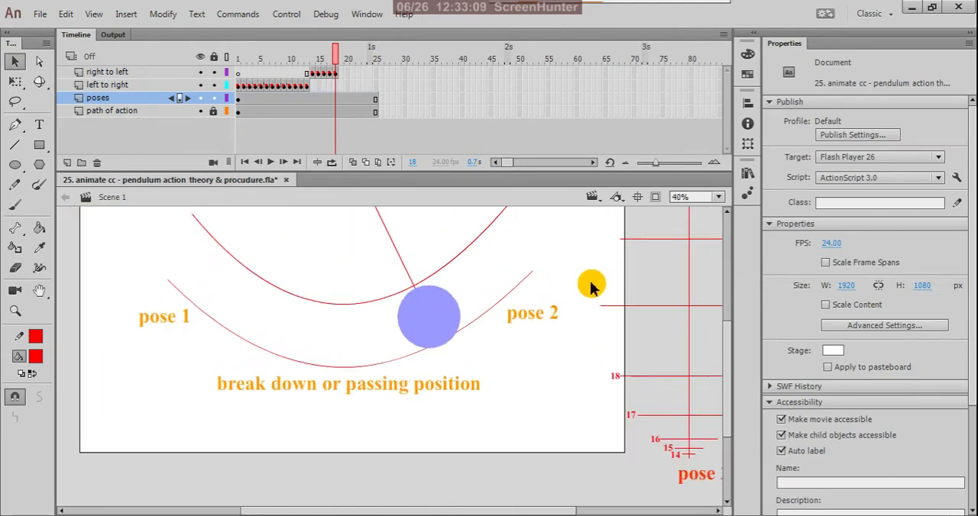
pyautogui.click(279, 86)
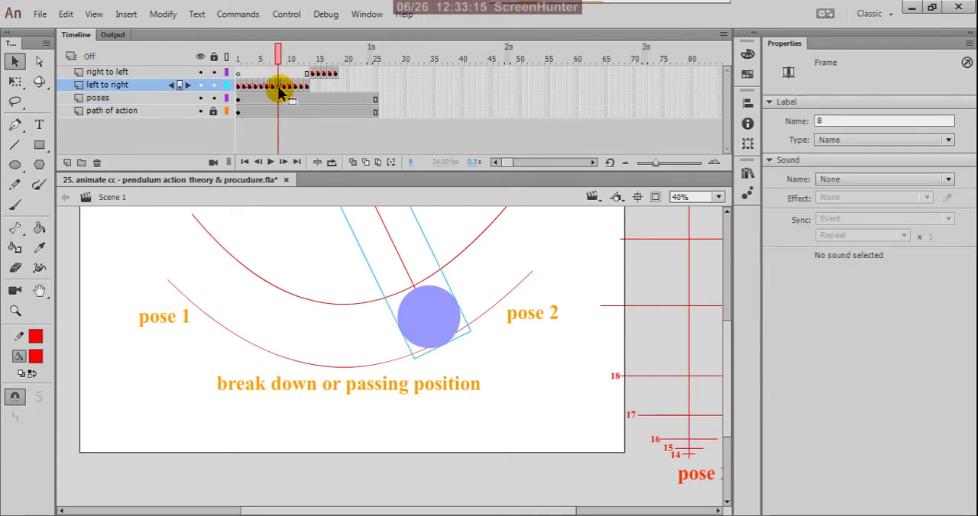
pyautogui.click(334, 74)
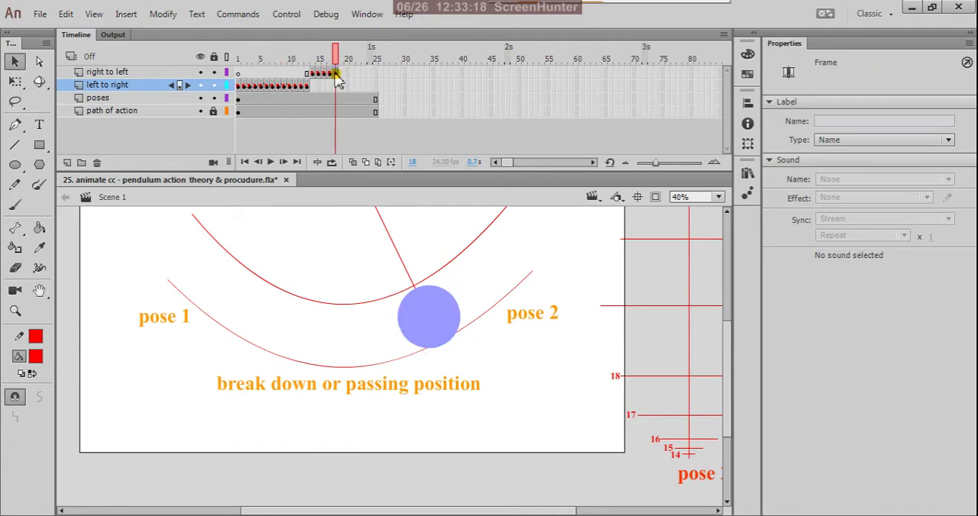
pyautogui.click(280, 86)
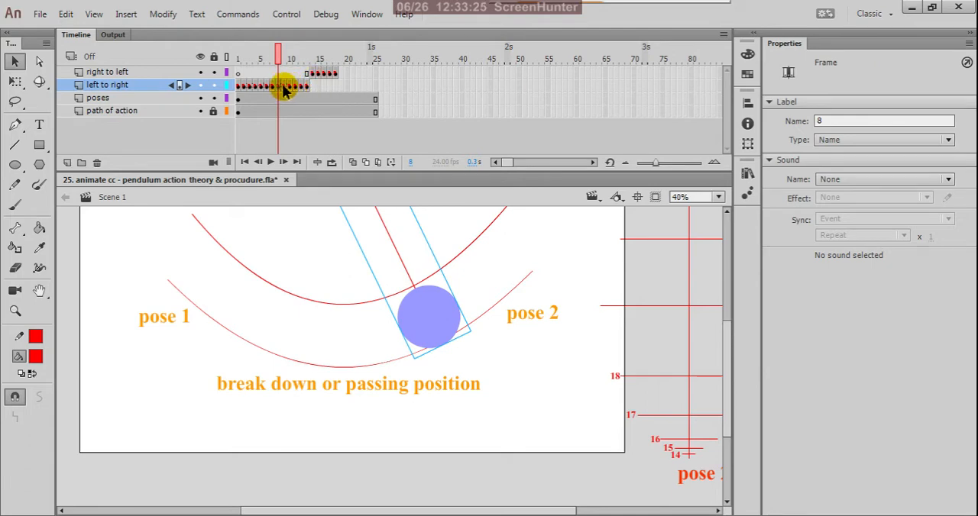
pyautogui.click(285, 87)
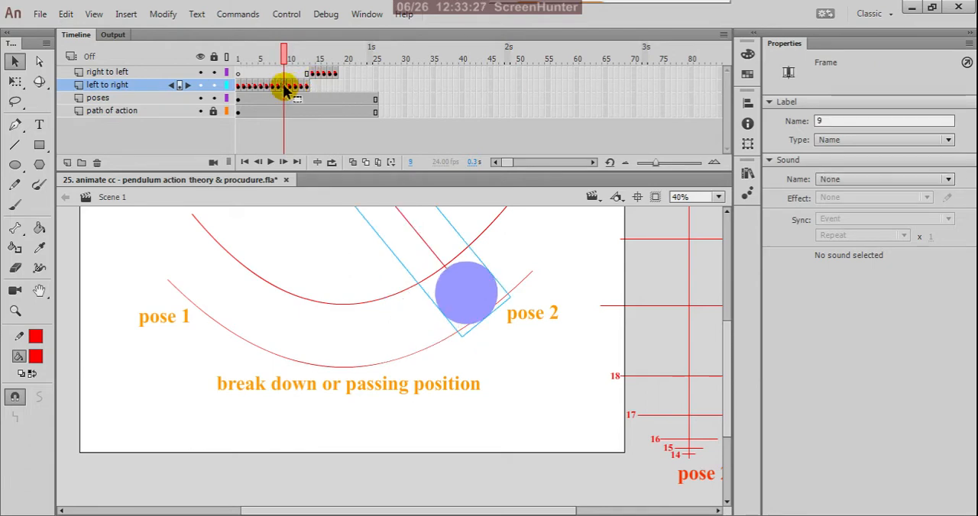
pyautogui.click(278, 90)
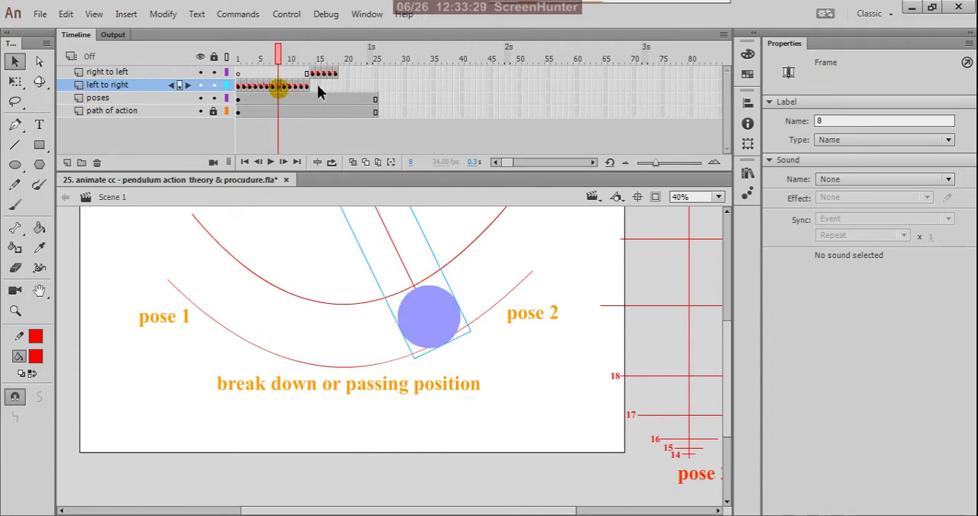
pyautogui.click(336, 79)
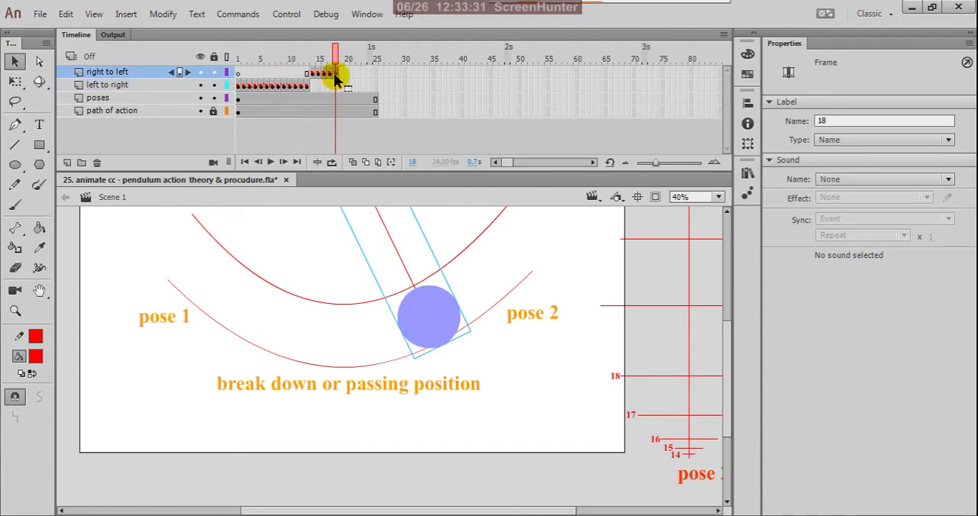
pyautogui.click(280, 89)
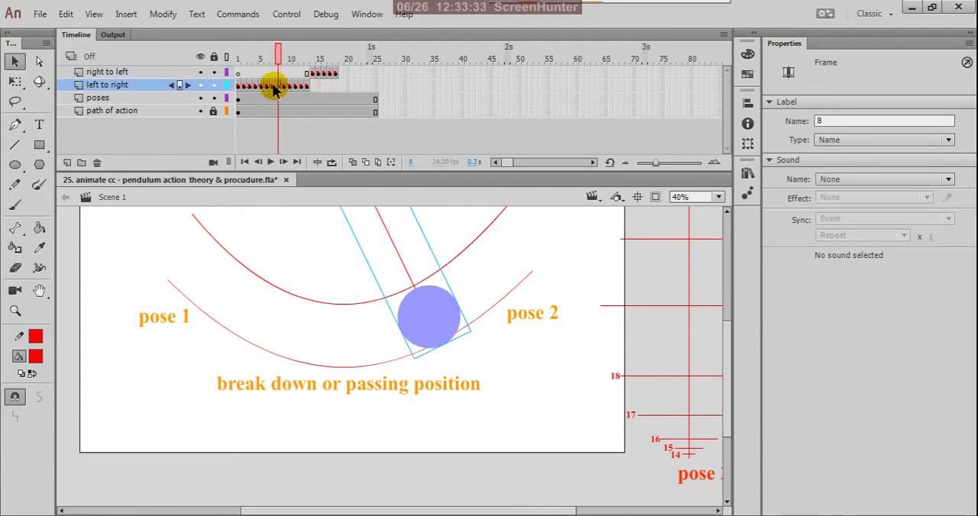
# Step: Copy the keyframe at frame 7 of the "left to right" layer to frame 19 of the "right to left" layer
pyautogui.click(272, 88)
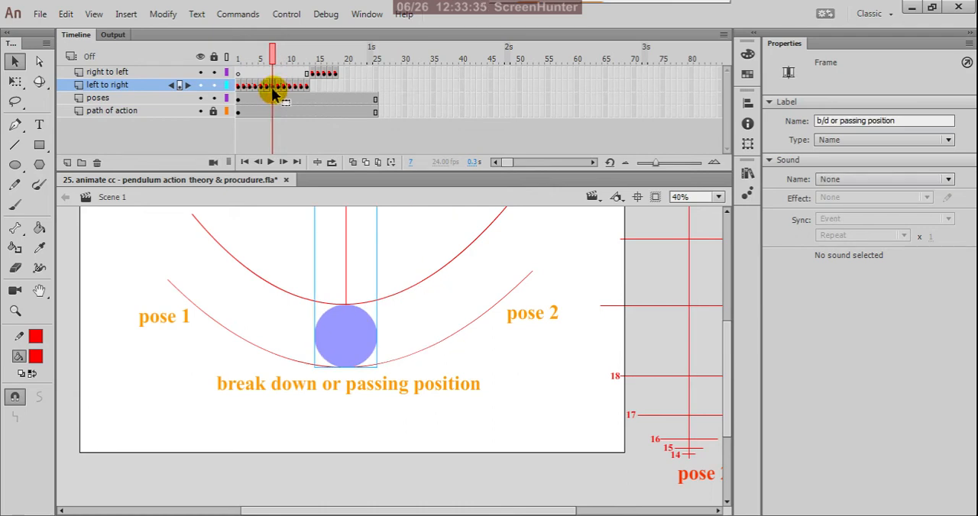
pyautogui.rightClick(273, 88)
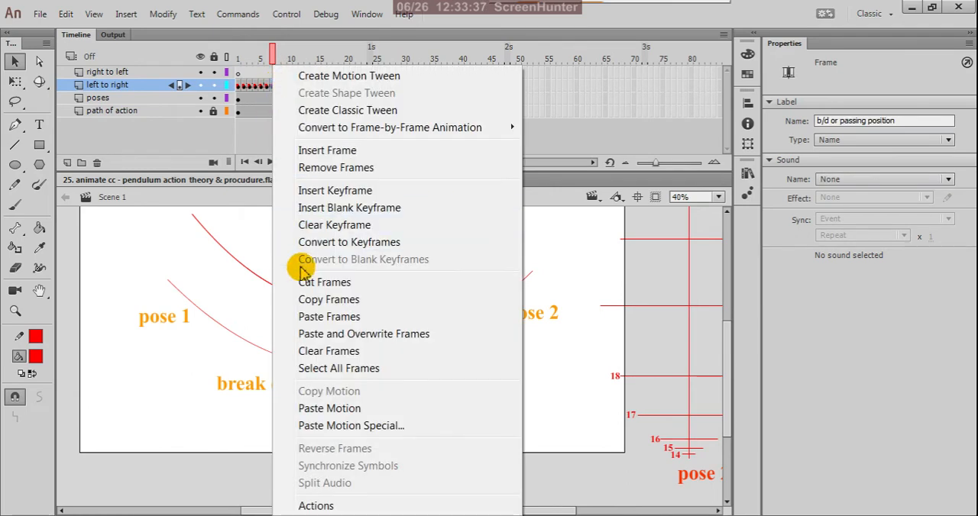
pyautogui.click(303, 301)
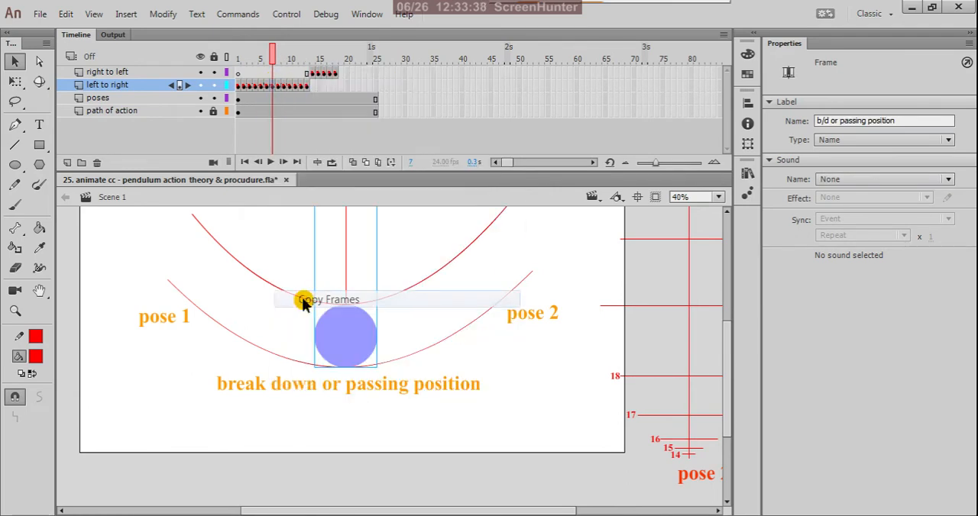
pyautogui.click(341, 74)
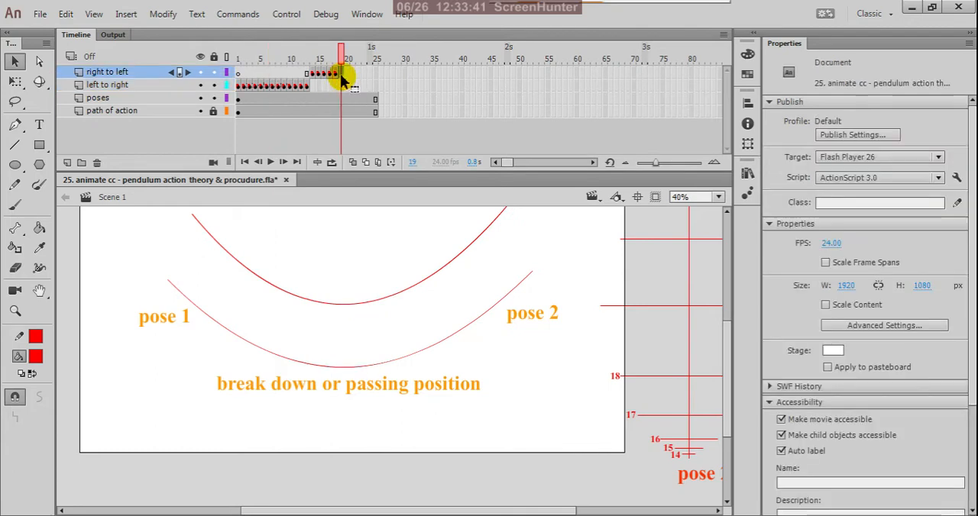
pyautogui.rightClick(342, 74)
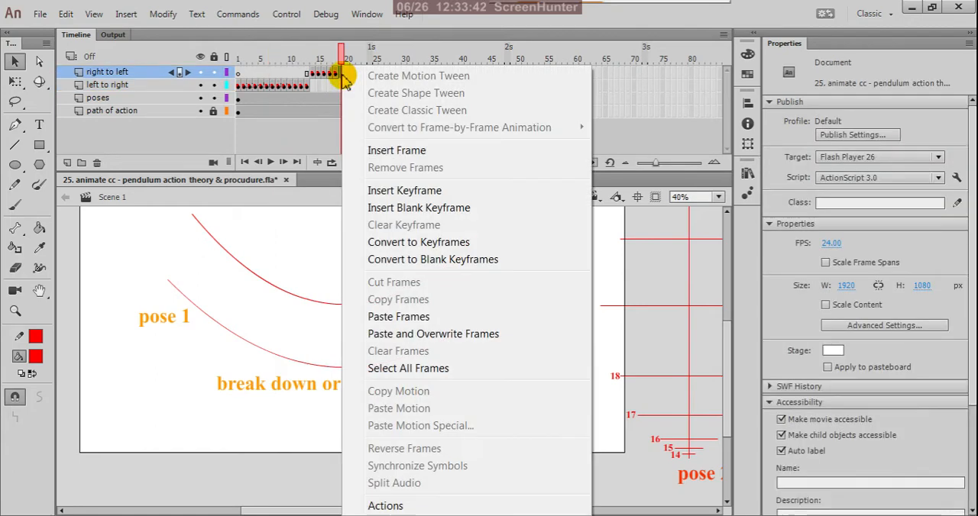
pyautogui.click(398, 320)
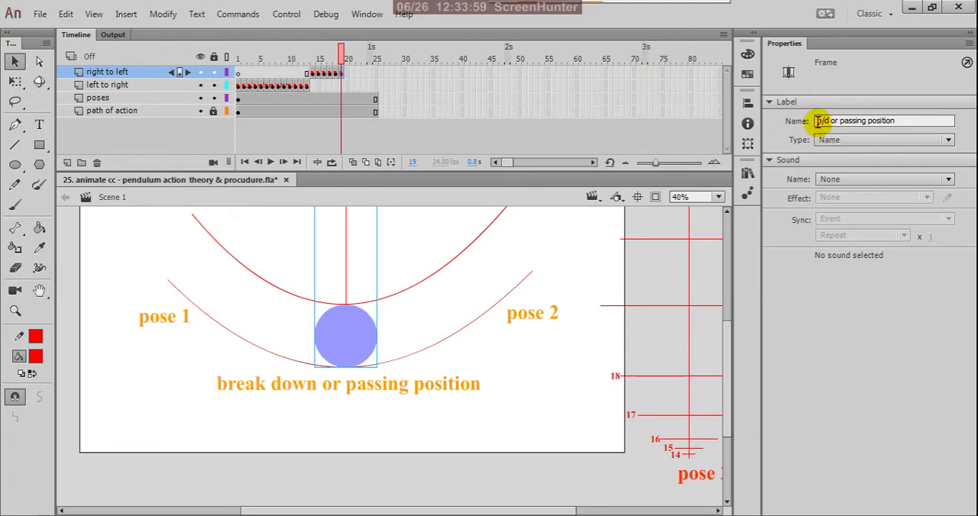
# Step: Change the frame label of the "right to left" keyframe at frame 19 to "19 - b/d or passing position"
pyautogui.write('1')
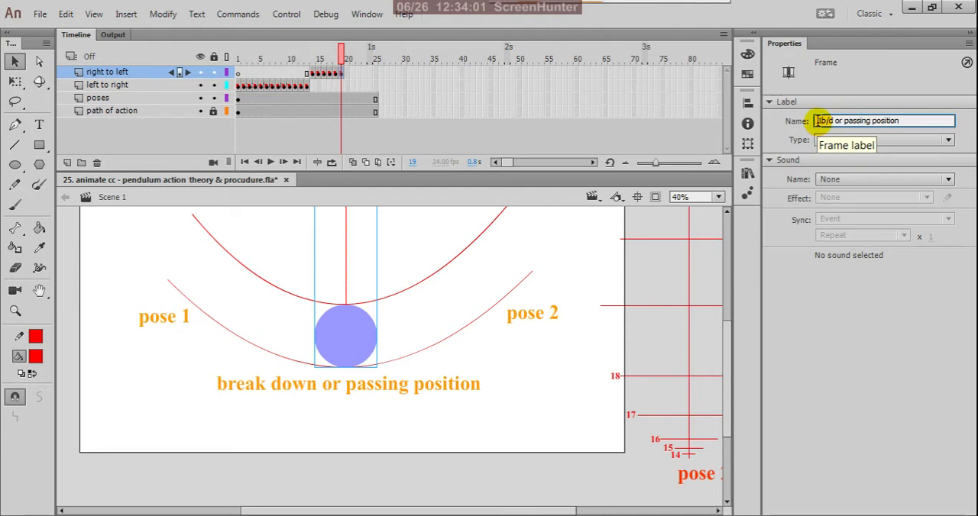
pyautogui.write('9')
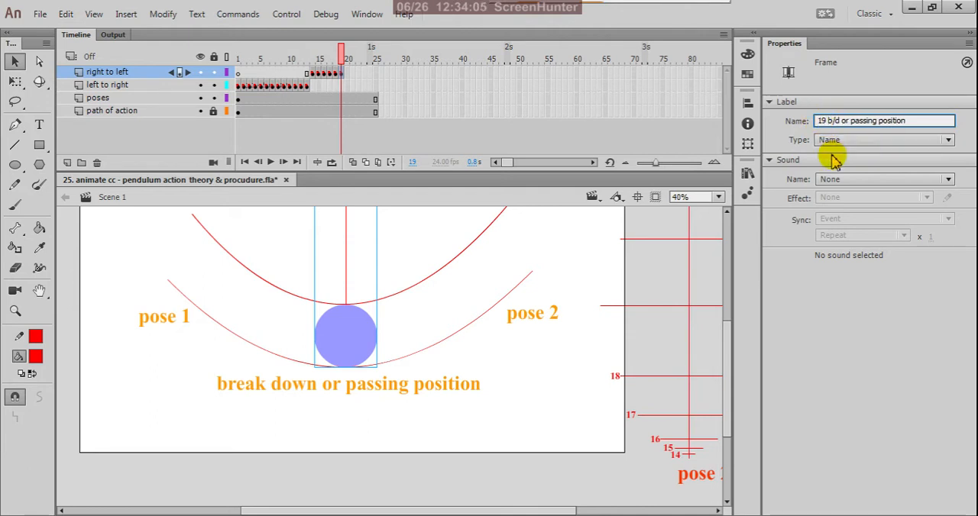
pyautogui.write(' -')
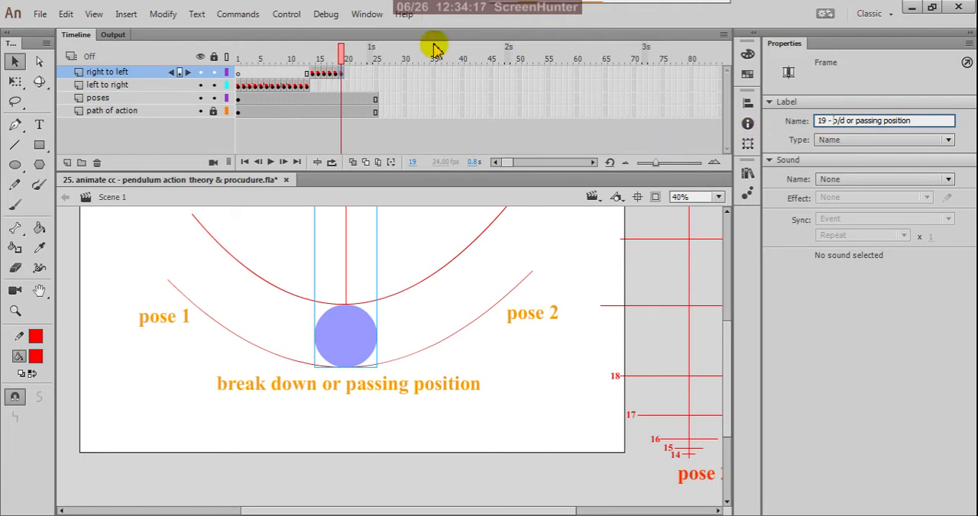
pyautogui.click(540, 136)
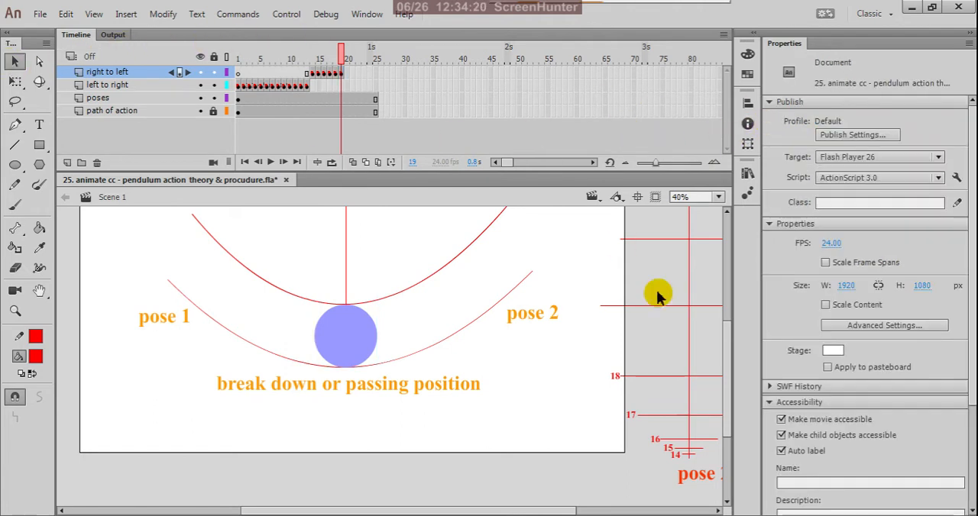
# Step: Duplicate the red 18 label beside the timing ladder's sixth-lowest spacing line and change the copy's text to 19
pyautogui.scroll(3, 618, 379)
pyautogui.click(611, 380)
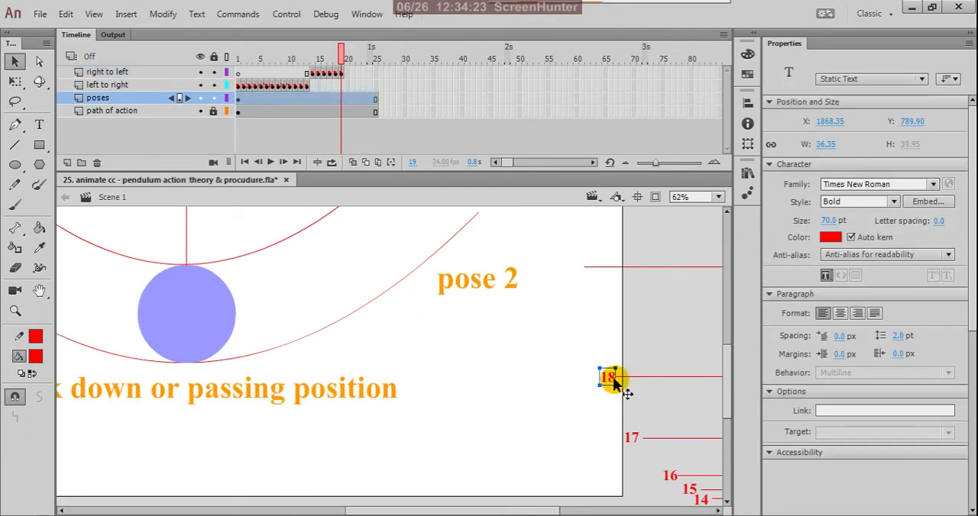
pyautogui.moveTo(613, 380); pyautogui.dragTo(580, 271)
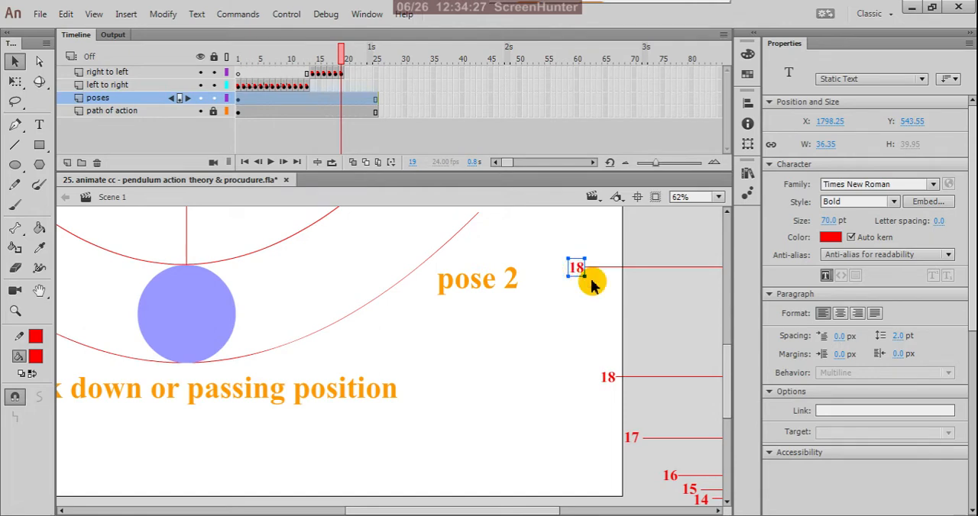
pyautogui.click(39, 125)
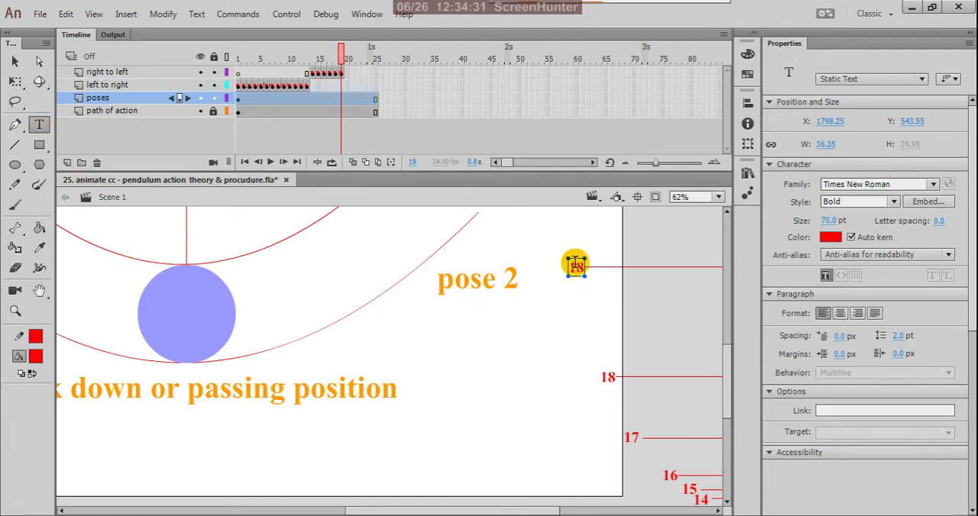
pyautogui.scroll(3, 575, 265)
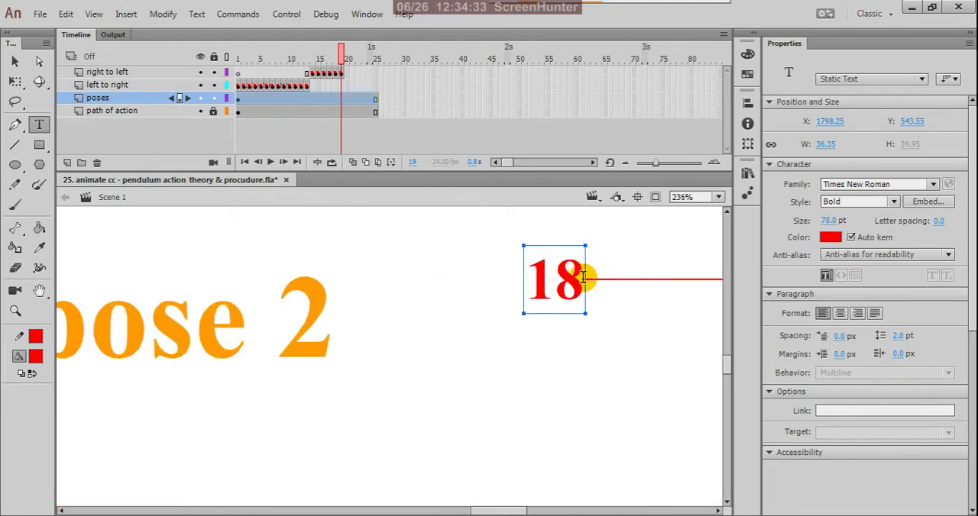
pyautogui.moveTo(583, 277); pyautogui.dragTo(565, 274)
pyautogui.write('9')
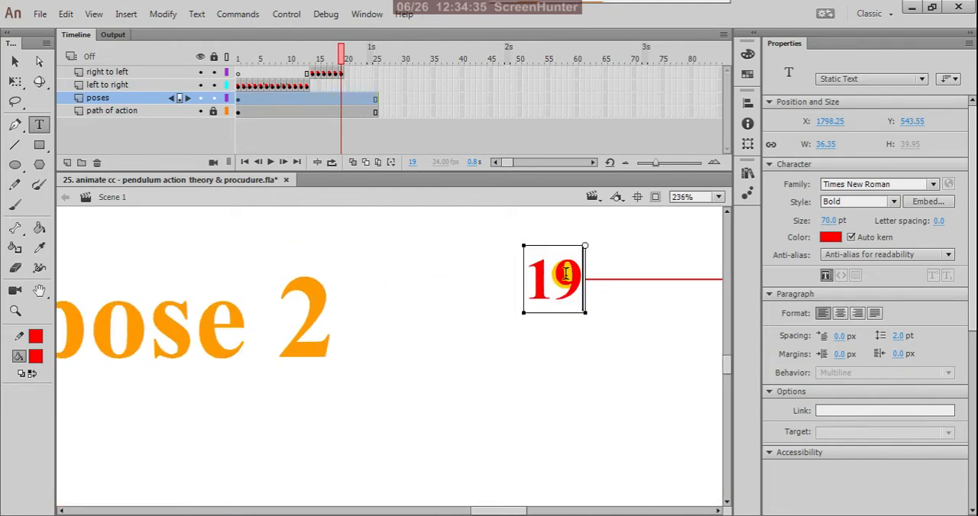
pyautogui.click(16, 62)
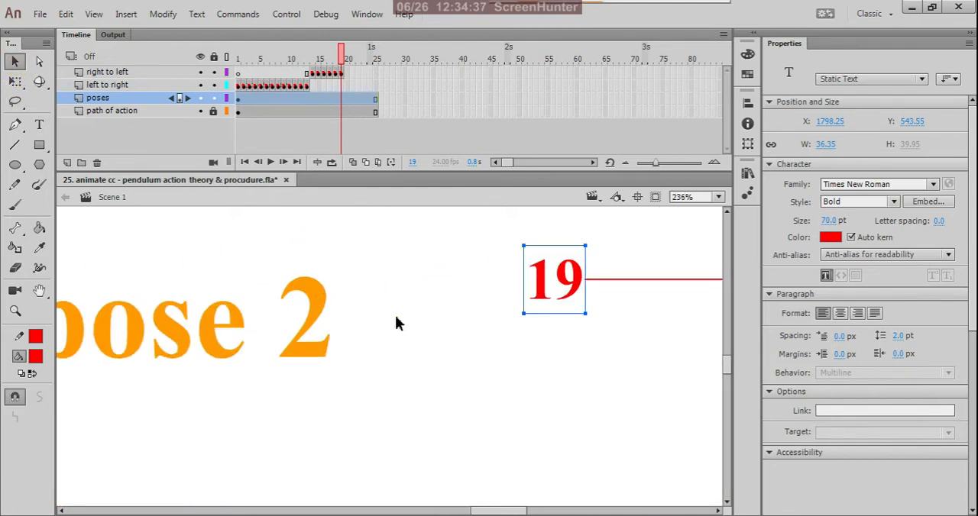
pyautogui.click(405, 321)
pyautogui.scroll(-2, 542, 378)
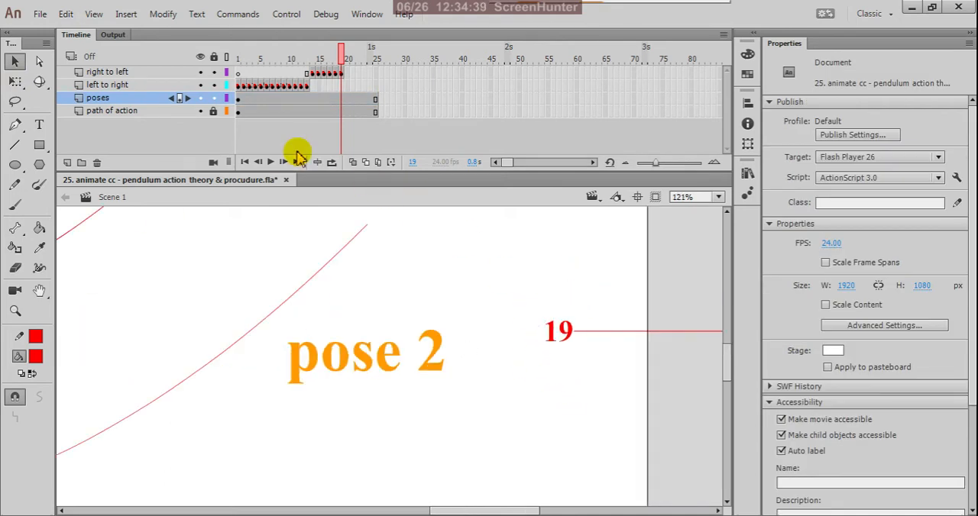
# Step: Copy the keyframe at frame 6 of the "left to right" layer to frame 20 of the "right to left" layer and label it 20
pyautogui.click(266, 86)
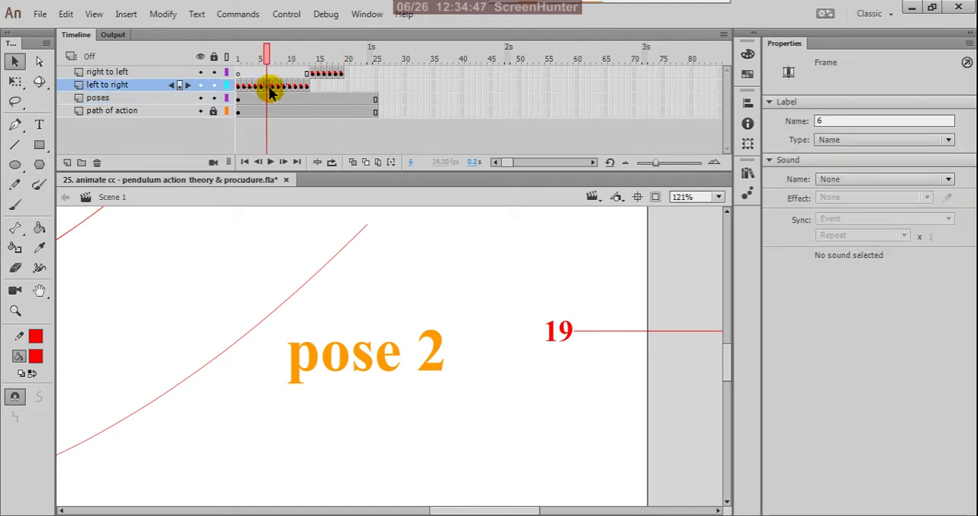
pyautogui.click(272, 86)
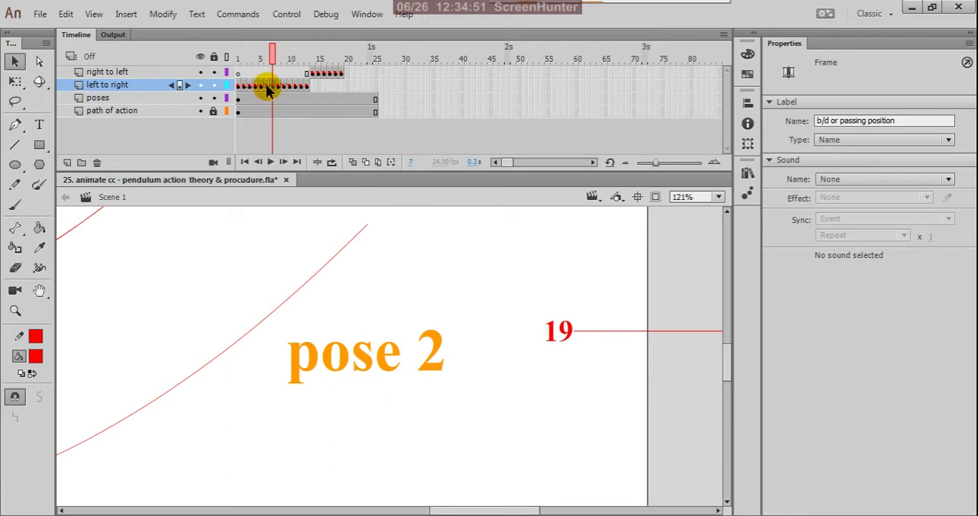
pyautogui.click(267, 87)
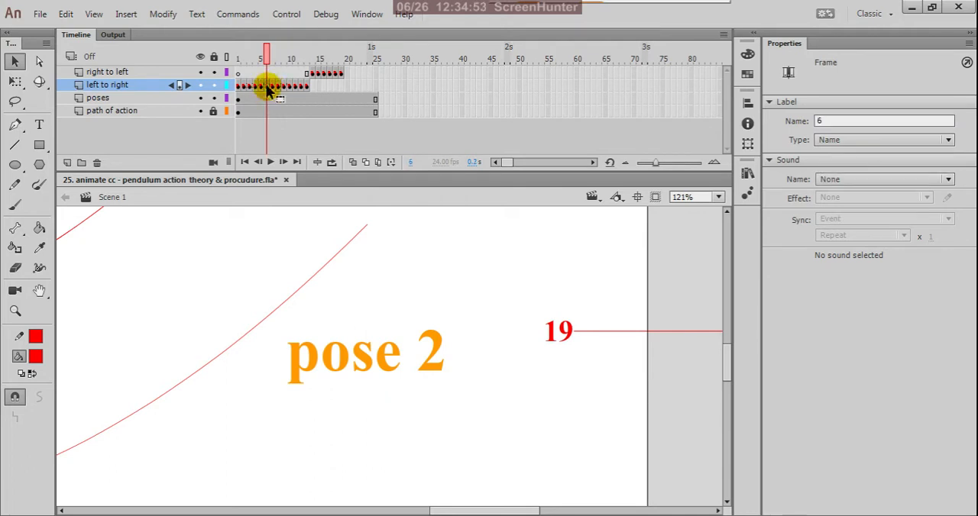
pyautogui.rightClick(267, 87)
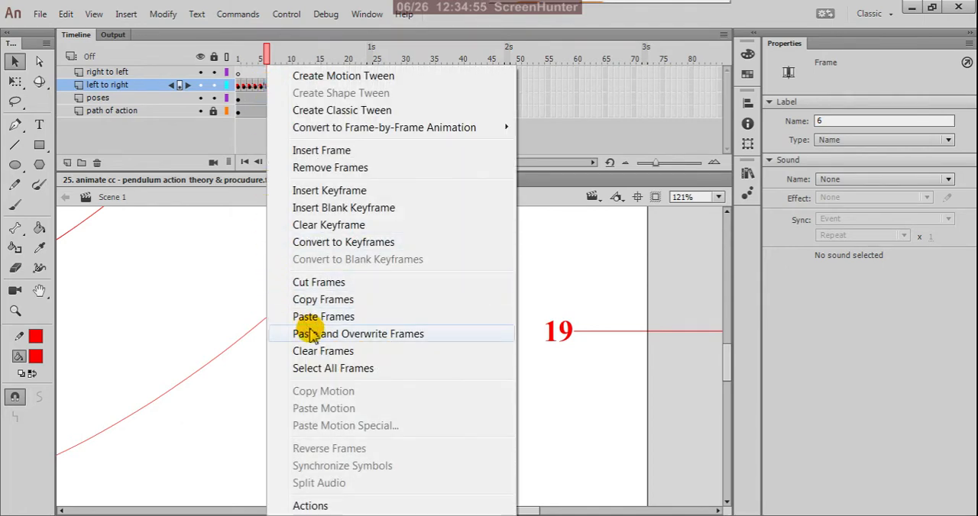
pyautogui.click(356, 301)
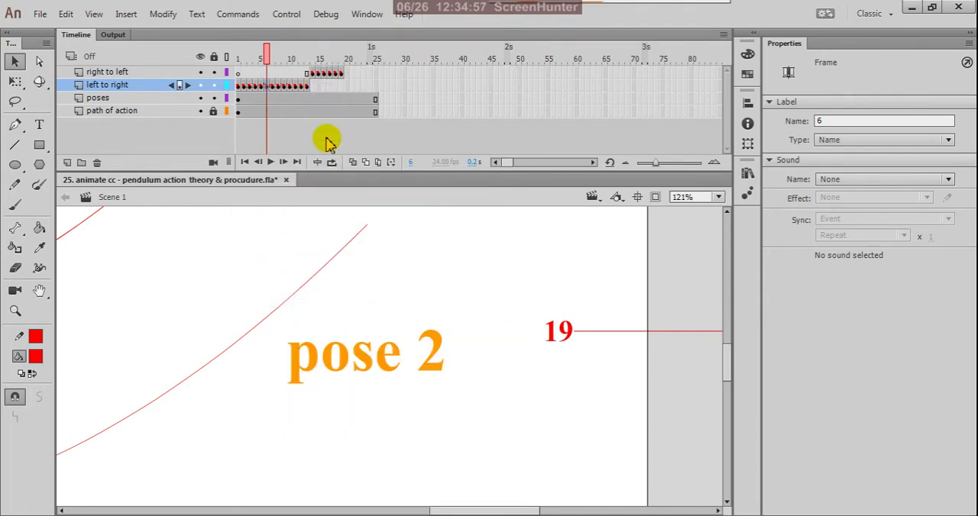
pyautogui.click(347, 73)
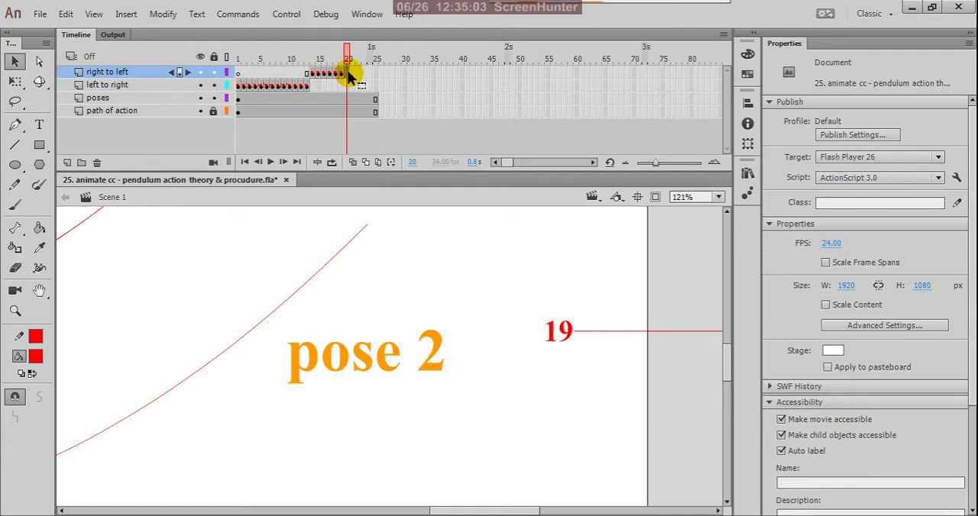
pyautogui.rightClick(349, 74)
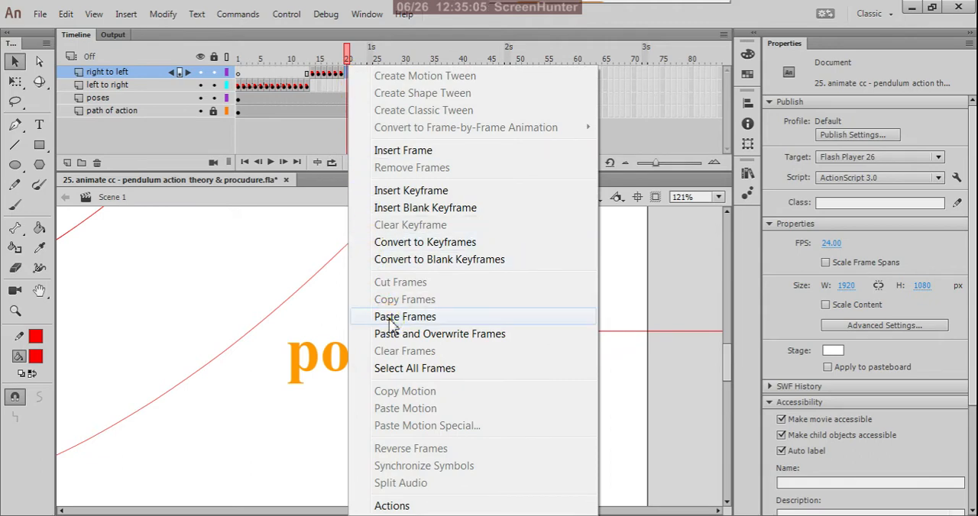
pyautogui.click(392, 317)
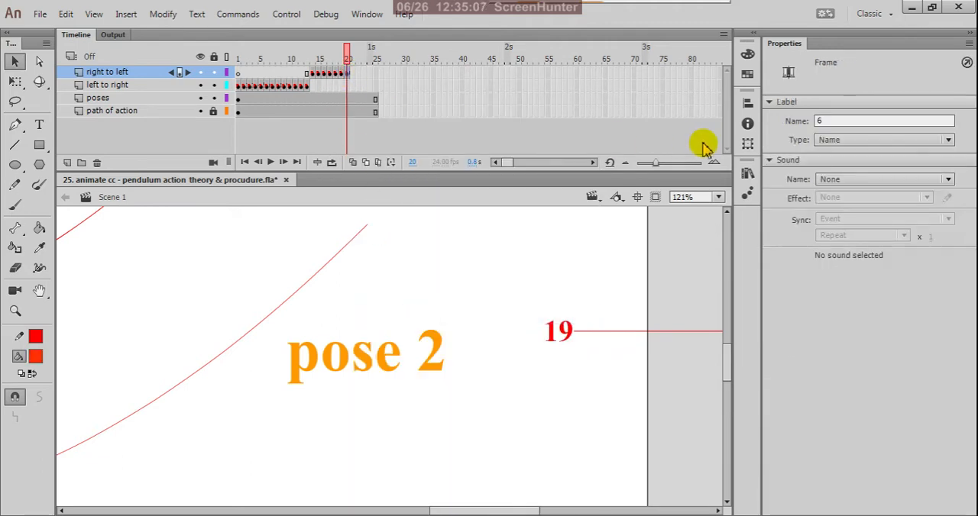
pyautogui.doubleClick(832, 122)
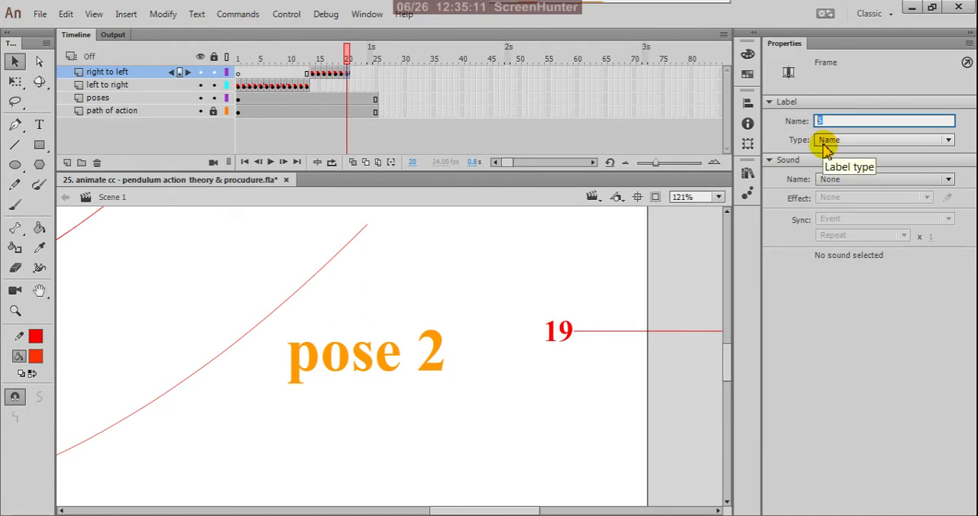
pyautogui.click(805, 299)
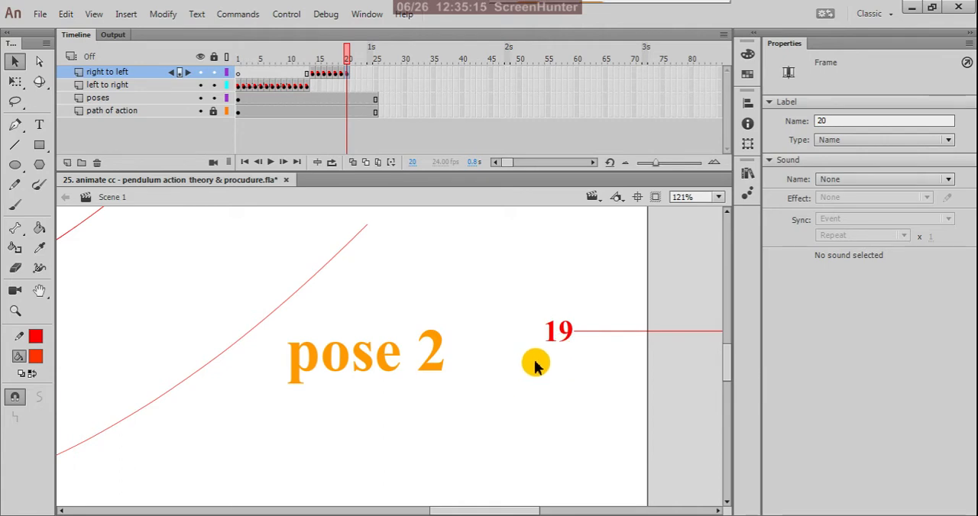
# Step: Move the red 19 label to the spacing line just above the passing-position line of the ladder and change its text to 20
pyautogui.hotkey('ctrl', '-')
pyautogui.hotkey('ctrl', '-')
pyautogui.scroll(5, 571, 348)
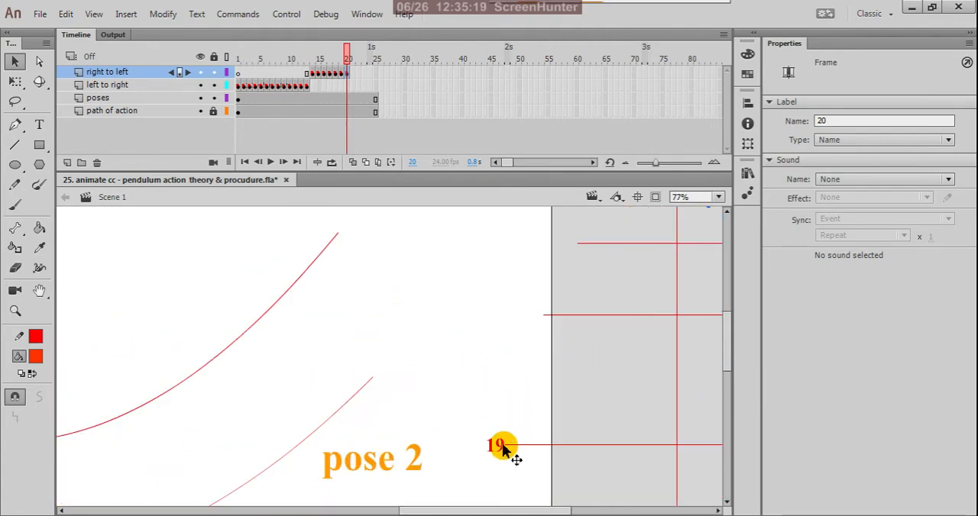
pyautogui.click(500, 447)
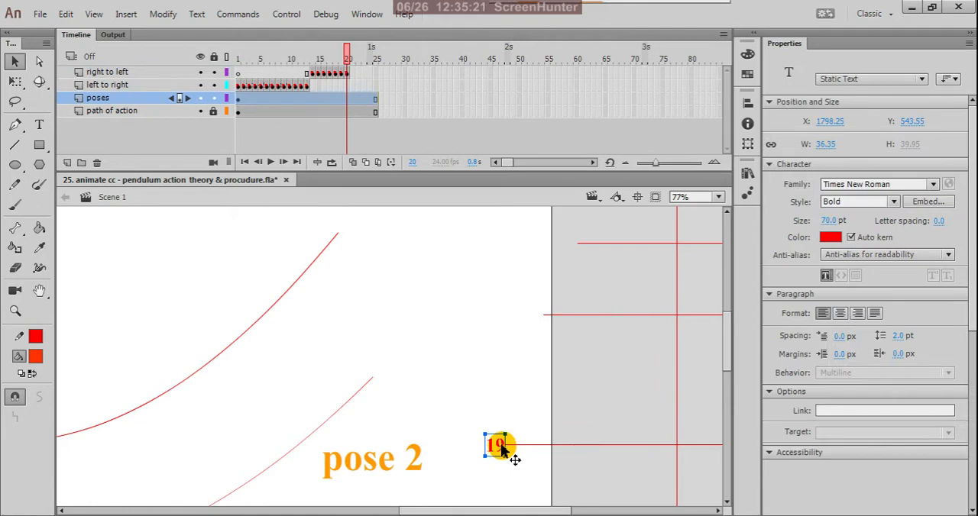
pyautogui.moveTo(501, 447); pyautogui.dragTo(535, 316)
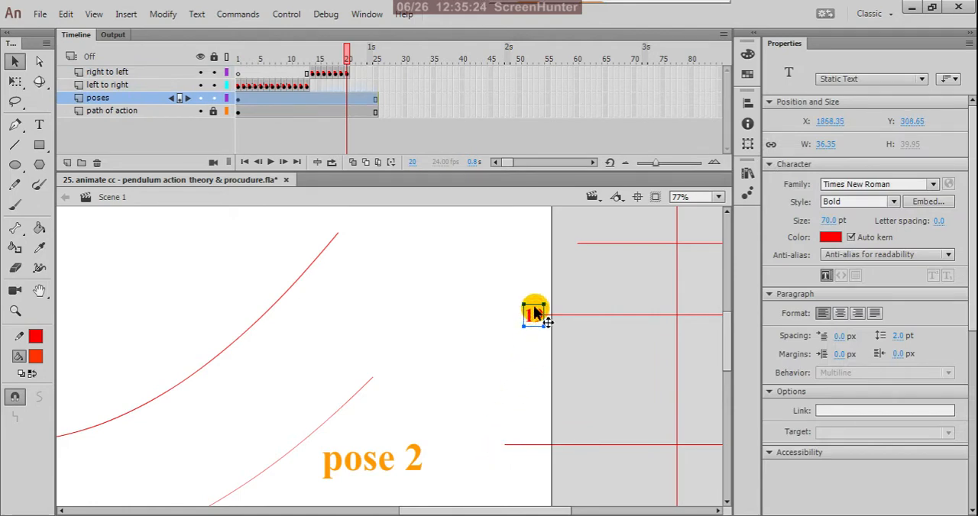
pyautogui.click(39, 124)
pyautogui.scroll(5, 549, 313)
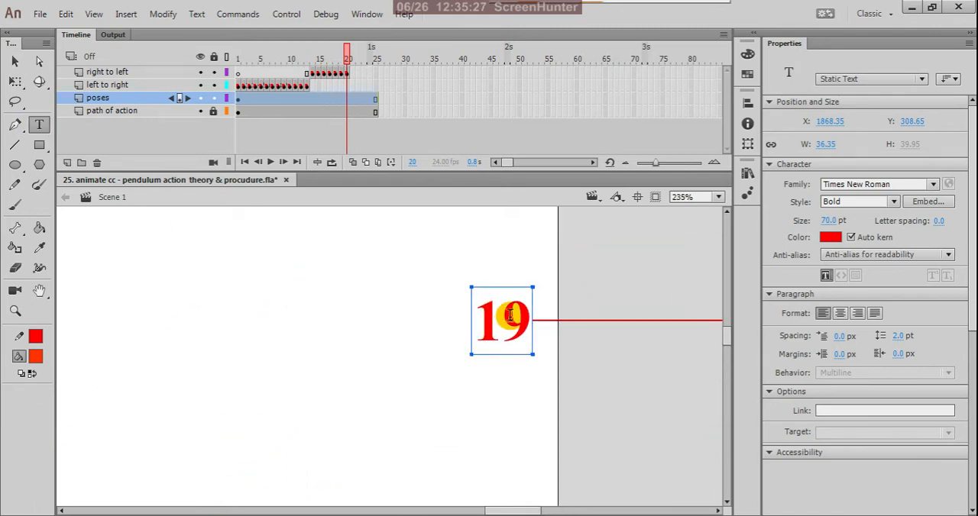
pyautogui.moveTo(531, 322); pyautogui.dragTo(472, 324)
pyautogui.write('20')
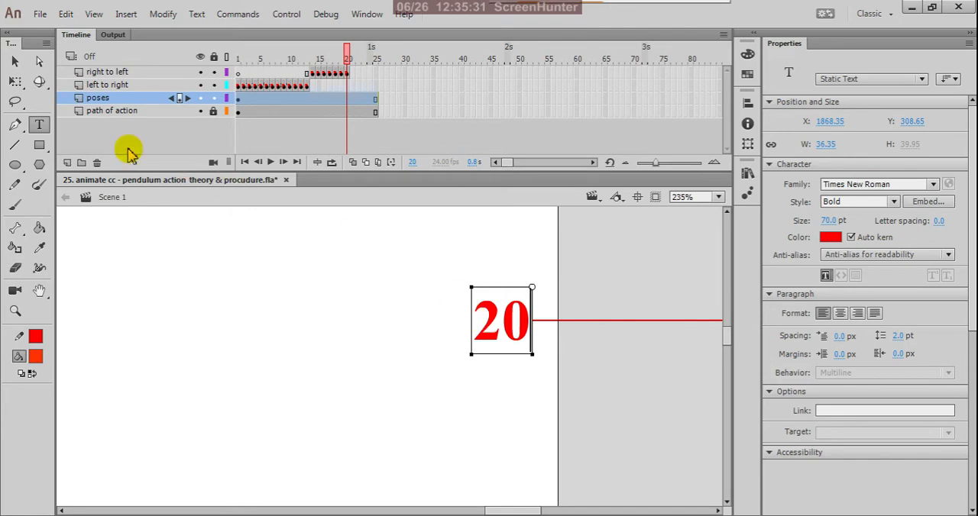
pyautogui.click(15, 61)
pyautogui.click(303, 292)
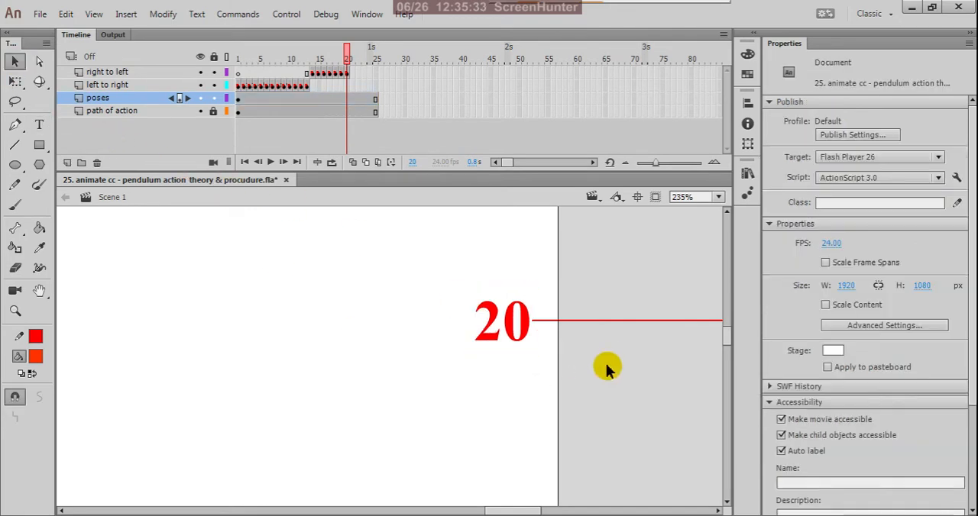
# Step: Copy the keyframe at frame 5 of the "left to right" layer to frame 21 of the "right to left" layer
pyautogui.scroll(-4, 611, 363)
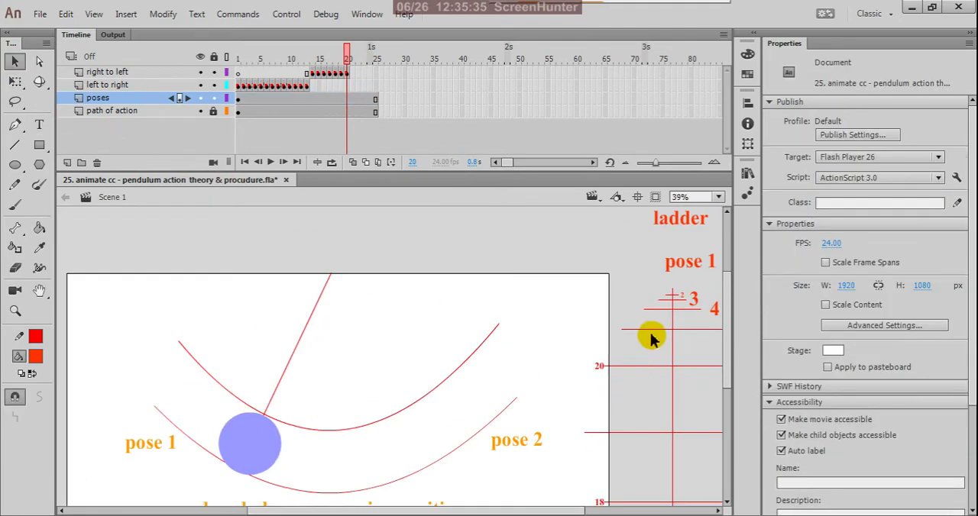
pyautogui.scroll(2, 654, 332)
pyautogui.scroll(2, 662, 330)
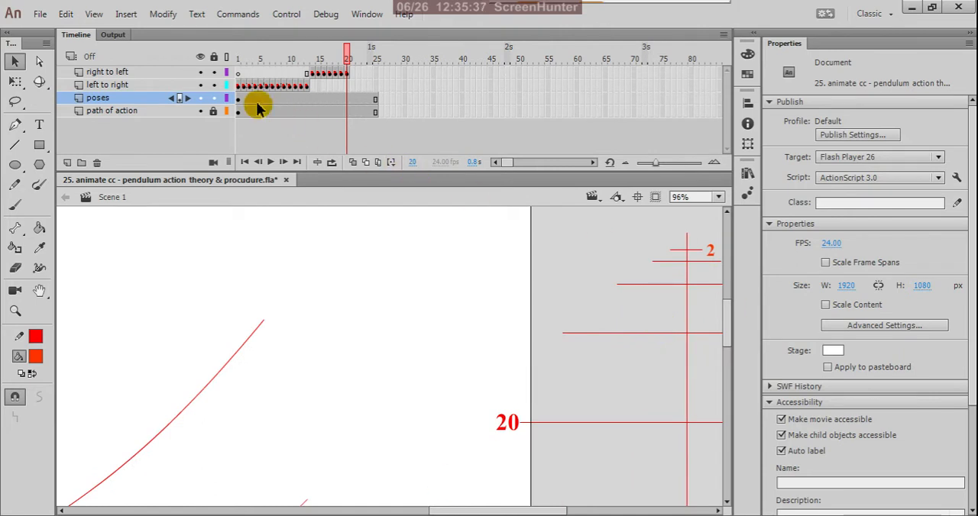
pyautogui.click(274, 86)
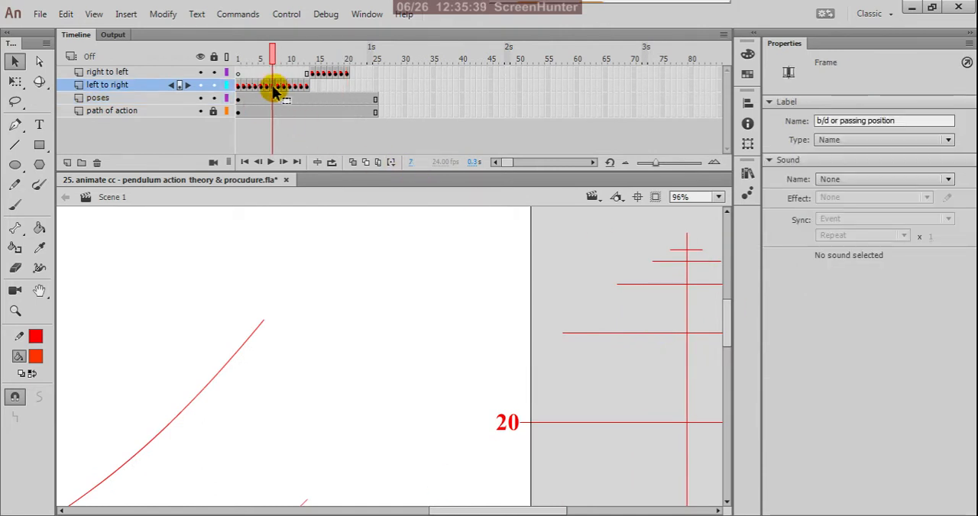
pyautogui.click(268, 89)
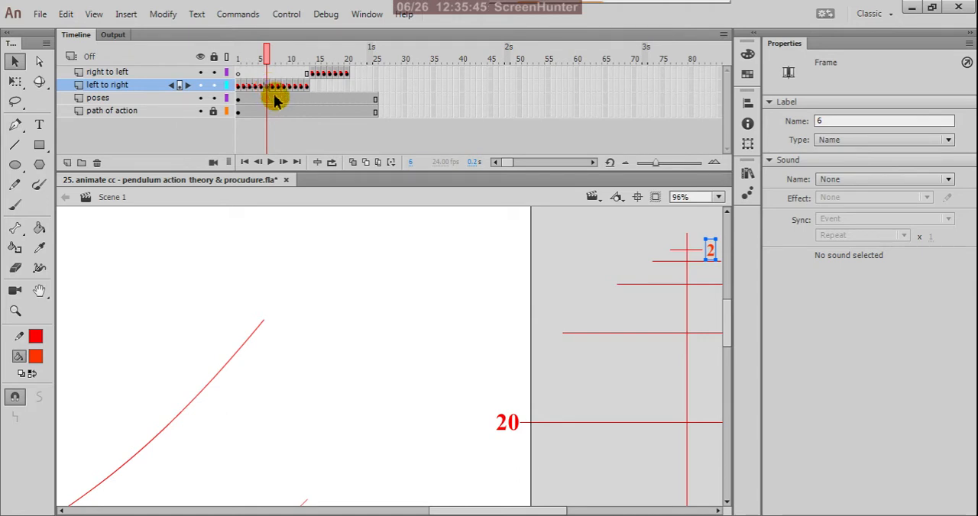
pyautogui.click(262, 89)
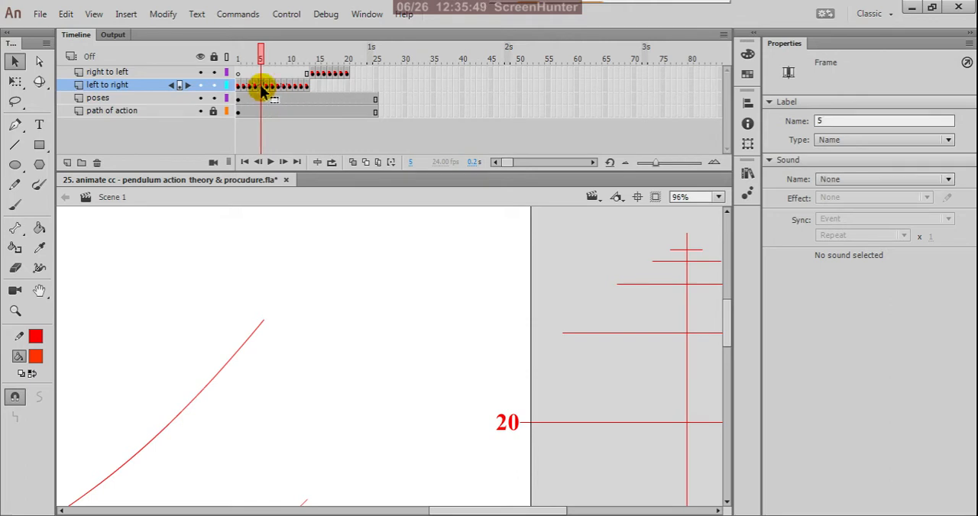
pyautogui.rightClick(262, 89)
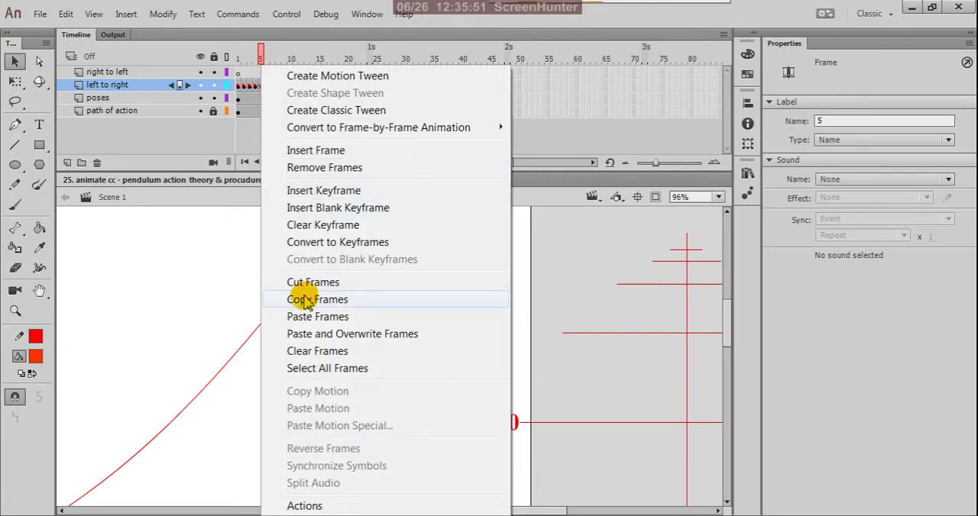
pyautogui.click(309, 300)
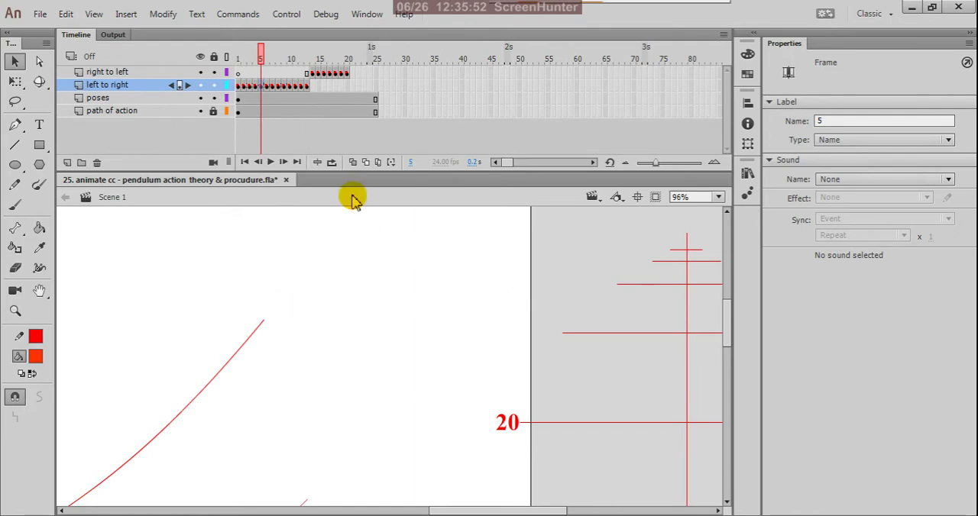
pyautogui.click(352, 74)
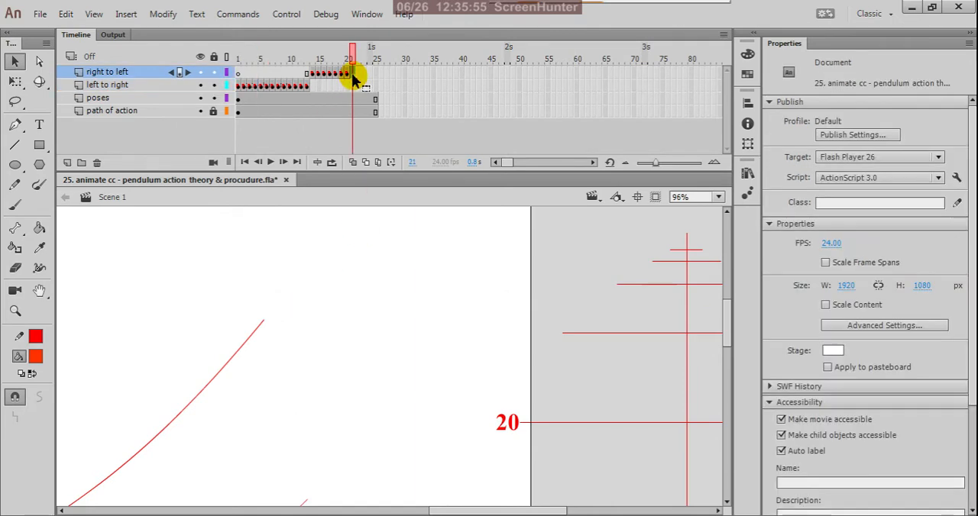
pyautogui.rightClick(353, 77)
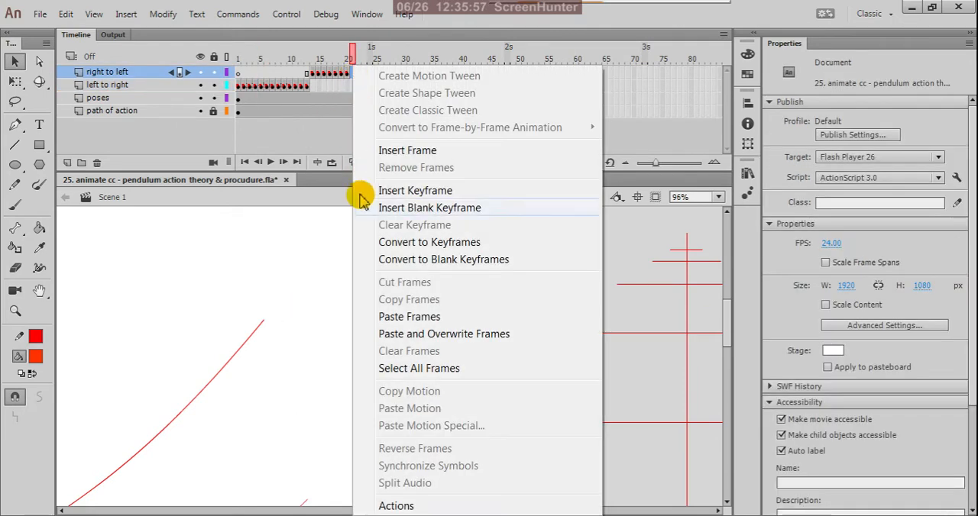
pyautogui.click(385, 316)
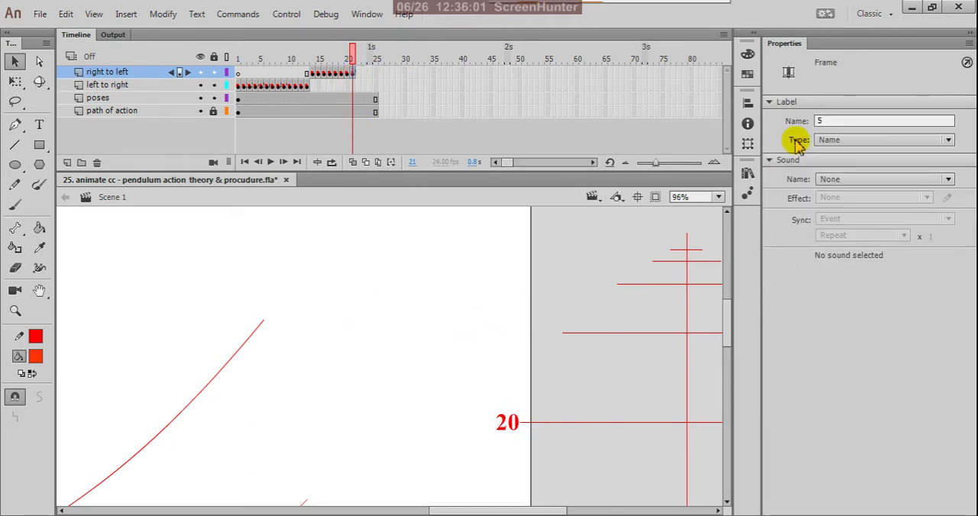
# Step: Change the frame label of the "right to left" keyframe at frame 21 to 21
pyautogui.doubleClick(826, 122)
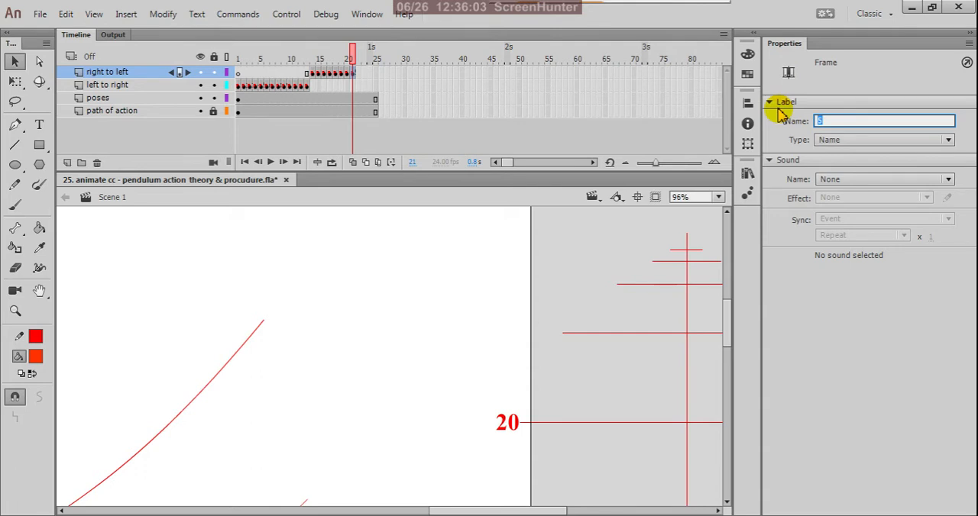
pyautogui.write('2')
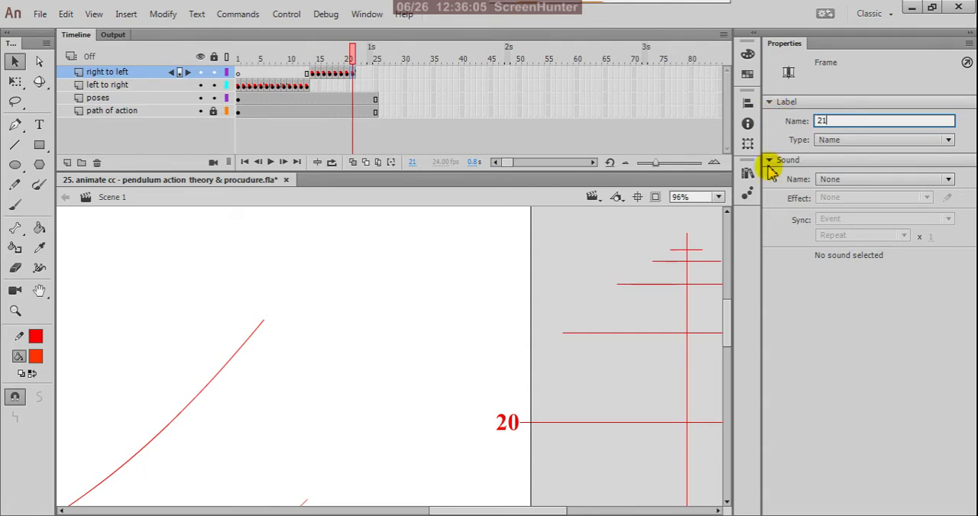
pyautogui.write('1')
pyautogui.click(790, 290)
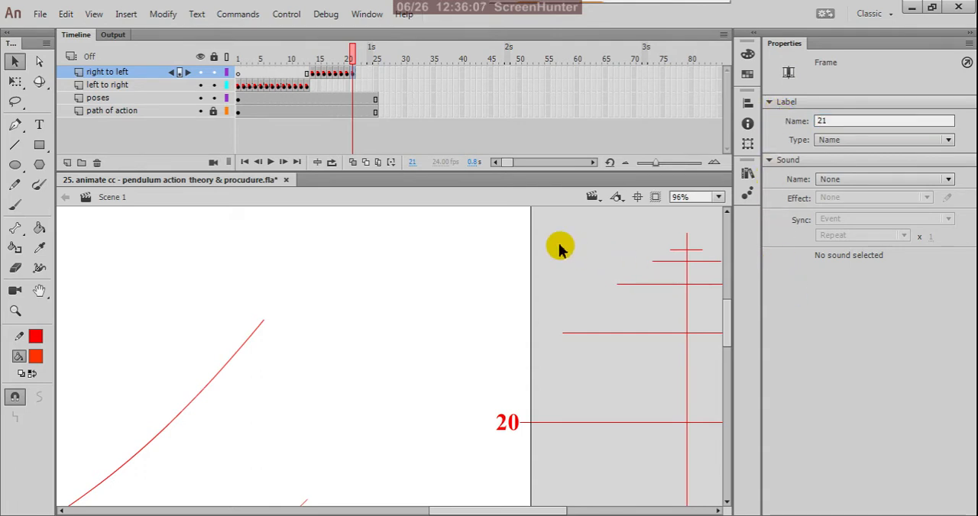
# Step: Duplicate the red 20 label beside the next higher spacing line of the ladder and change the copy's text to 21
pyautogui.scroll(2, 575, 369)
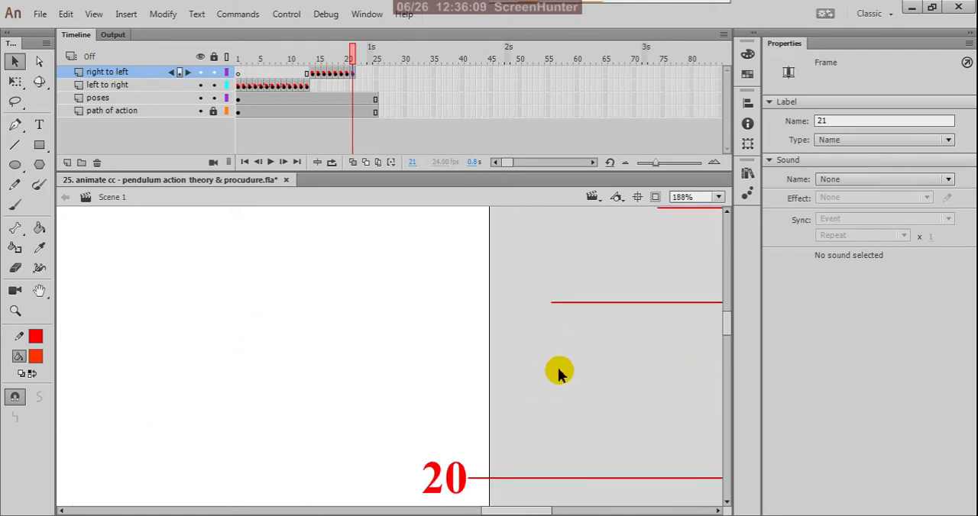
pyautogui.click(464, 479)
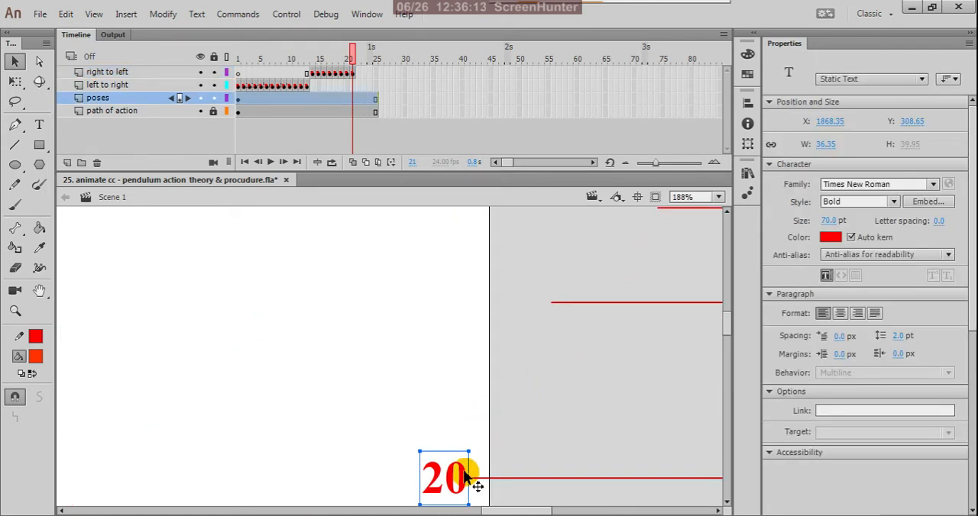
pyautogui.moveTo(474, 484); pyautogui.dragTo(549, 302)
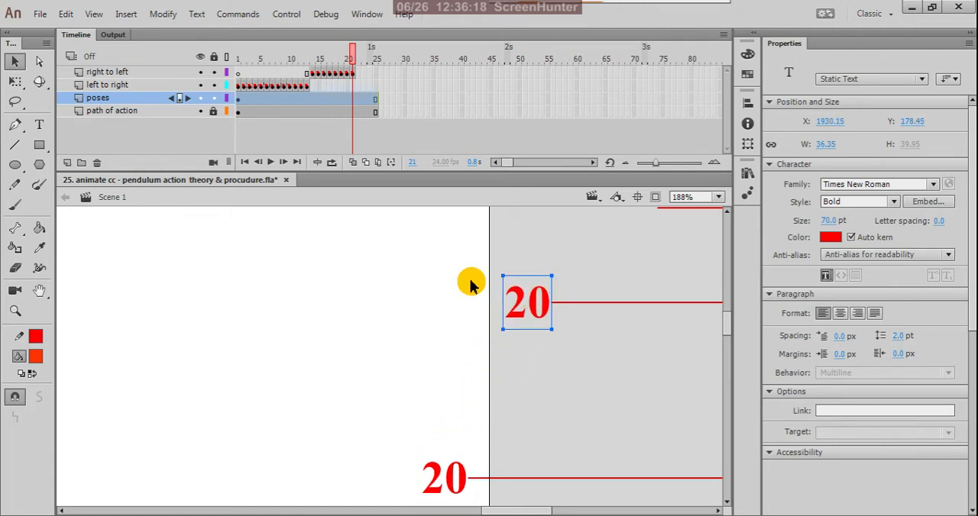
pyautogui.click(39, 127)
pyautogui.click(552, 292)
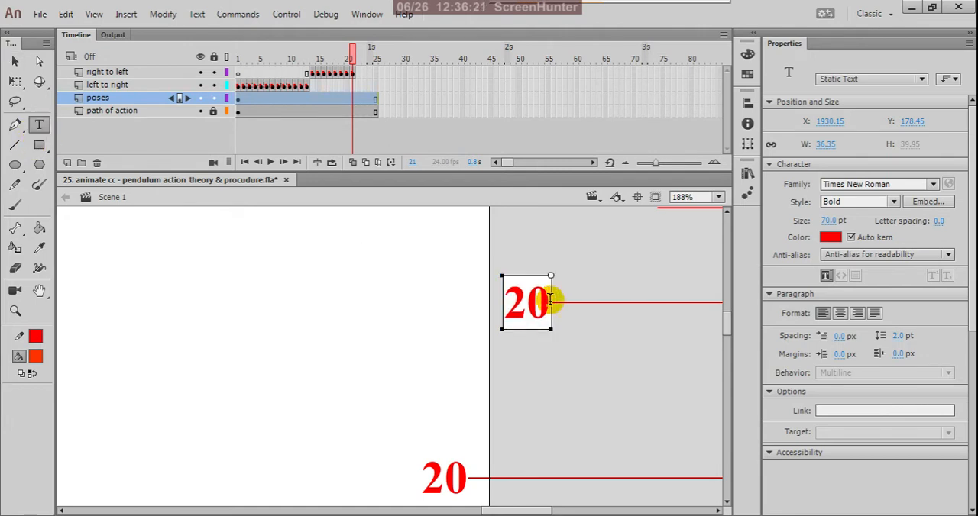
pyautogui.press('BackSpace')
pyautogui.write('1')
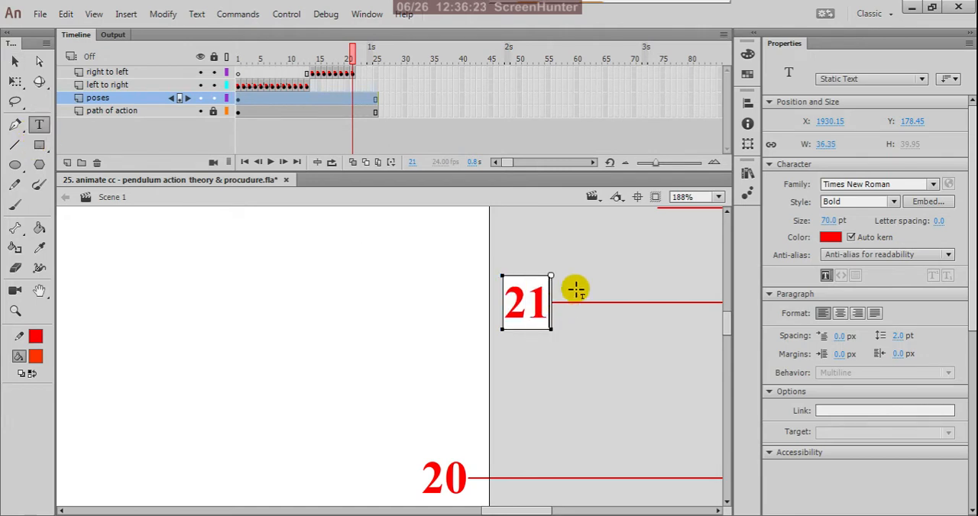
pyautogui.click(14, 62)
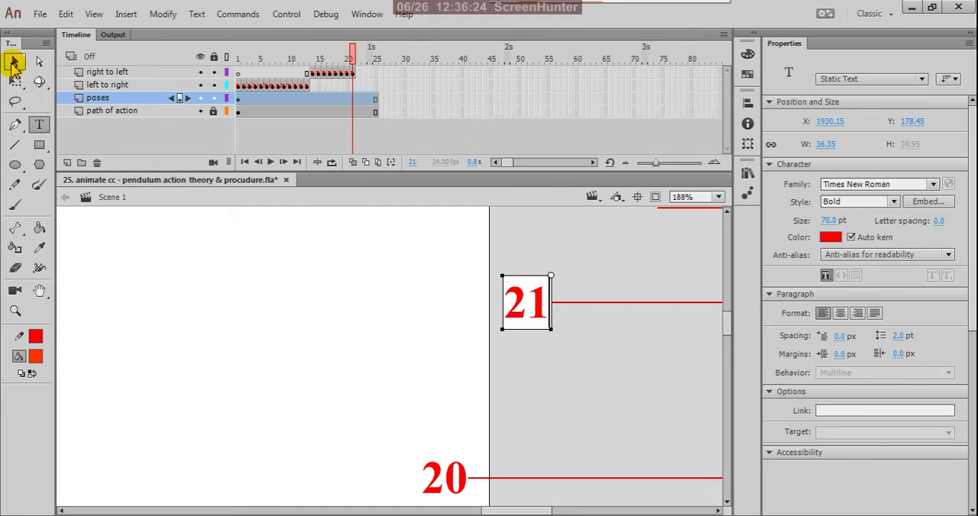
pyautogui.click(607, 271)
# Step: Compare the pendulum pose at frame 5 of the "left to right" layer with frame 21 of the "right to left" layer
pyautogui.scroll(-3, 582, 324)
pyautogui.scroll(-2, 576, 344)
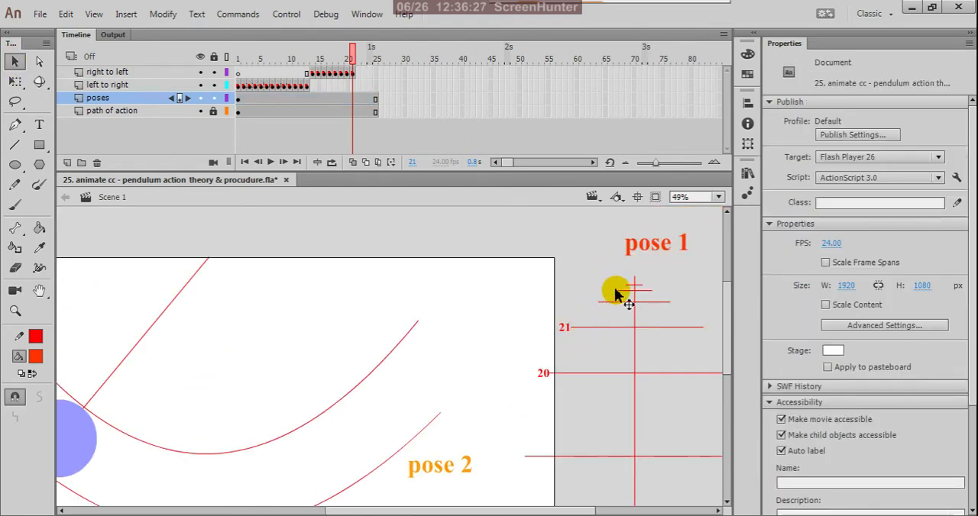
pyautogui.scroll(2, 617, 295)
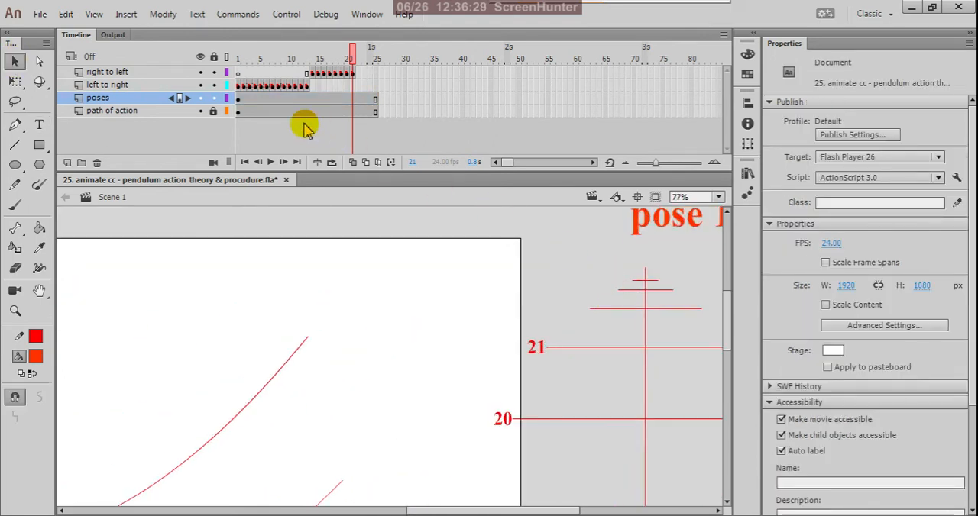
pyautogui.click(261, 87)
pyautogui.click(261, 87)
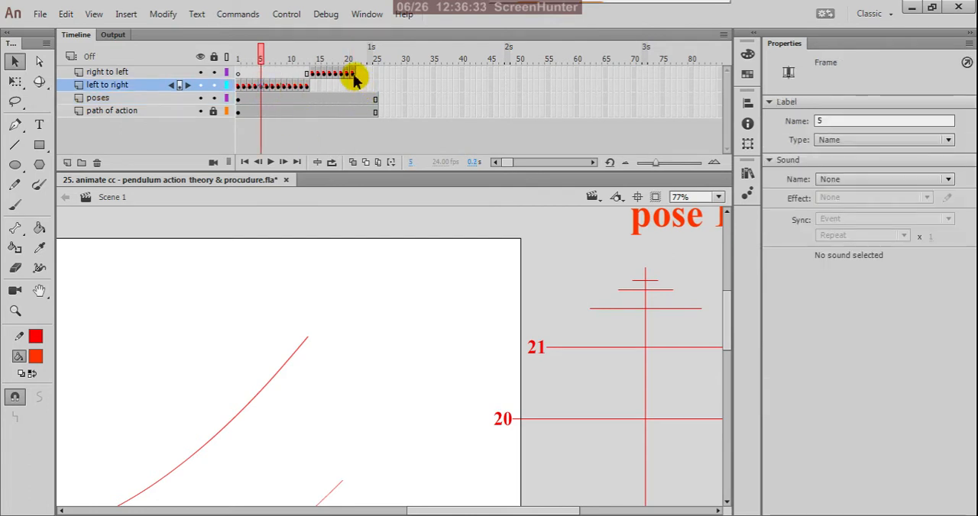
pyautogui.scroll(-2, 489, 275)
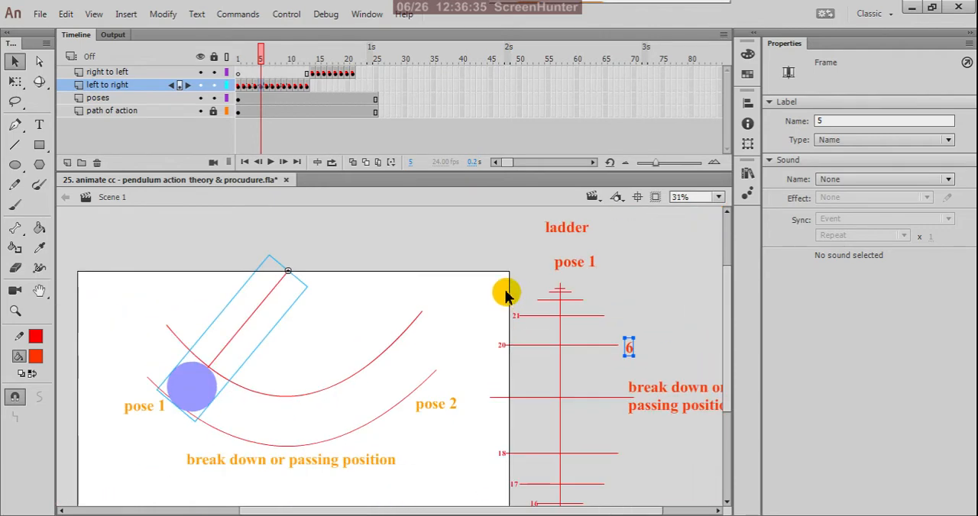
pyautogui.click(352, 73)
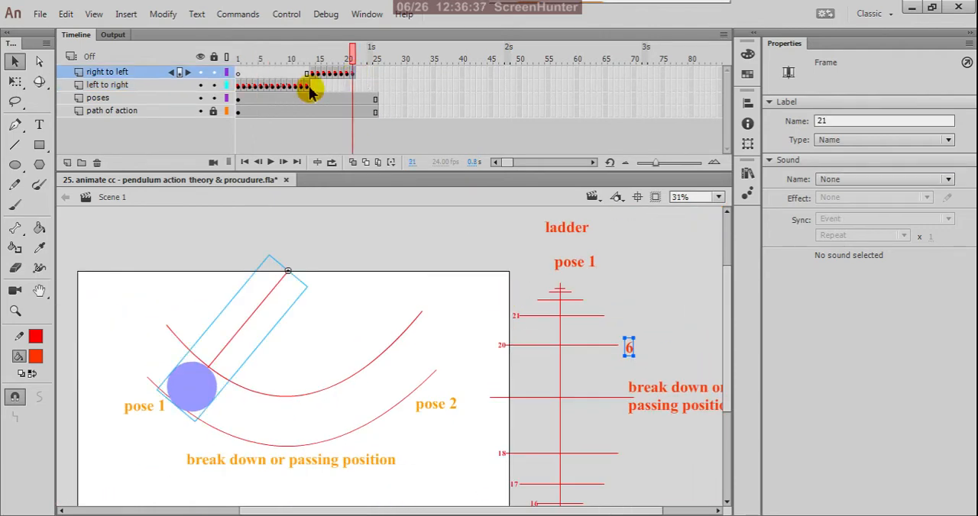
pyautogui.click(261, 86)
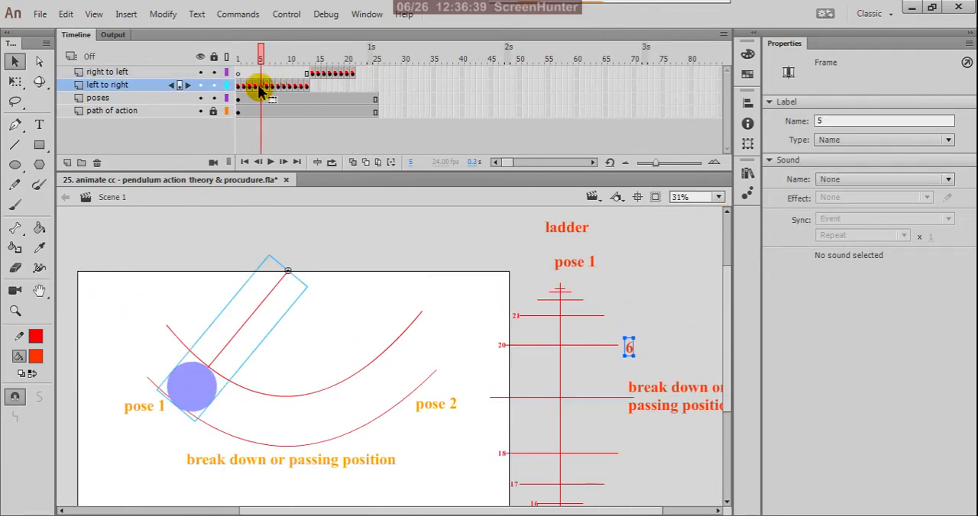
# Step: Copy the keyframe at frame 4 of the "left to right" layer to frame 22 of the "right to left" layer and label it 22
pyautogui.click(255, 86)
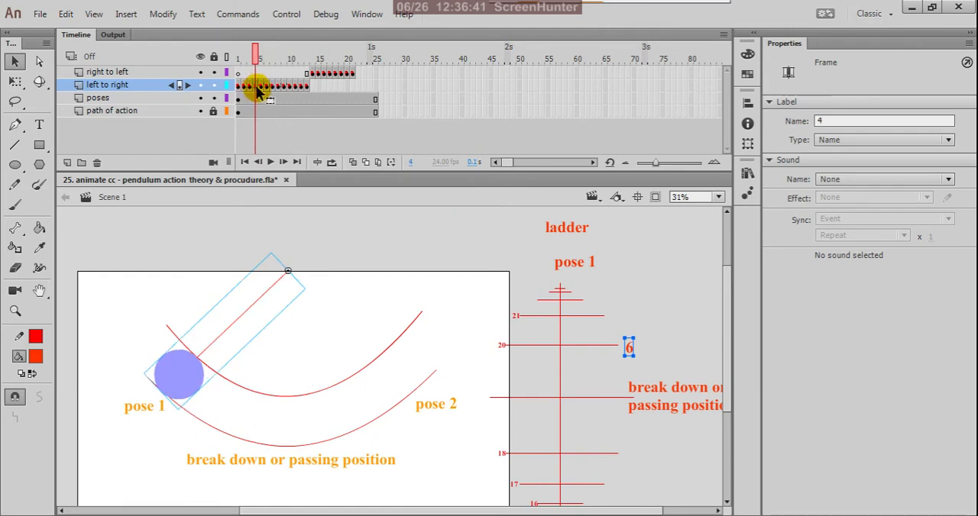
pyautogui.rightClick(258, 91)
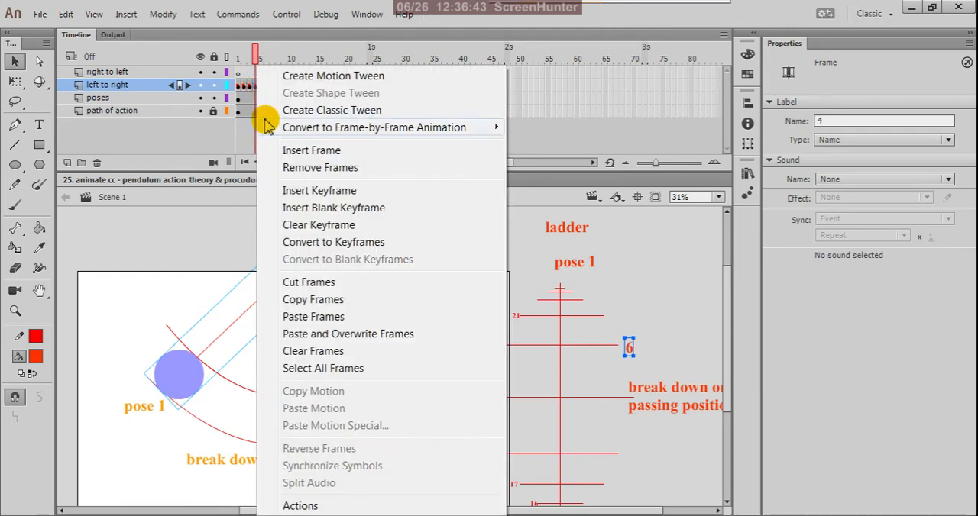
pyautogui.click(302, 300)
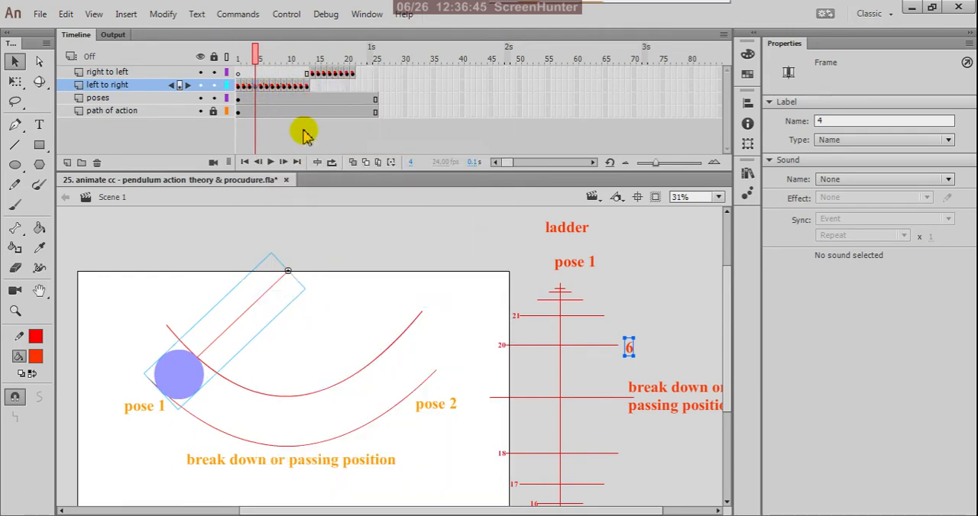
pyautogui.click(358, 73)
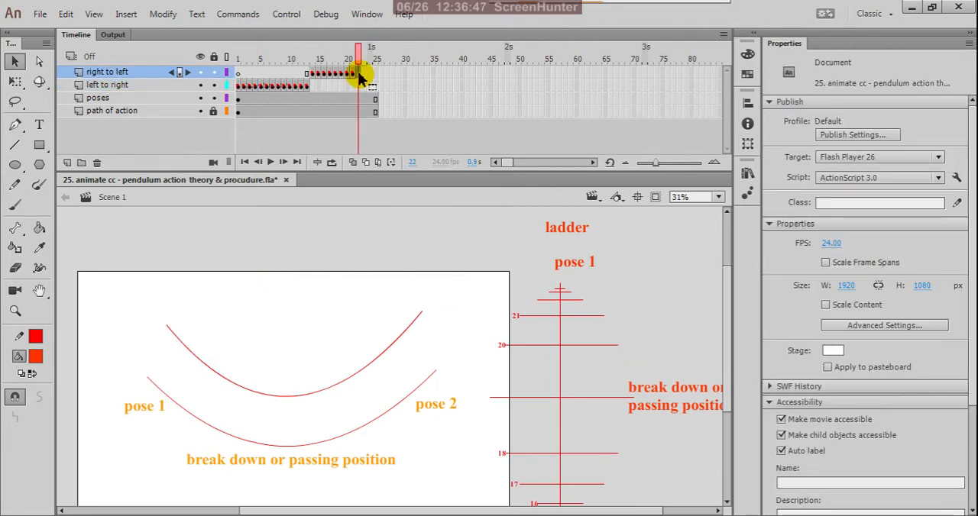
pyautogui.rightClick(359, 73)
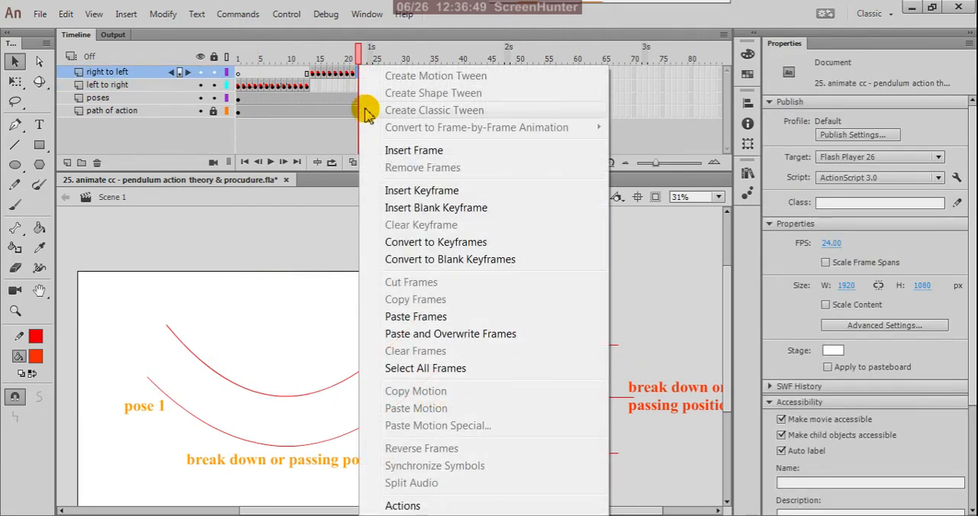
pyautogui.click(397, 317)
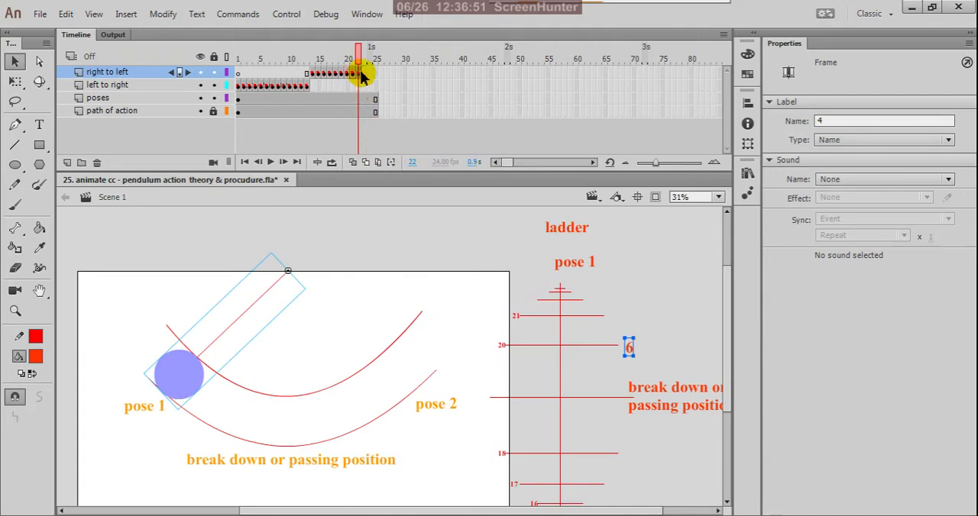
pyautogui.moveTo(831, 123); pyautogui.dragTo(783, 126)
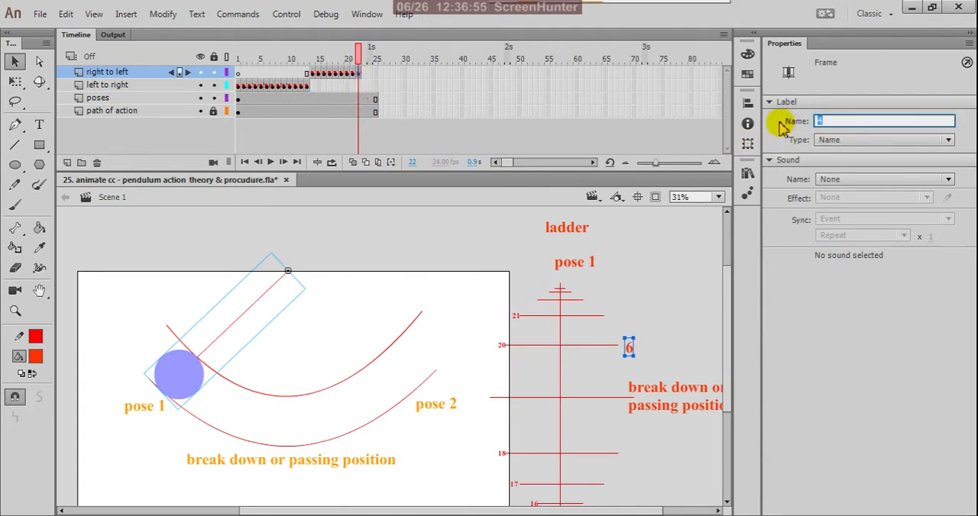
pyautogui.click(786, 289)
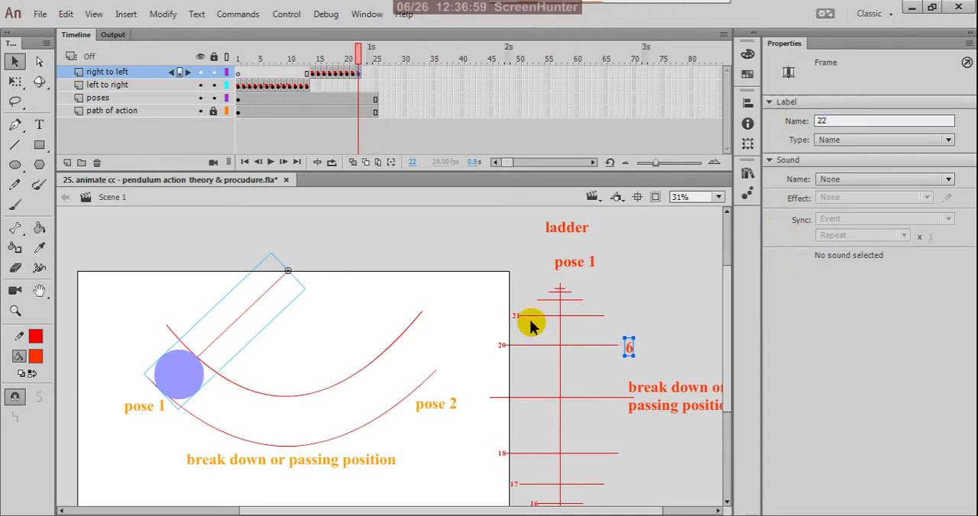
# Step: Duplicate the red 21 label beside the next higher spacing line of the ladder and change the copy's text to 22
pyautogui.scroll(4, 534, 312)
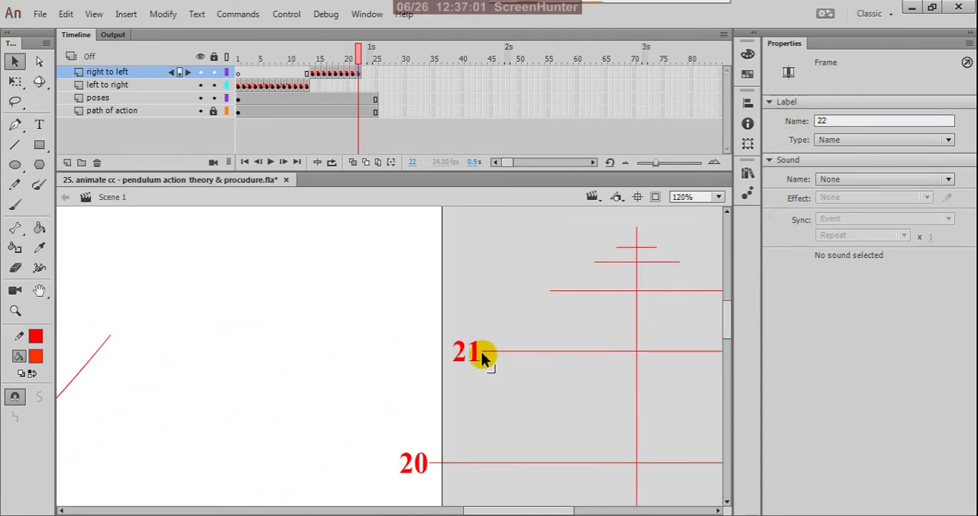
pyautogui.click(472, 353)
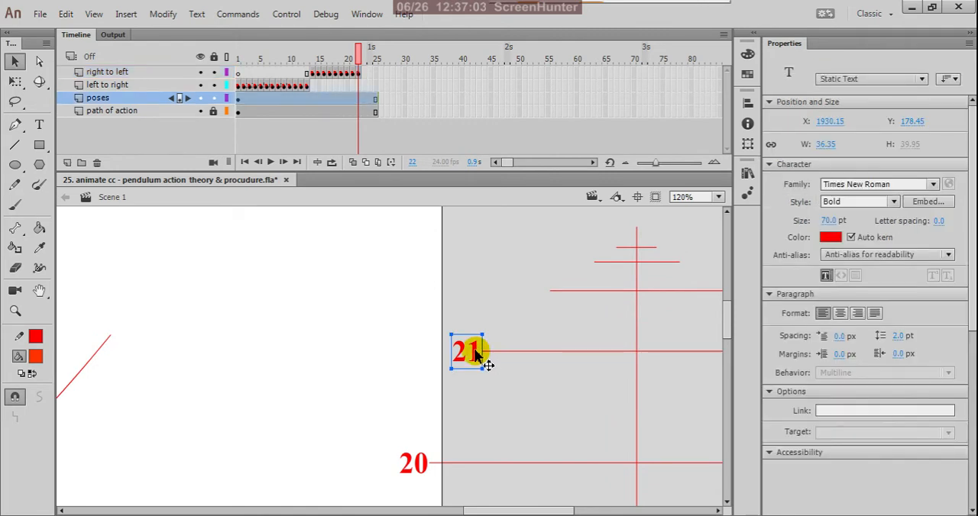
pyautogui.moveTo(474, 352); pyautogui.dragTo(542, 299)
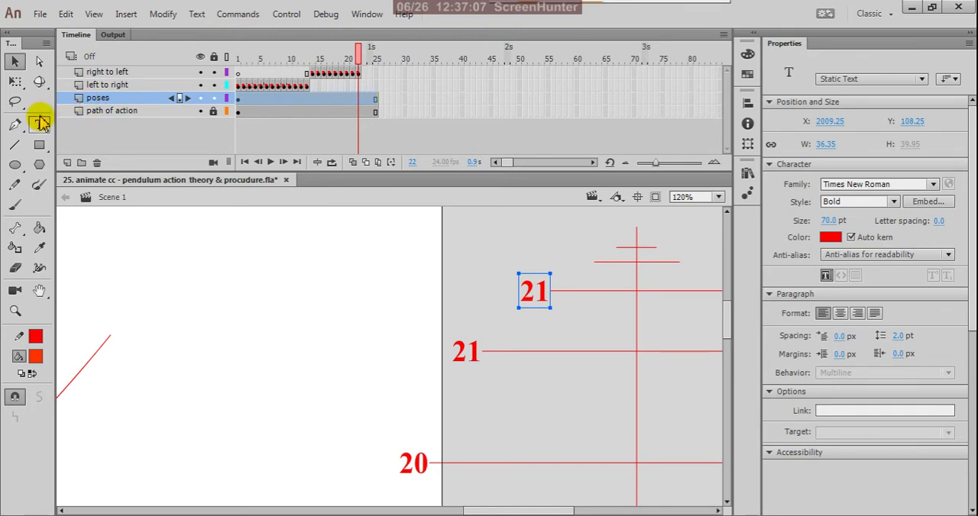
pyautogui.click(39, 125)
pyautogui.click(547, 294)
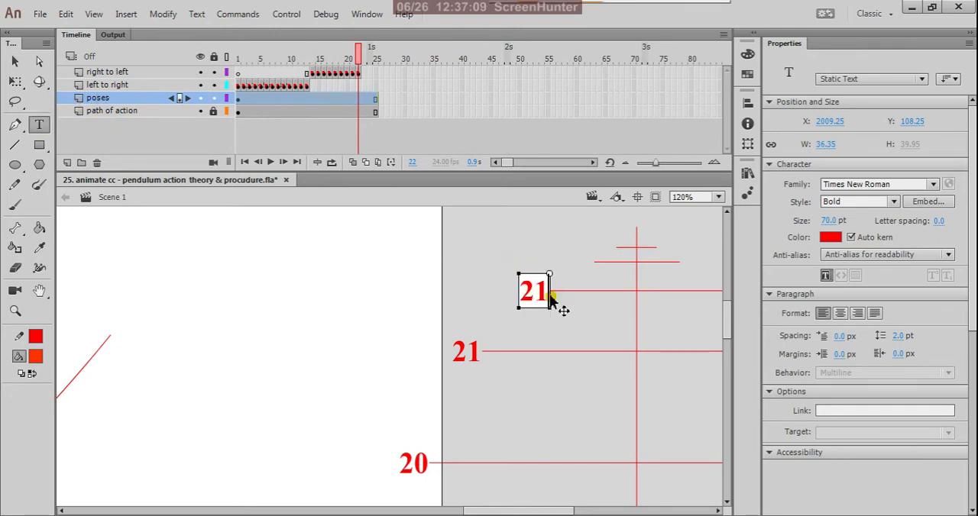
pyautogui.press('BackSpace')
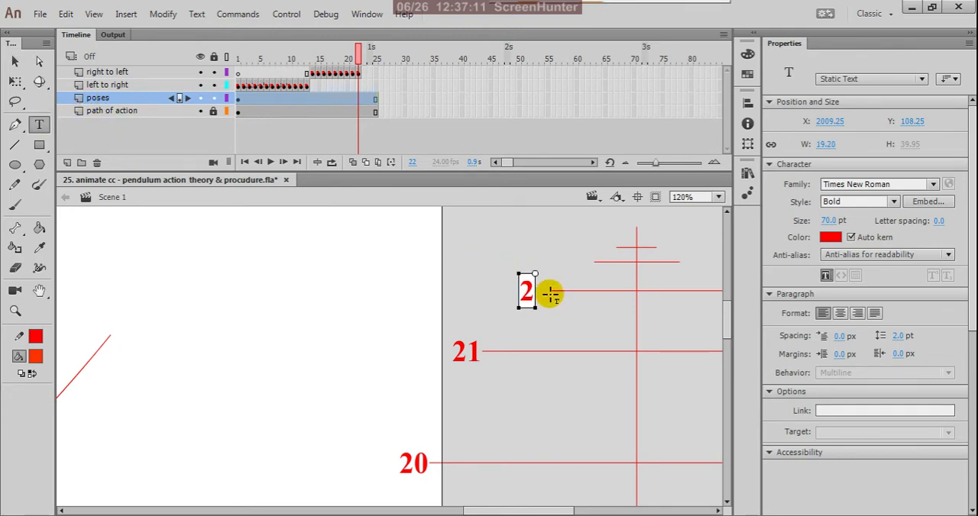
pyautogui.write('2')
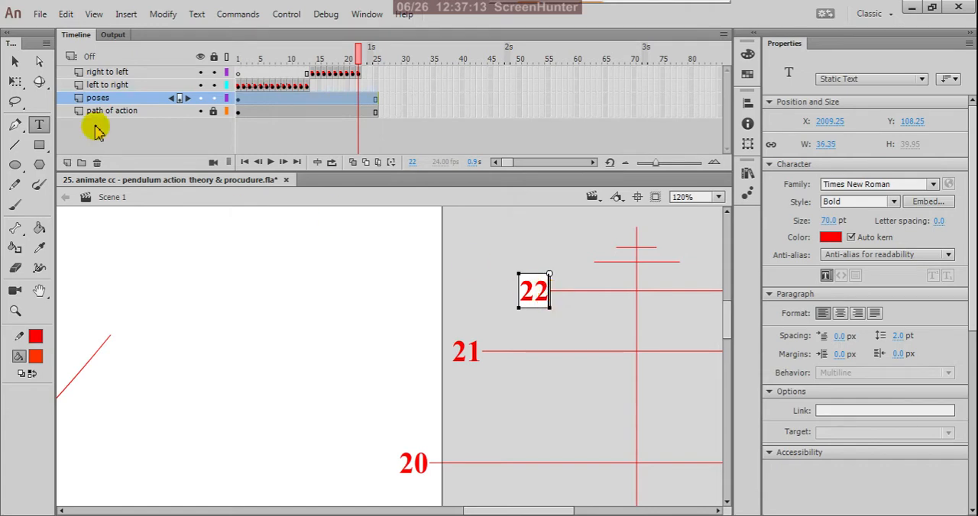
pyautogui.click(15, 61)
pyautogui.click(497, 252)
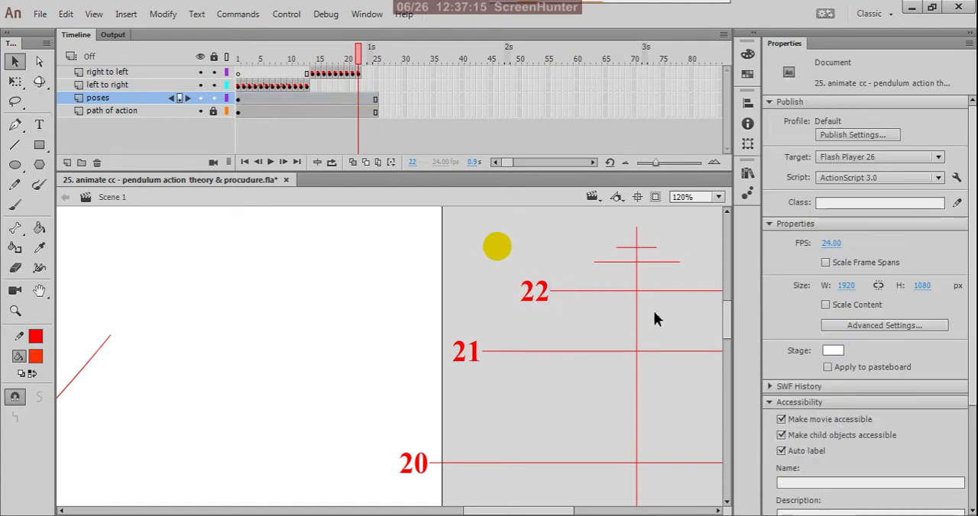
# Step: Copy the keyframe at frame 3 of the "left to right" layer to frame 23 of the "right to left" layer
pyautogui.scroll(-3, 683, 338)
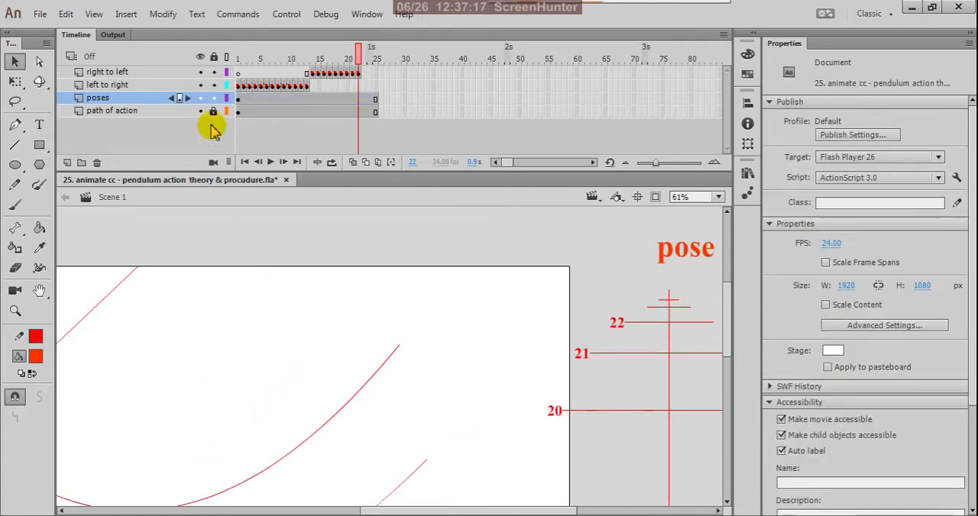
pyautogui.click(257, 87)
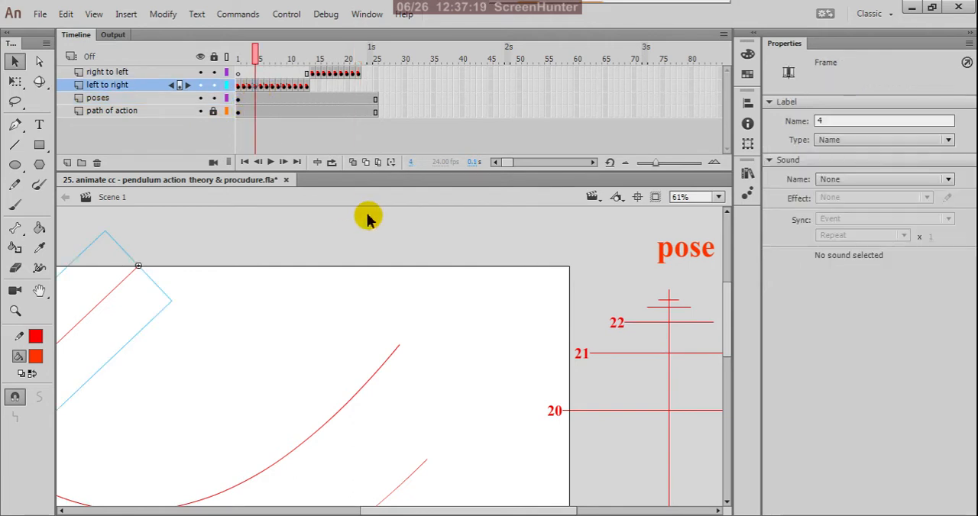
pyautogui.click(250, 87)
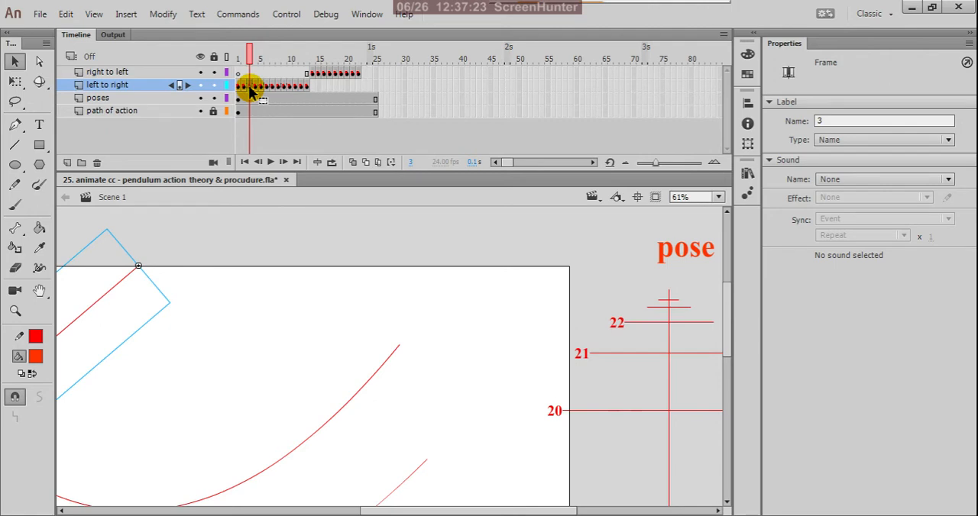
pyautogui.rightClick(250, 87)
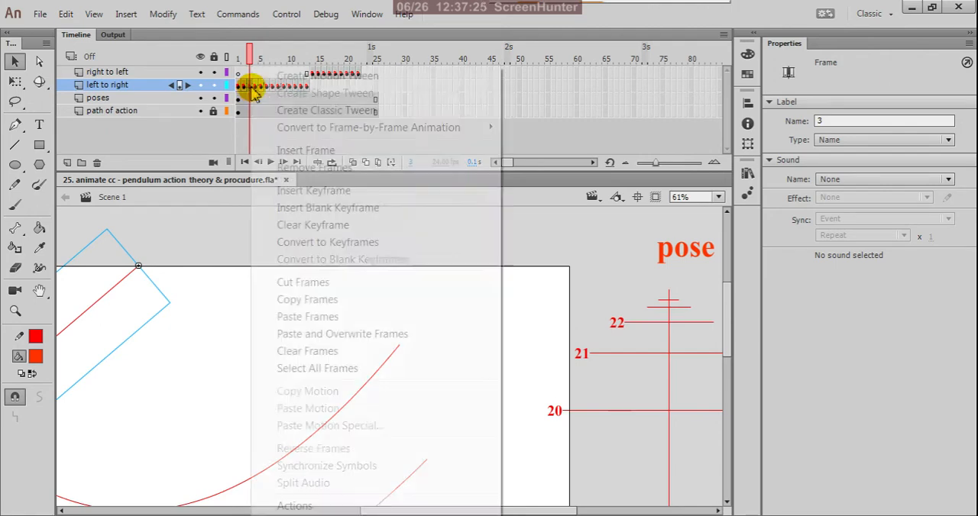
pyautogui.click(298, 300)
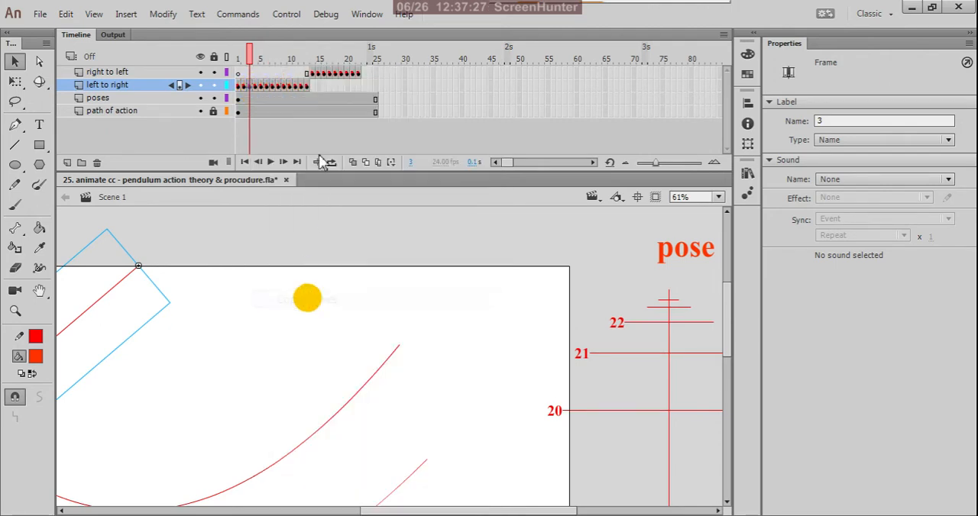
pyautogui.click(366, 74)
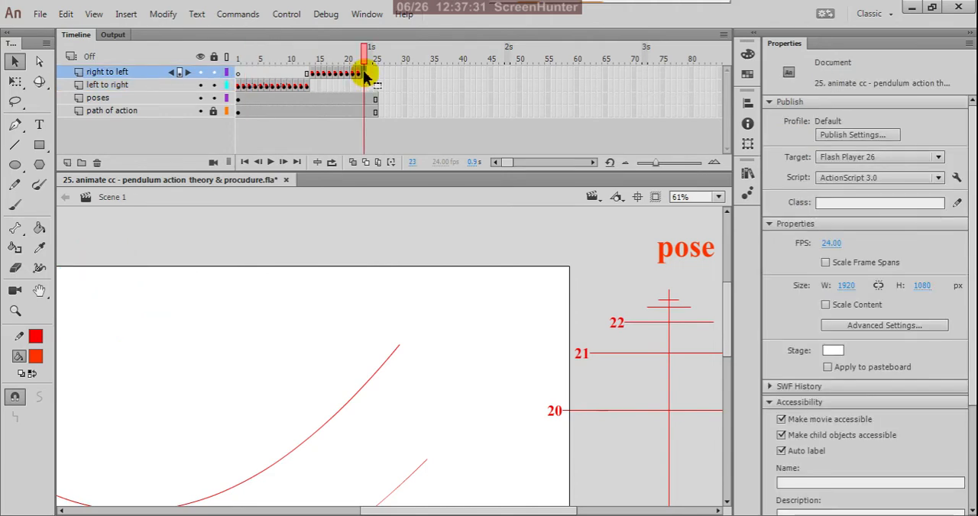
pyautogui.rightClick(365, 75)
pyautogui.click(395, 316)
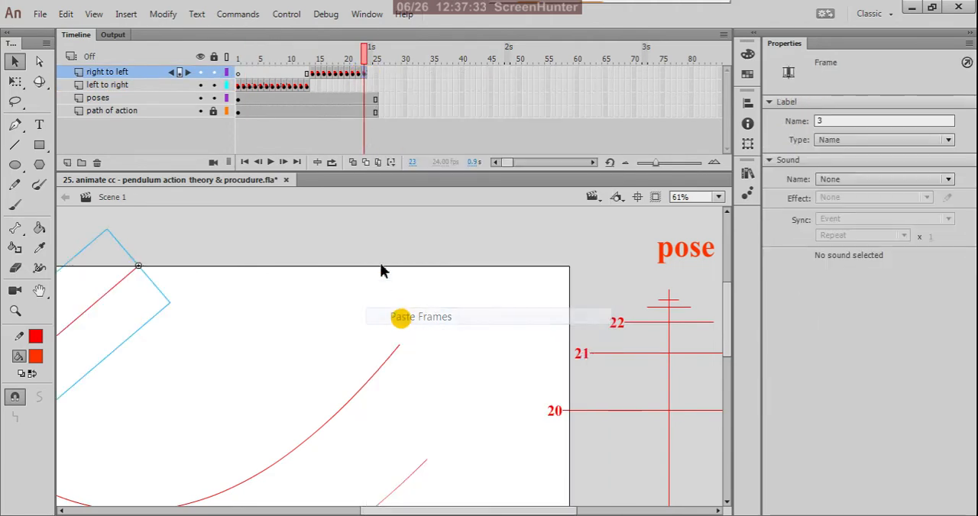
# Step: Change the frame label of the "right to left" keyframe at frame 23 to 23
pyautogui.click(360, 77)
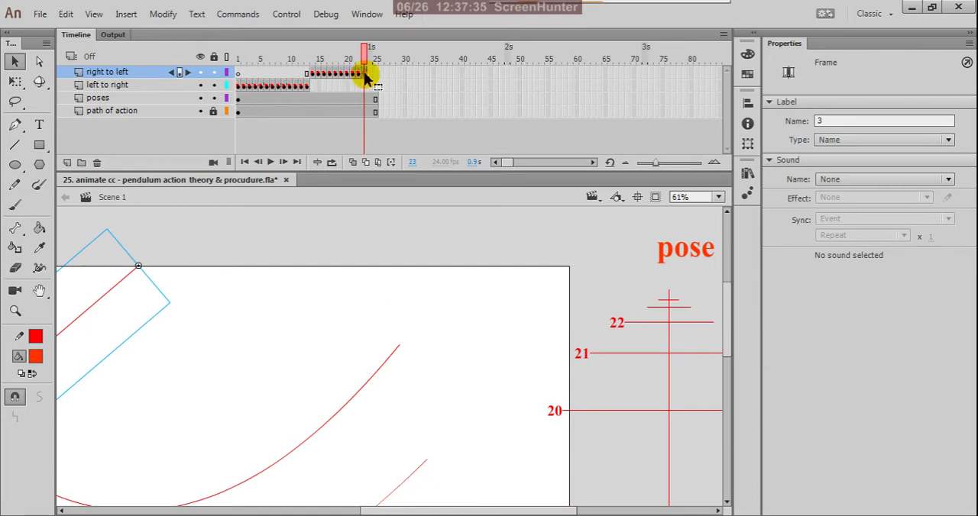
pyautogui.click(819, 121)
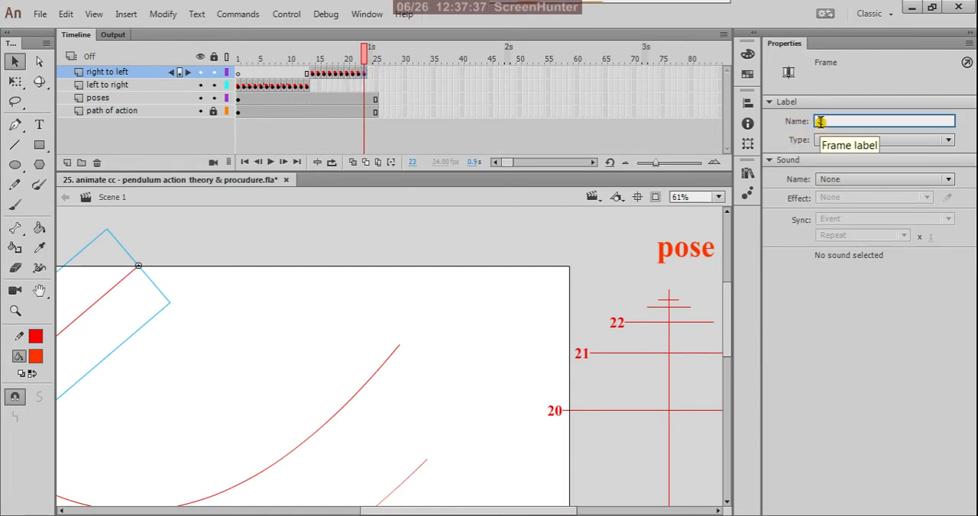
pyautogui.write('3')
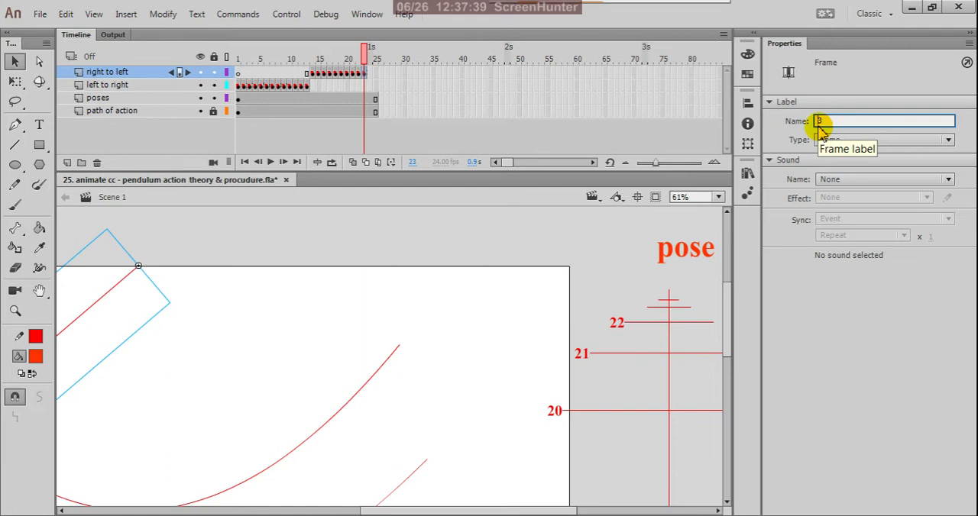
pyautogui.write('2')
pyautogui.click(824, 303)
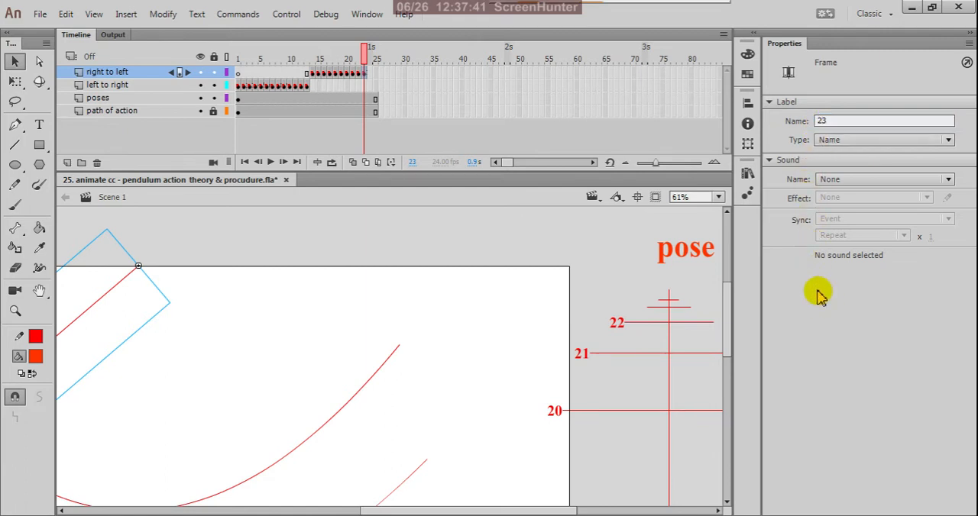
# Step: Duplicate the red 22 label beside the next higher spacing line of the ladder and change the copy's text to 23
pyautogui.keyDown('ctrl'); pyautogui.scroll(3, 671, 319); pyautogui.keyUp('ctrl')
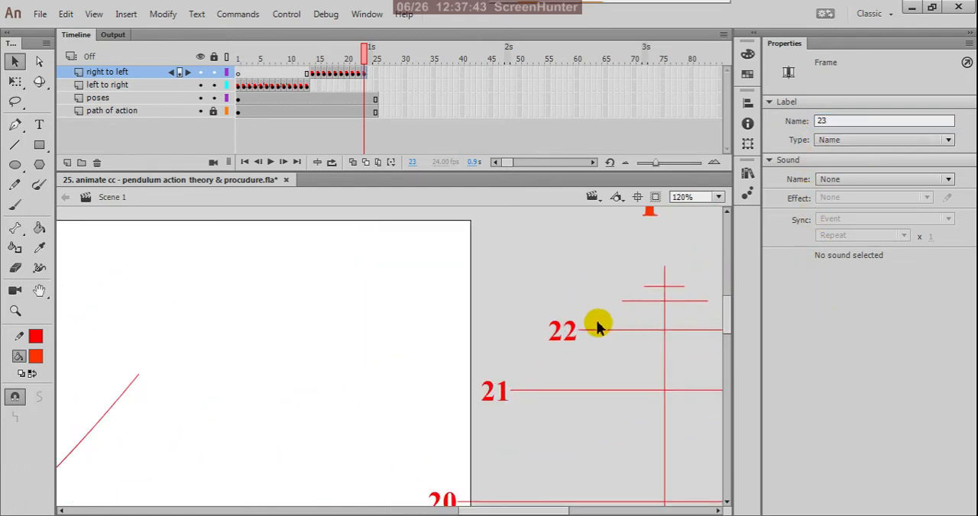
pyautogui.click(573, 334)
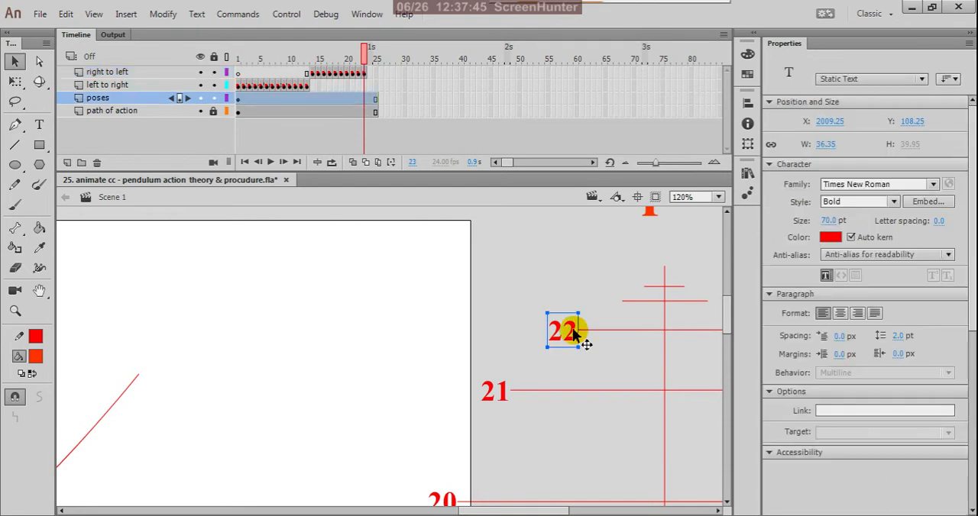
pyautogui.moveTo(573, 334); pyautogui.dragTo(610, 304)
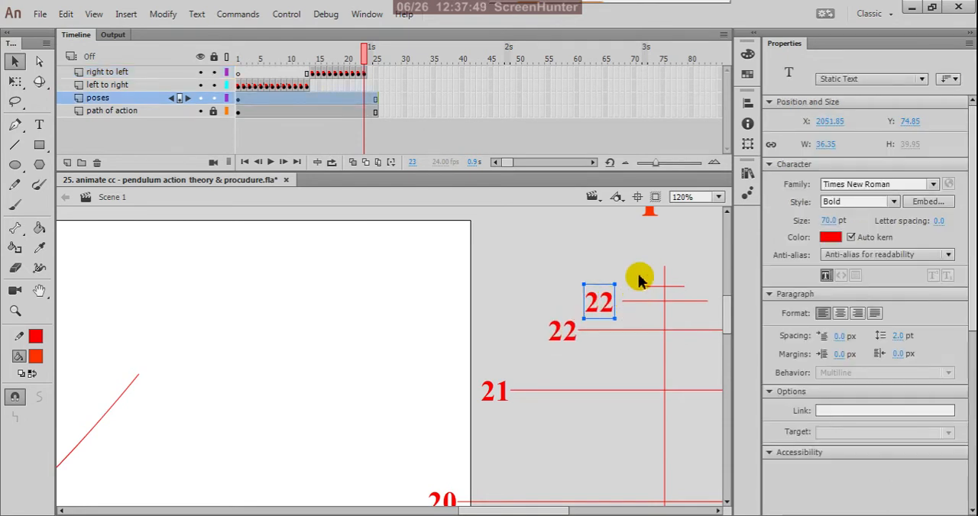
pyautogui.scroll(3, 638, 281)
pyautogui.click(39, 124)
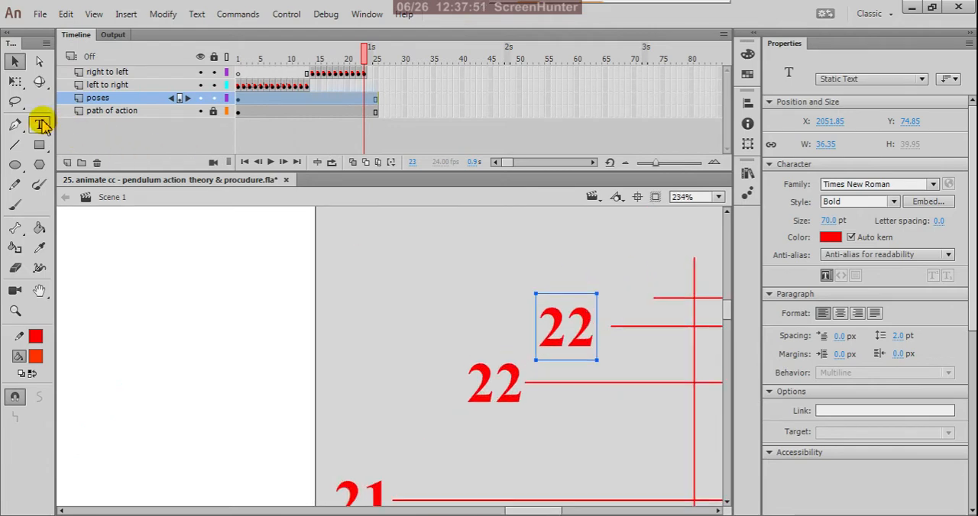
pyautogui.moveTo(594, 325); pyautogui.dragTo(575, 323)
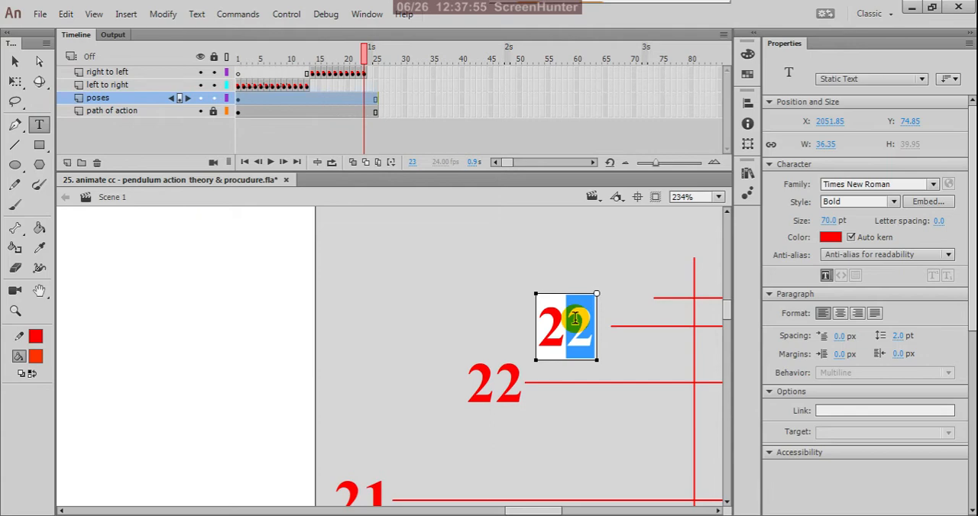
pyautogui.write('3')
pyautogui.click(17, 62)
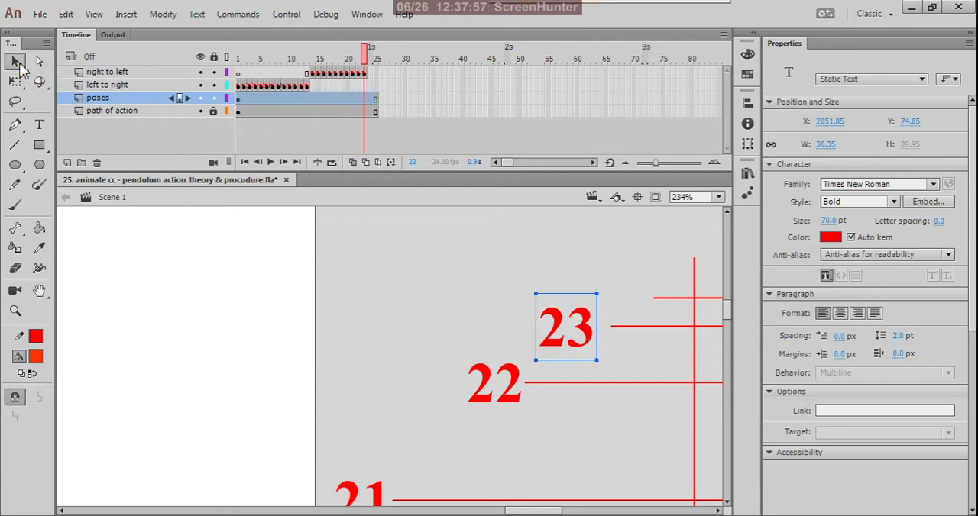
pyautogui.click(354, 270)
# Step: Copy the keyframe at frame 2 of the "left to right" layer to frame 24 of the "right to left" layer
pyautogui.scroll(-4, 687, 332)
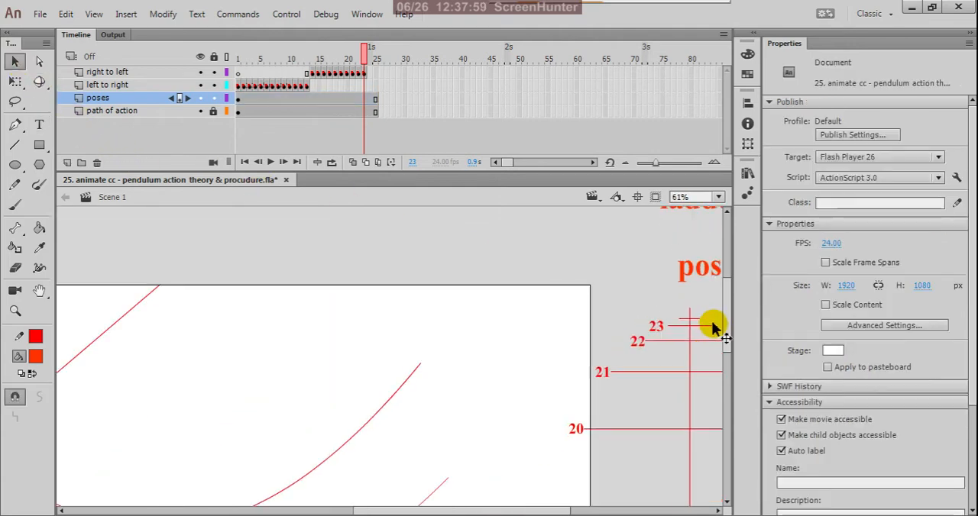
pyautogui.click(244, 87)
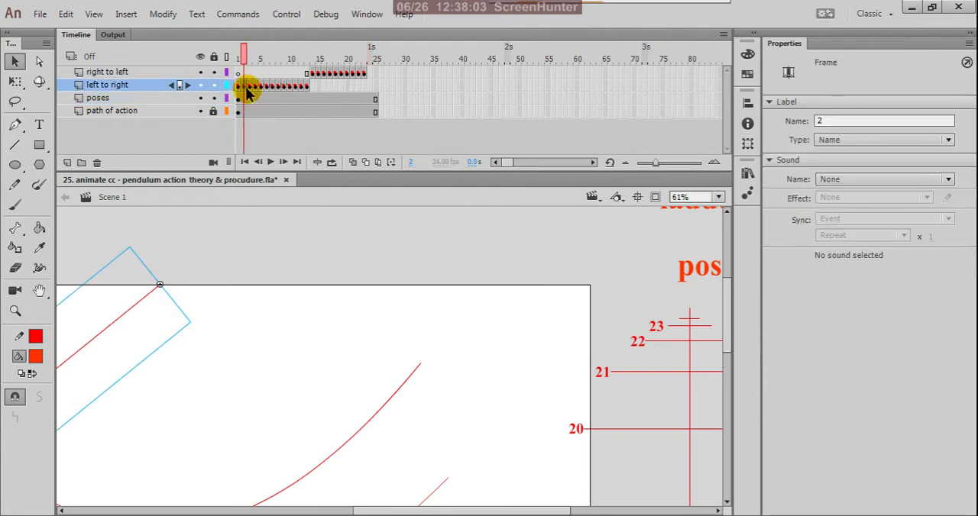
pyautogui.rightClick(247, 90)
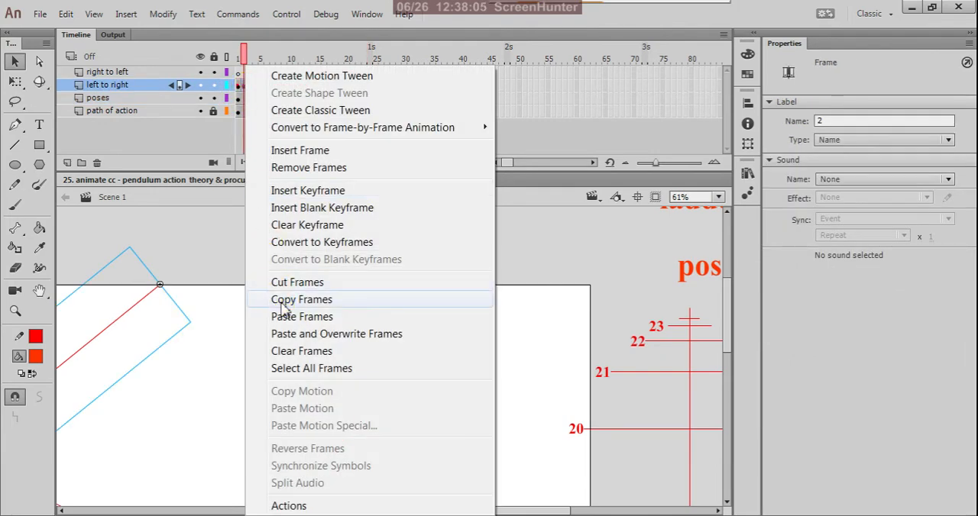
pyautogui.click(279, 299)
pyautogui.click(371, 74)
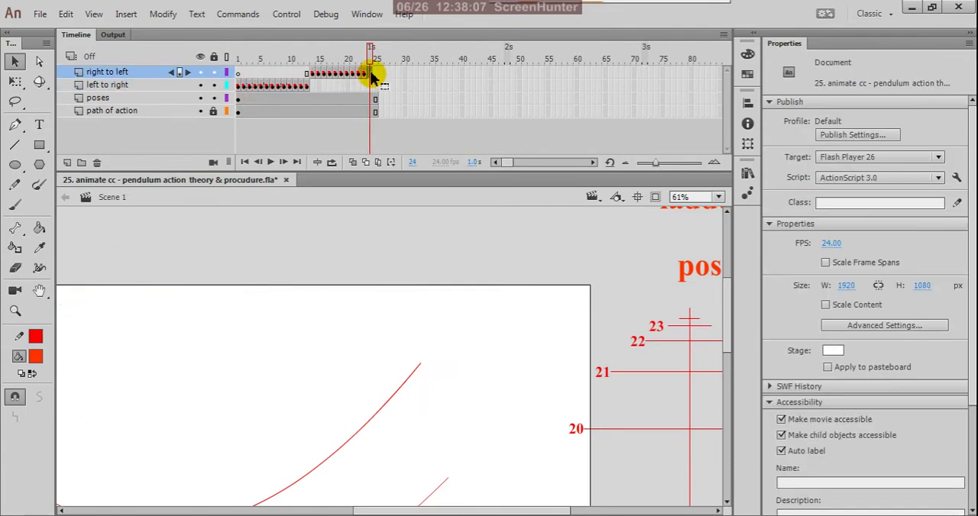
pyautogui.rightClick(371, 76)
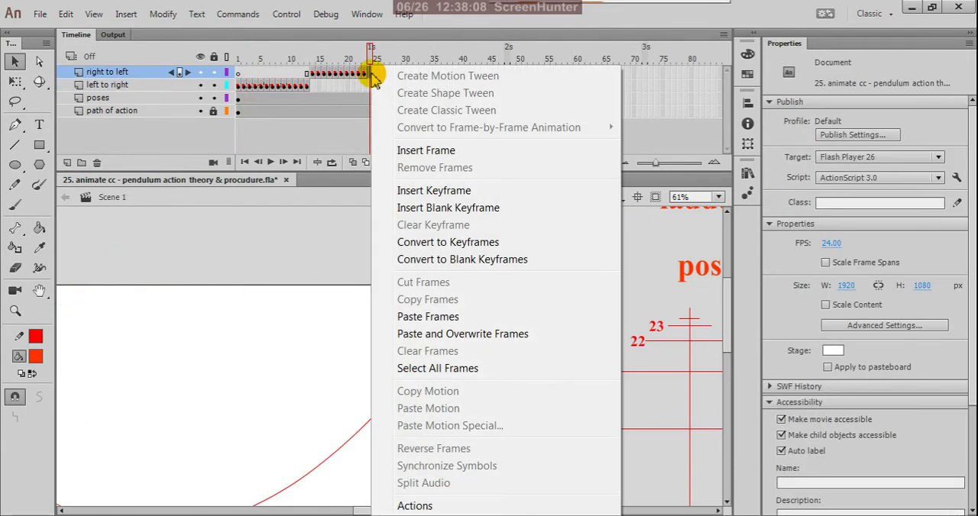
pyautogui.click(405, 316)
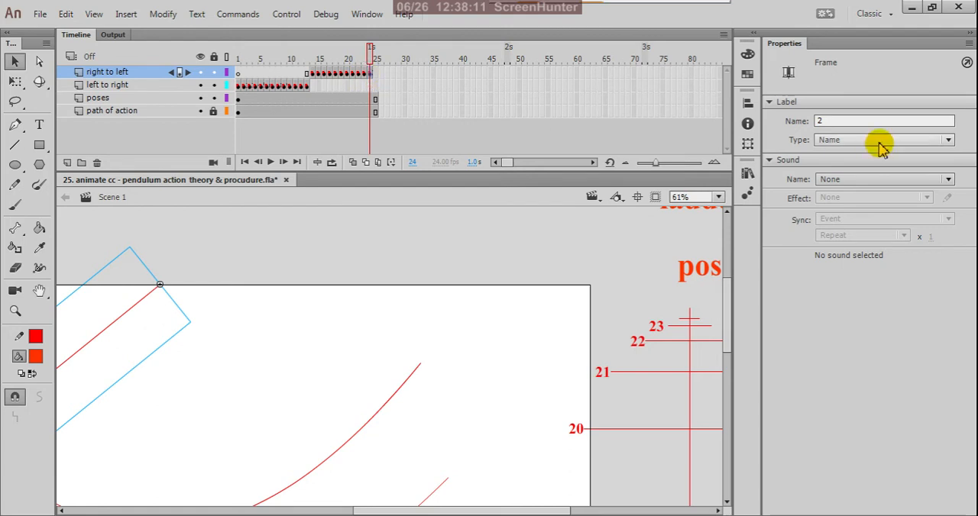
# Step: Change the frame label of the "right to left" keyframe at frame 24 to 24
pyautogui.doubleClick(821, 121)
pyautogui.click(825, 121)
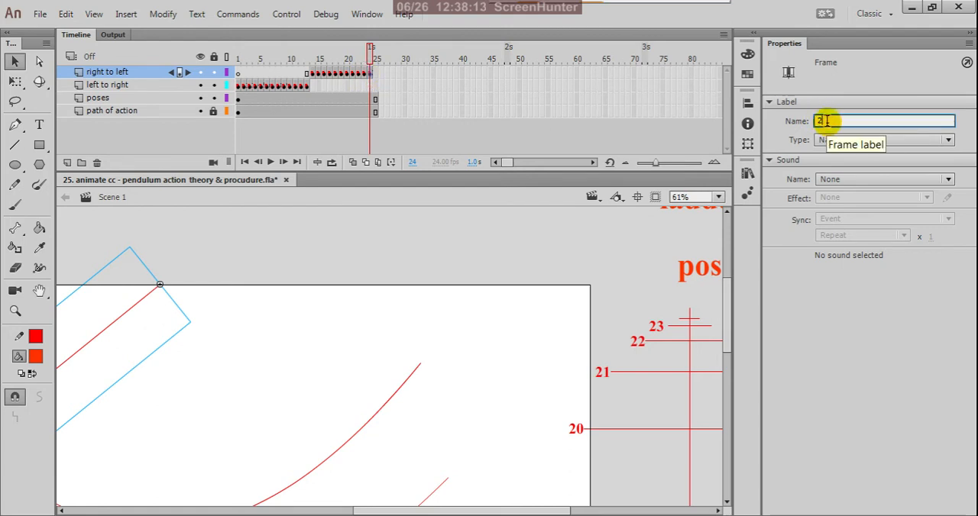
pyautogui.write('4')
pyautogui.press('Return')
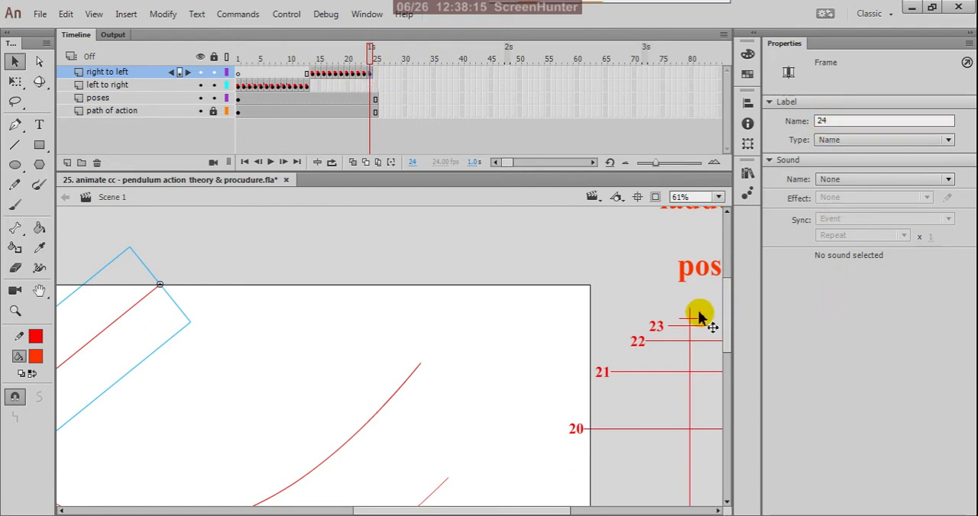
# Step: Duplicate the red 23 label beside the topmost spacing line of the ladder and change the copy's text to 24
pyautogui.scroll(2, 684, 324)
pyautogui.scroll(3, 685, 325)
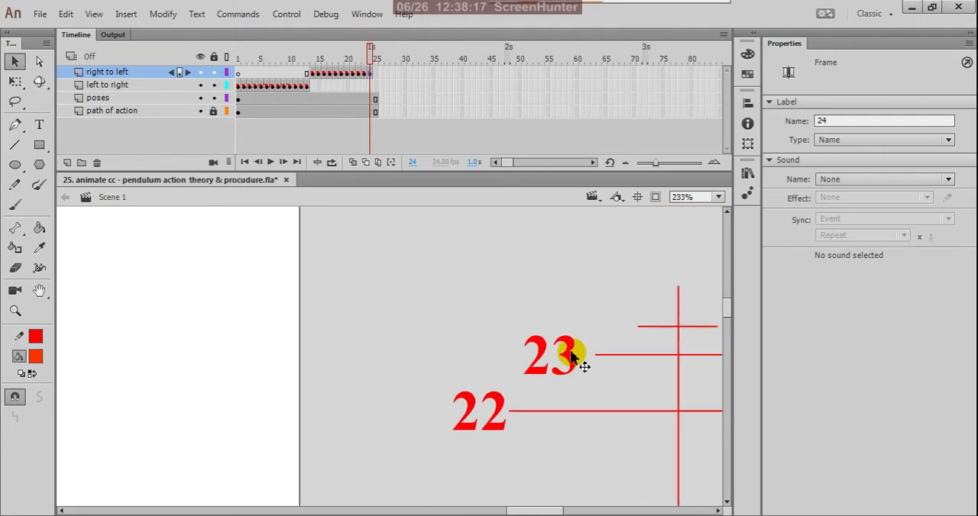
pyautogui.click(571, 358)
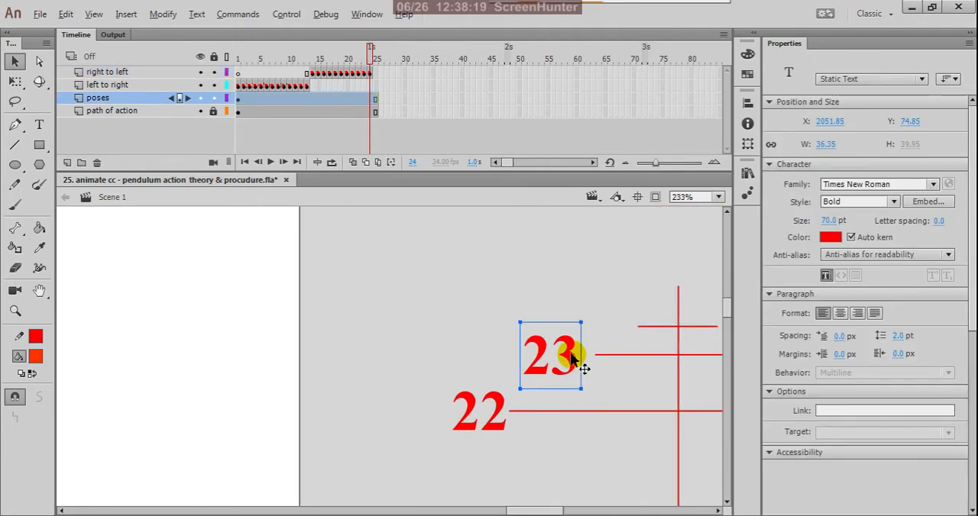
pyautogui.moveTo(571, 357); pyautogui.dragTo(620, 327)
pyautogui.click(39, 125)
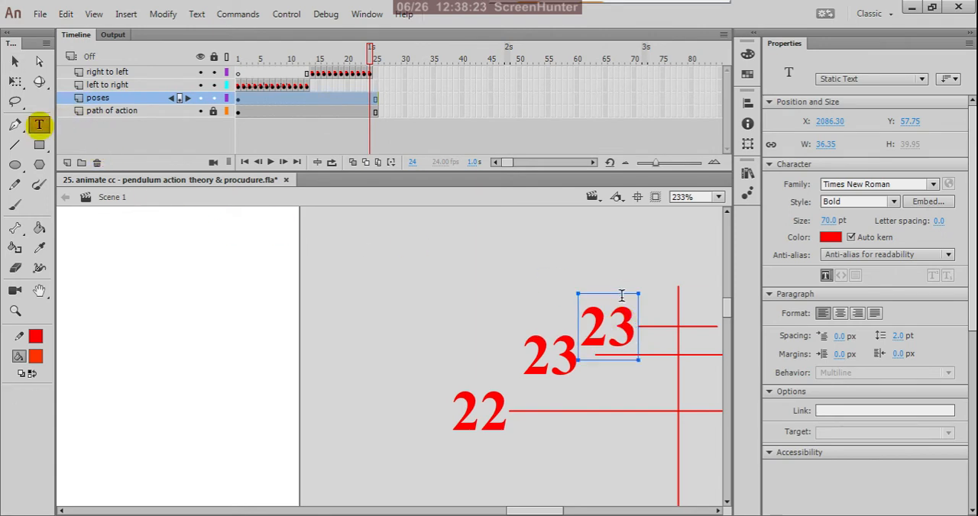
pyautogui.click(634, 334)
pyautogui.press('BackSpace')
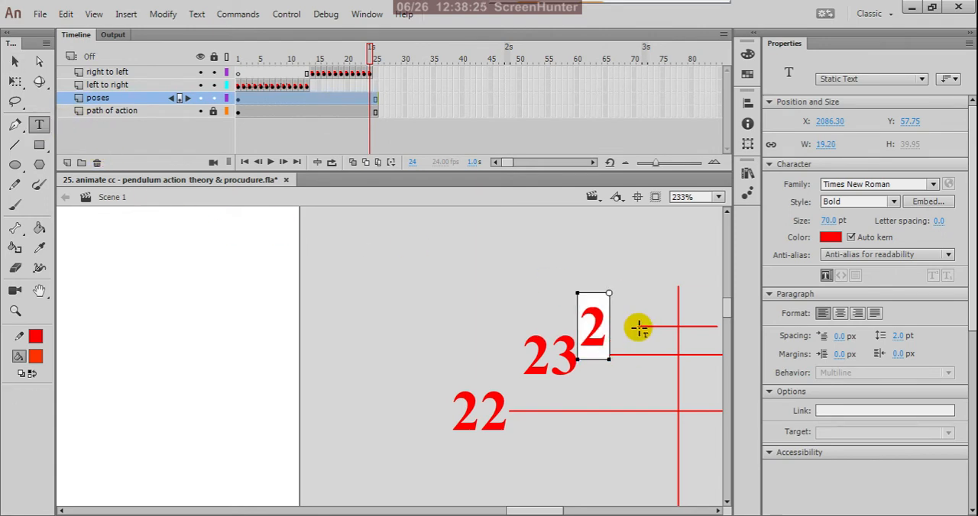
pyautogui.write('4')
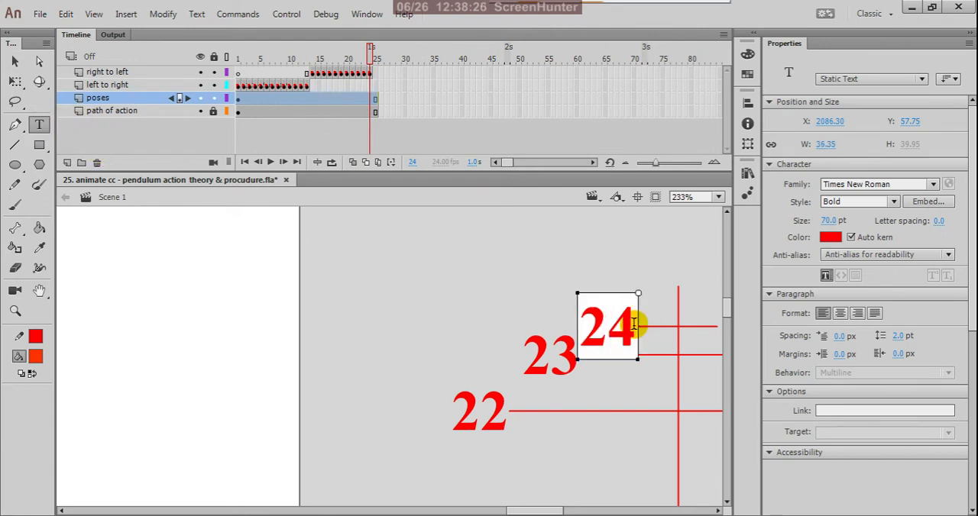
pyautogui.click(15, 61)
pyautogui.click(353, 285)
pyautogui.scroll(-3, 628, 313)
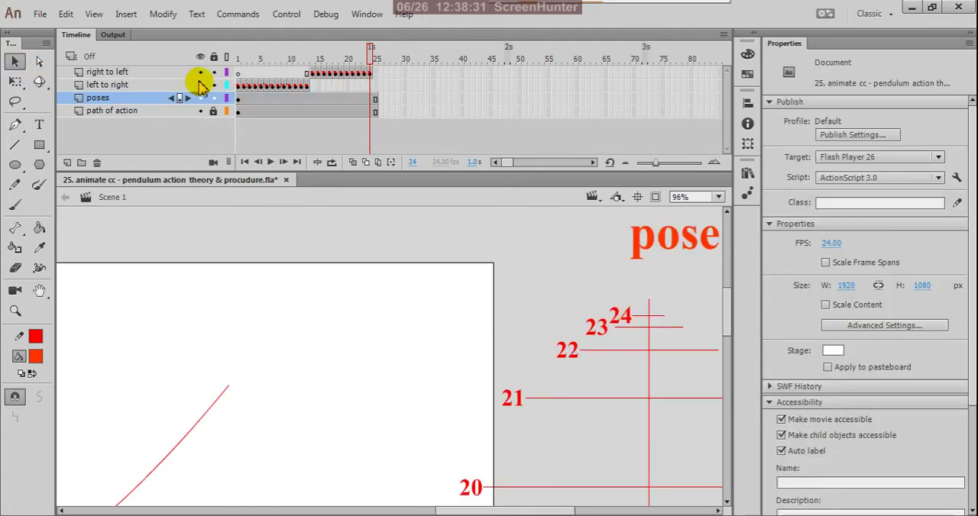
# Step: Select the "pose 1" keyframe at frame 1 of the "left to right" layer and examine the ladder's upper end below the pose 1 heading
pyautogui.click(240, 87)
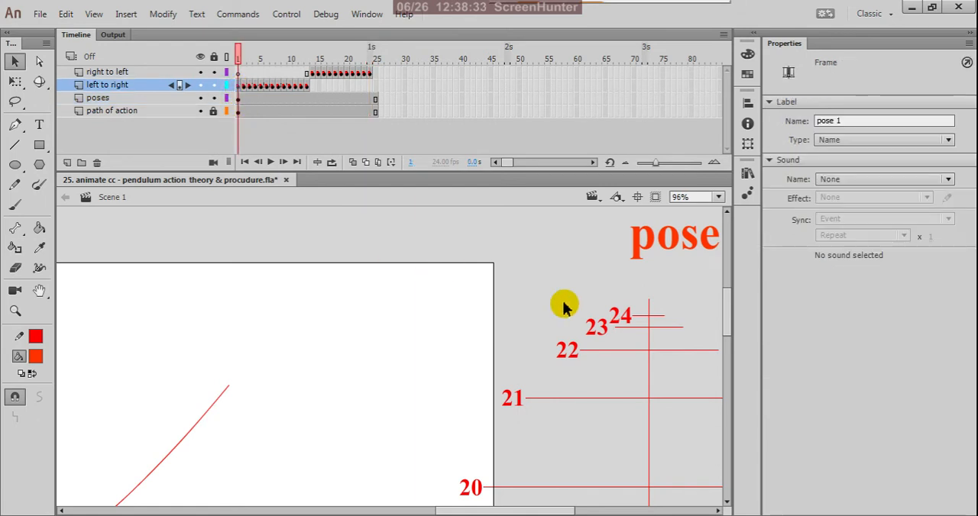
pyautogui.scroll(-2, 539, 281)
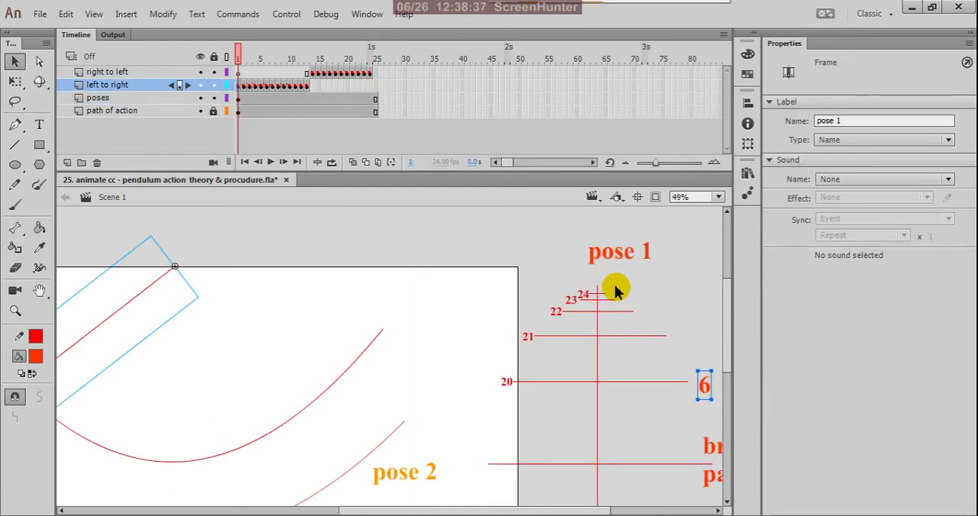
pyautogui.scroll(2, 615, 288)
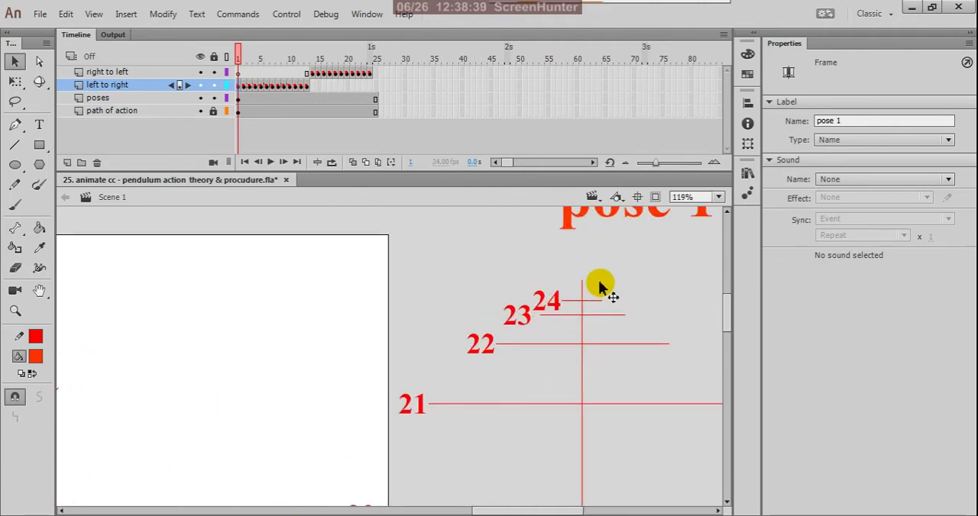
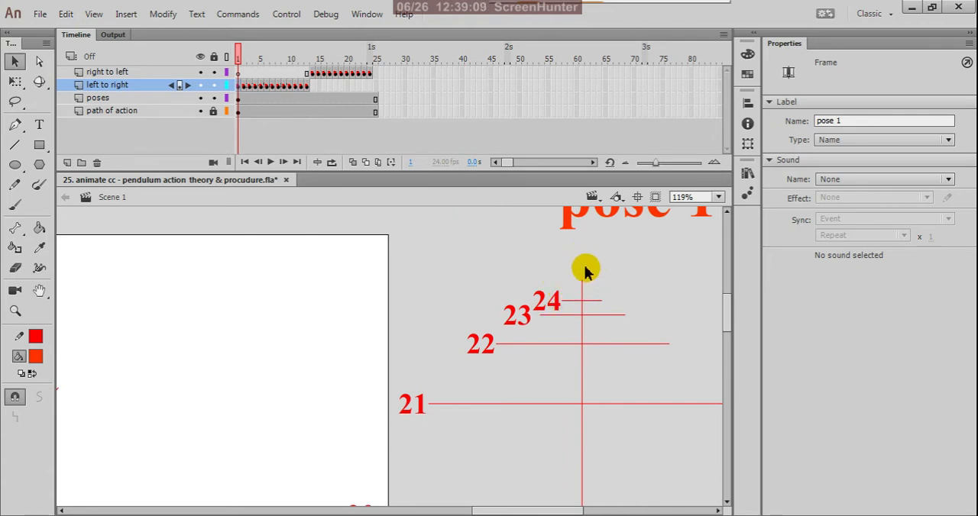
# Step: Examine the frame numbers along the timing ladder between the pose 1 and pose 2 headings
pyautogui.scroll(-5, 540, 252)
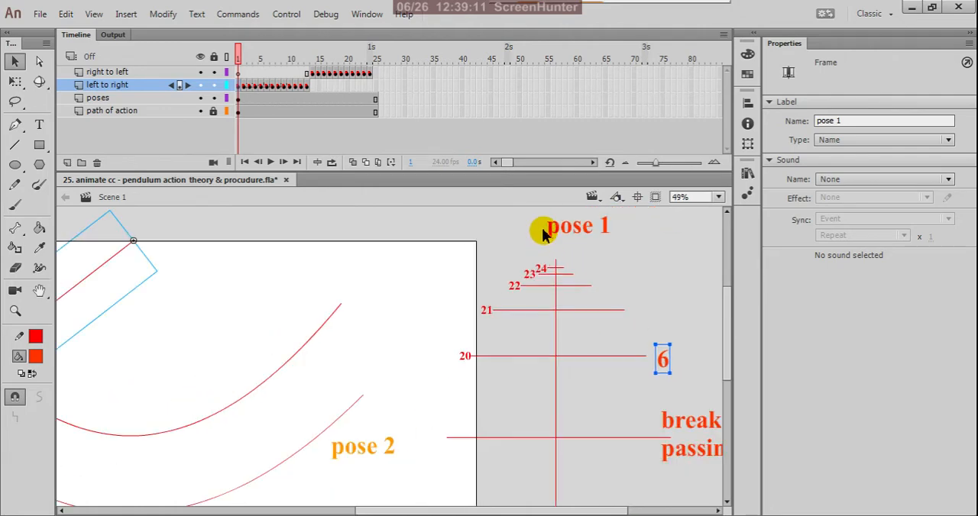
pyautogui.scroll(2, 569, 429)
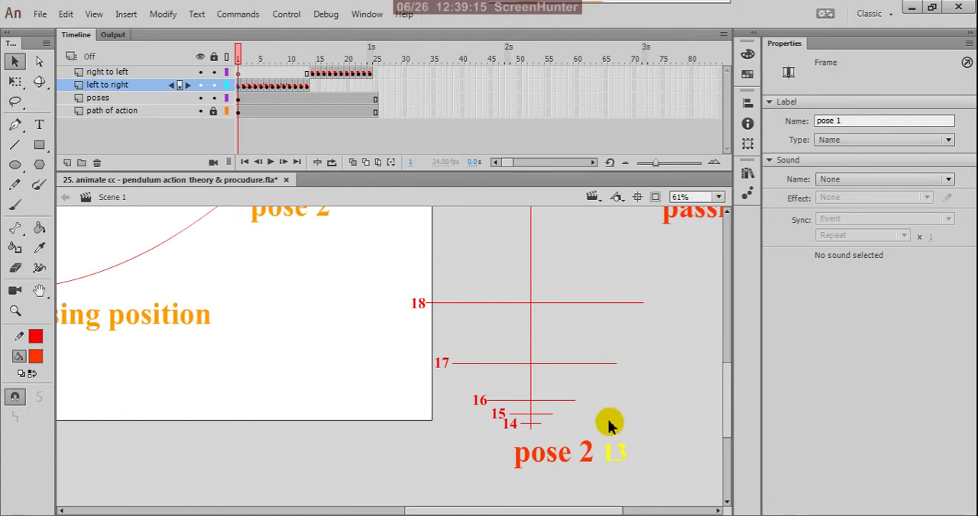
pyautogui.scroll(-2, 573, 420)
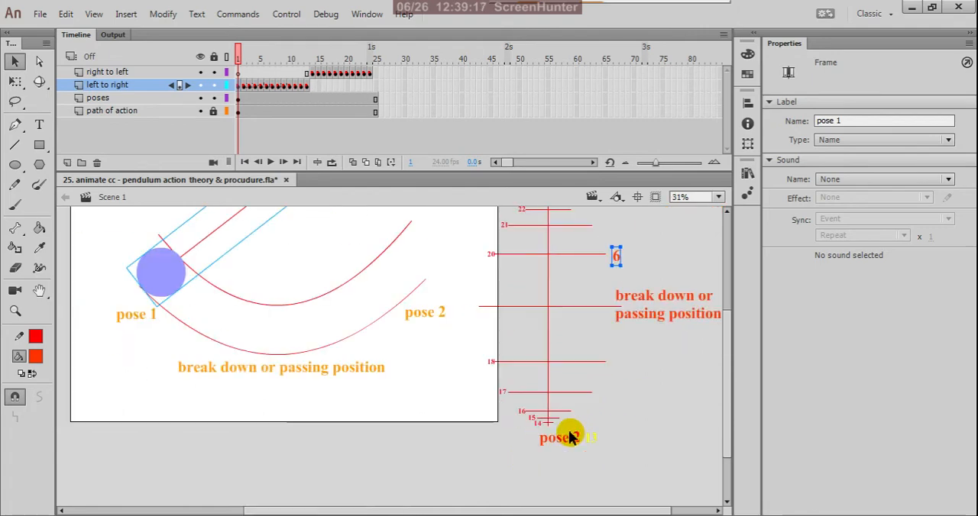
pyautogui.scroll(1, 560, 248)
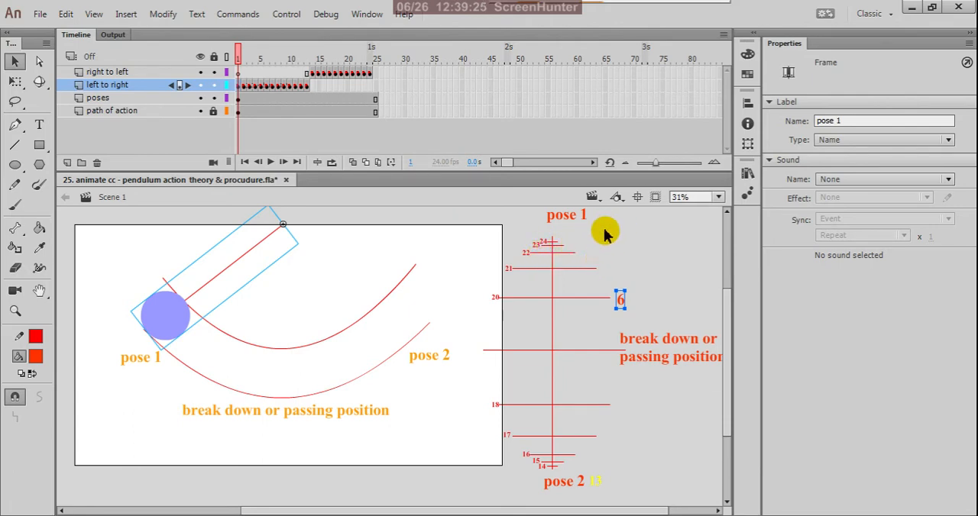
# Step: Clear the selection, test the movie to watch the full pendulum swing, and close the preview
pyautogui.click(635, 252)
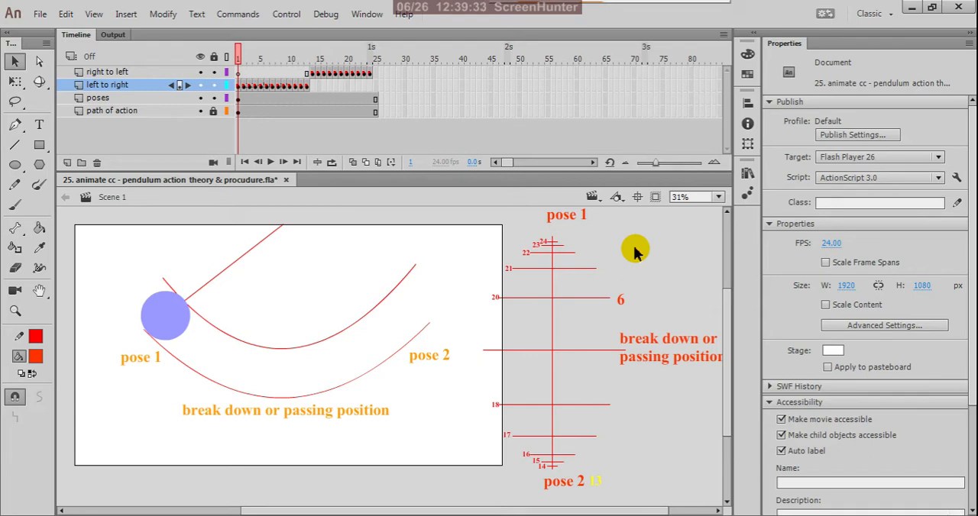
pyautogui.hotkey('ctrl', 'Return')
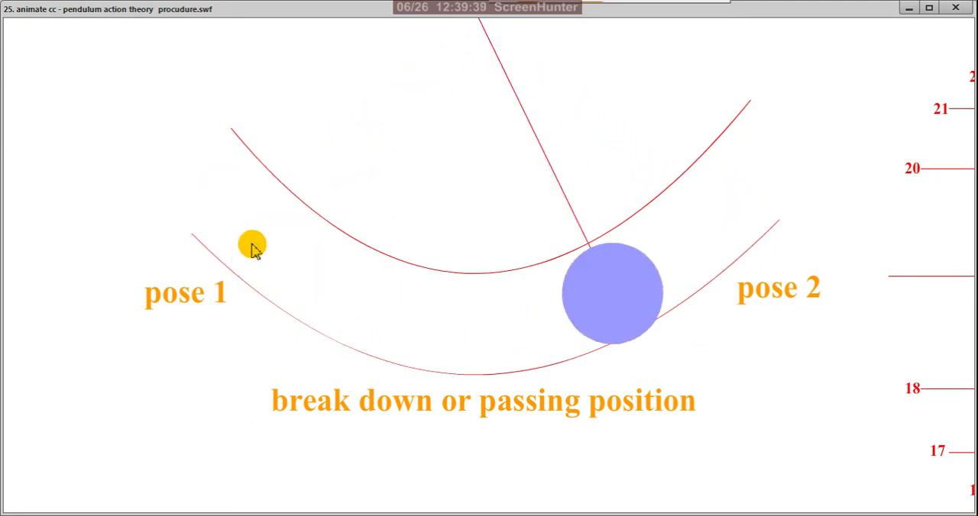
pyautogui.click(957, 9)
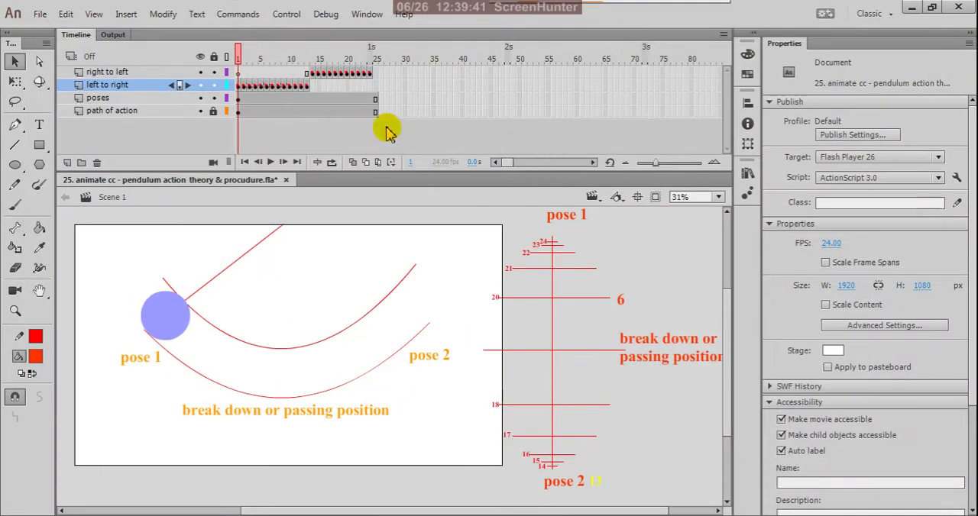
# Step: Compare the pendulum positions at keyframes 23 and 24 of the "right to left" layer
pyautogui.click(364, 73)
pyautogui.click(369, 74)
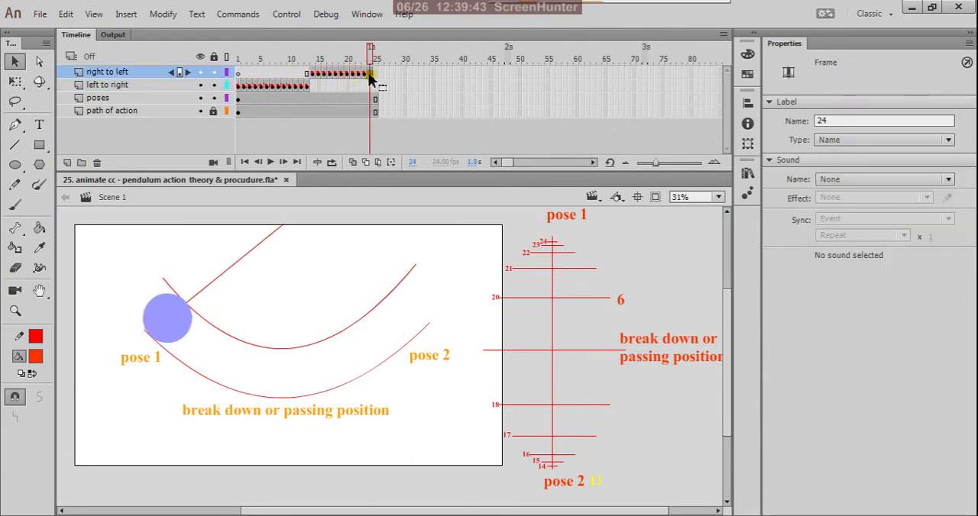
pyautogui.click(365, 74)
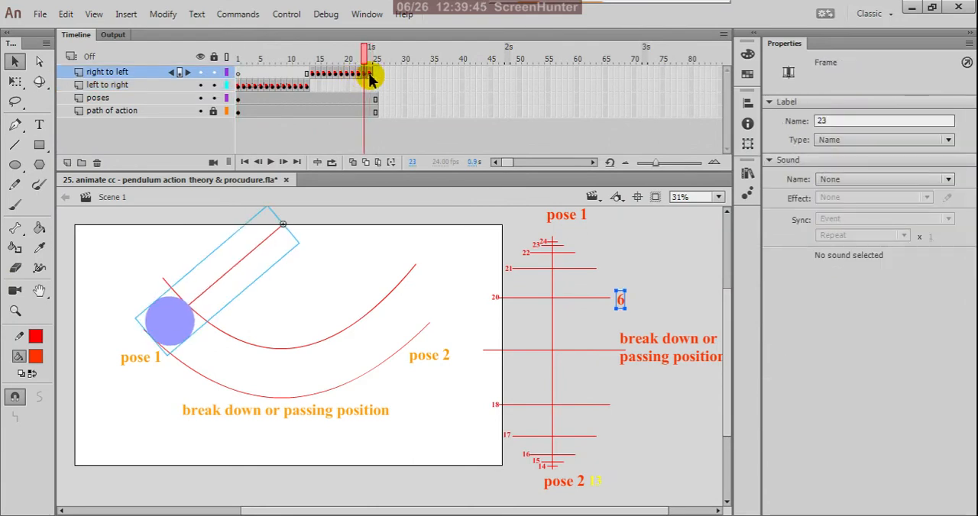
pyautogui.click(369, 73)
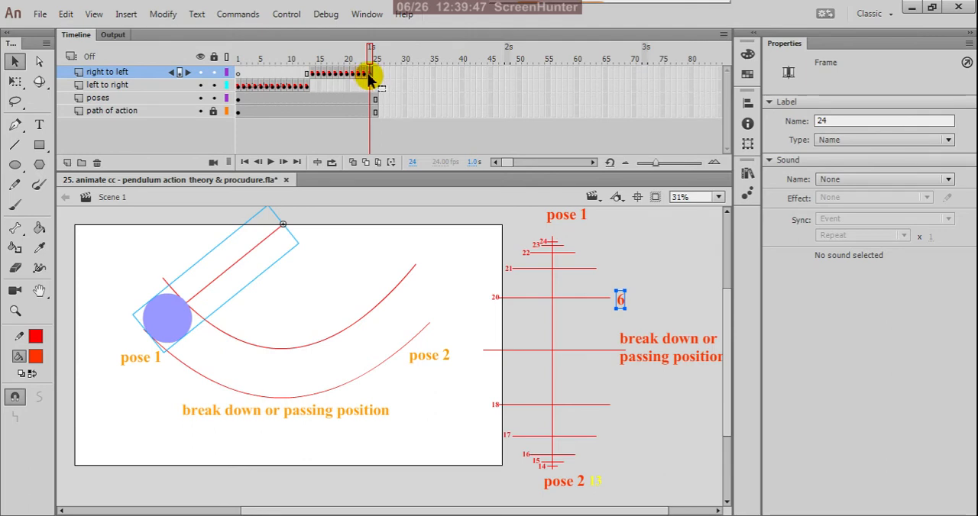
pyautogui.scroll(2, 190, 264)
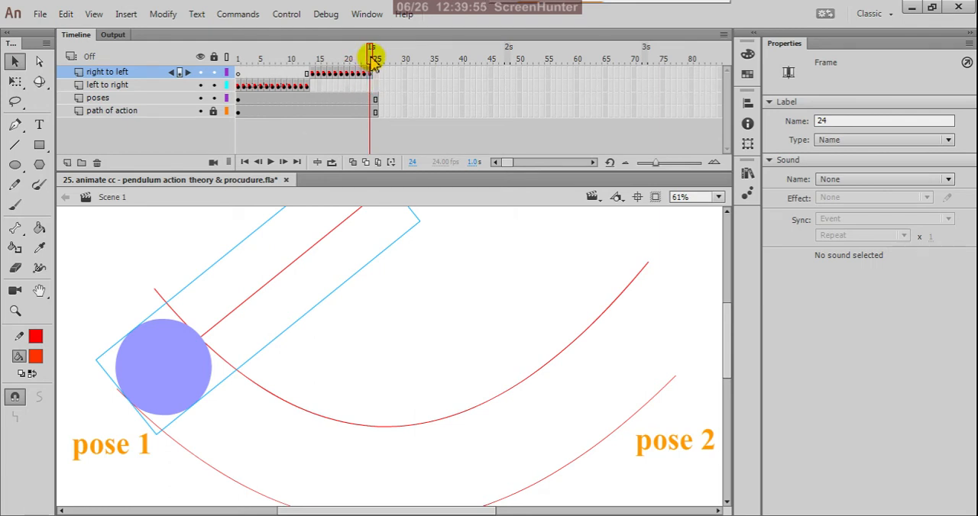
# Step: Compare the pendulum at frame 24 of the "right to left" layer with frames 1 and 2 of the "left to right" layer
pyautogui.moveTo(375, 61)
pyautogui.mouseDown()
pyautogui.moveTo(323, 72)
pyautogui.moveTo(367, 95)
pyautogui.moveTo(305, 83)
pyautogui.moveTo(268, 87)
pyautogui.moveTo(279, 106)
pyautogui.moveTo(246, 102)
pyautogui.mouseUp()
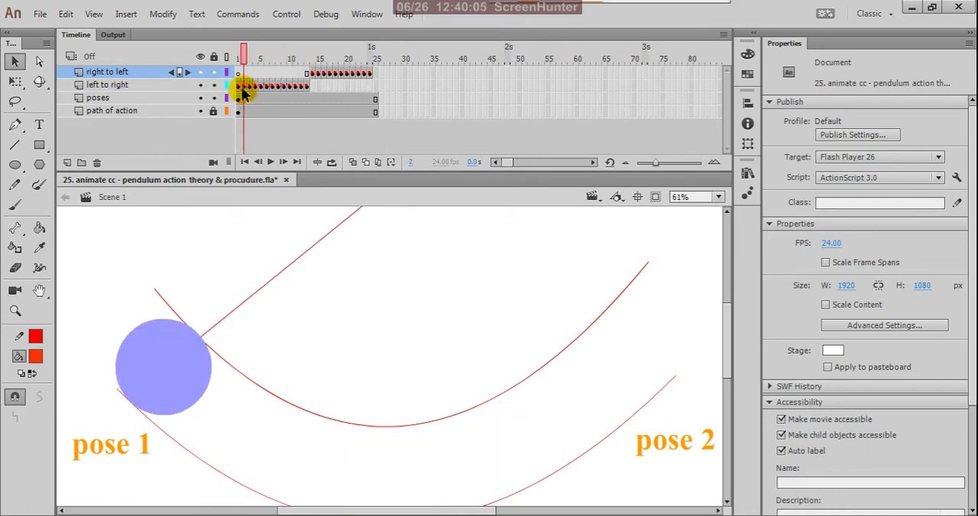
pyautogui.click(304, 88)
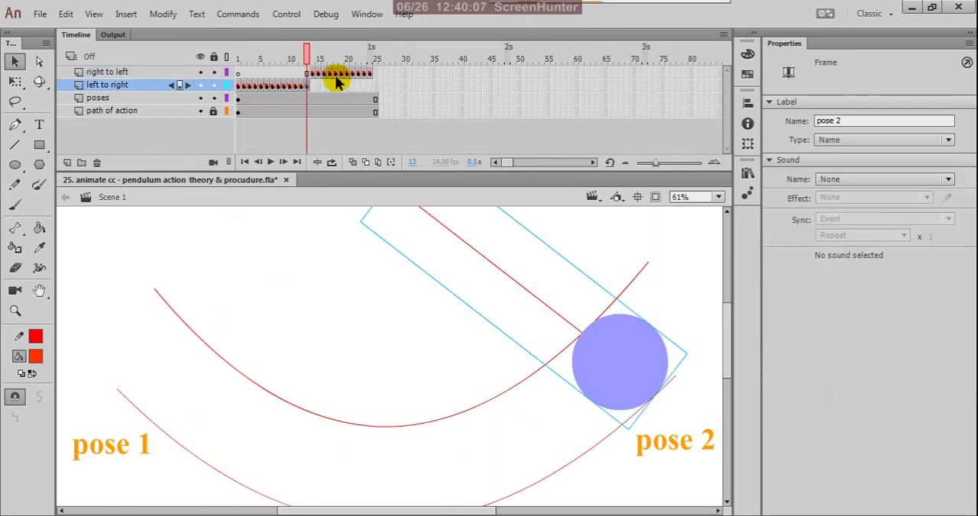
pyautogui.click(341, 73)
pyautogui.click(365, 74)
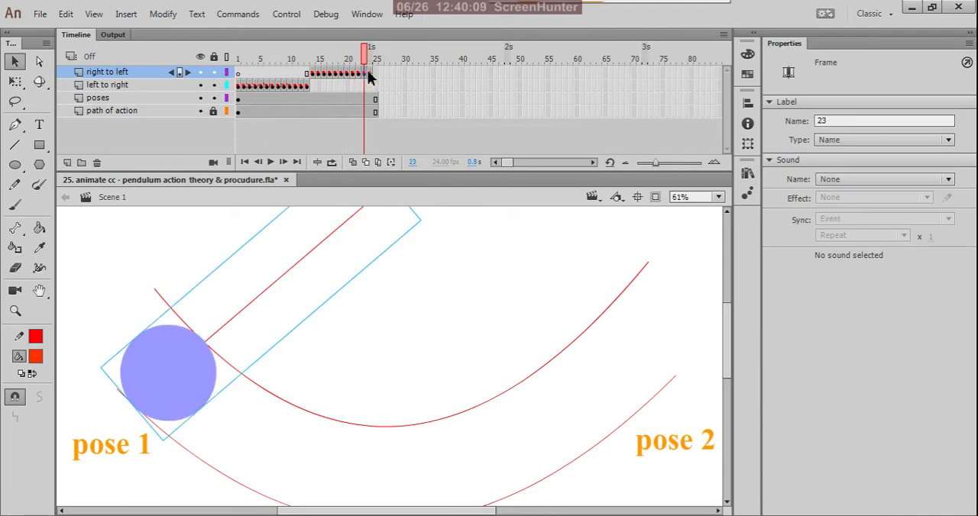
pyautogui.click(371, 73)
pyautogui.click(244, 87)
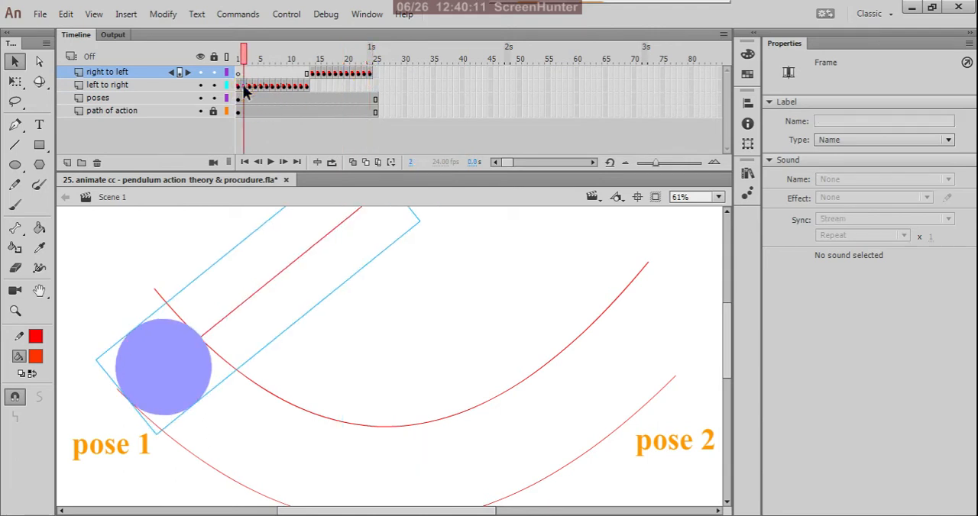
pyautogui.click(369, 74)
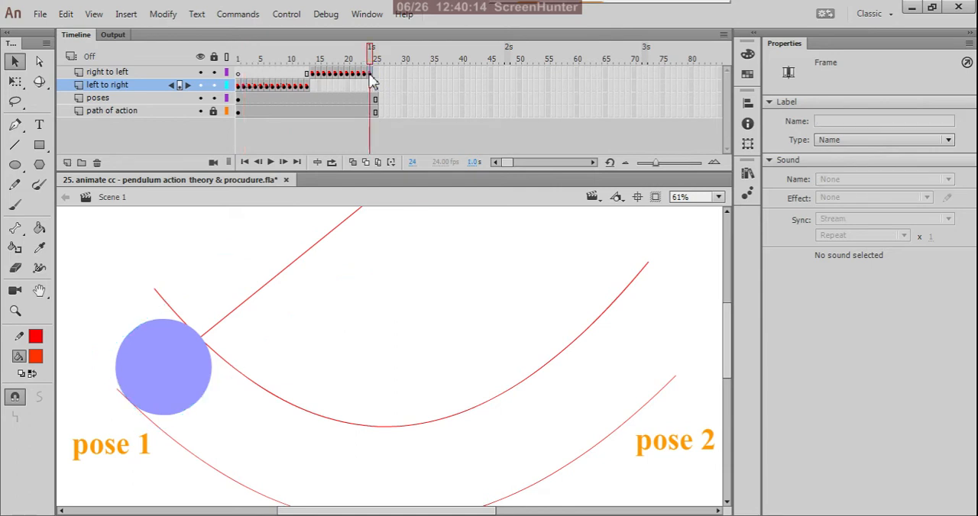
pyautogui.click(240, 86)
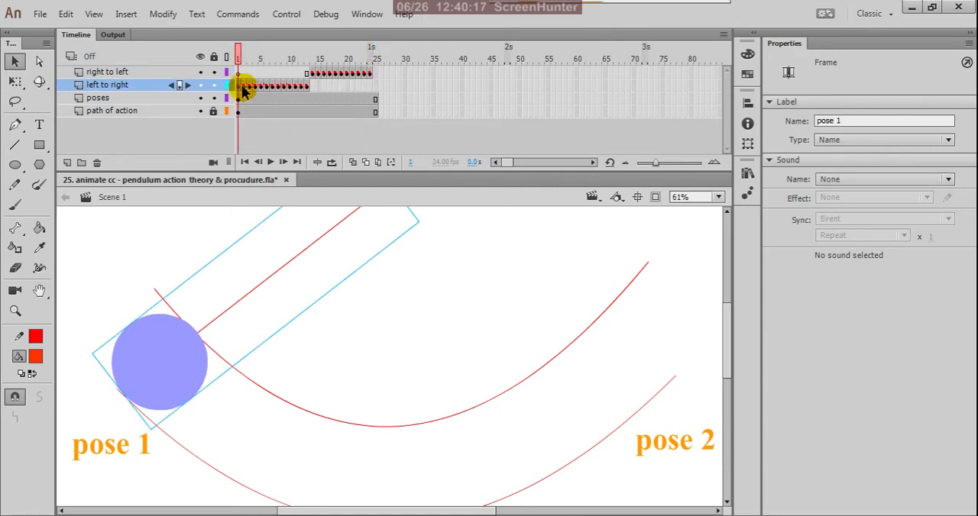
# Step: Play the animation once on the stage from frame 1
pyautogui.click(242, 61)
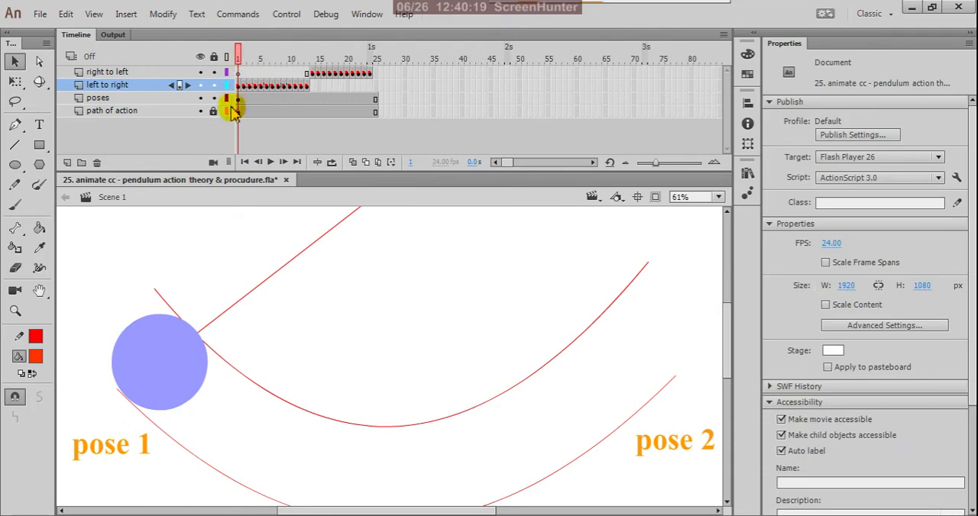
pyautogui.scroll(-2, 303, 249)
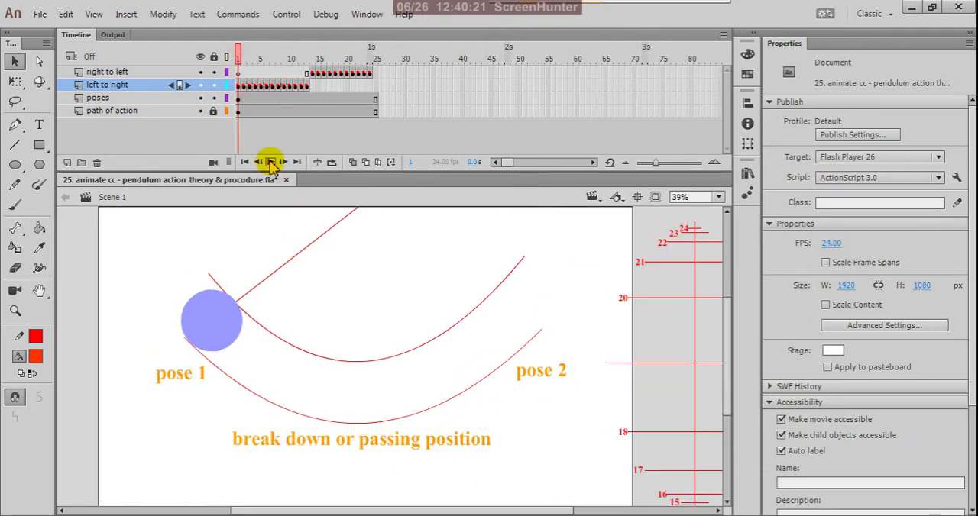
pyautogui.click(271, 161)
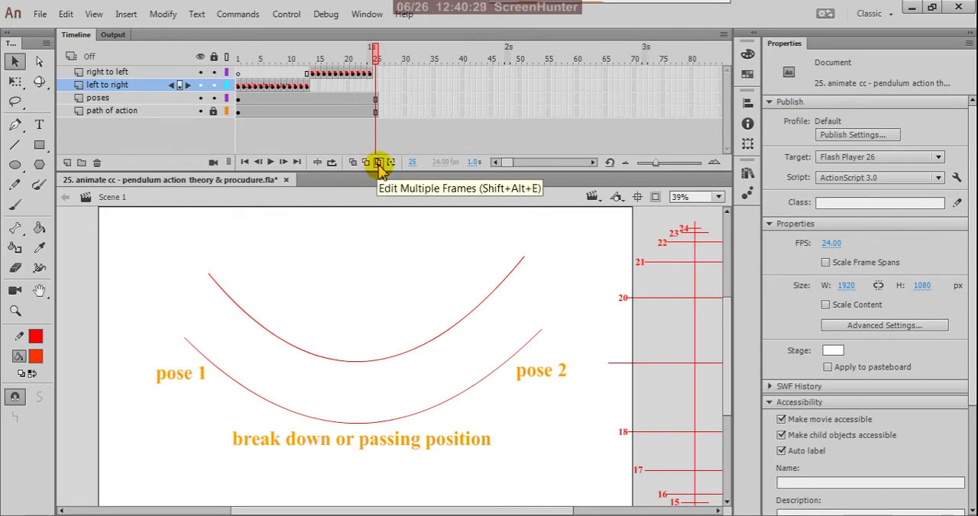
# Step: Turn on looped playback, extend its range back to frame 1, then play the swing and pause it
pyautogui.click(331, 162)
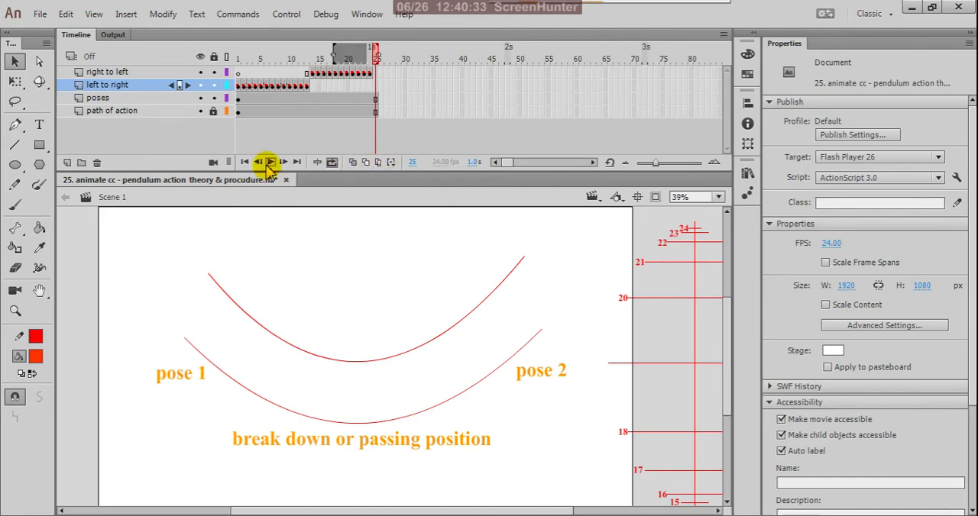
pyautogui.moveTo(331, 54); pyautogui.dragTo(148, 65)
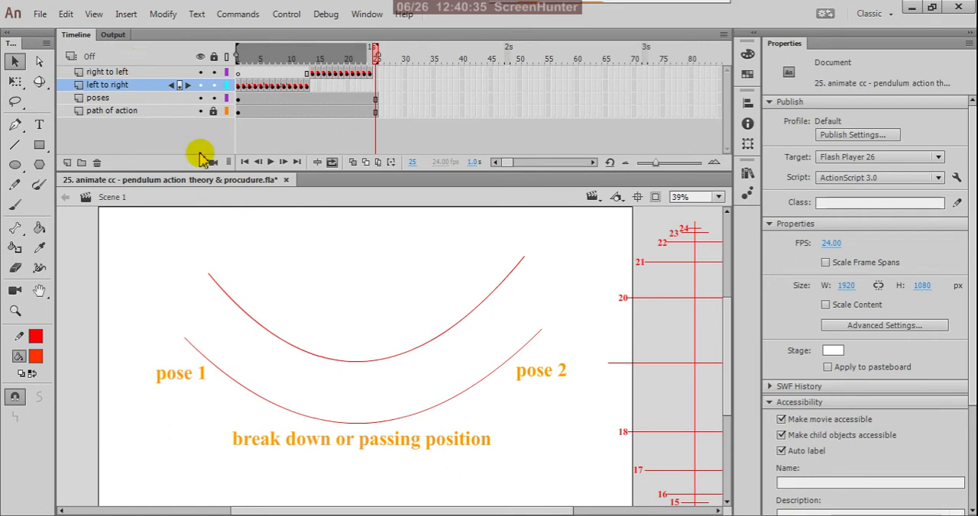
pyautogui.click(270, 164)
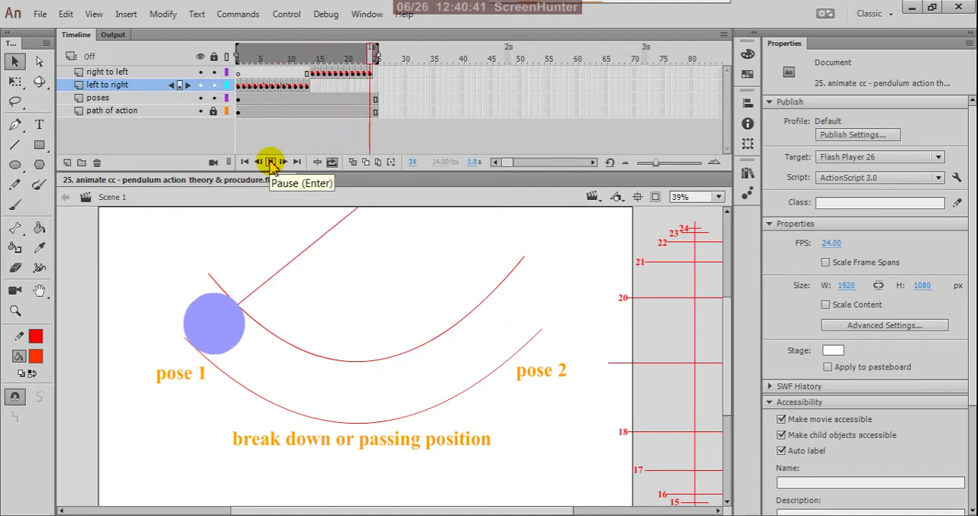
pyautogui.click(271, 162)
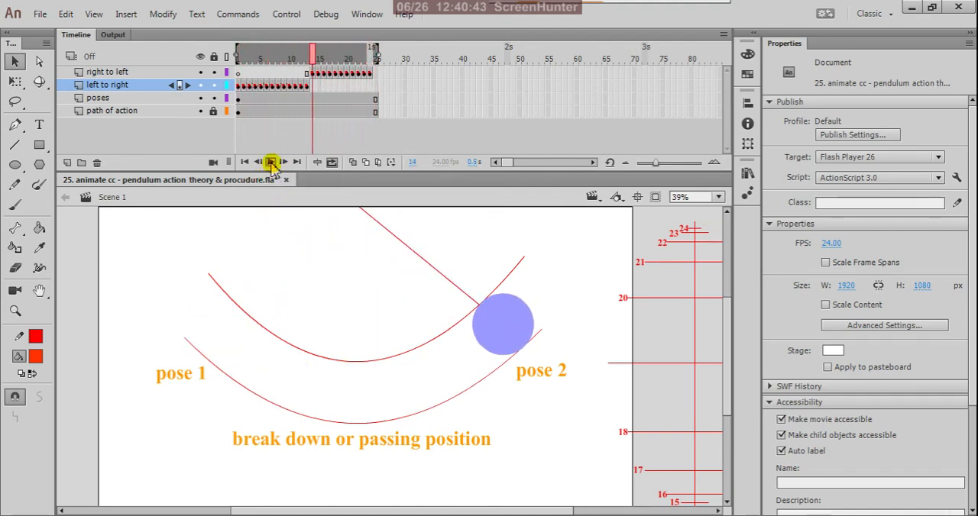
# Step: Review the return swing from the "pose 2" keyframe at frame 13 through the "right to left" keyframes up to frame 24
pyautogui.click(306, 85)
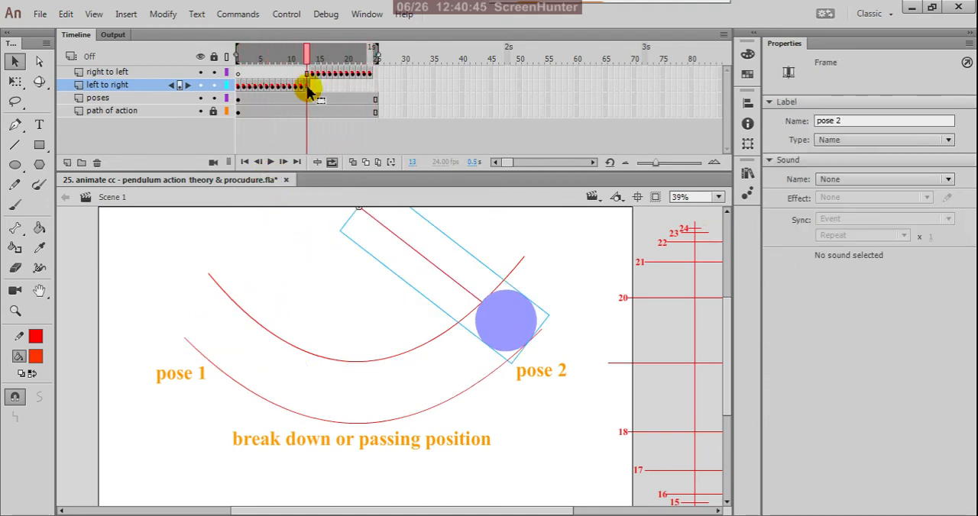
pyautogui.click(312, 74)
pyautogui.click(319, 74)
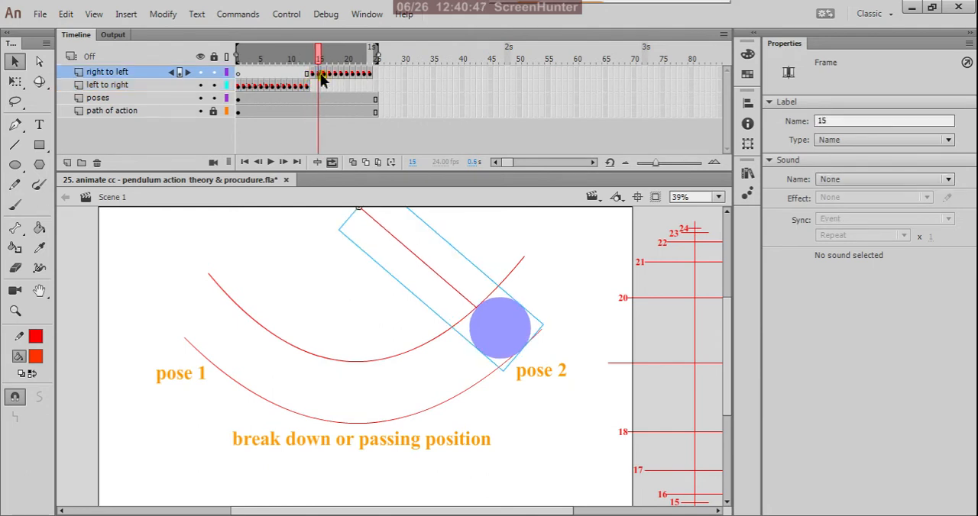
pyautogui.click(335, 74)
pyautogui.click(352, 74)
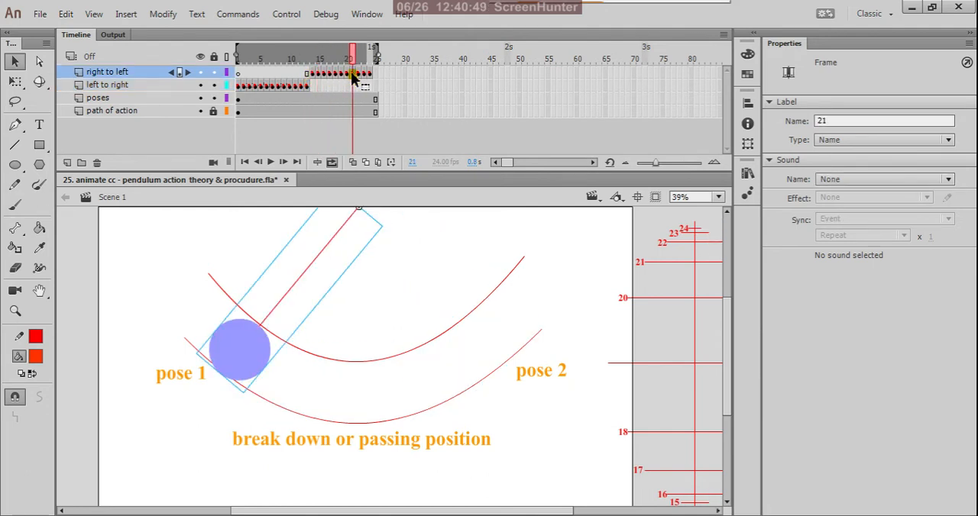
pyautogui.click(358, 74)
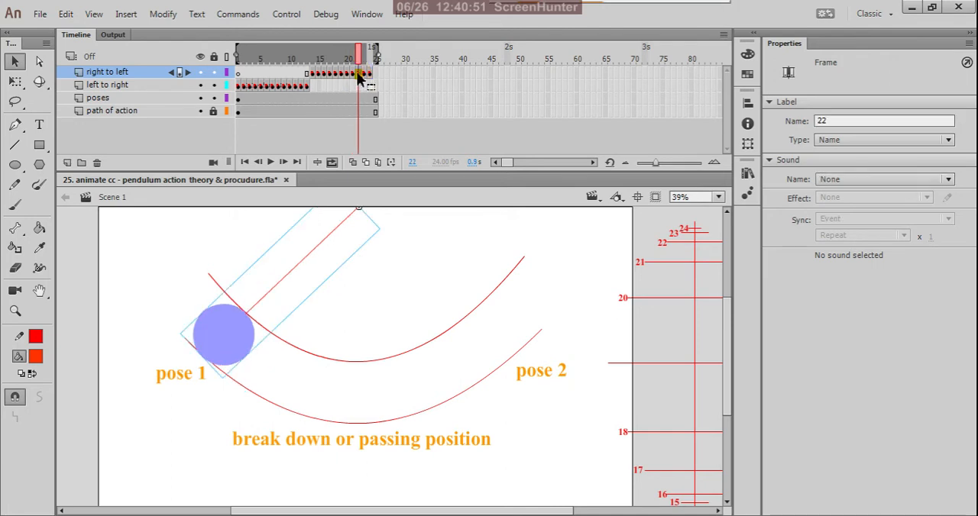
pyautogui.click(365, 75)
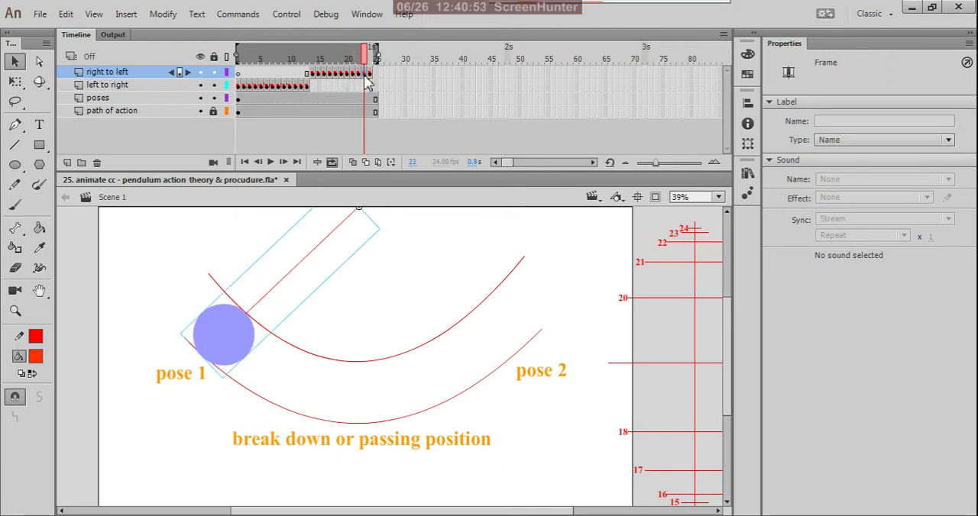
pyautogui.click(371, 75)
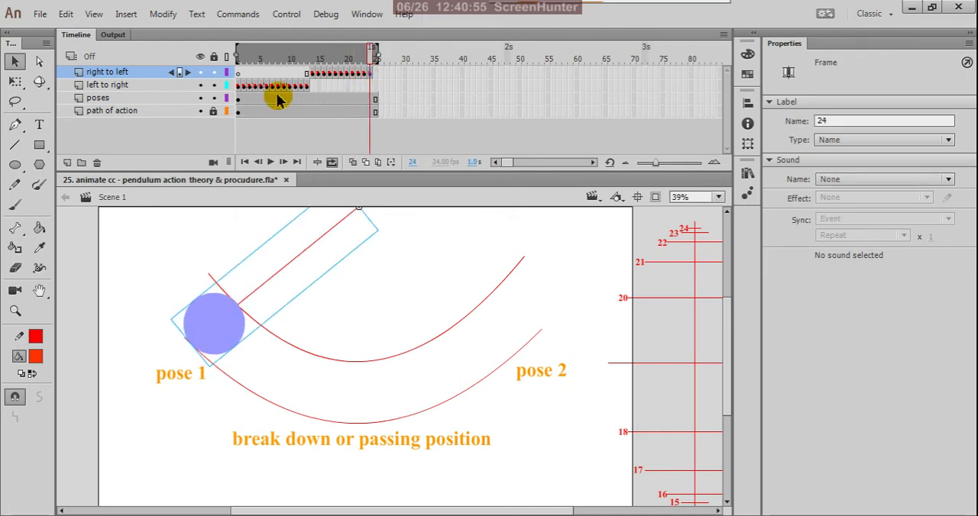
# Step: Review the full swing frame by frame, from frame 1 of the "left to right" layer through the "right to left" keyframes to frame 24
pyautogui.click(238, 87)
pyautogui.moveTo(242, 91); pyautogui.dragTo(330, 81)
pyautogui.click(313, 74)
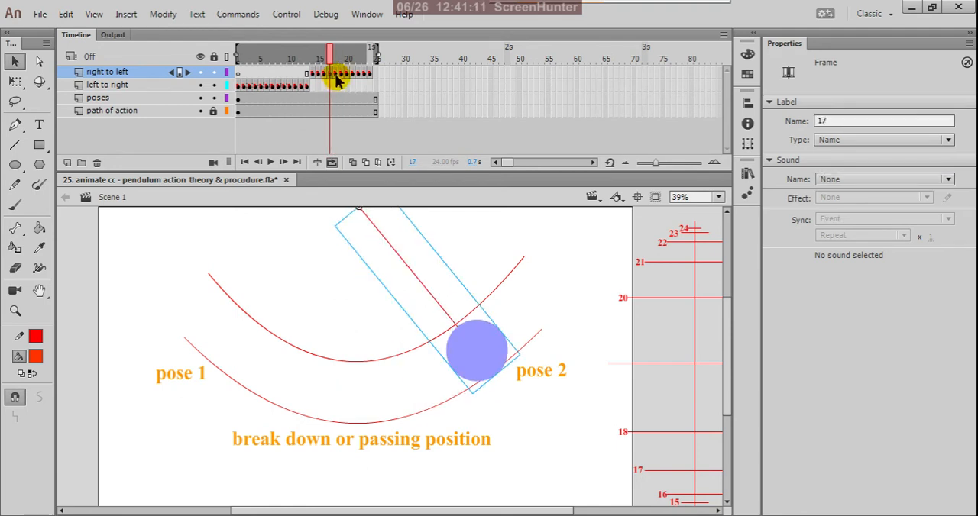
pyautogui.click(337, 79)
pyautogui.click(343, 78)
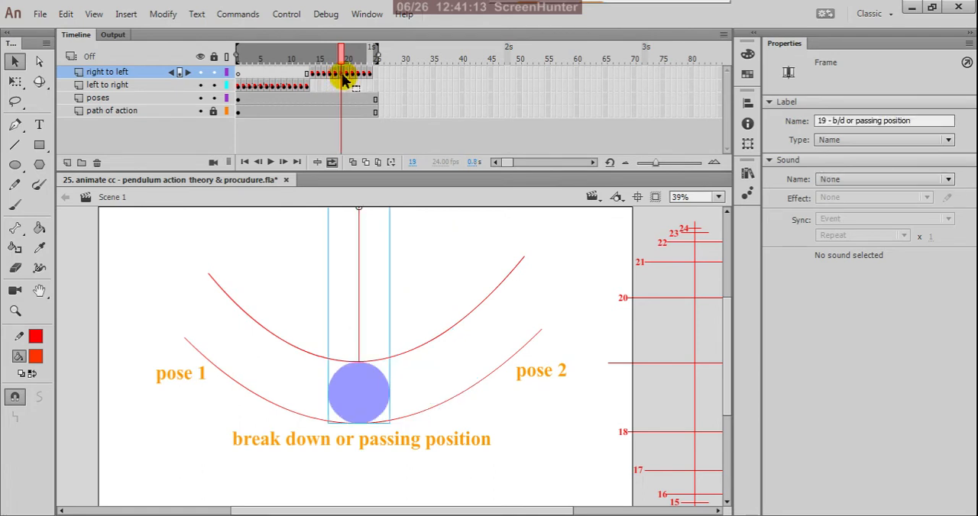
pyautogui.click(348, 80)
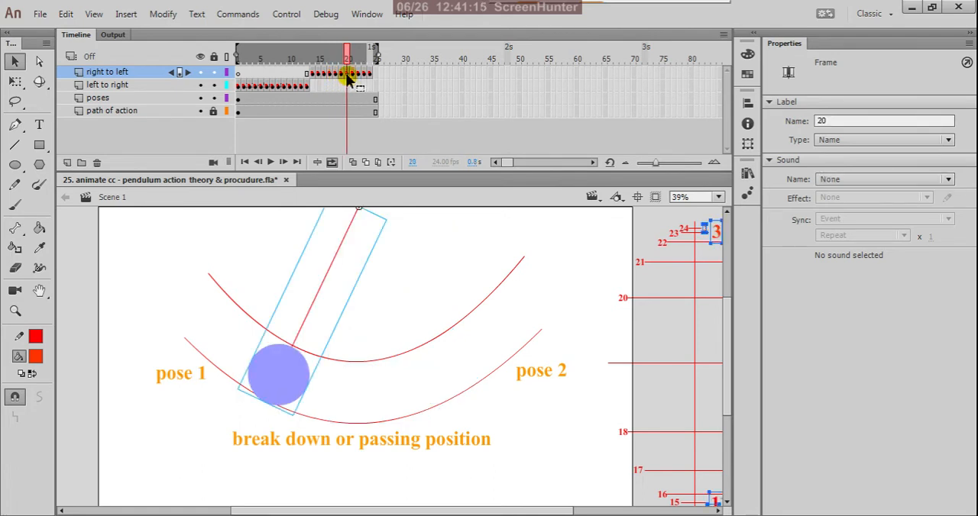
pyautogui.click(352, 80)
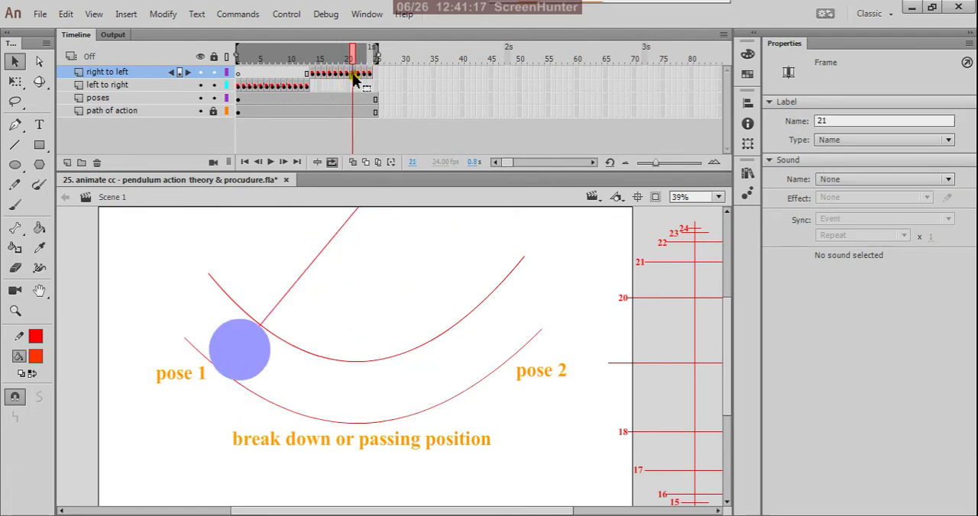
pyautogui.click(358, 76)
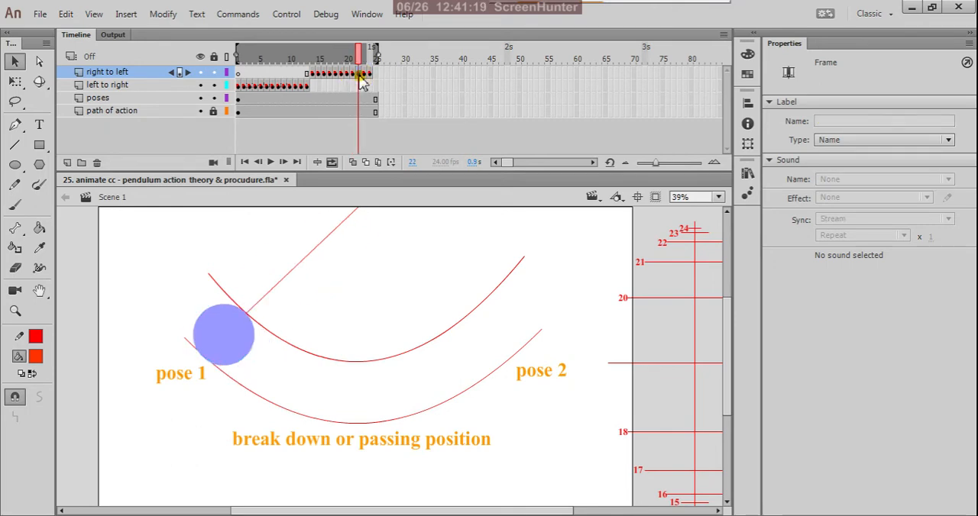
pyautogui.click(364, 76)
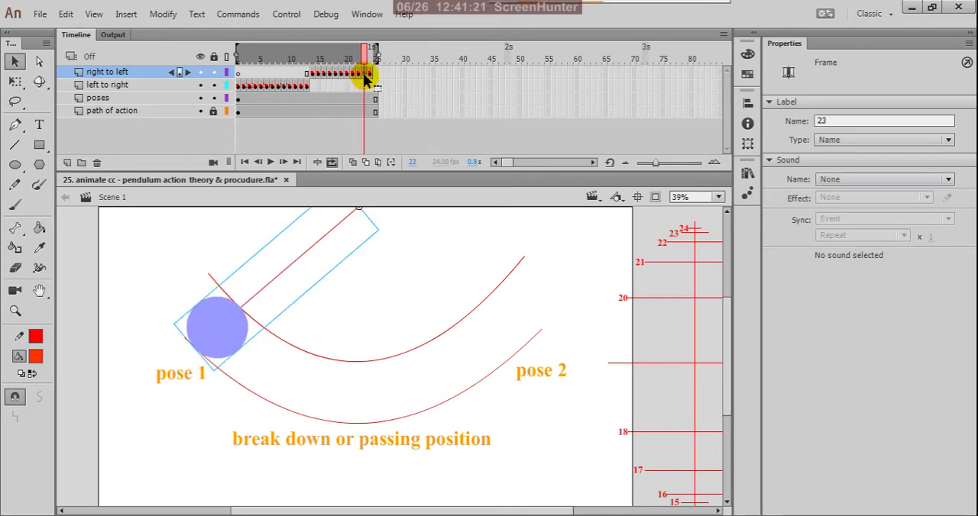
pyautogui.click(370, 77)
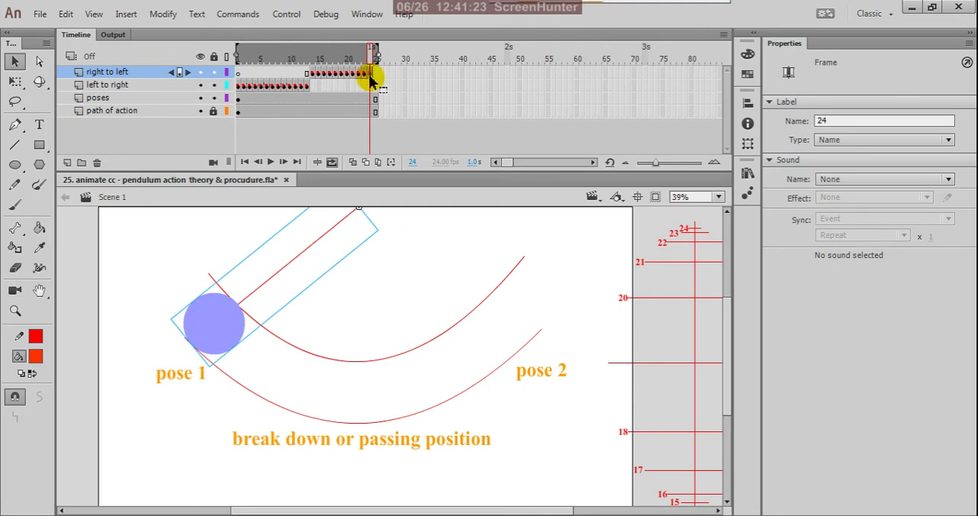
# Step: Test the movie to check how the full pendulum cycle loops, and close the preview
pyautogui.hotkey('ctrl', 'Return')
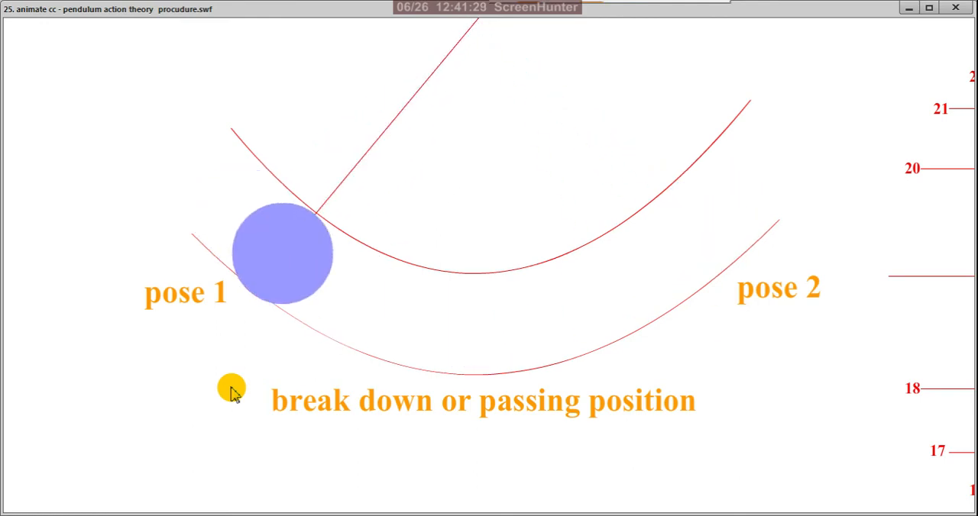
pyautogui.click(955, 8)
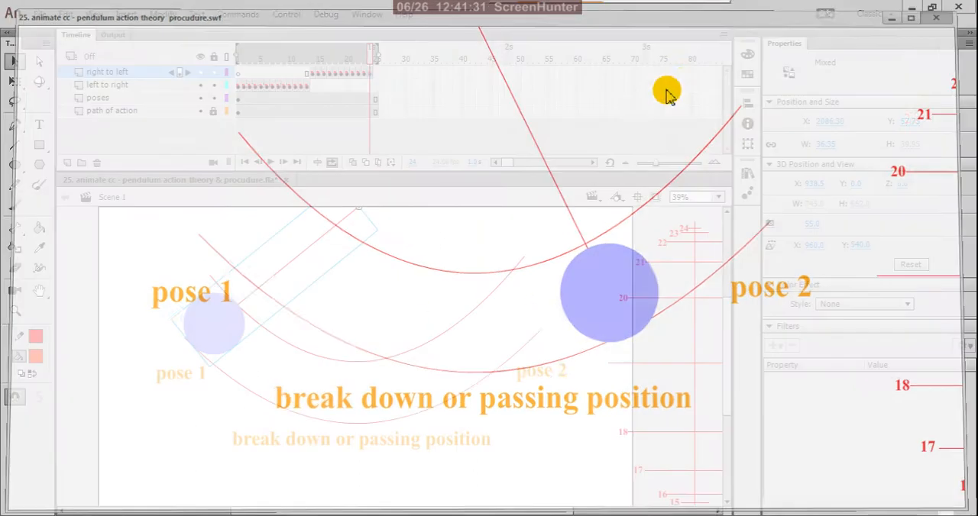
pyautogui.click(404, 139)
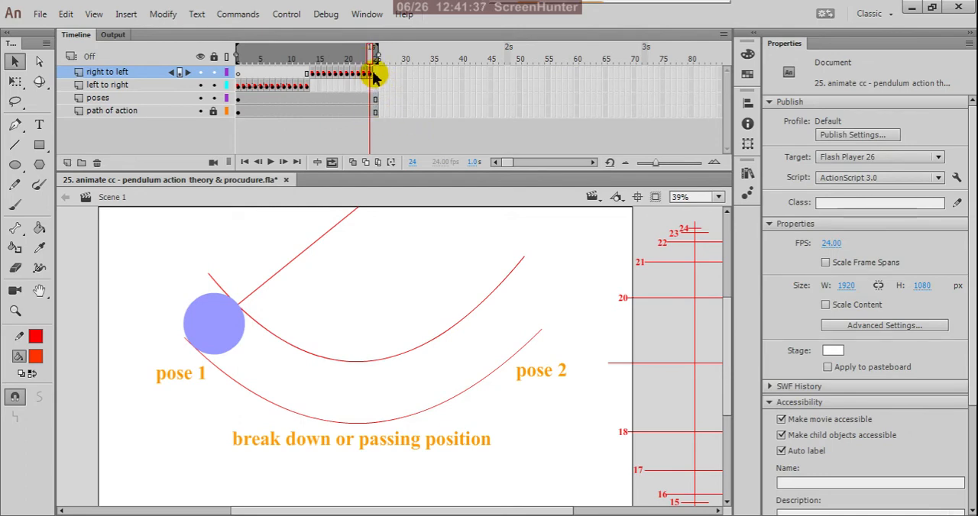
# Step: Remove the extra frames after frame 24 from the "poses" and "path of action" layers
pyautogui.moveTo(374, 65)
pyautogui.mouseDown()
pyautogui.moveTo(356, 54)
pyautogui.moveTo(371, 65)
pyautogui.mouseUp()
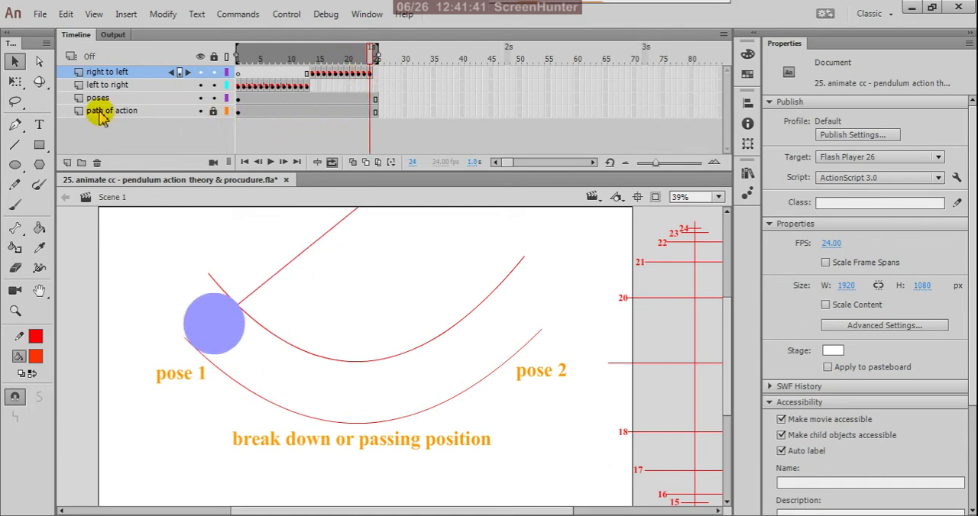
pyautogui.moveTo(385, 91); pyautogui.dragTo(380, 124)
pyautogui.click(377, 101)
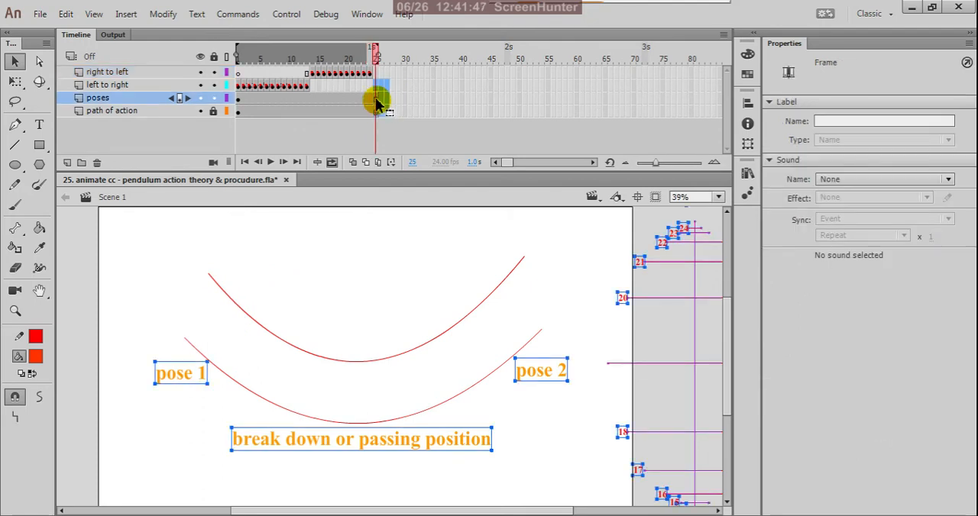
pyautogui.rightClick(377, 100)
pyautogui.click(409, 169)
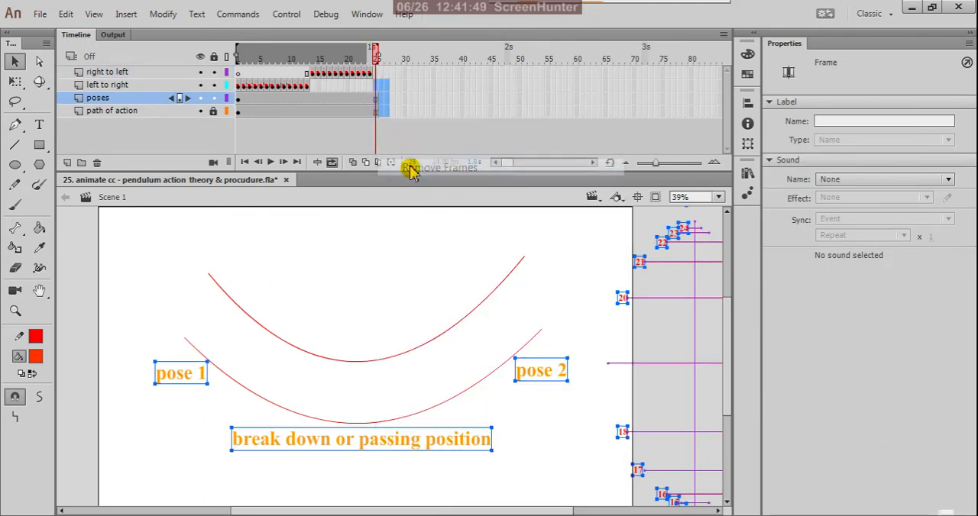
pyautogui.click(435, 122)
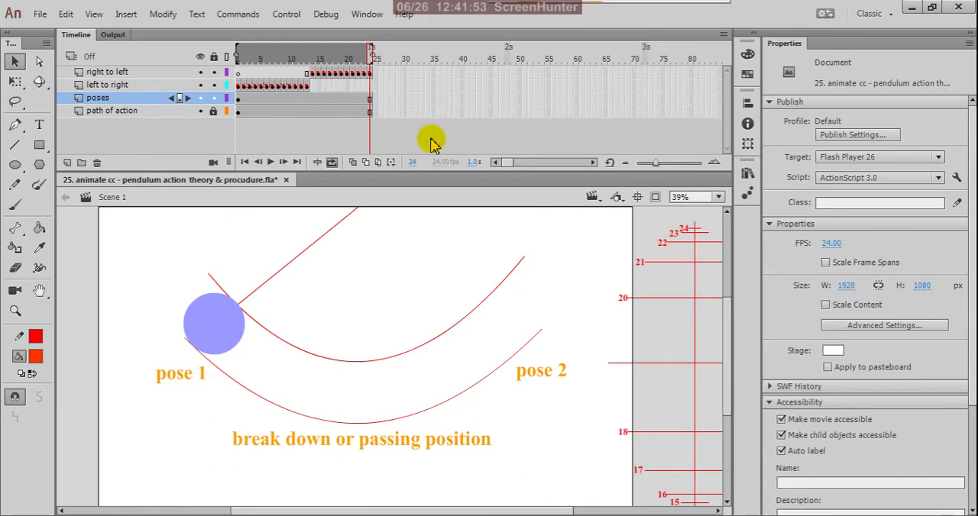
# Step: Test the shortened movie again and check the return swing's spacing with onion skin, turning it off when done
pyautogui.hotkey('ctrl', 'Return')
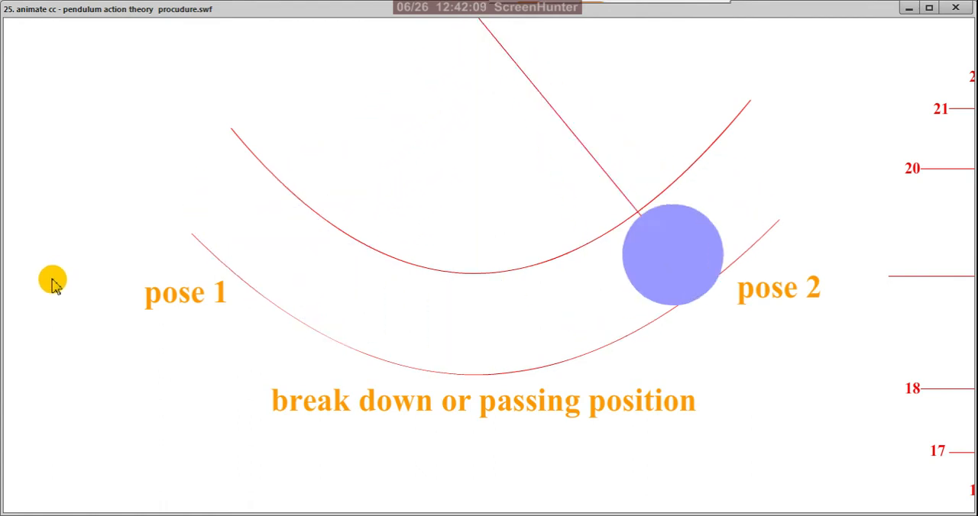
pyautogui.click(956, 8)
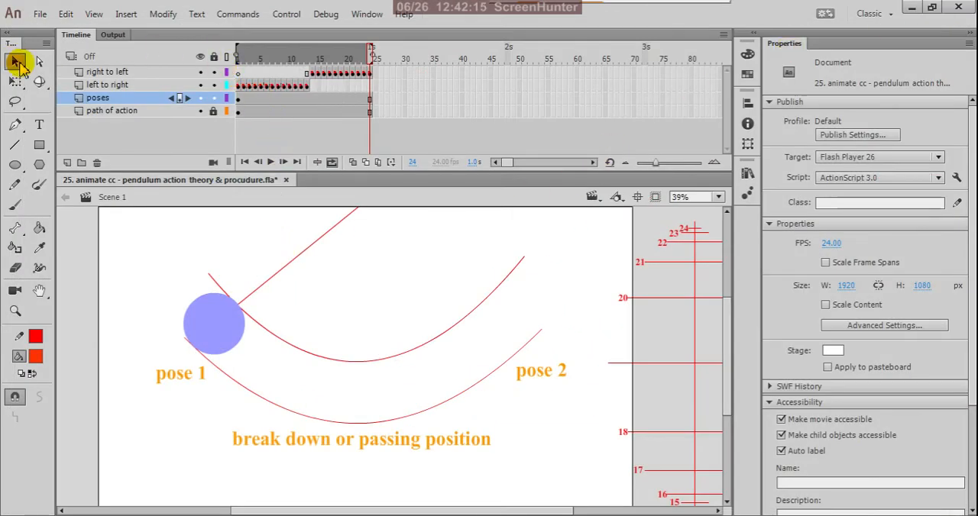
pyautogui.click(353, 164)
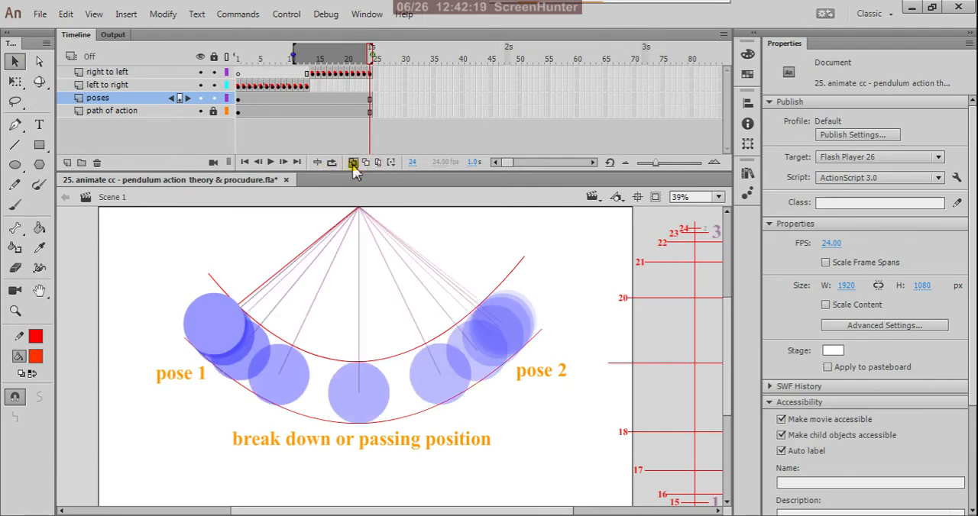
pyautogui.click(353, 163)
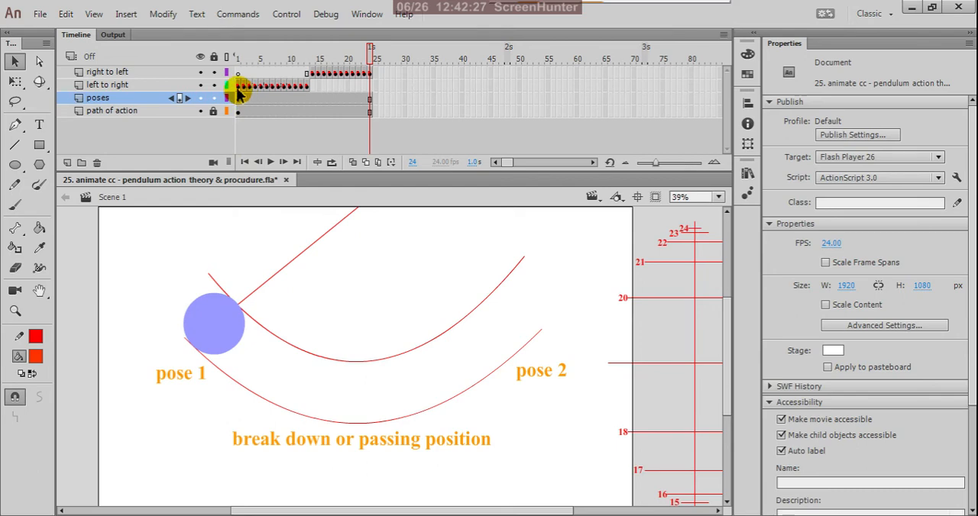
# Step: Lock the "right to left" layer and open the ball's drawing object inside the pendulum symbol at frame 1 for editing
pyautogui.click(214, 73)
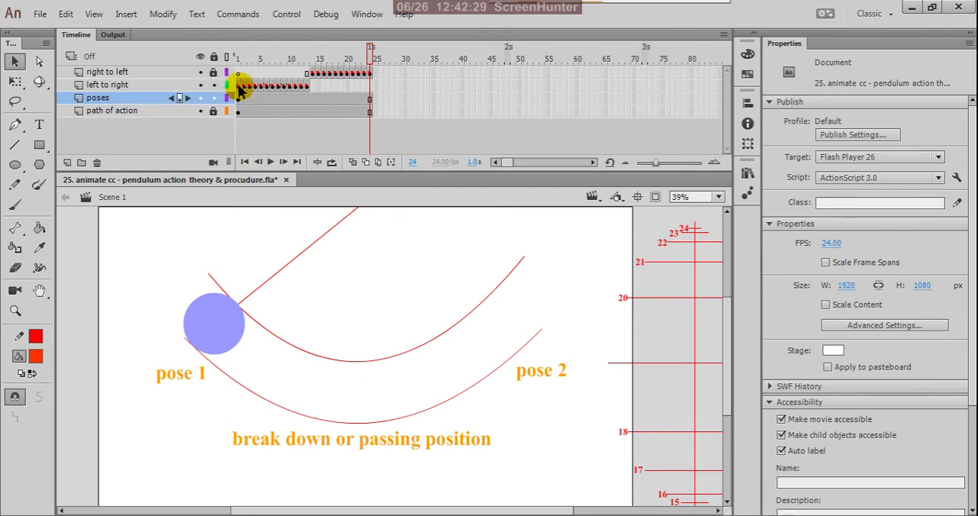
pyautogui.click(240, 86)
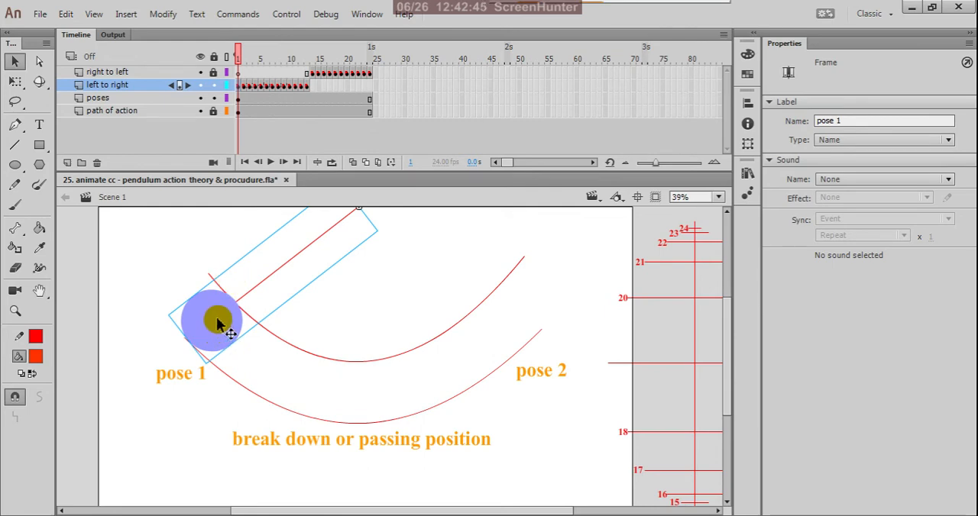
pyautogui.doubleClick(217, 324)
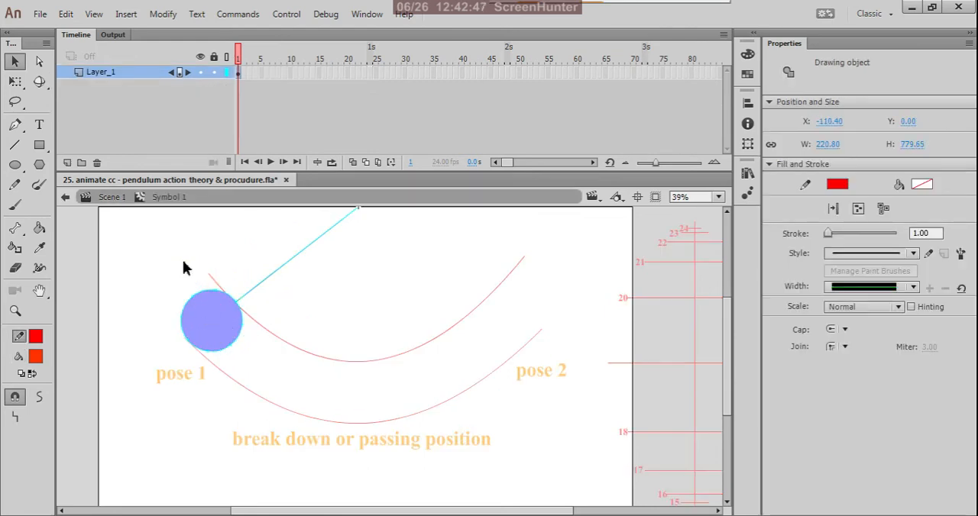
pyautogui.click(185, 261)
pyautogui.click(211, 324)
pyautogui.doubleClick(211, 324)
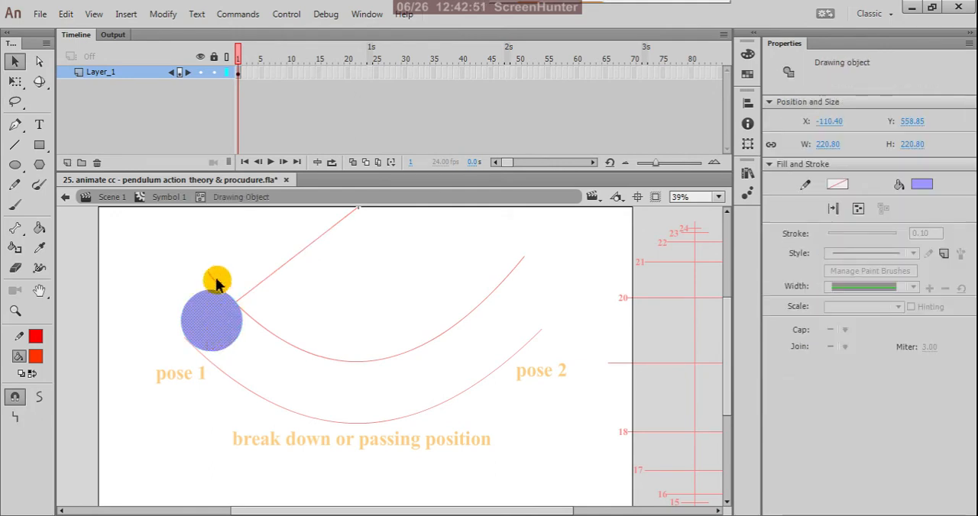
# Step: Change the ball's fill to a radial gradient
pyautogui.scroll(3, 212, 312)
pyautogui.click(369, 310)
pyautogui.click(239, 330)
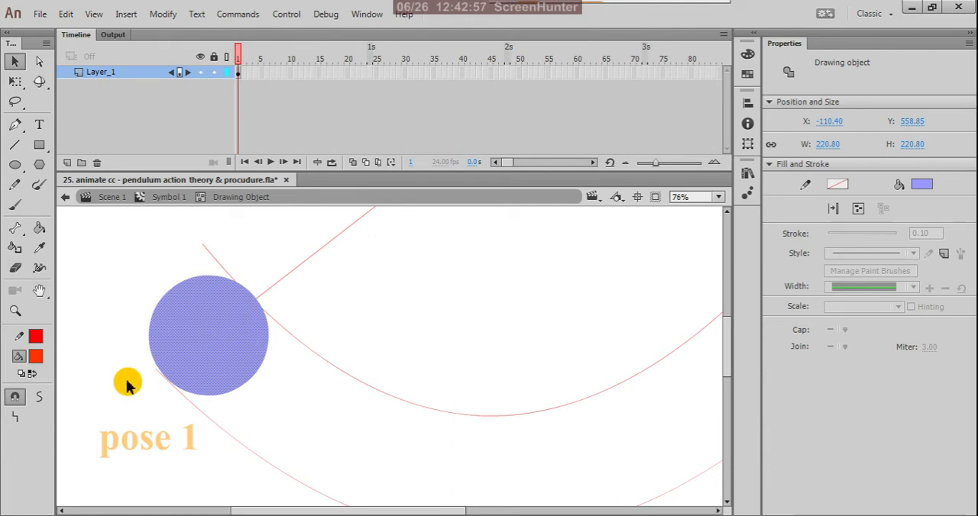
pyautogui.click(748, 59)
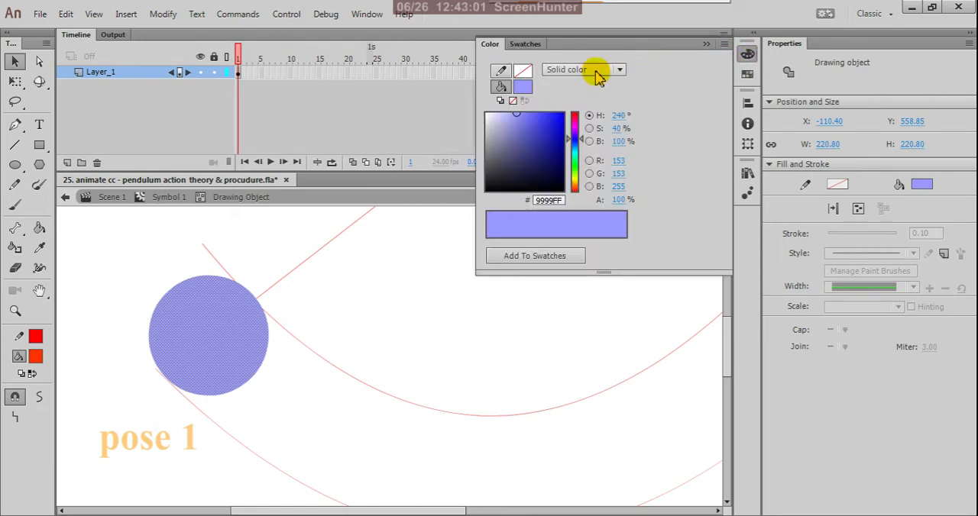
pyautogui.click(621, 71)
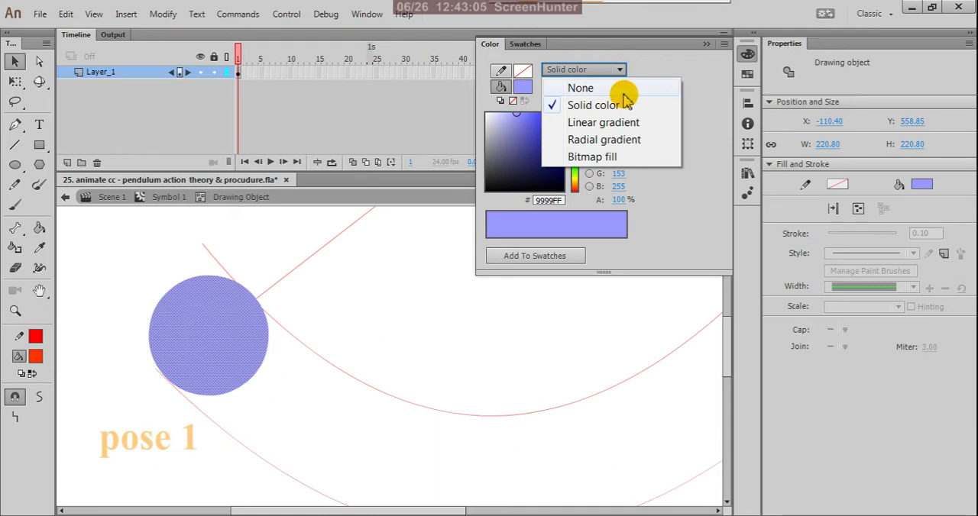
pyautogui.click(633, 145)
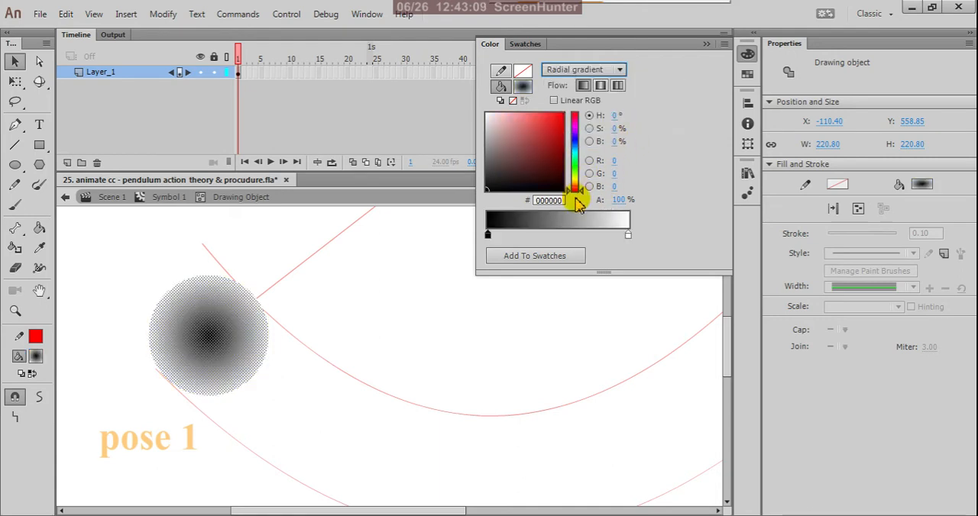
# Step: Set the radial gradient's centre colour to blue 00A9D2, keeping white at the outer edge
pyautogui.click(579, 155)
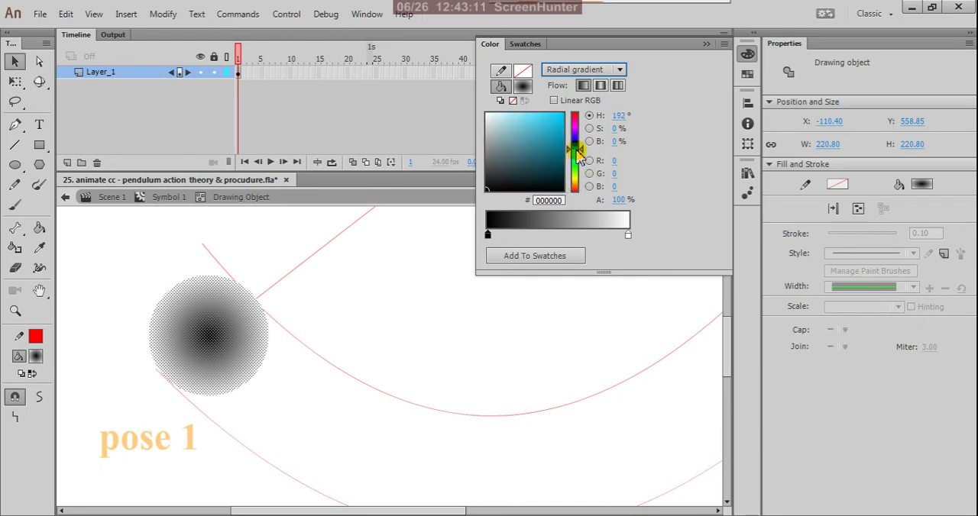
pyautogui.click(521, 116)
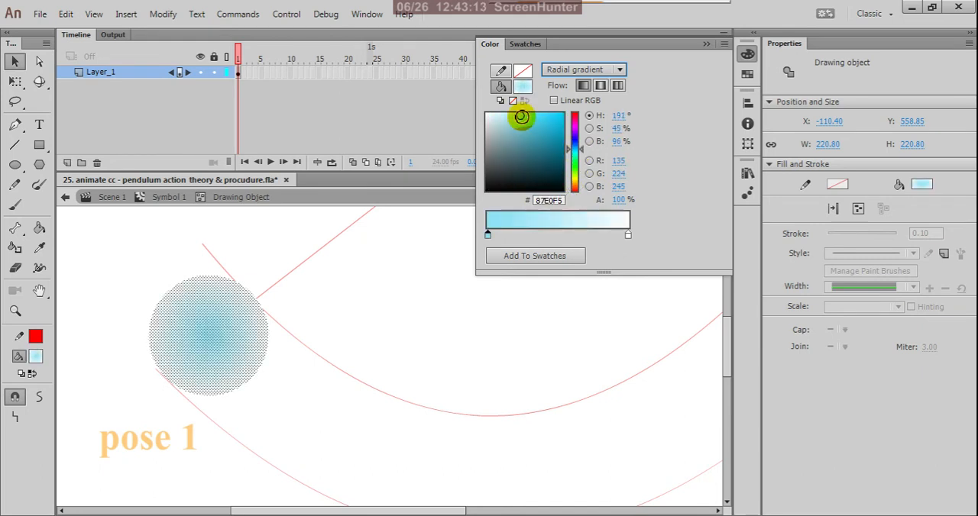
pyautogui.click(565, 117)
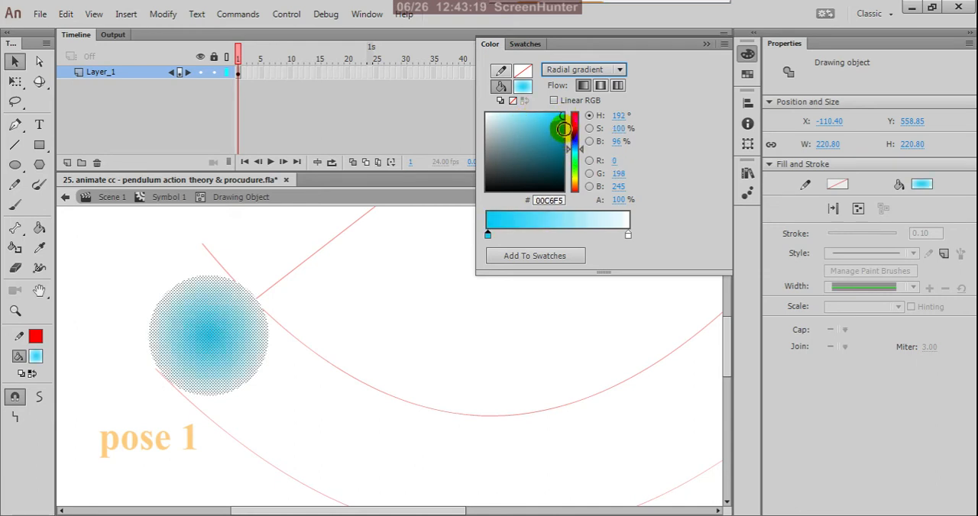
pyautogui.click(563, 126)
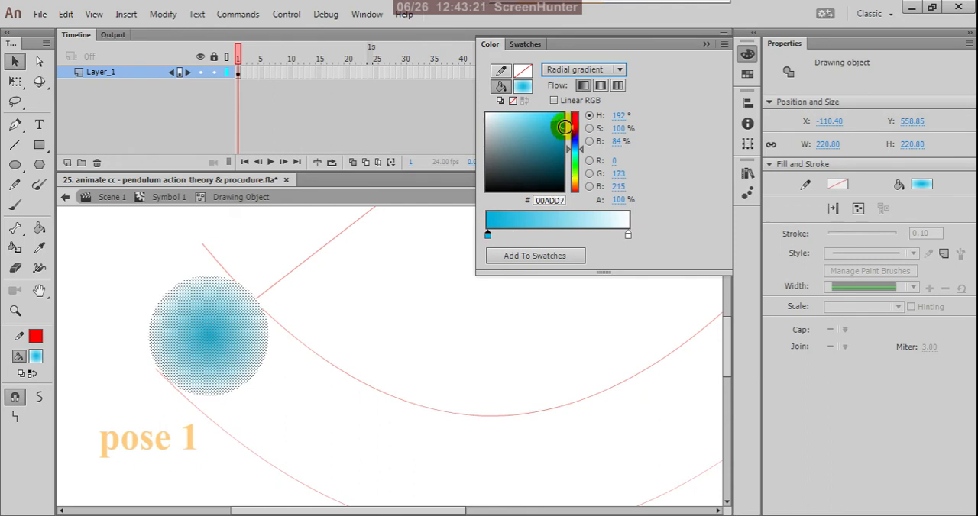
pyautogui.click(563, 127)
pyautogui.click(624, 233)
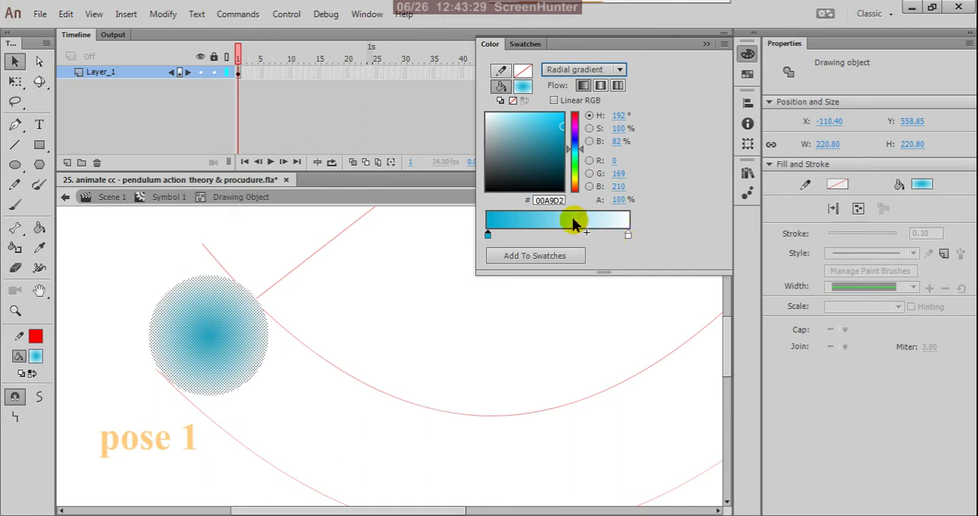
pyautogui.click(518, 311)
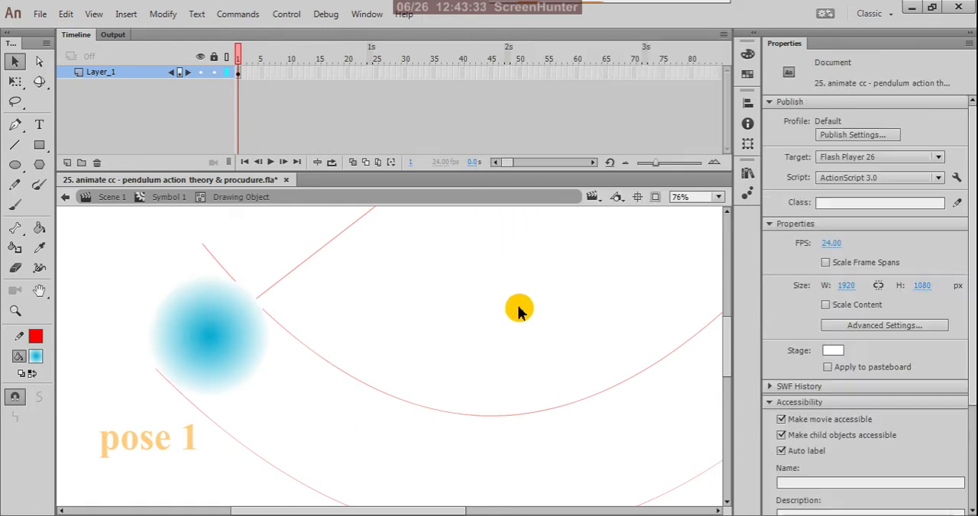
# Step: Leave the ball's drawing object and the pendulum symbol, returning to Scene 1
pyautogui.scroll(-2, 548, 282)
pyautogui.scroll(-1, 548, 282)
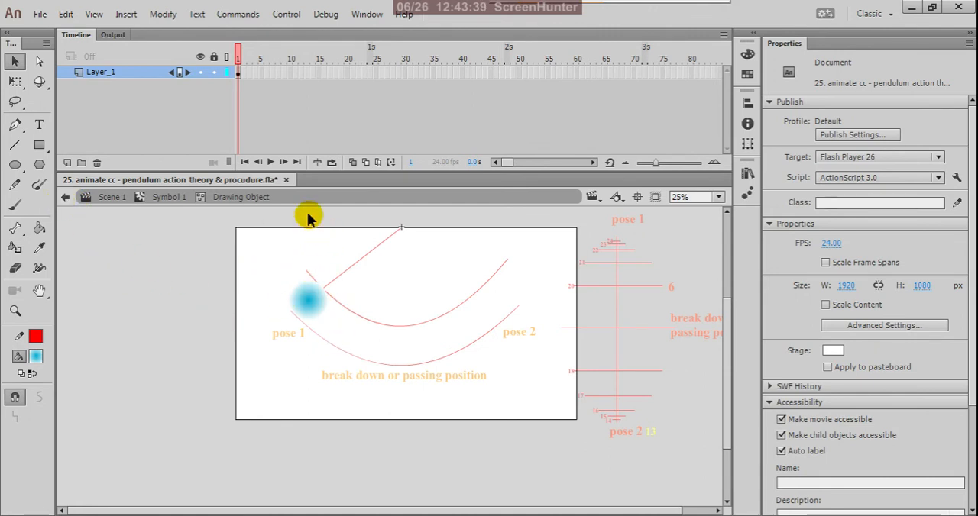
pyautogui.click(65, 198)
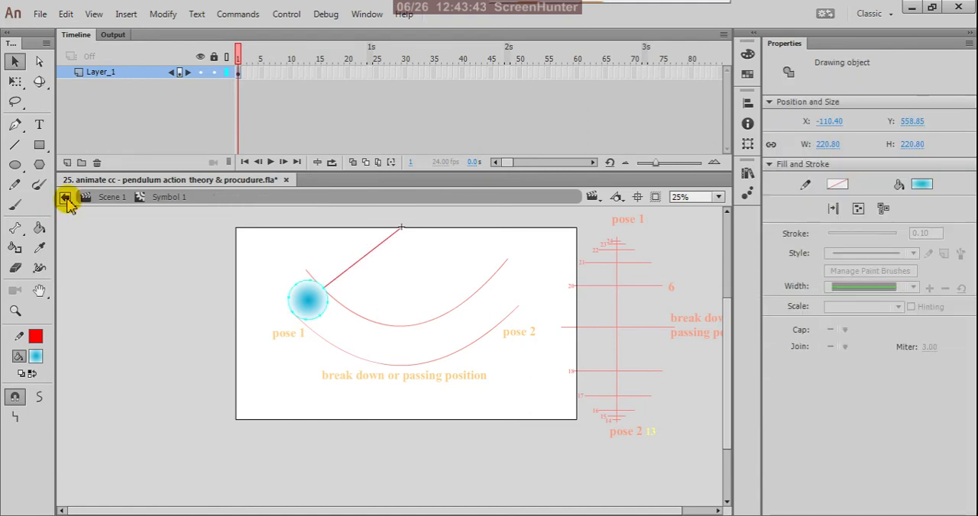
pyautogui.click(66, 197)
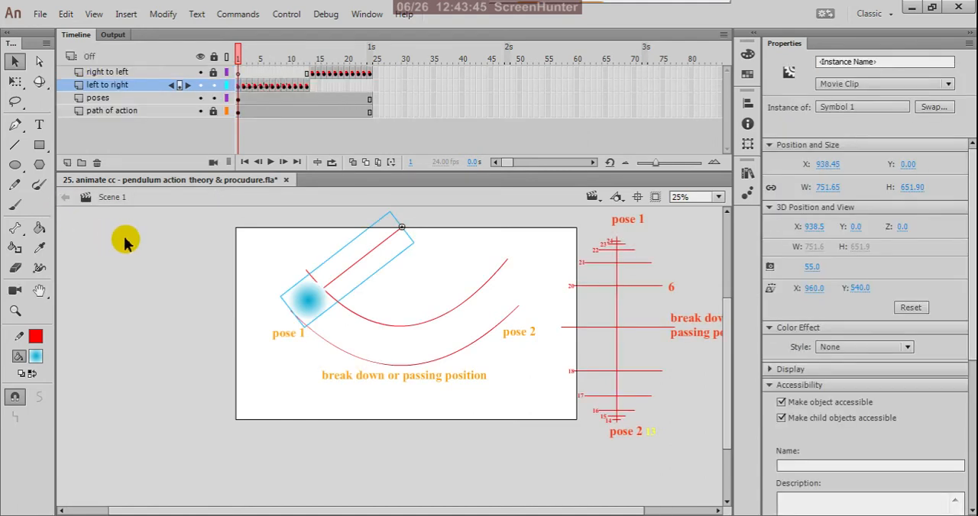
# Step: Deselect the pendulum, scrub through its swing and set the stage background colour to black #000000
pyautogui.click(128, 238)
pyautogui.moveTo(240, 52); pyautogui.dragTo(234, 136)
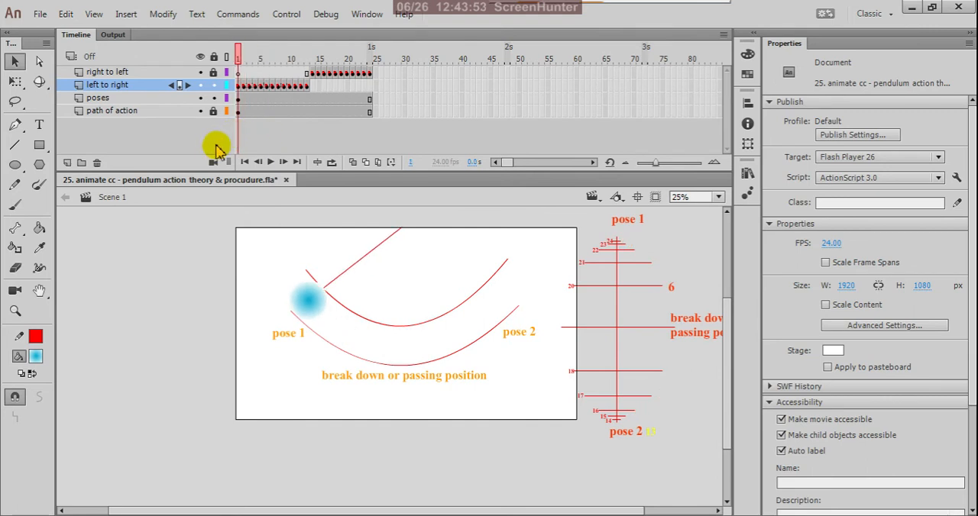
pyautogui.click(834, 352)
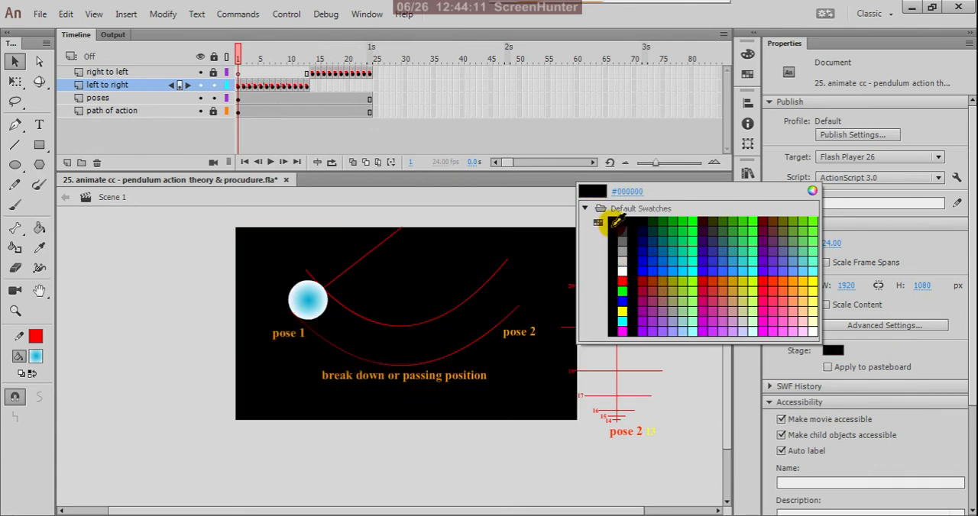
pyautogui.click(616, 223)
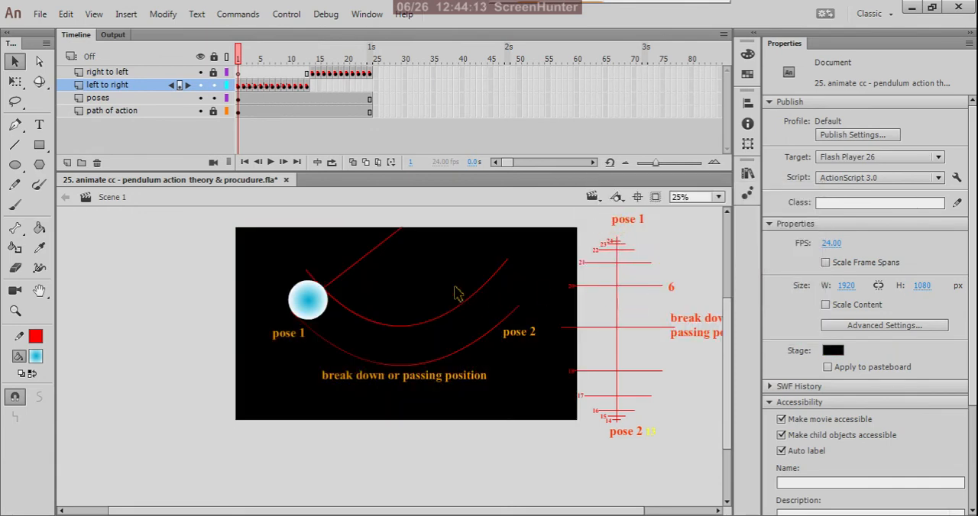
# Step: Inspect the blue gradient ball against the black stage and play the swing in a movie test
pyautogui.scroll(3, 457, 294)
pyautogui.click(277, 325)
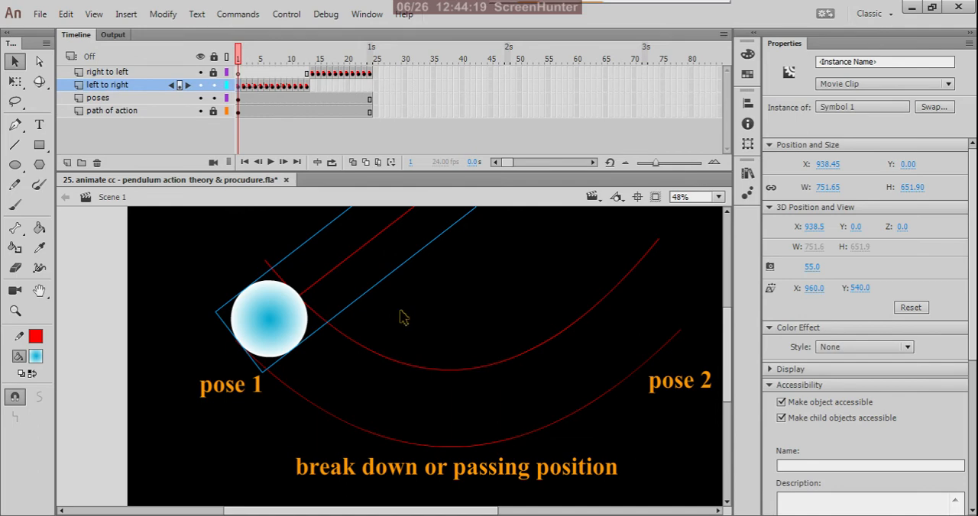
pyautogui.scroll(-3, 405, 317)
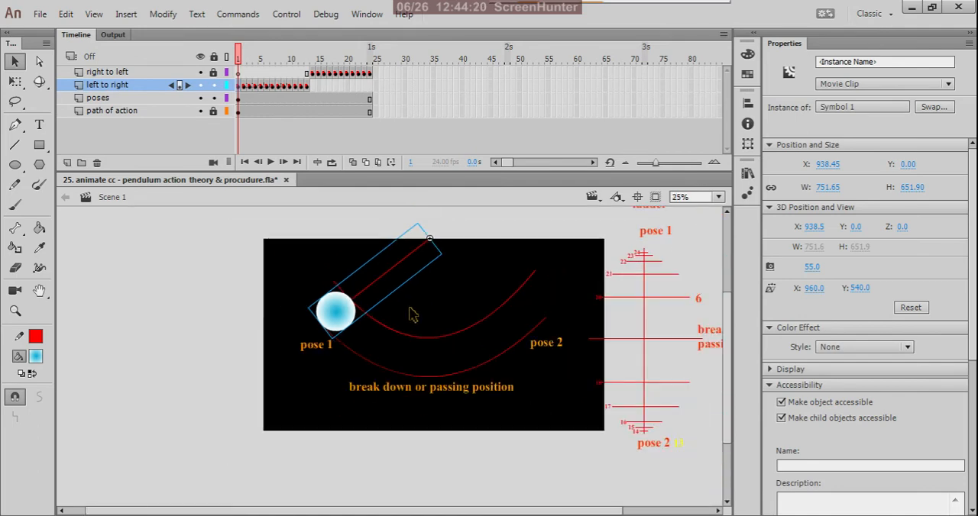
pyautogui.click(215, 294)
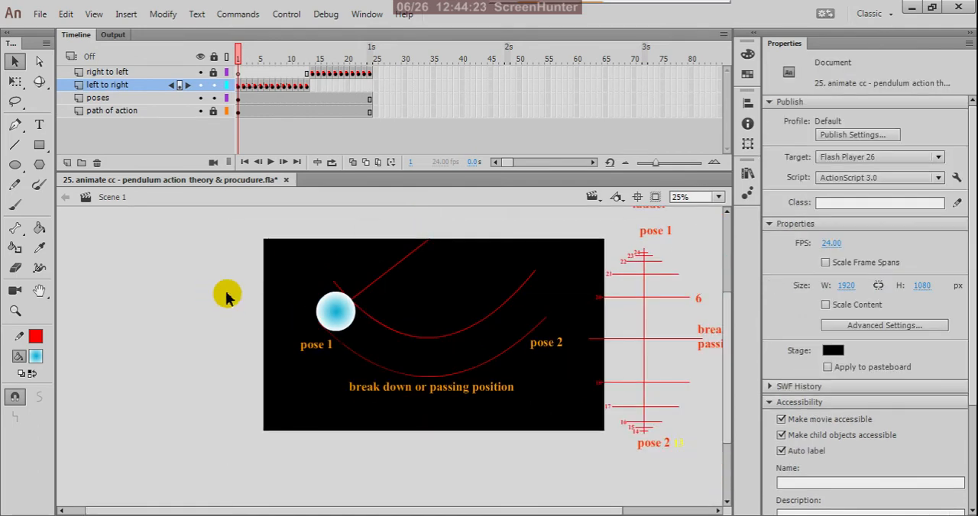
pyautogui.hotkey('ctrl', 'Return')
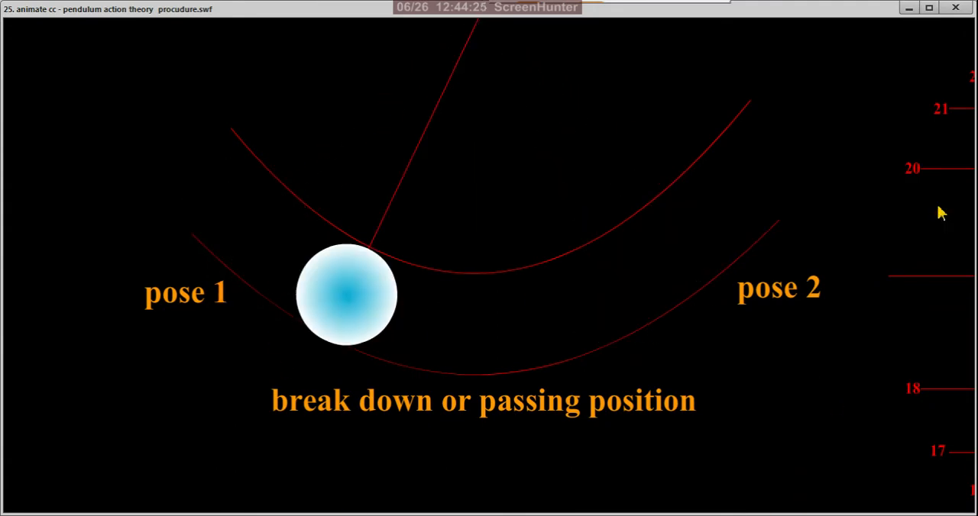
pyautogui.click(955, 7)
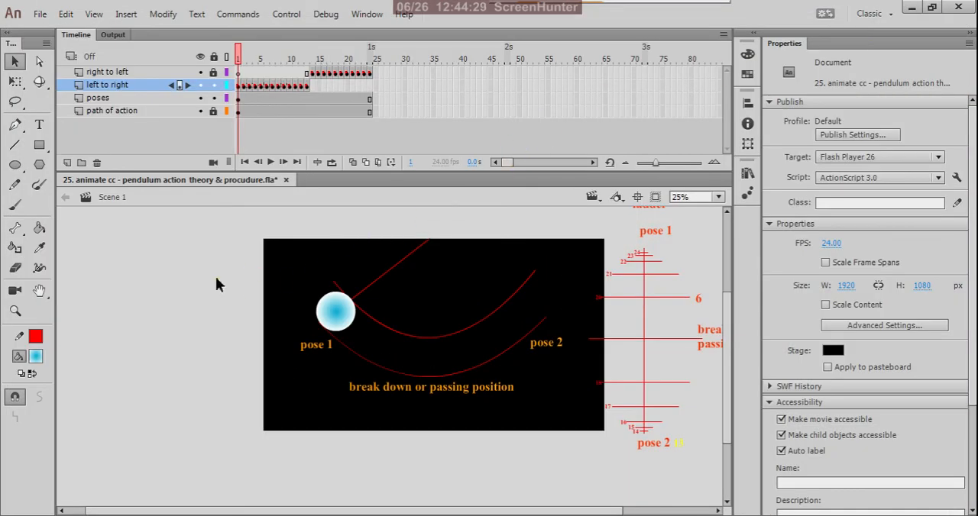
# Step: Open the ball's drawing object inside the pendulum symbol and change its fill to the white-to-black radial gradient
pyautogui.click(354, 331)
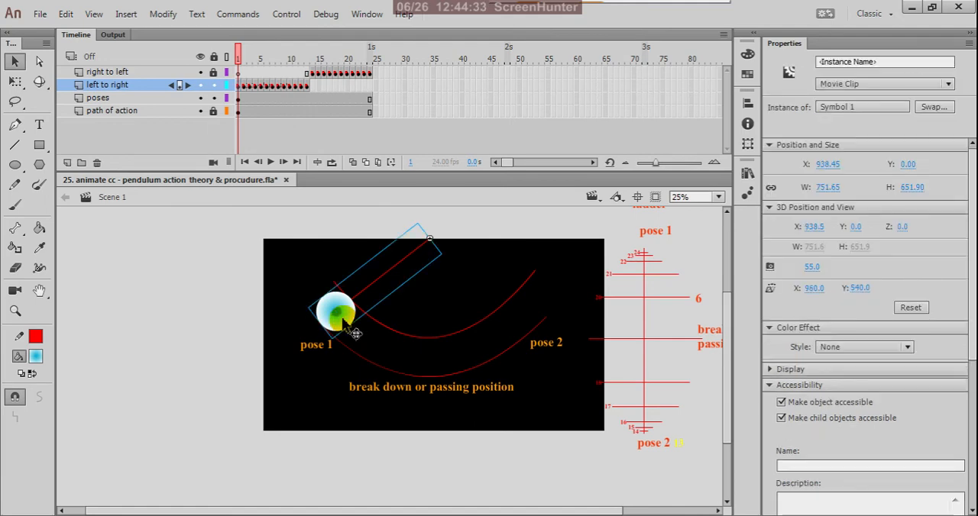
pyautogui.doubleClick(354, 331)
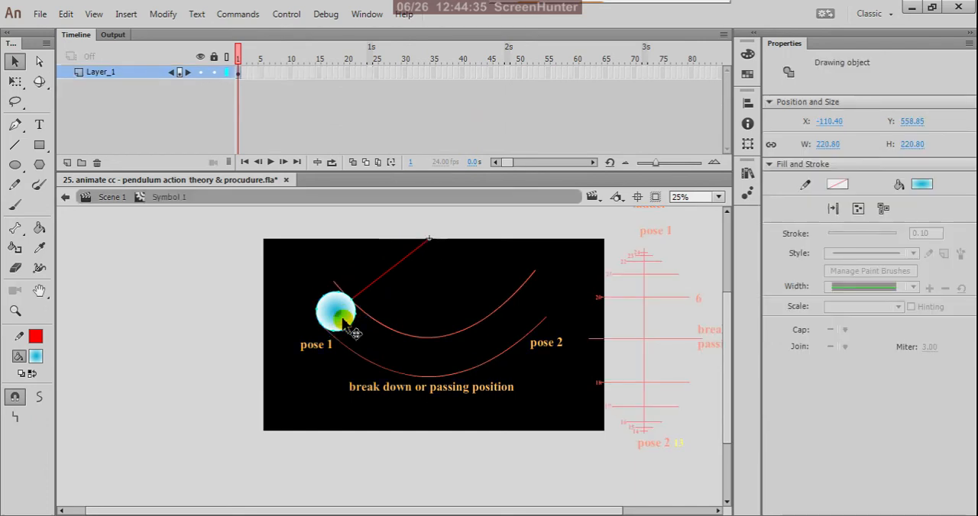
pyautogui.doubleClick(341, 318)
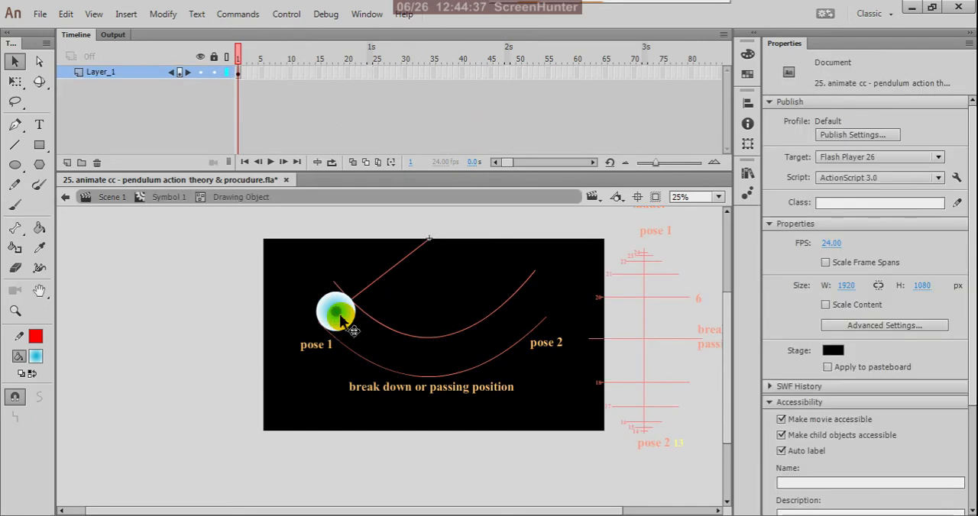
pyautogui.click(341, 318)
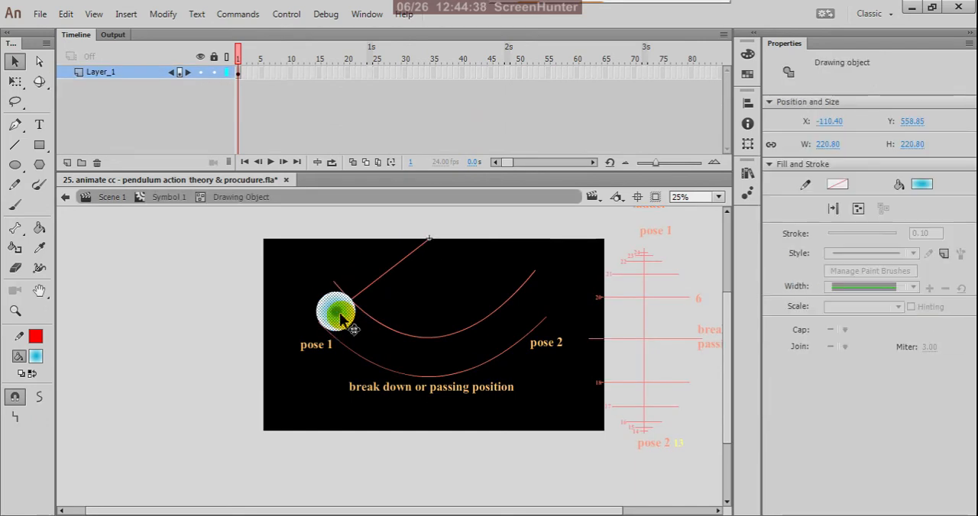
pyautogui.click(36, 358)
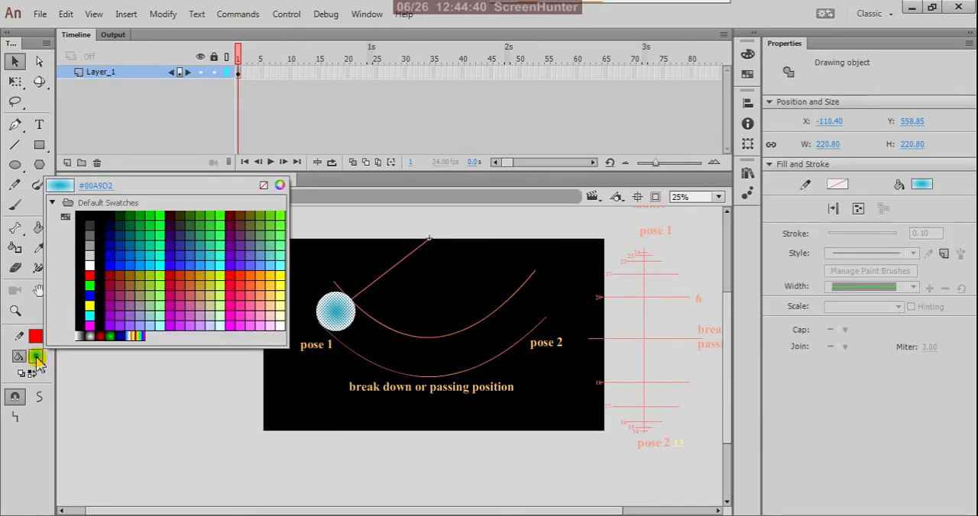
pyautogui.click(92, 336)
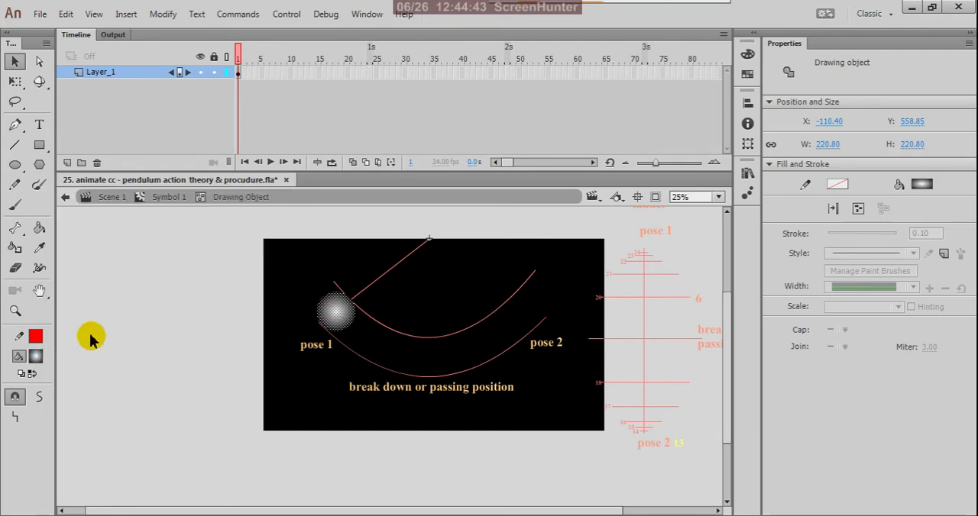
# Step: Set the stroke colour to none and deselect the ball to inspect its new shading
pyautogui.click(40, 340)
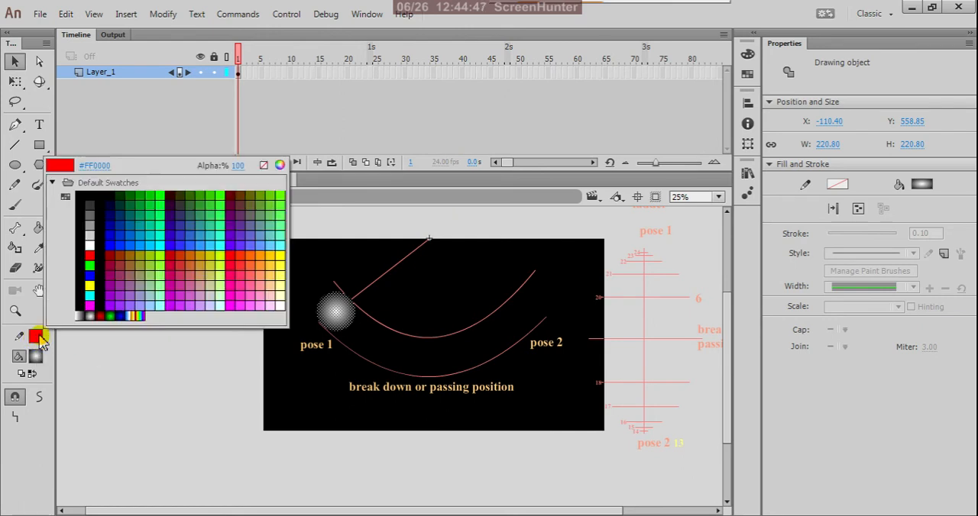
pyautogui.click(264, 165)
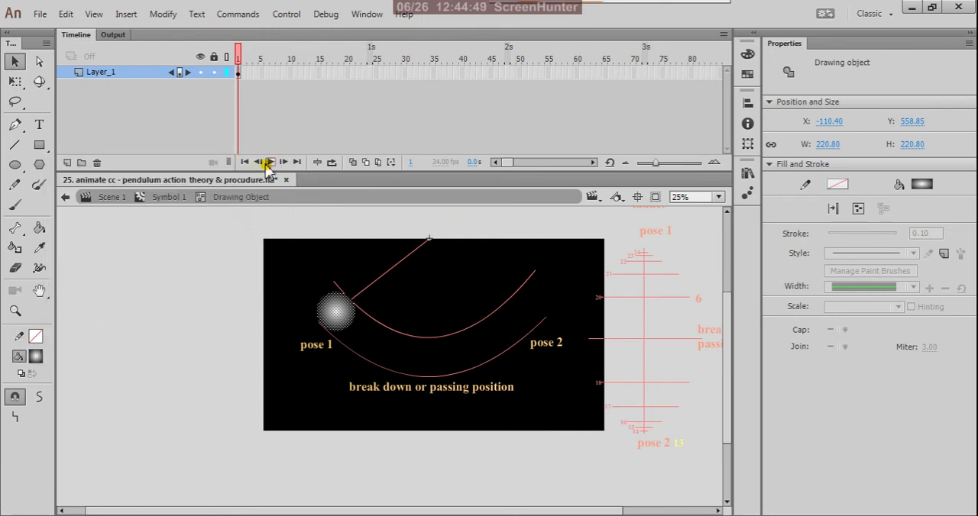
pyautogui.click(191, 296)
pyautogui.scroll(2, 378, 283)
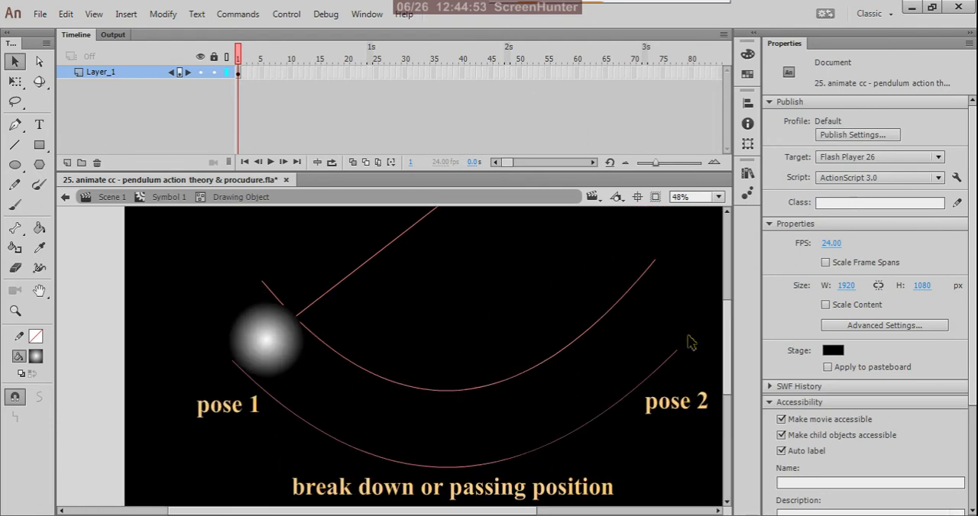
# Step: Set the stage background colour to white #FFFFFF
pyautogui.click(833, 351)
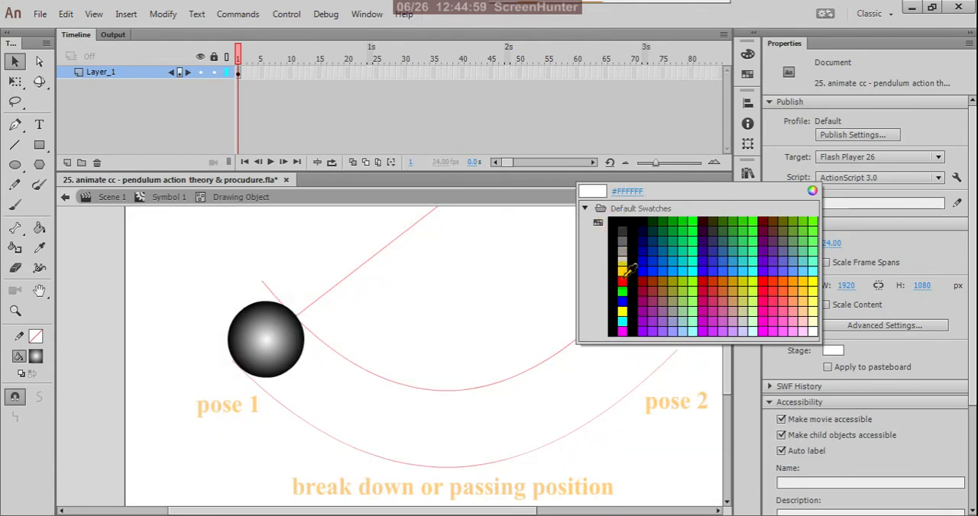
pyautogui.click(628, 269)
pyautogui.hotkey('ctrl', '-')
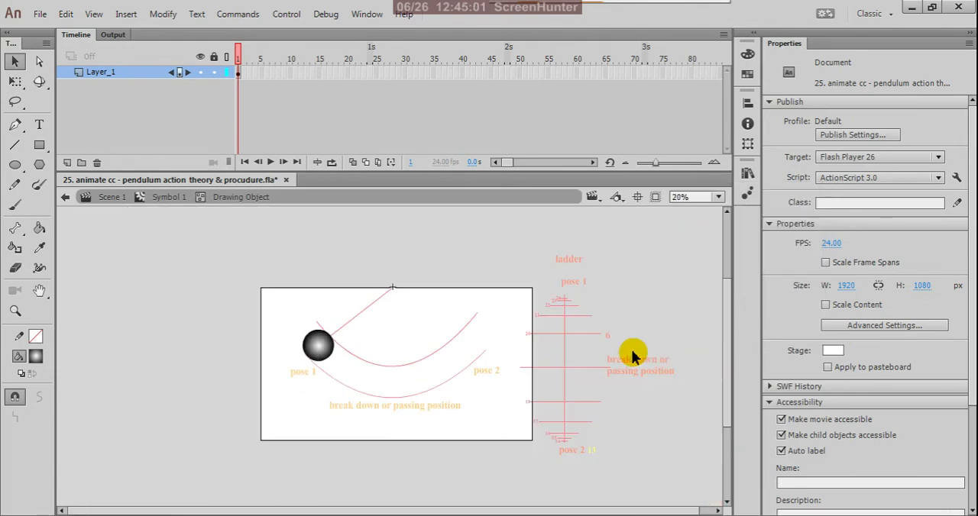
# Step: Leave the ball's drawing object and the pendulum symbol, return to Scene 1 and deselect the pendulum
pyautogui.click(65, 199)
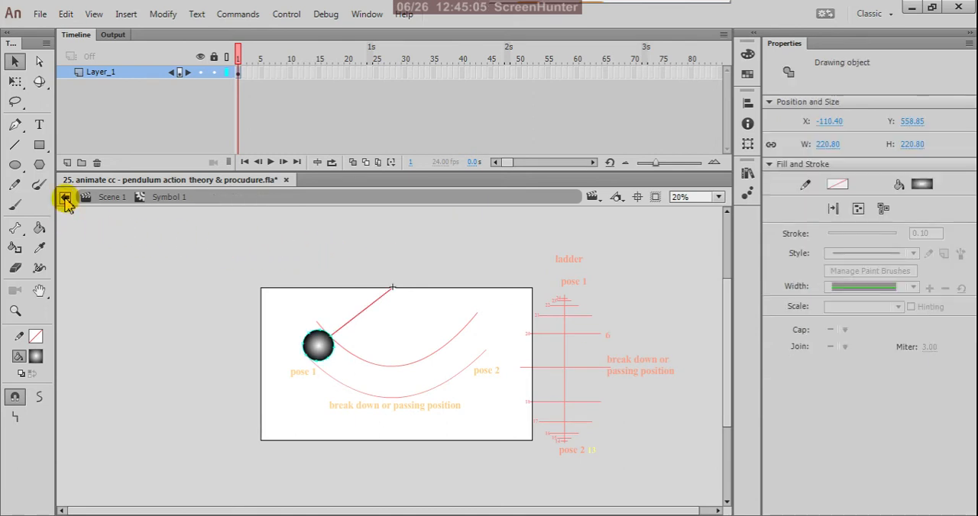
pyautogui.click(65, 200)
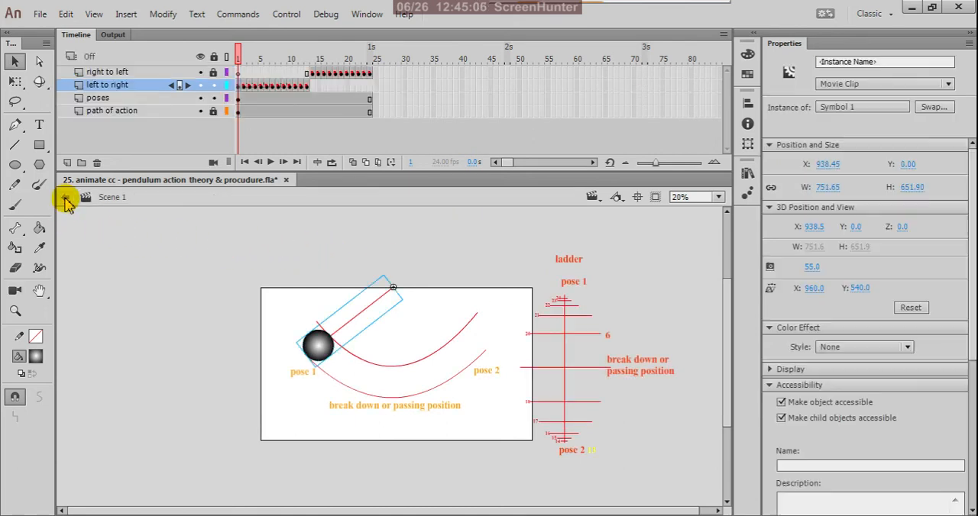
pyautogui.click(336, 277)
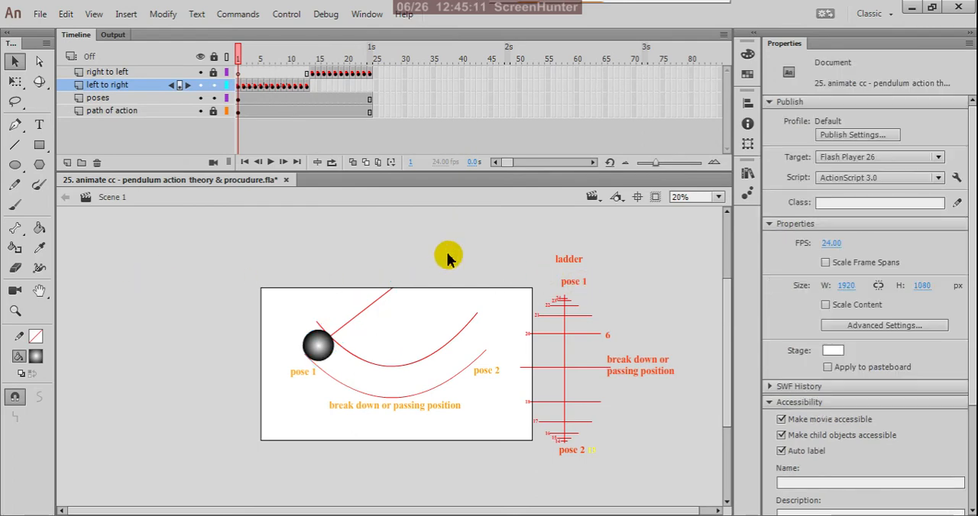
# Step: Play the swing in a movie test, close the preview and scrub through the timeline back to frame 1
pyautogui.hotkey('ctrl', 'Return')
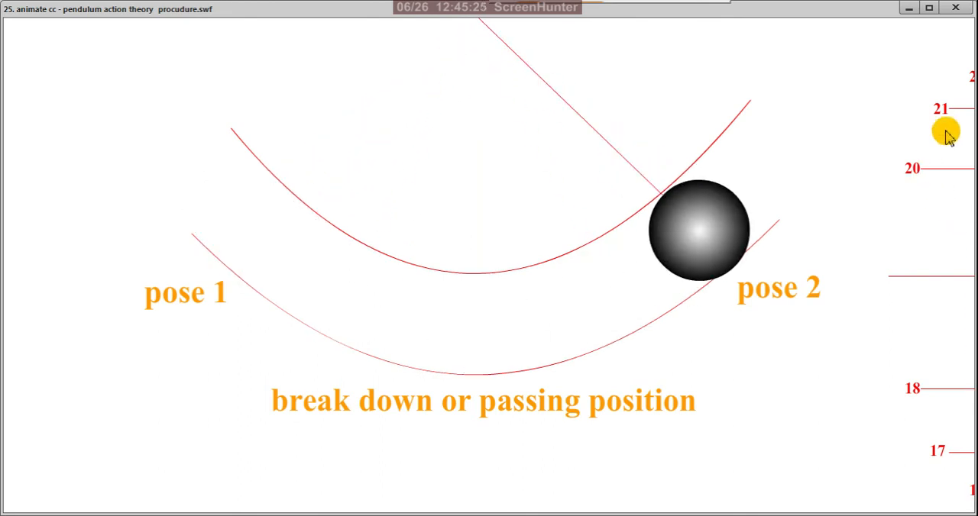
pyautogui.click(957, 8)
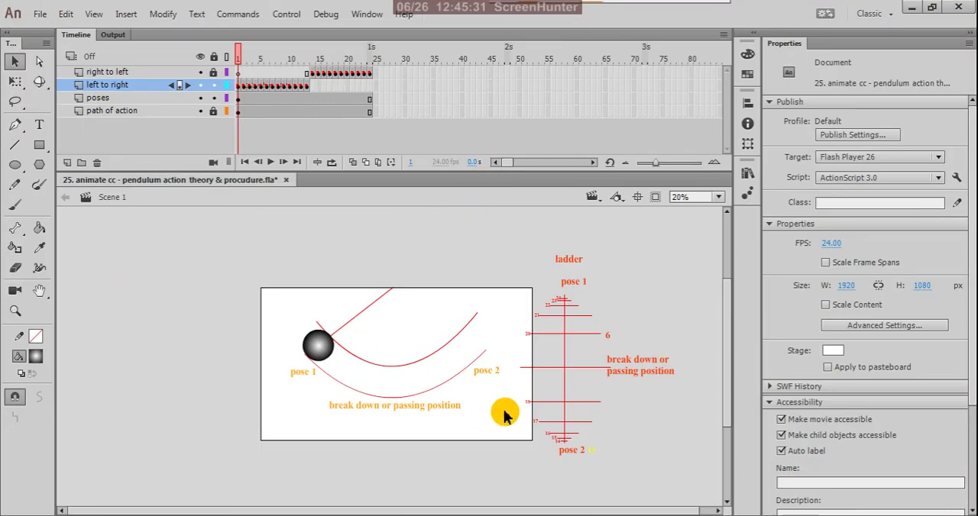
pyautogui.click(249, 57)
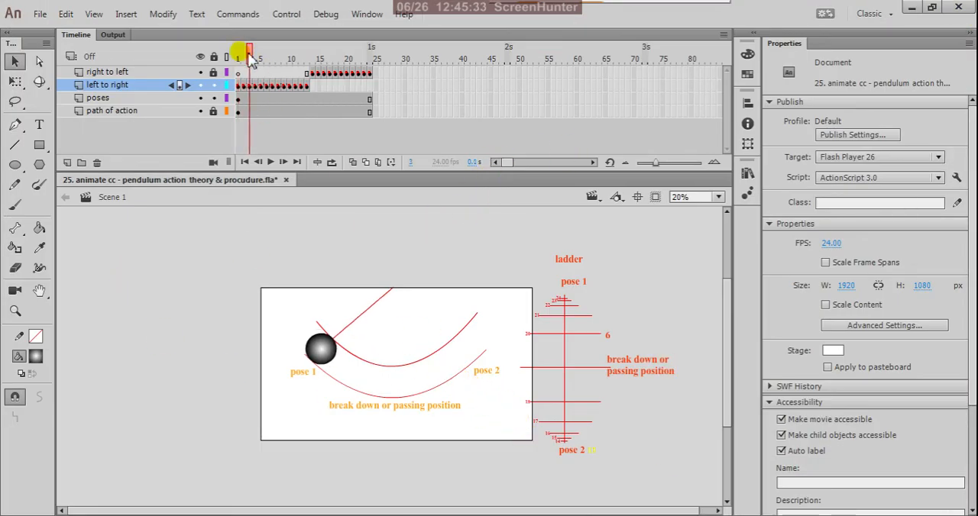
pyautogui.moveTo(249, 56); pyautogui.dragTo(223, 94)
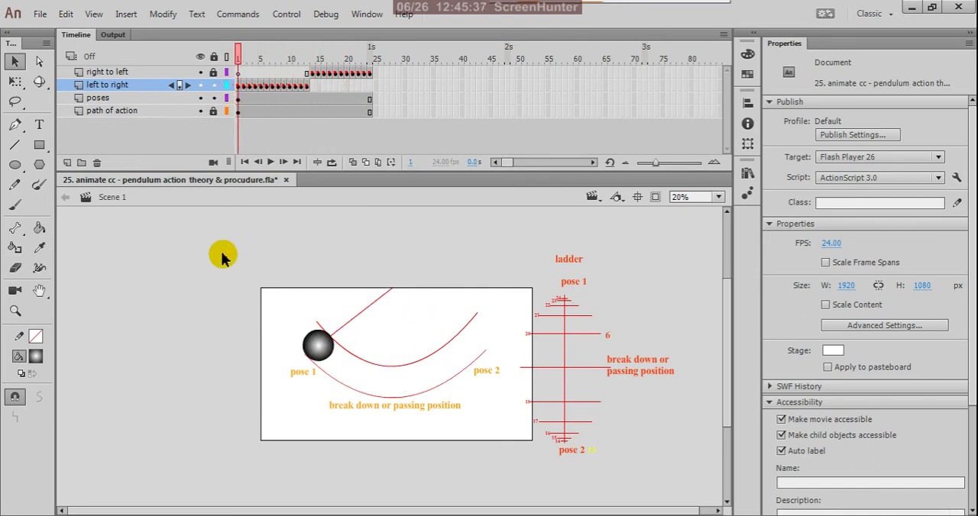
# Step: Save the document and scrub through the pendulum swing, ending at frame 1
pyautogui.hotkey('ctrl', 's')
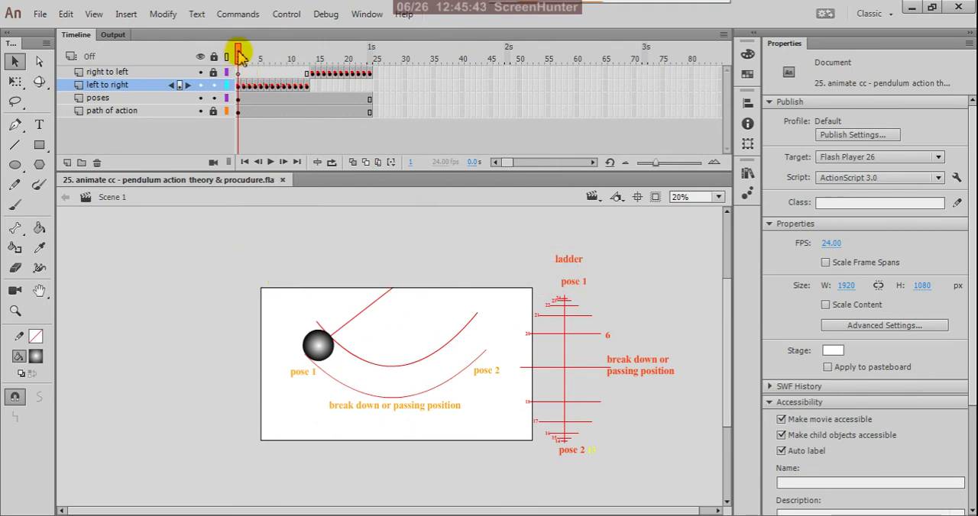
pyautogui.moveTo(241, 61); pyautogui.dragTo(228, 102)
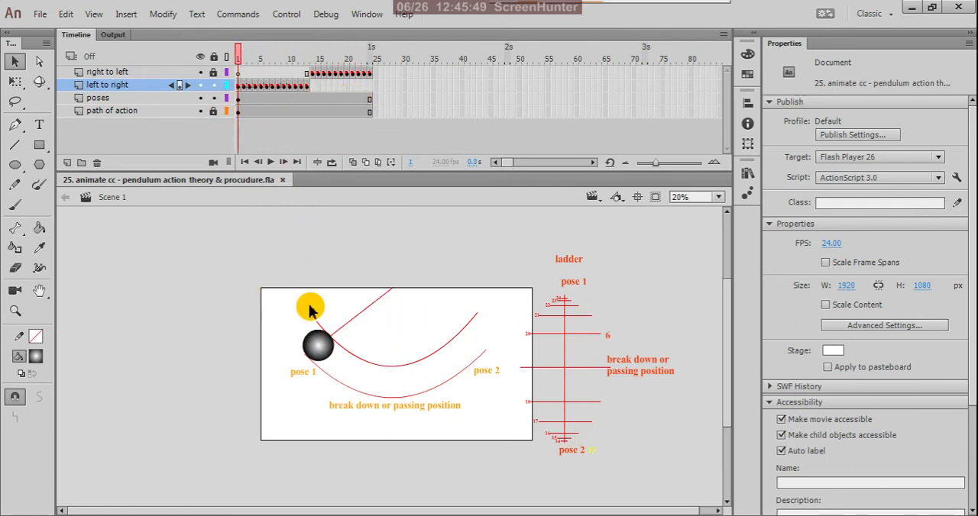
# Step: Convert the "poses" layer into a guide layer and test the movie without the pose labels and ladder
pyautogui.keyDown('ctrl'); pyautogui.scroll(2, 392, 374); pyautogui.keyUp('ctrl')
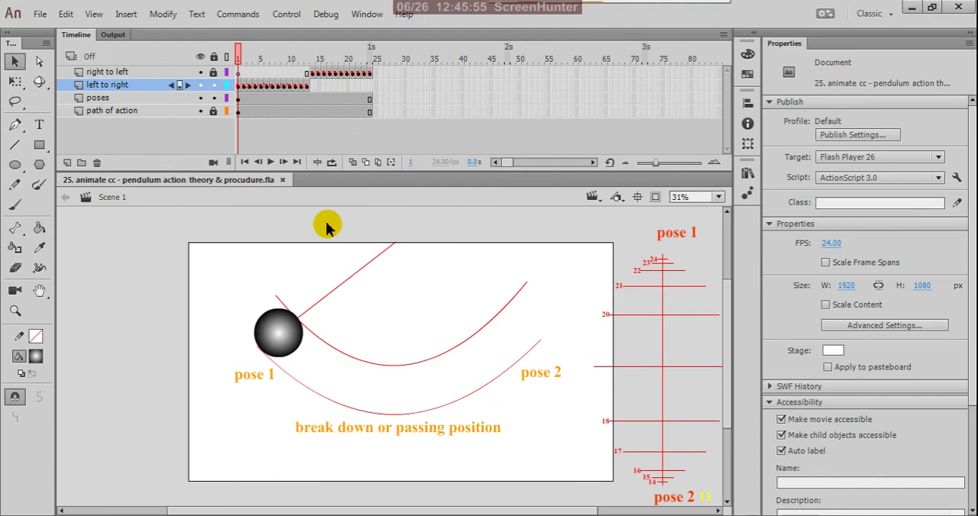
pyautogui.click(115, 98)
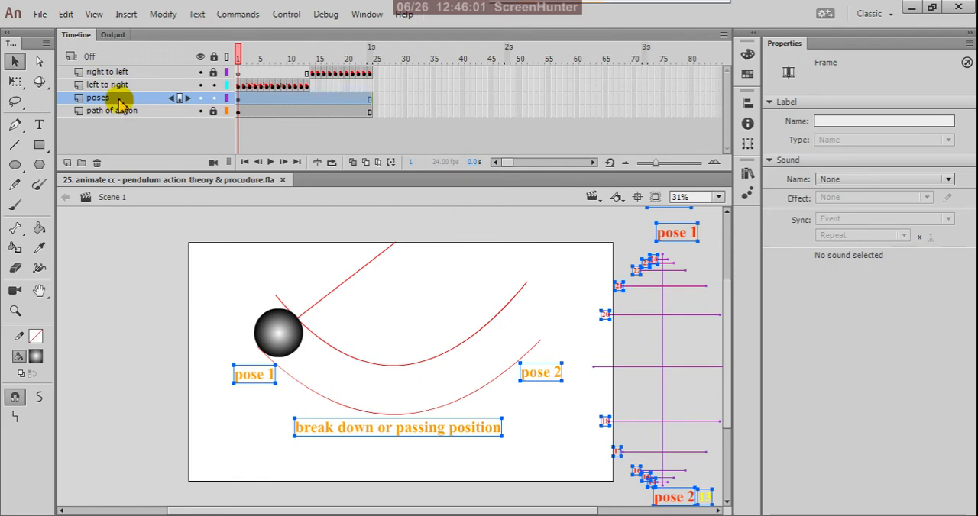
pyautogui.rightClick(120, 104)
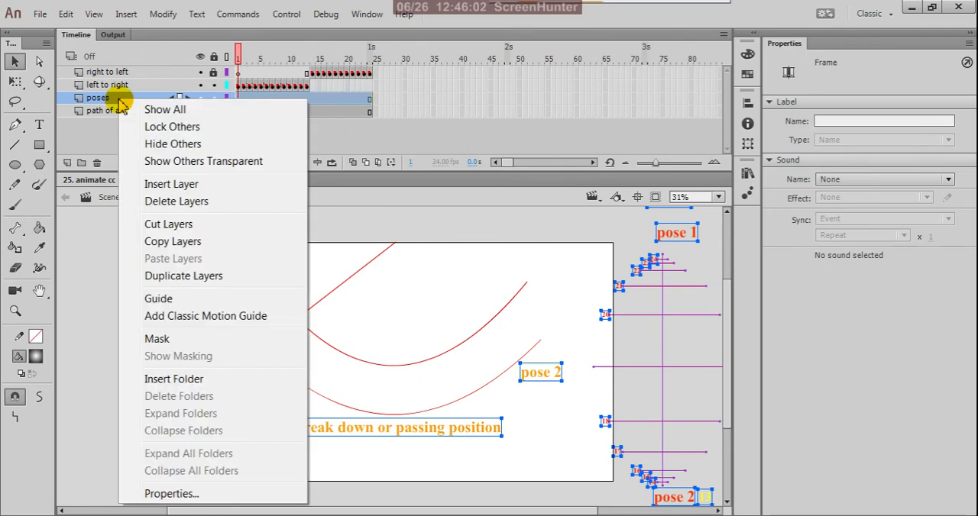
pyautogui.click(155, 298)
pyautogui.click(170, 281)
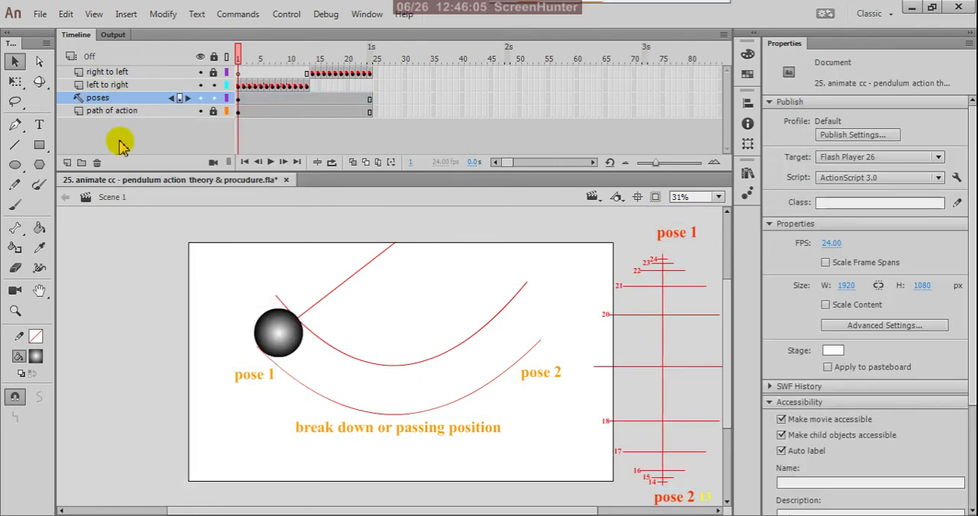
pyautogui.click(120, 102)
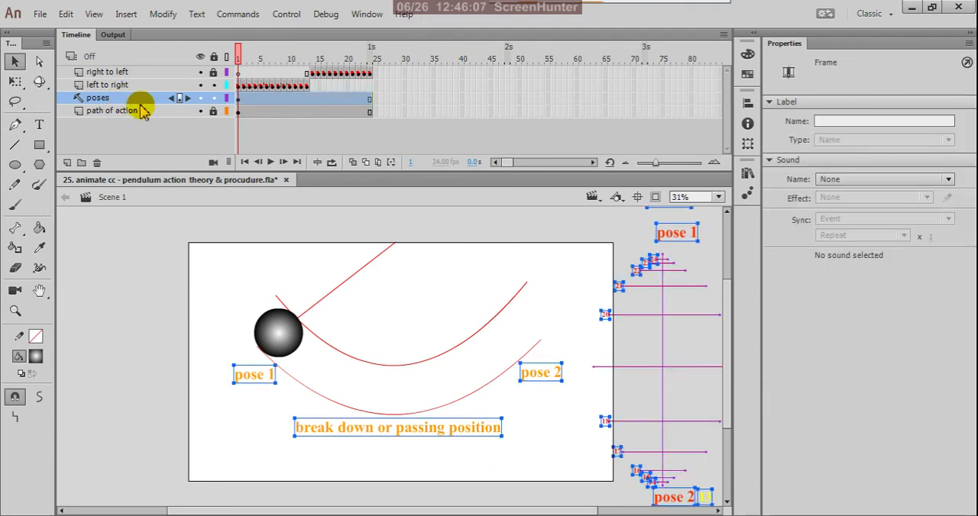
pyautogui.click(161, 139)
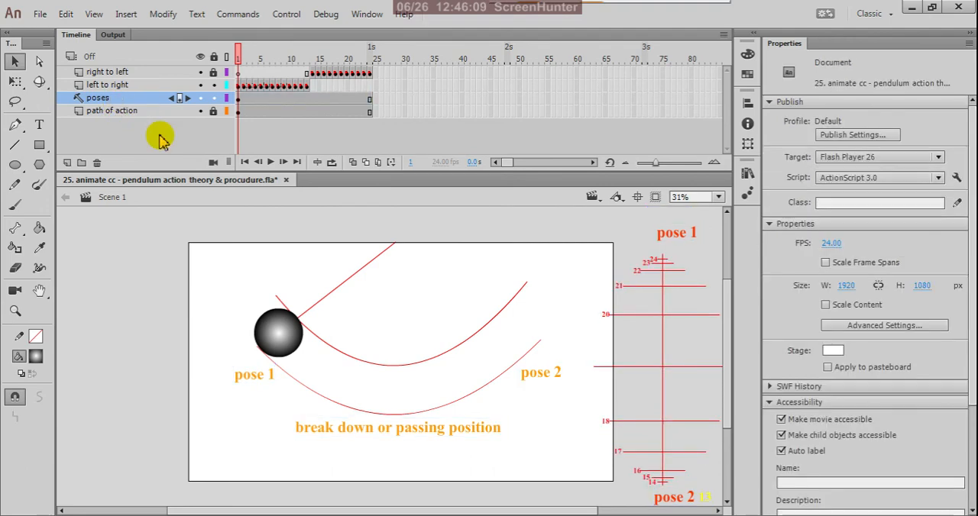
pyautogui.hotkey('ctrl', 'Return')
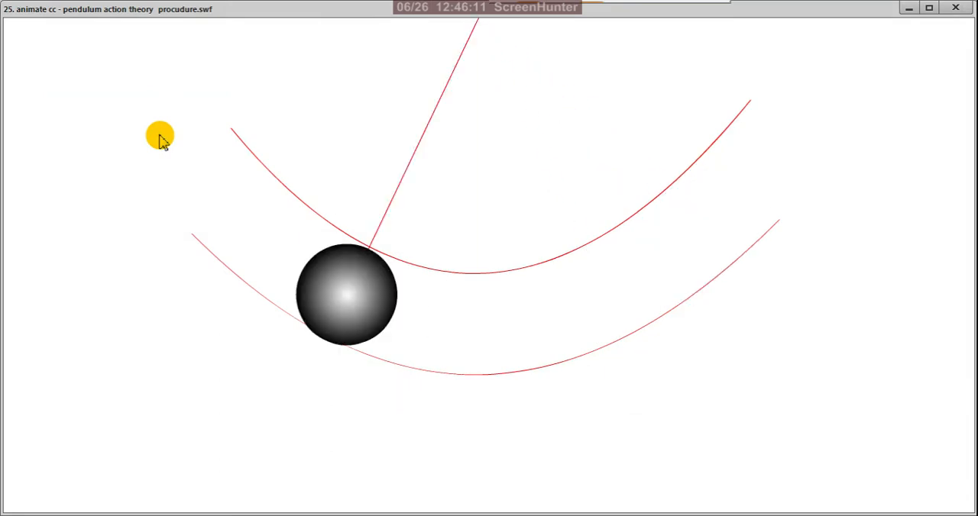
# Step: Close the movie preview and convert the "path of action" layer into a guide layer
pyautogui.click(958, 8)
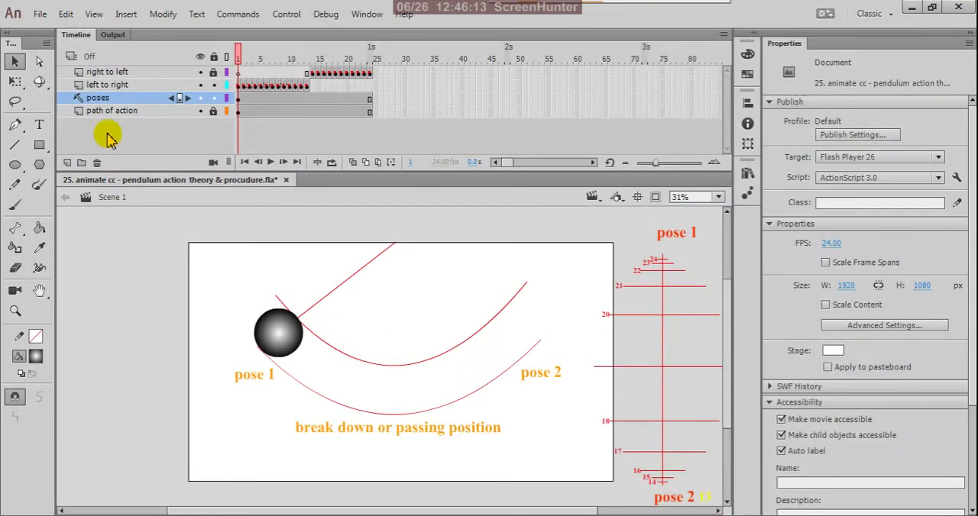
pyautogui.click(200, 112)
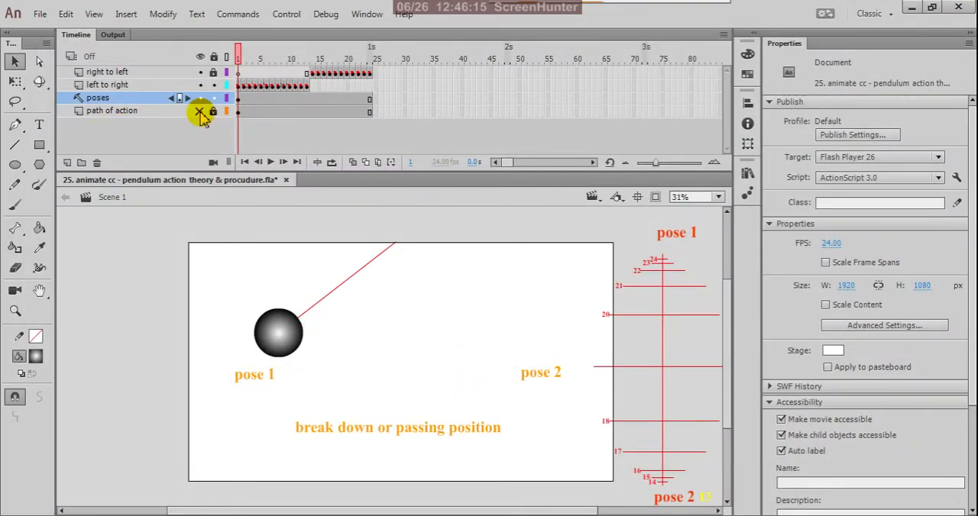
pyautogui.click(200, 112)
pyautogui.click(145, 112)
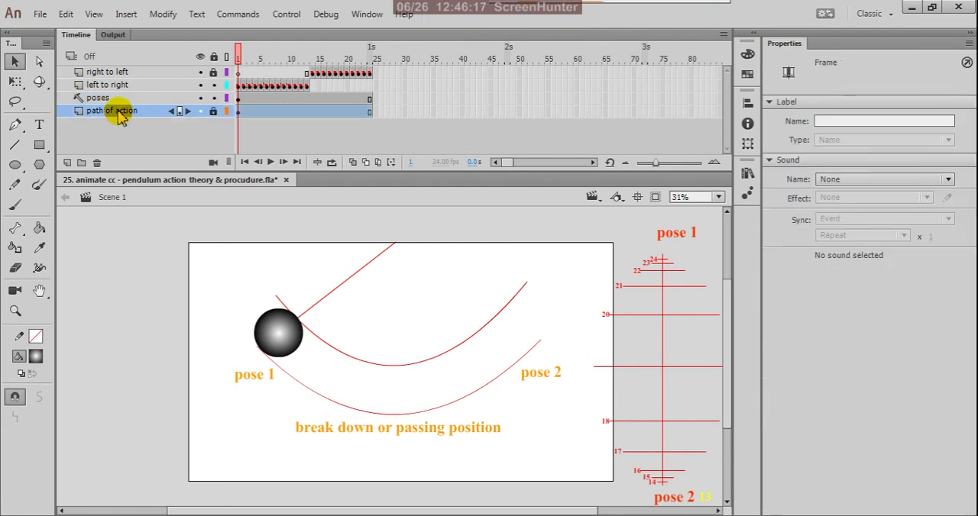
pyautogui.rightClick(120, 116)
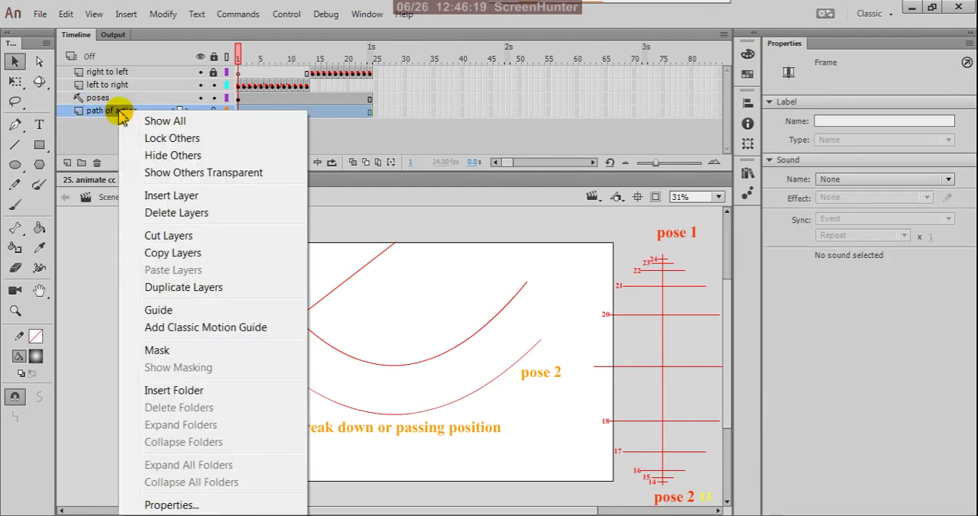
pyautogui.click(164, 309)
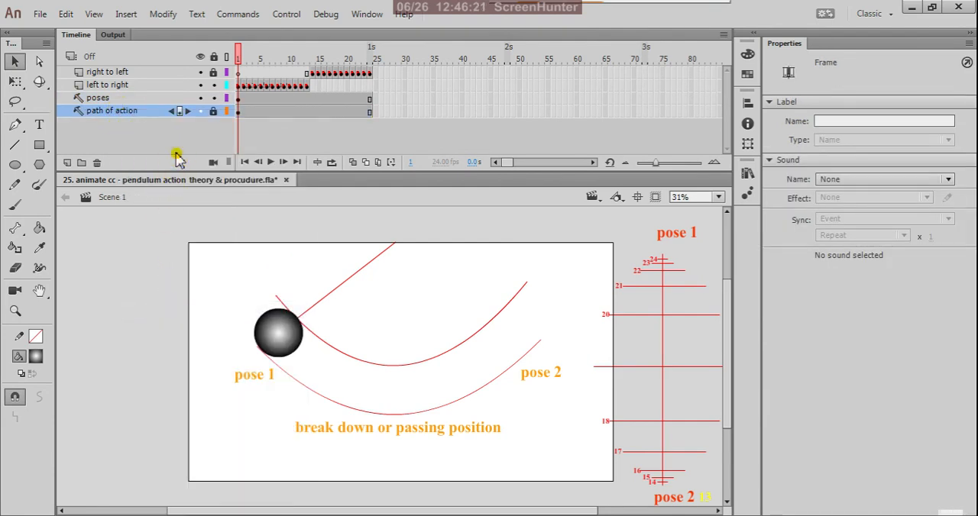
# Step: Test the movie to check the swing without the arc lines, and close the preview
pyautogui.click(175, 155)
pyautogui.hotkey('ctrl', 'Return')
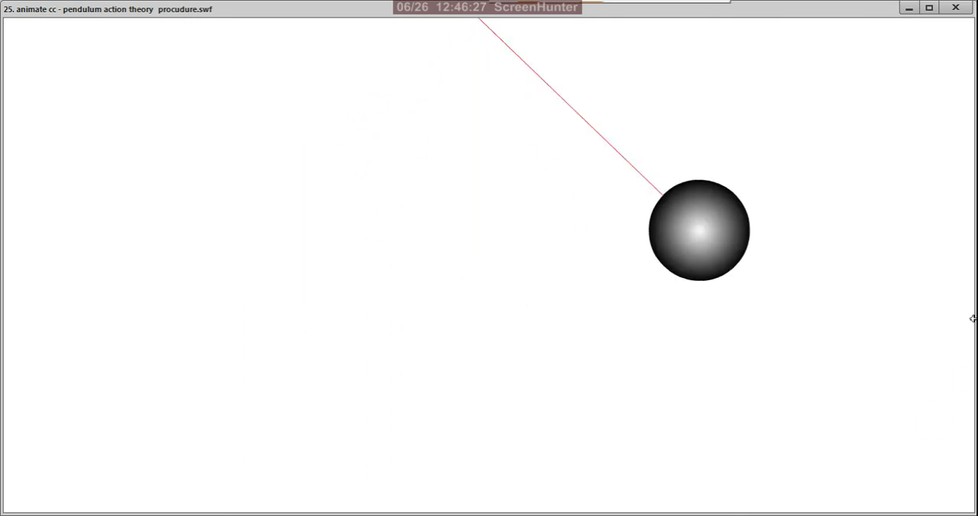
pyautogui.click(957, 10)
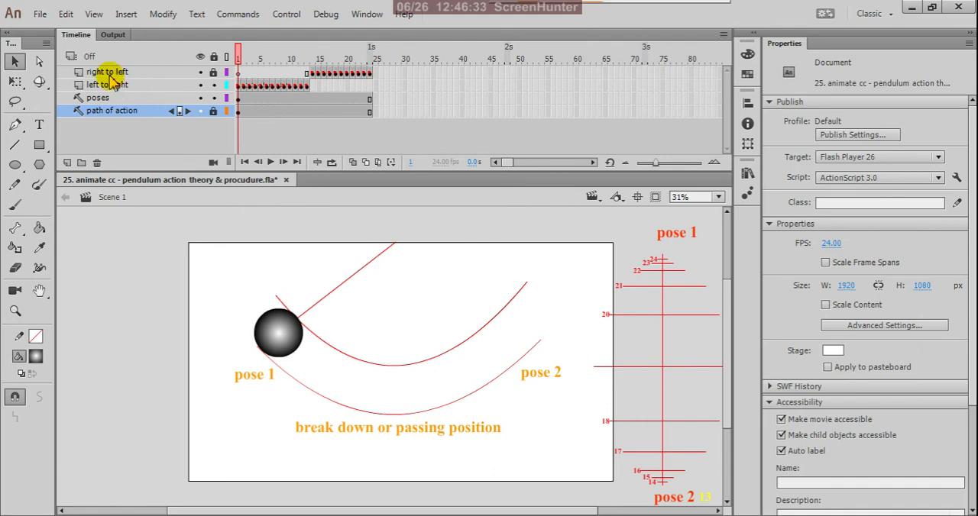
# Step: Add a new layer beneath the "path of action" layer and name it "pendulum animation"
pyautogui.click(72, 58)
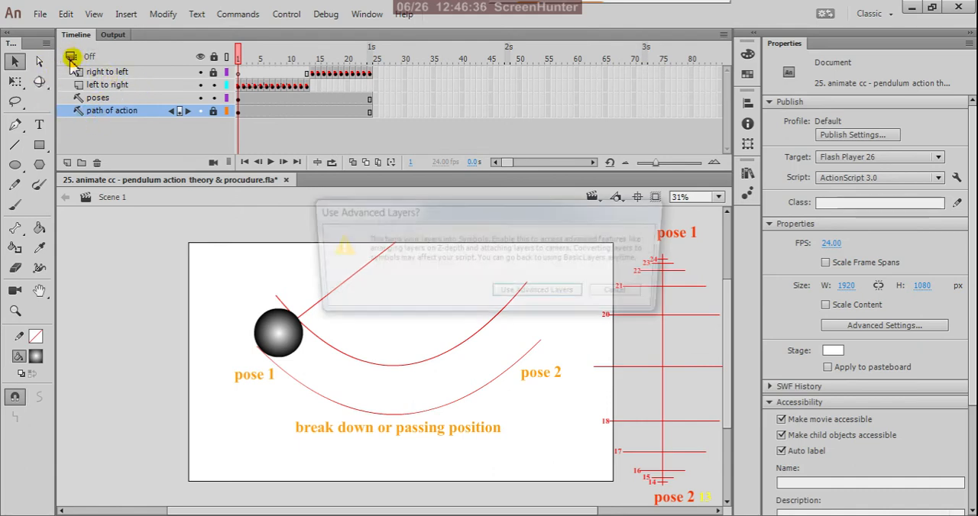
pyautogui.click(623, 296)
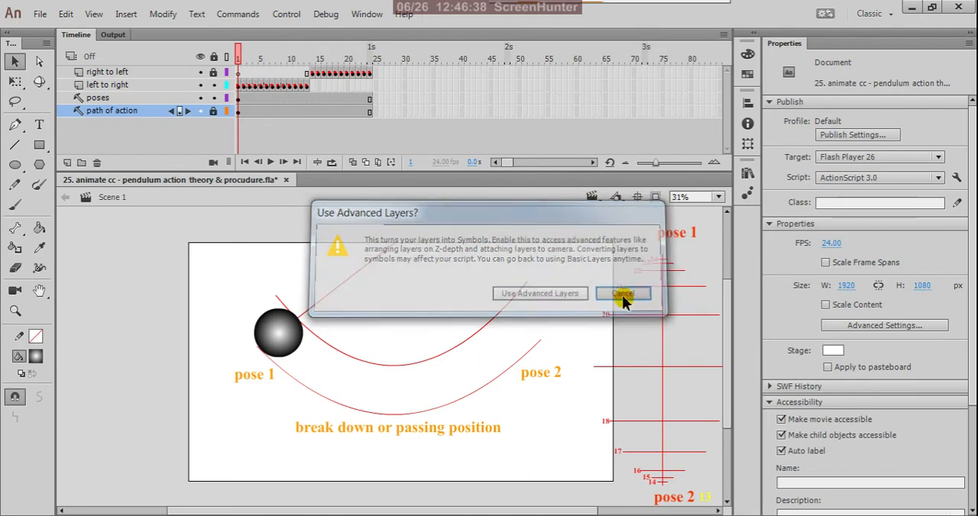
pyautogui.click(67, 162)
pyautogui.moveTo(112, 112); pyautogui.dragTo(119, 137)
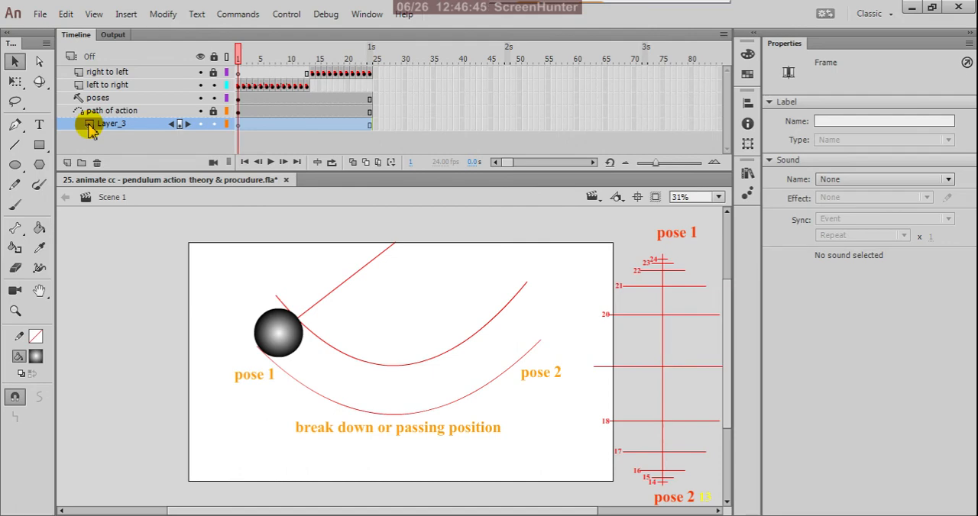
pyautogui.doubleClick(89, 125)
pyautogui.click(594, 149)
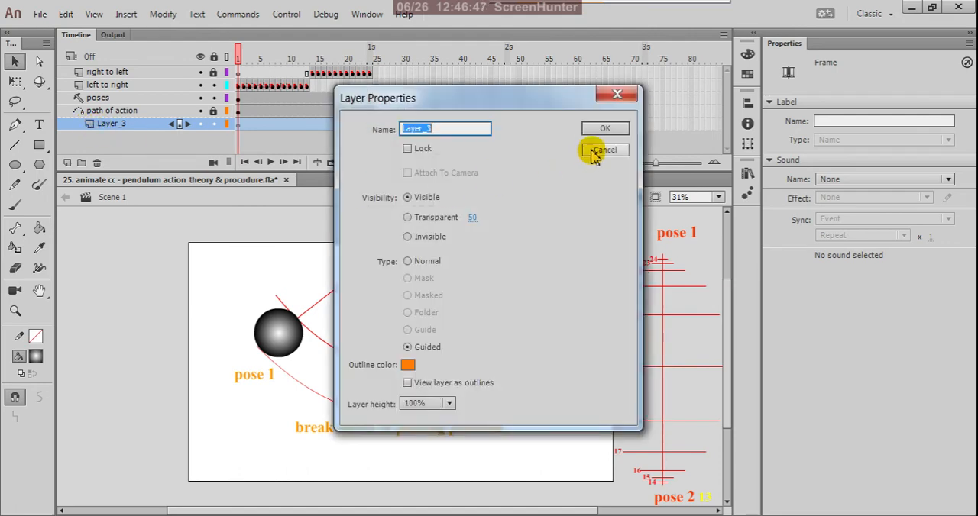
pyautogui.doubleClick(117, 125)
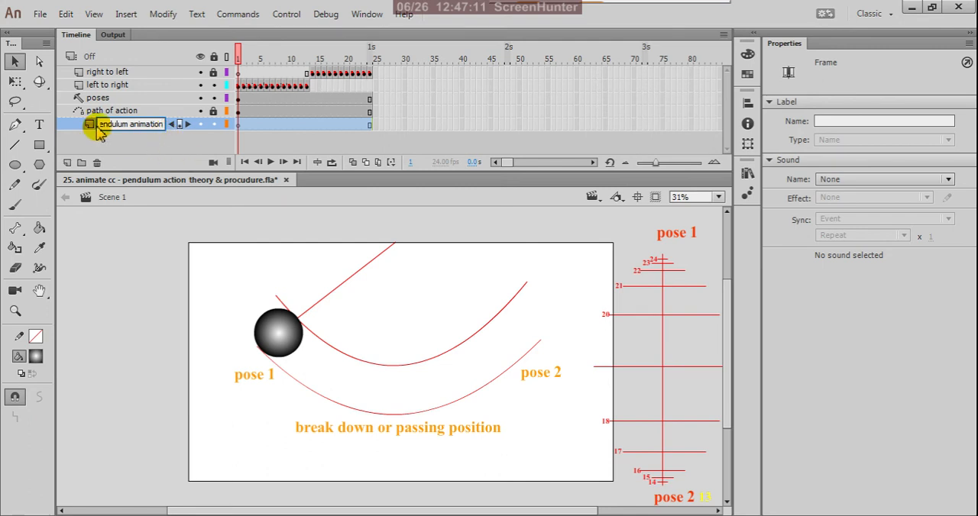
# Step: Copy the new layer's name and paste it as static text on frame 1, near the stage's upper edge beside the string
pyautogui.moveTo(100, 125); pyautogui.dragTo(189, 137)
pyautogui.hotkey('ctrl', 'c')
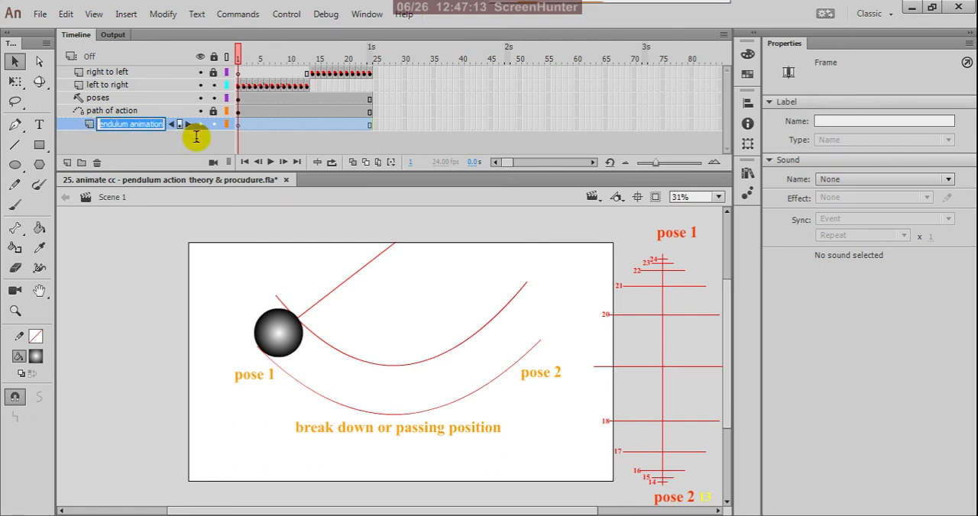
pyautogui.click(169, 145)
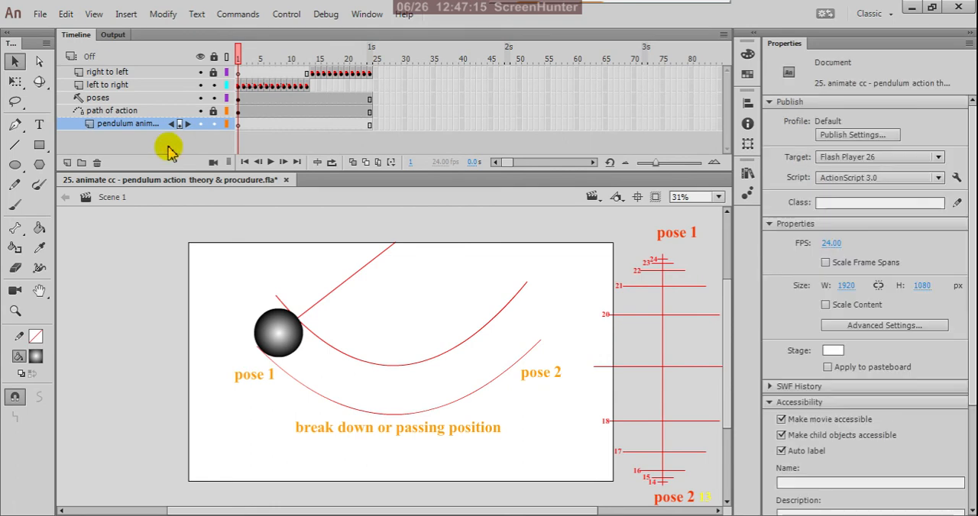
pyautogui.click(238, 126)
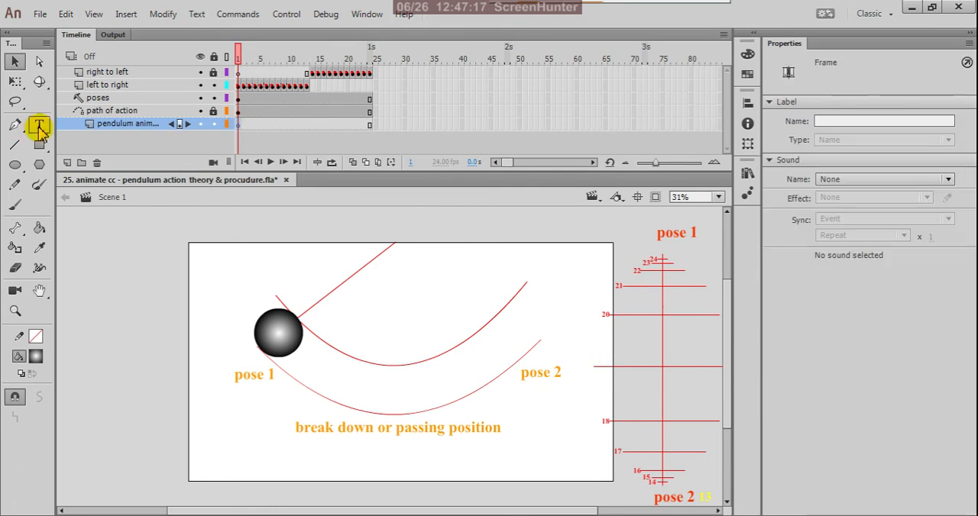
pyautogui.click(39, 124)
pyautogui.click(431, 260)
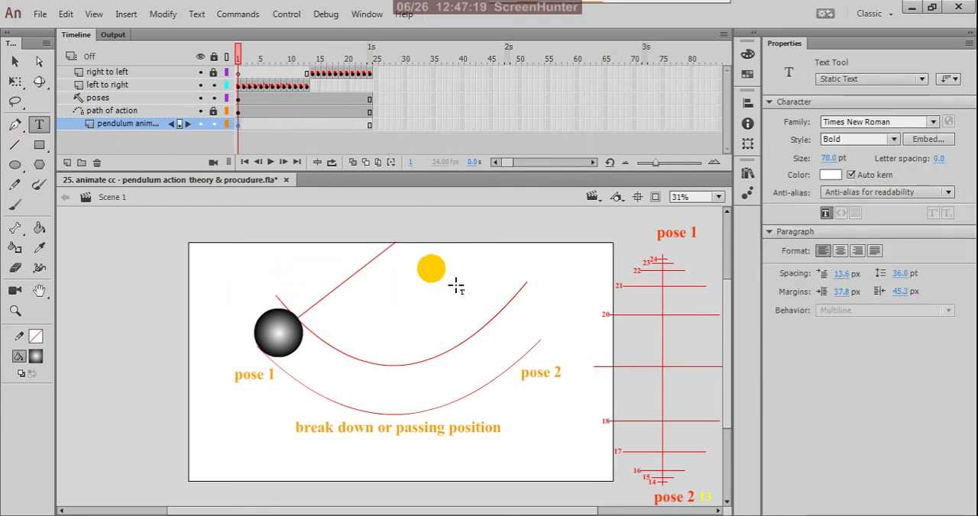
pyautogui.hotkey('ctrl', 'v')
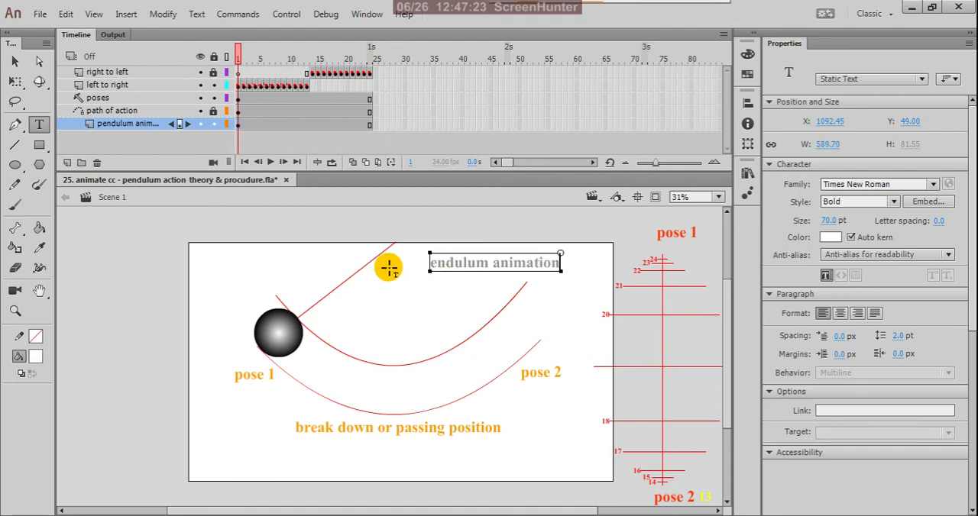
# Step: Widen the text box to about 617 px and correct its text to "pendulum animation" on two lines
pyautogui.moveTo(429, 254); pyautogui.dragTo(424, 254)
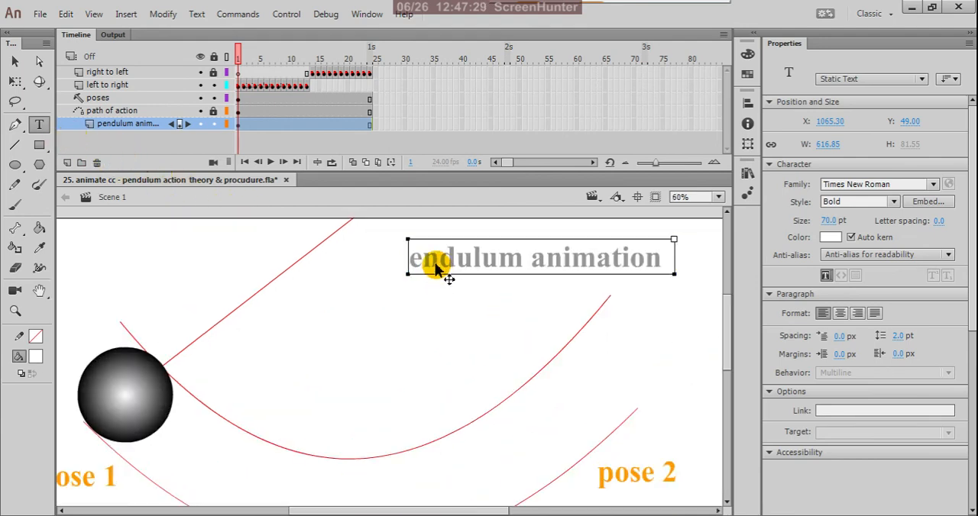
pyautogui.scroll(2, 445, 272)
pyautogui.click(411, 262)
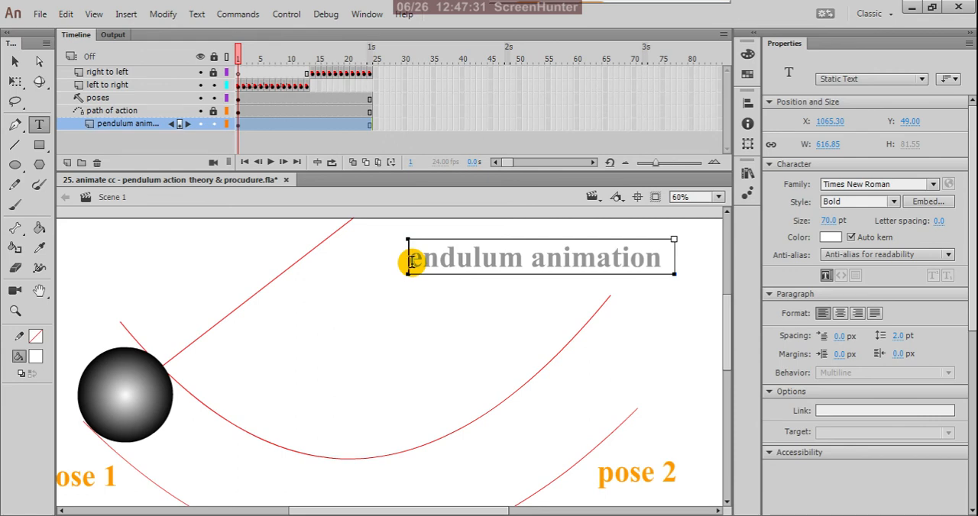
pyautogui.write('pendulum')
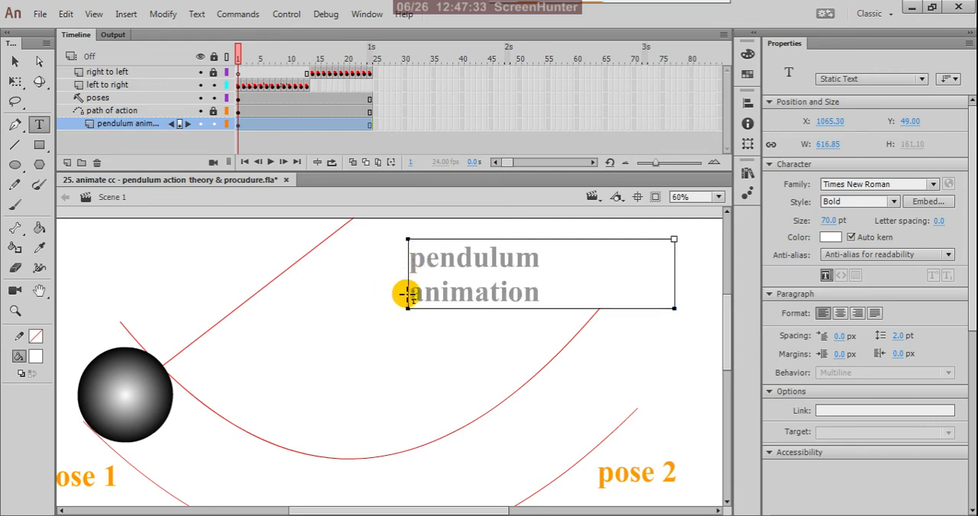
pyautogui.click(411, 296)
pyautogui.press('BackSpace')
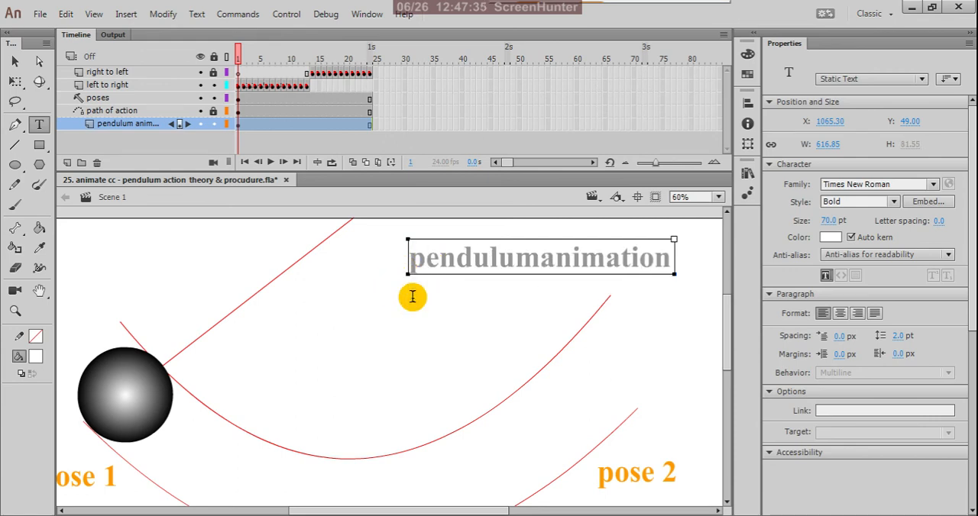
pyautogui.press('Return')
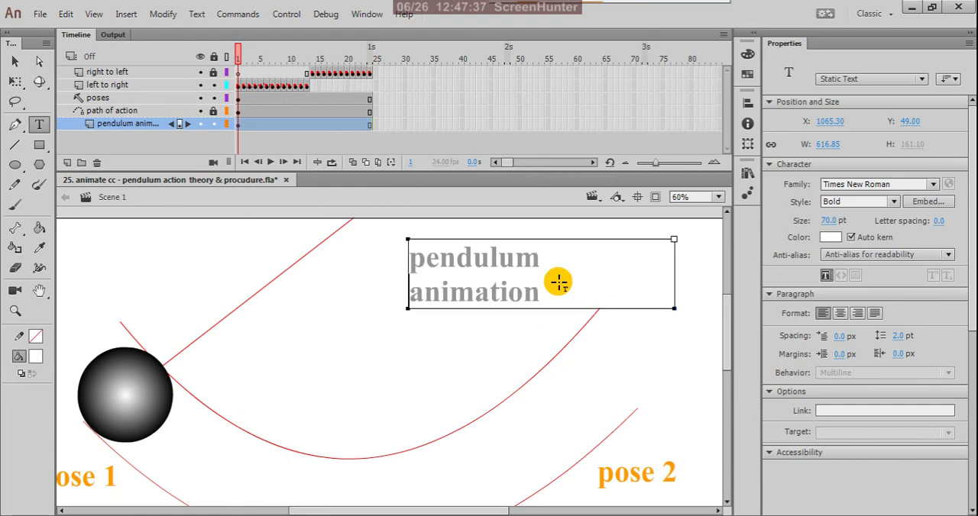
# Step: Select the "pendulum animation" text on frame 1 and set its fill color to red
pyautogui.click(17, 64)
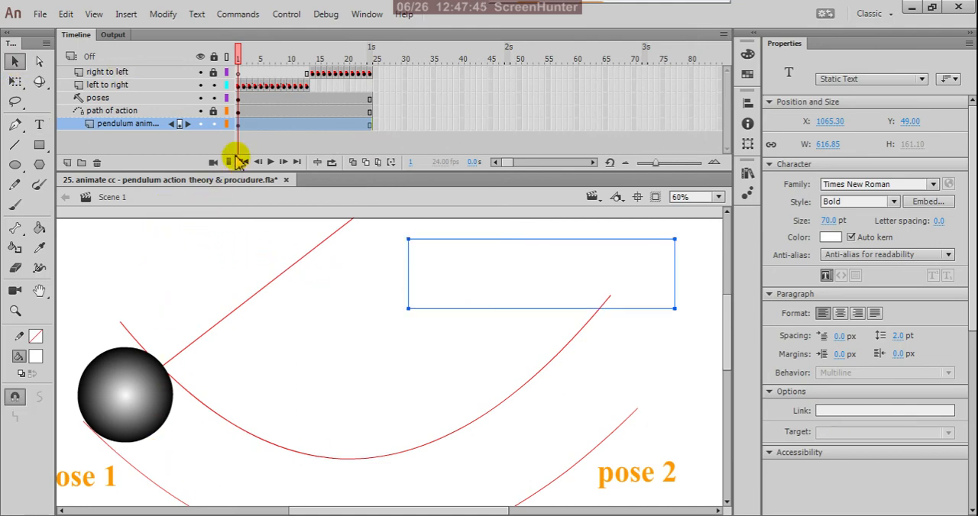
pyautogui.click(241, 123)
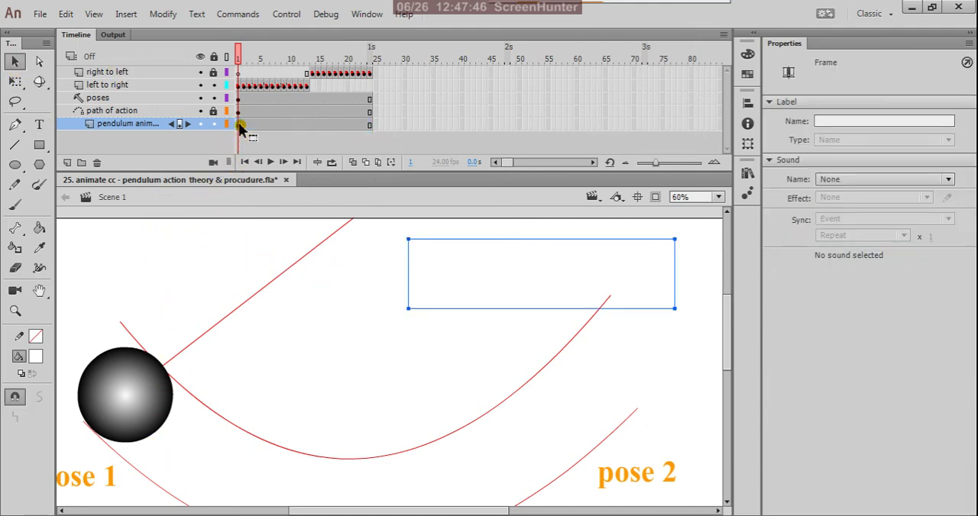
pyautogui.click(429, 275)
pyautogui.click(35, 356)
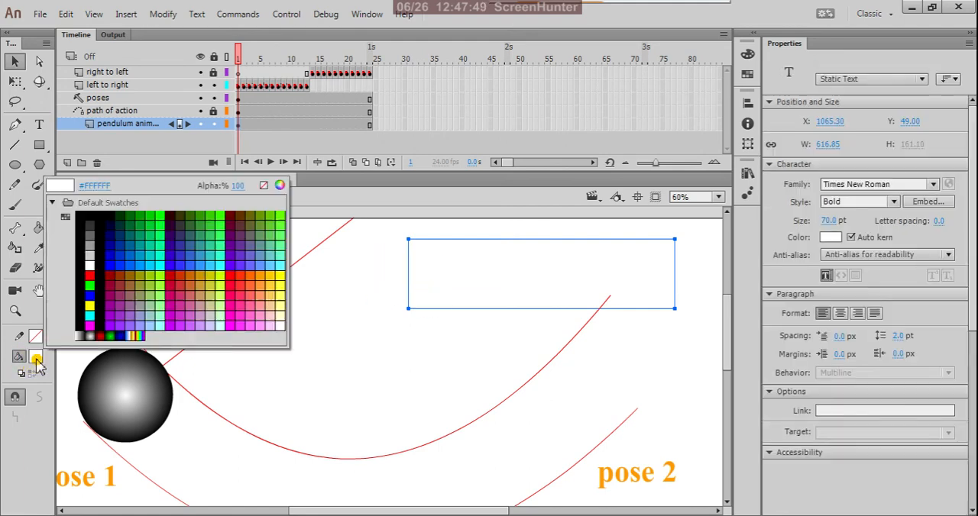
pyautogui.click(232, 275)
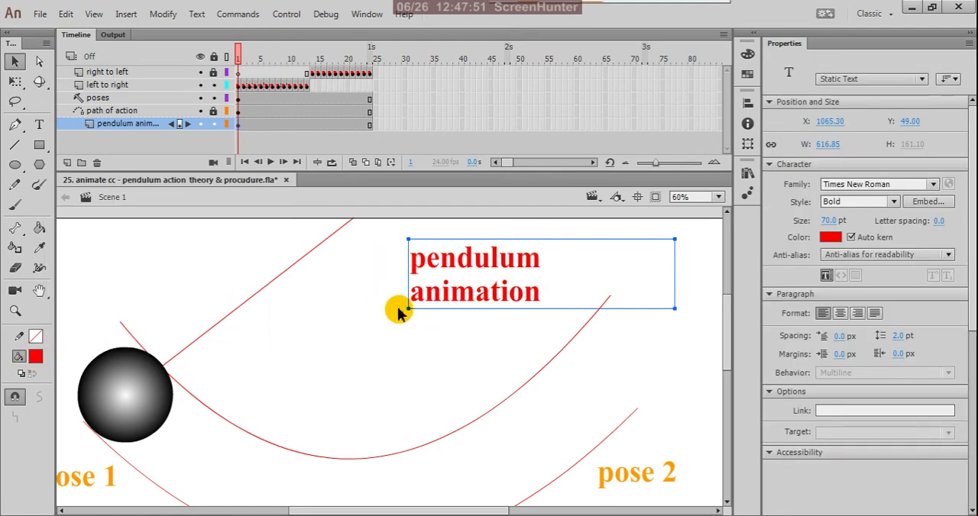
# Step: Try to narrow the title's text box with the Free Transform tool, and deselect it
pyautogui.scroll(-3, 491, 343)
pyautogui.scroll(1, 548, 353)
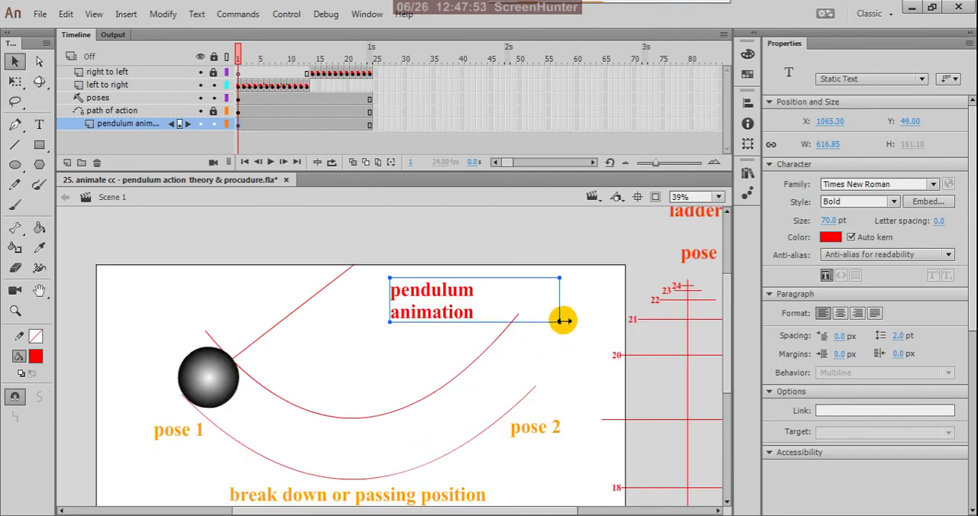
pyautogui.press('q')
pyautogui.moveTo(562, 312); pyautogui.dragTo(506, 327)
pyautogui.click(502, 338)
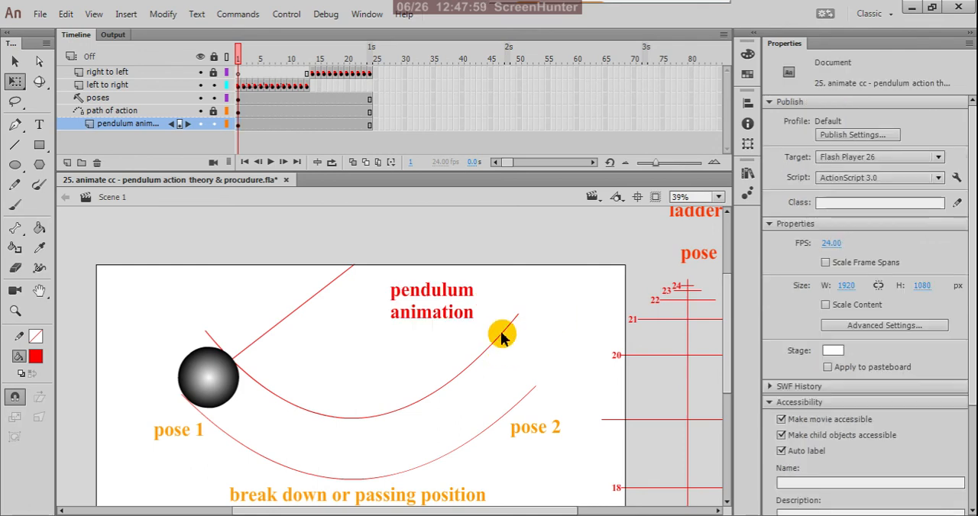
pyautogui.scroll(-2, 522, 300)
pyautogui.scroll(2, 485, 310)
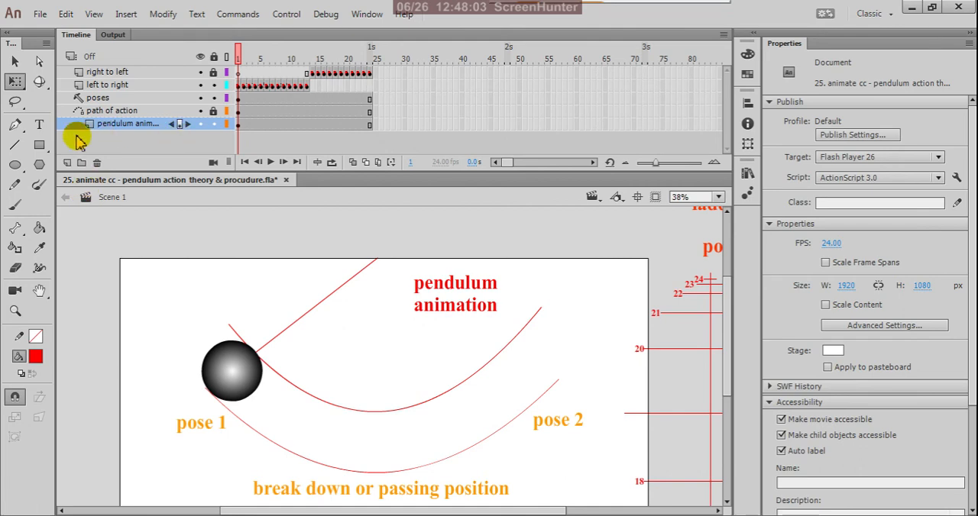
# Step: Retype "animation" in the title and widen its text box to about 681 px so the title fits on one line
pyautogui.click(39, 125)
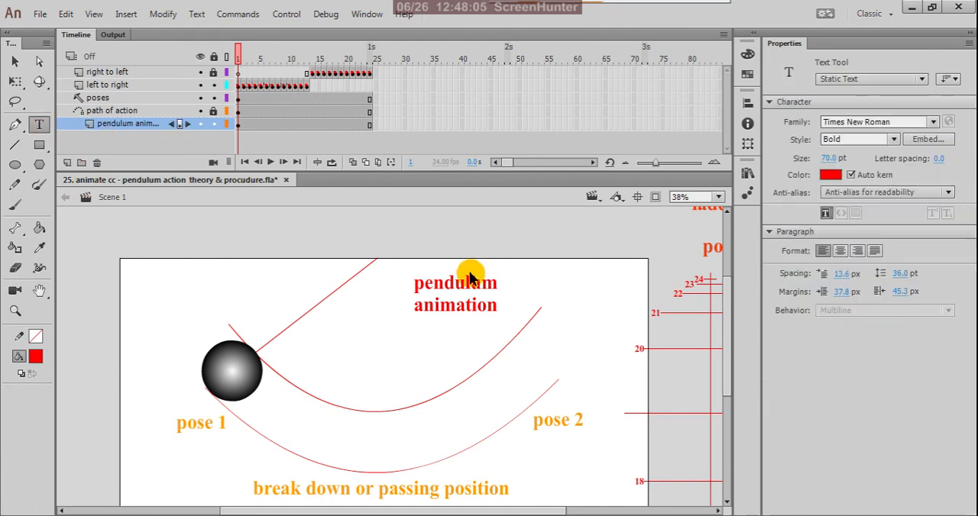
pyautogui.scroll(2, 458, 273)
pyautogui.moveTo(367, 343); pyautogui.dragTo(530, 351)
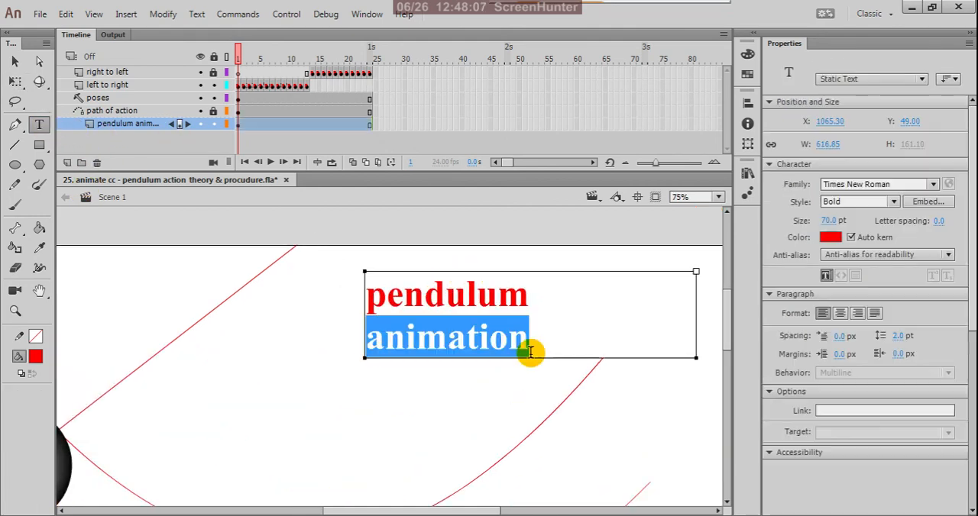
pyautogui.press('BackSpace')
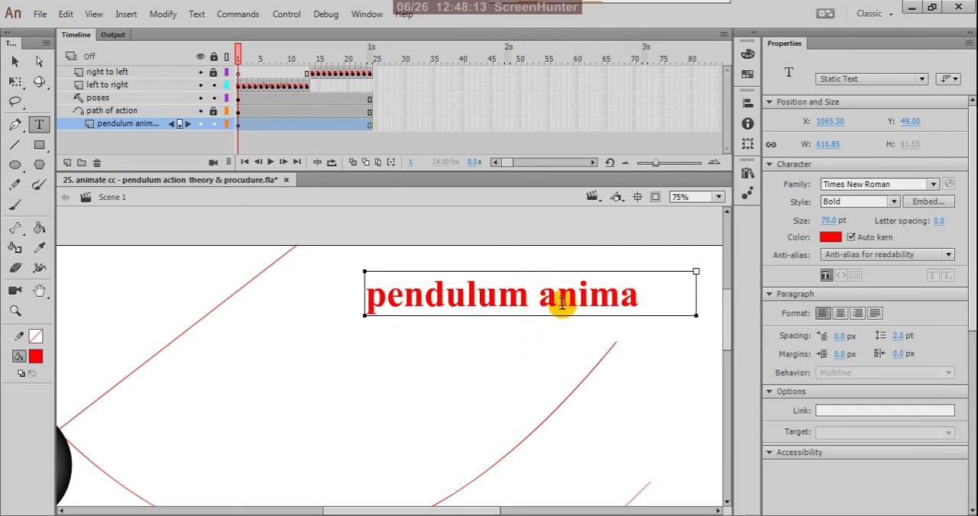
pyautogui.write('n')
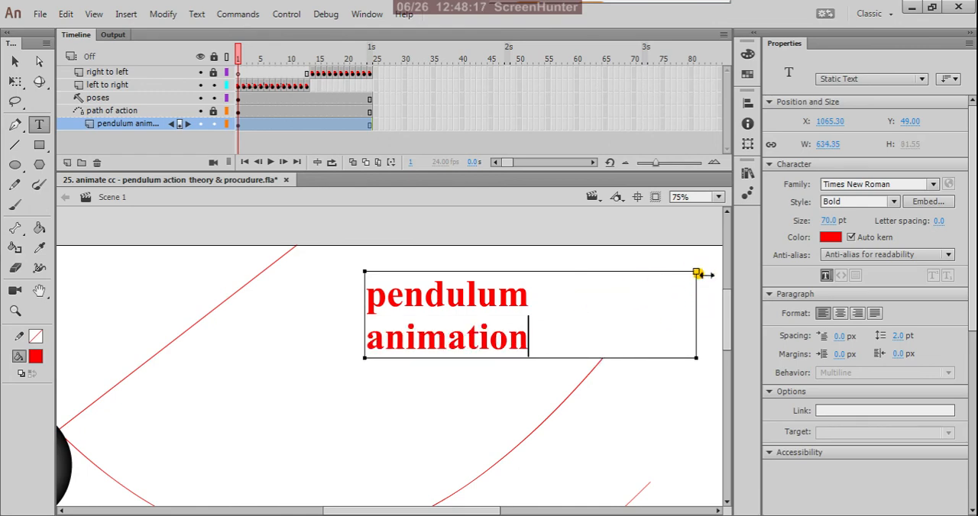
pyautogui.moveTo(697, 273); pyautogui.dragTo(734, 276)
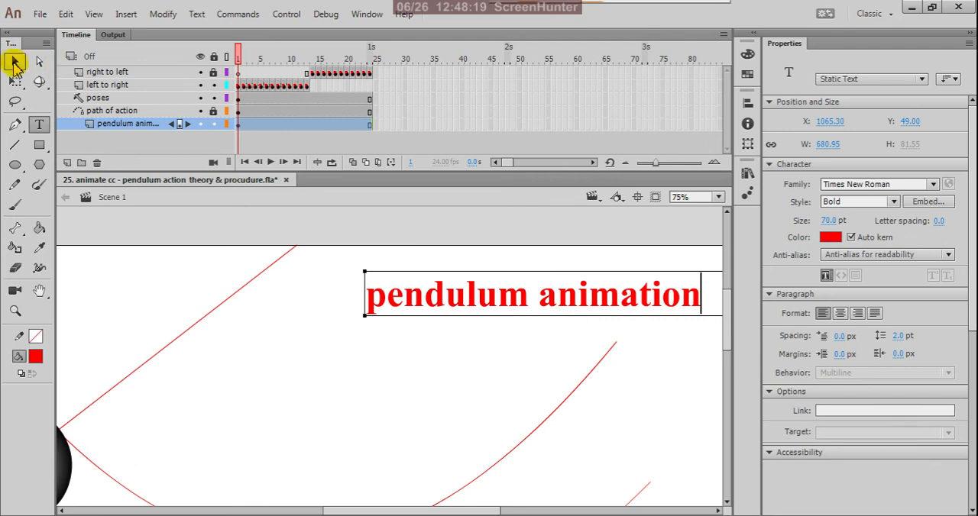
pyautogui.click(14, 62)
pyautogui.scroll(-3, 347, 375)
pyautogui.scroll(2, 499, 358)
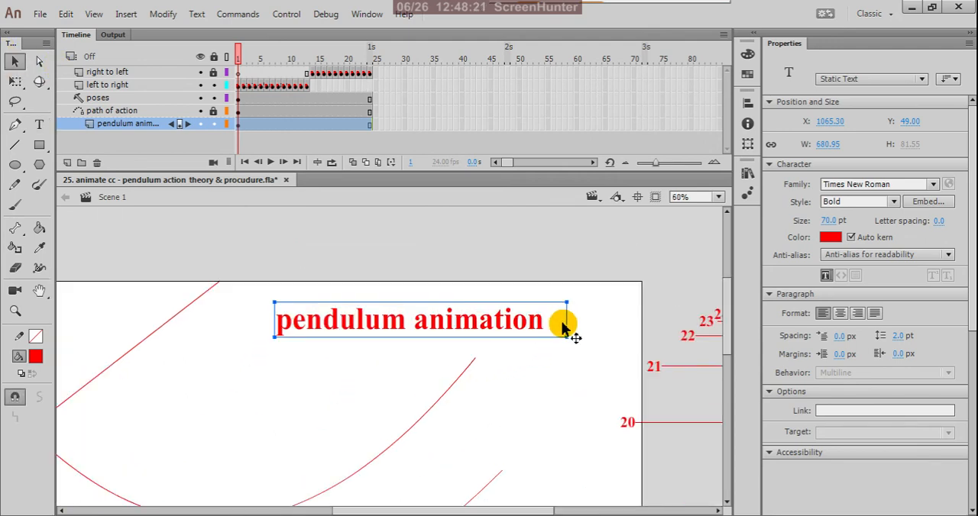
# Step: Narrow the "pendulum animation" title's text box to about 648 px and deselect it
pyautogui.moveTo(567, 304); pyautogui.dragTo(553, 304)
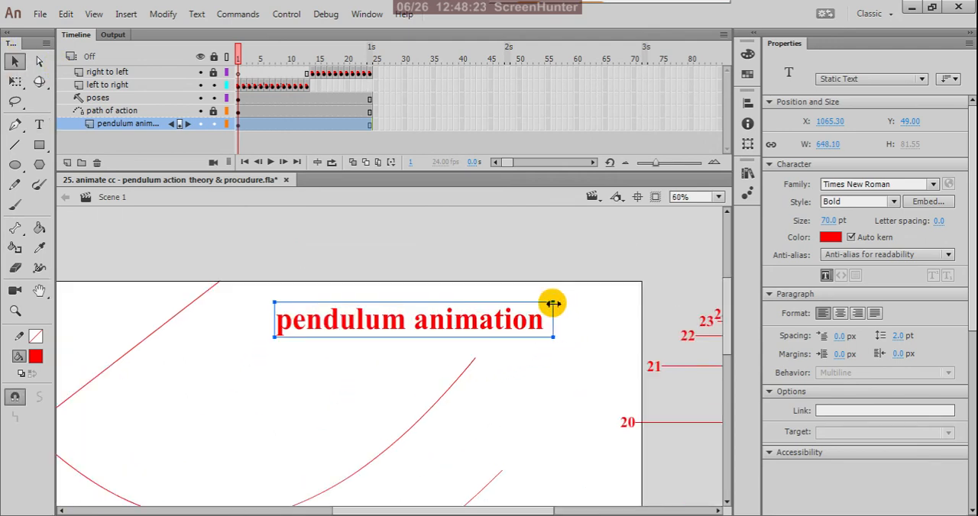
pyautogui.click(578, 334)
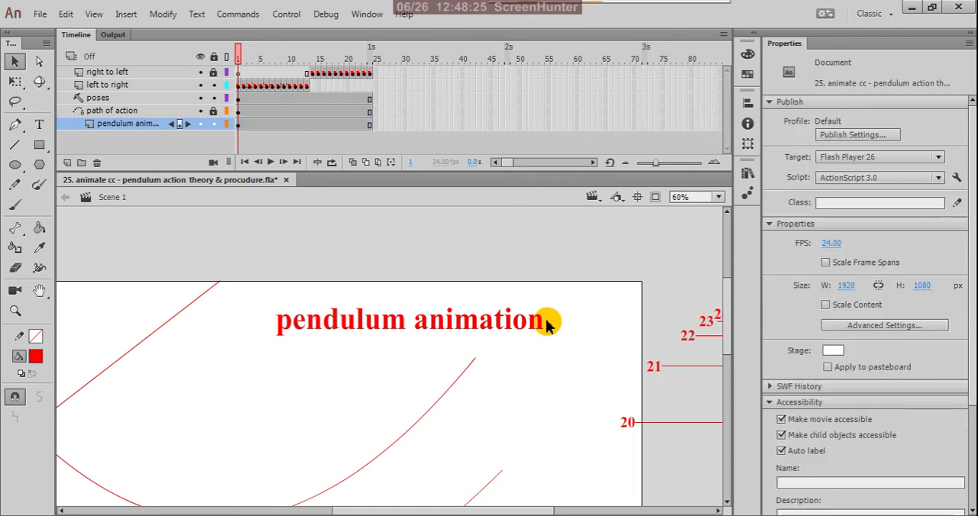
pyautogui.scroll(-2, 527, 326)
pyautogui.scroll(1, 513, 330)
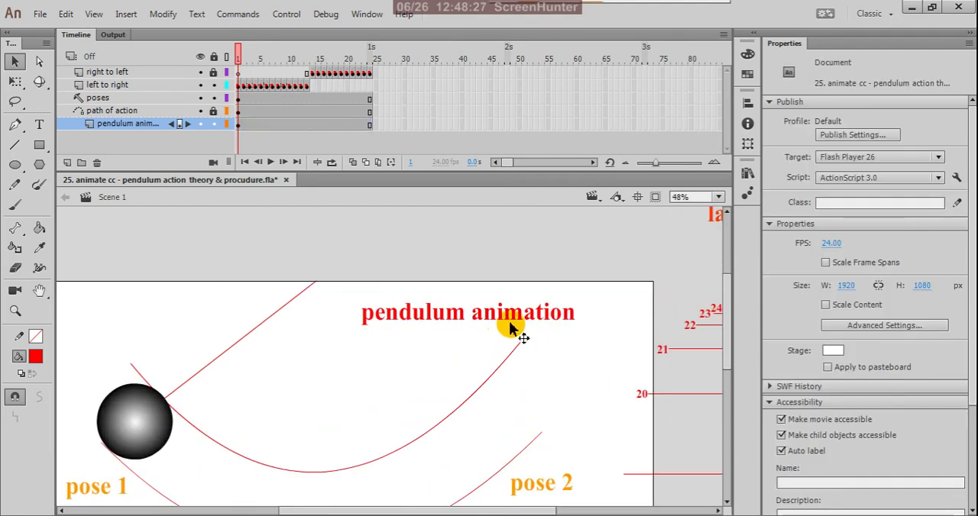
# Step: Test the movie to preview the pendulum with its title, close the preview, and save the document
pyautogui.hotkey('ctrl', 'Return')
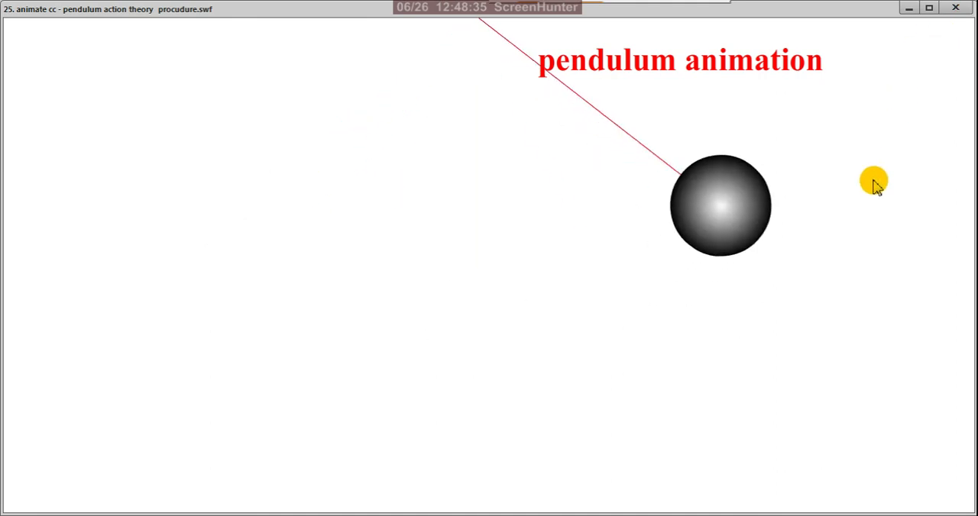
pyautogui.click(954, 9)
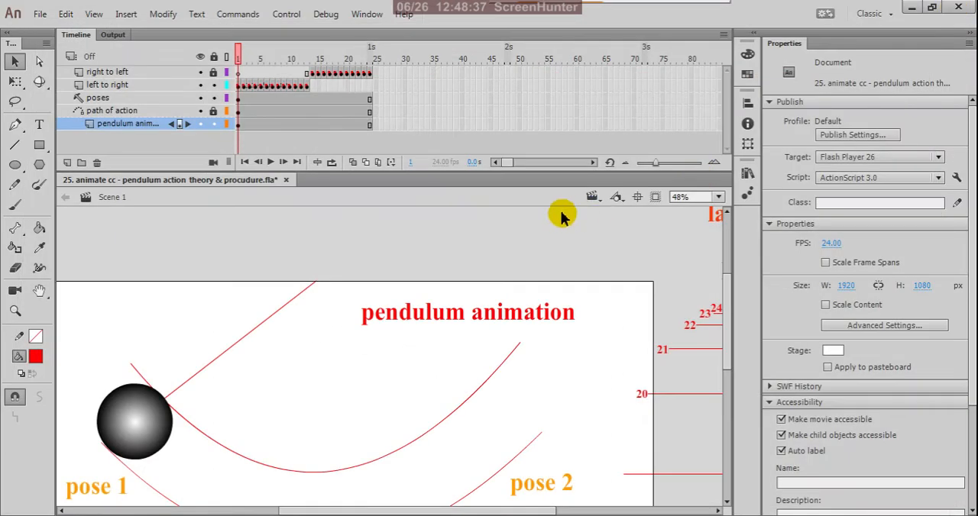
pyautogui.keyDown('ctrl'); pyautogui.scroll(-1, 629, 270); pyautogui.keyUp('ctrl')
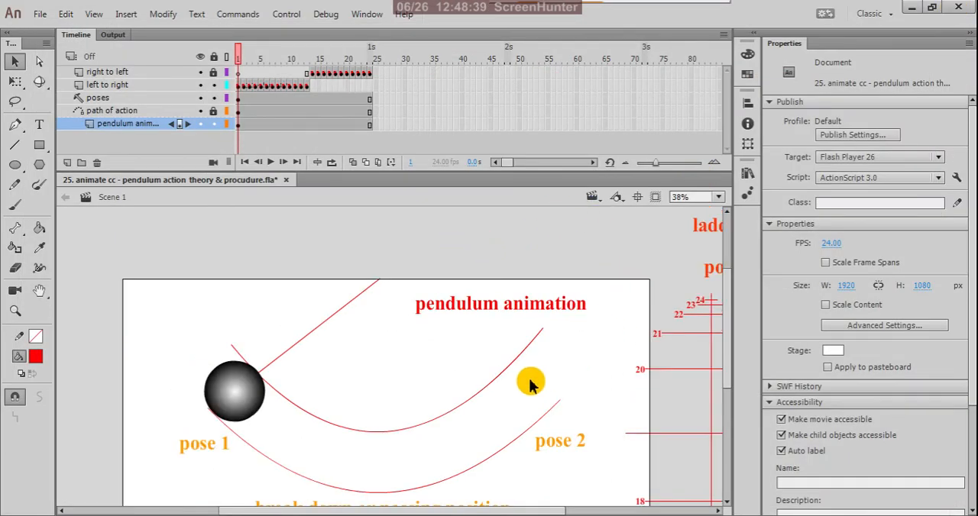
pyautogui.hotkey('ctrl', 's')
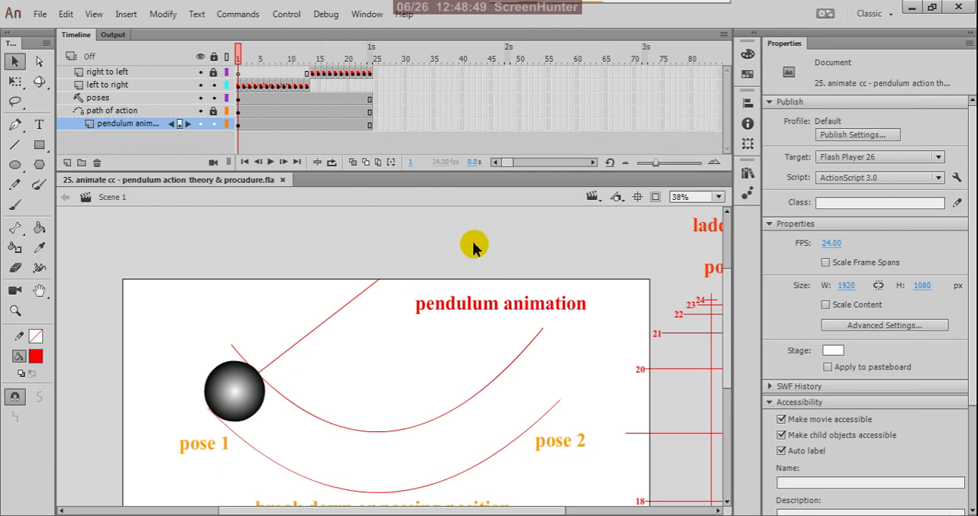
# Step: Examine the pendulum's path of action from pose 1 through the breakdown or passing position to pose 2
pyautogui.scroll(-1, 485, 247)
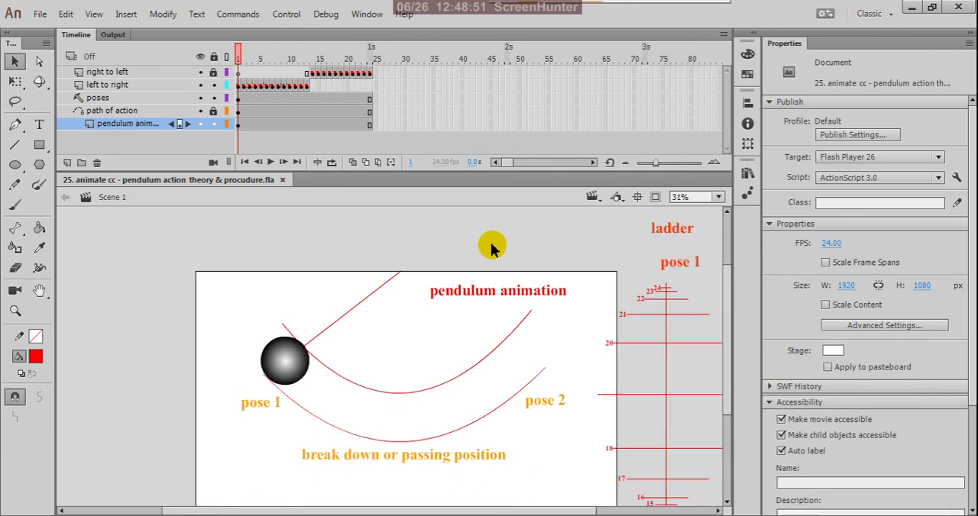
pyautogui.scroll(2, 306, 368)
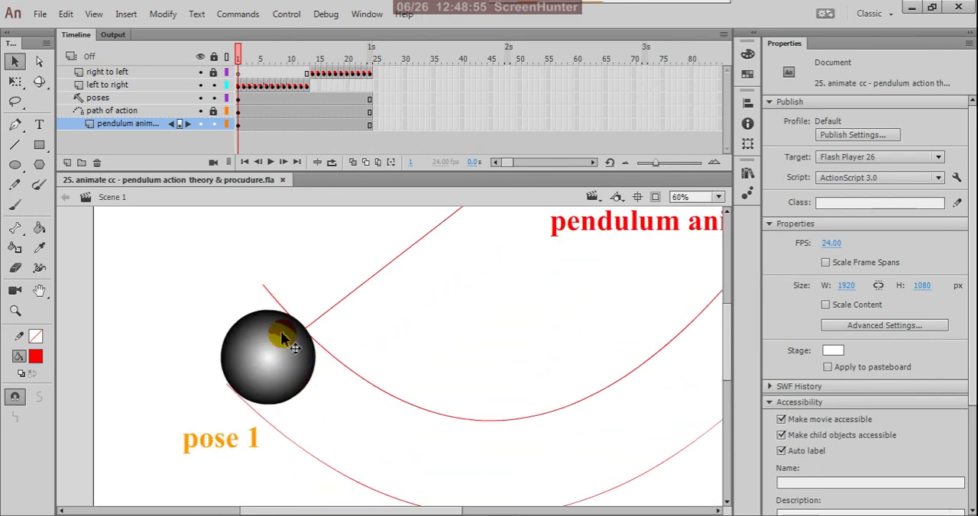
pyautogui.scroll(-2, 342, 309)
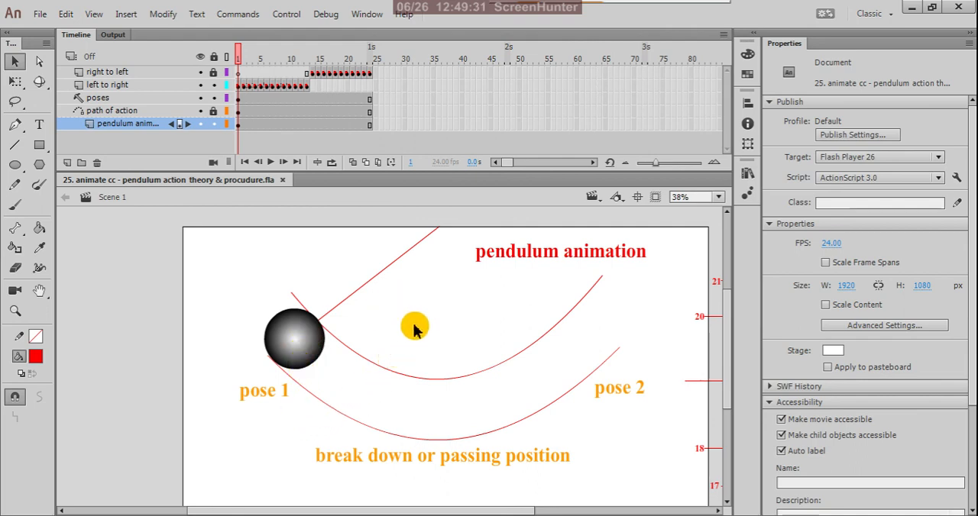
pyautogui.scroll(-3, 380, 333)
pyautogui.scroll(2, 378, 322)
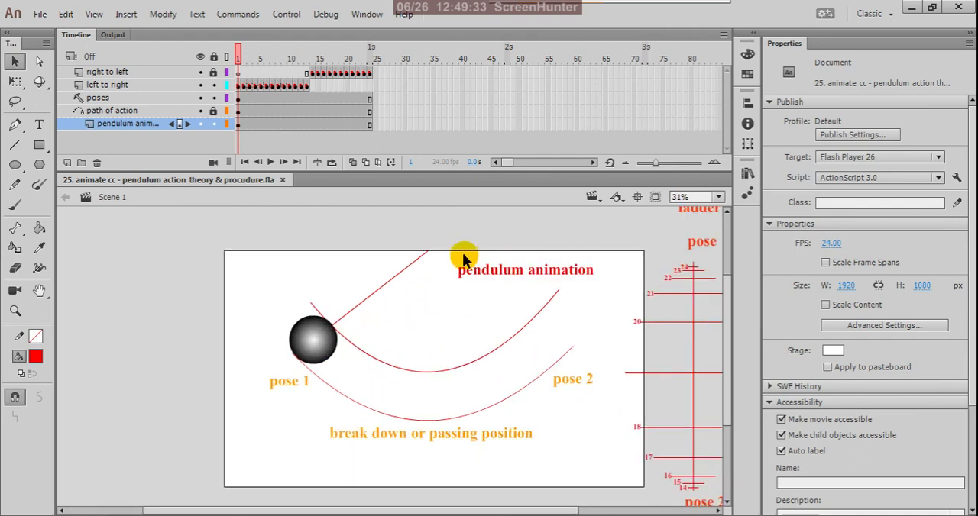
pyautogui.scroll(1, 397, 320)
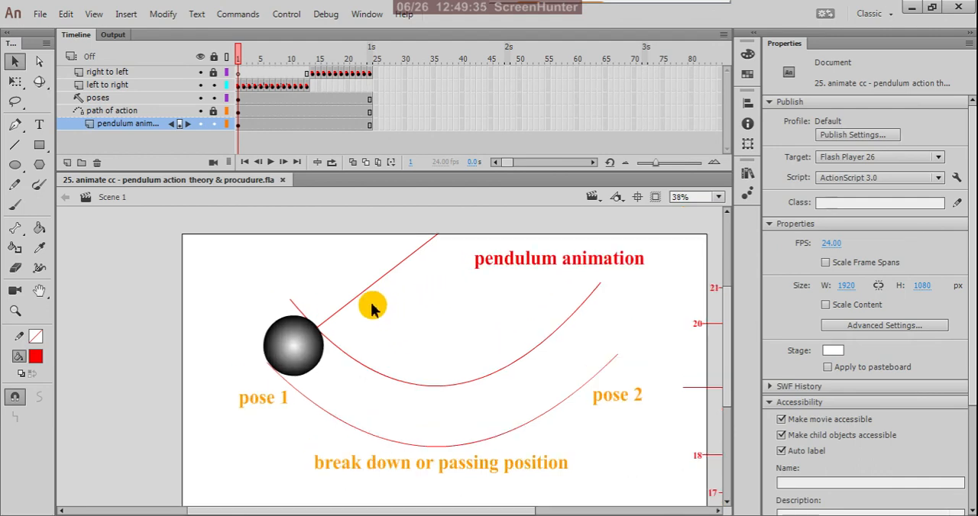
pyautogui.scroll(-2, 328, 300)
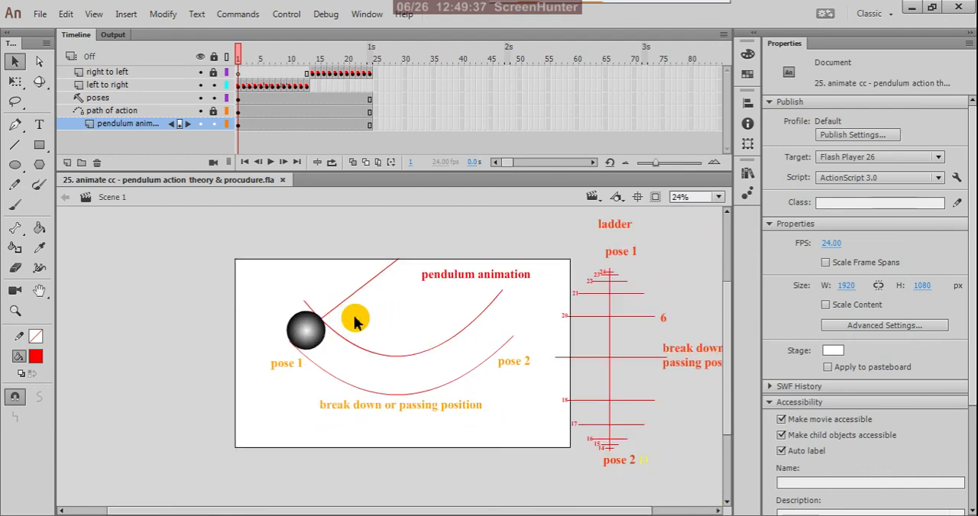
pyautogui.scroll(2, 470, 290)
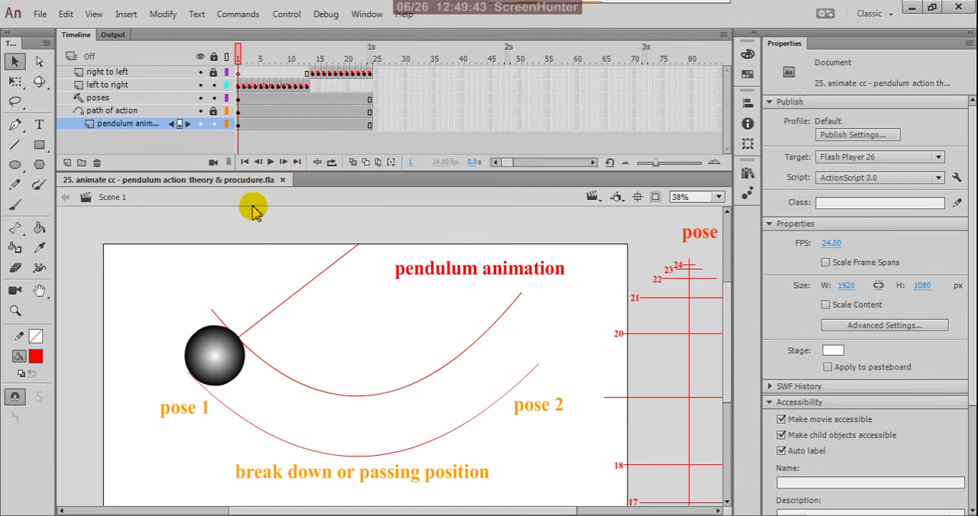
pyautogui.scroll(-3, 431, 306)
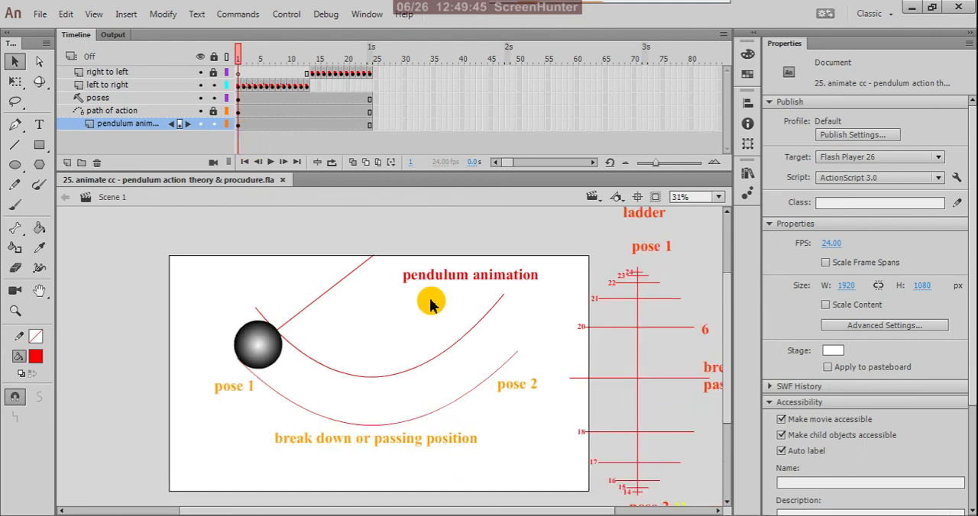
pyautogui.scroll(2, 593, 296)
# Step: Examine the upper half of the ladder chart, from pose 1 and frames 24 to 20 down to the breakdown position
pyautogui.scroll(-2, 587, 283)
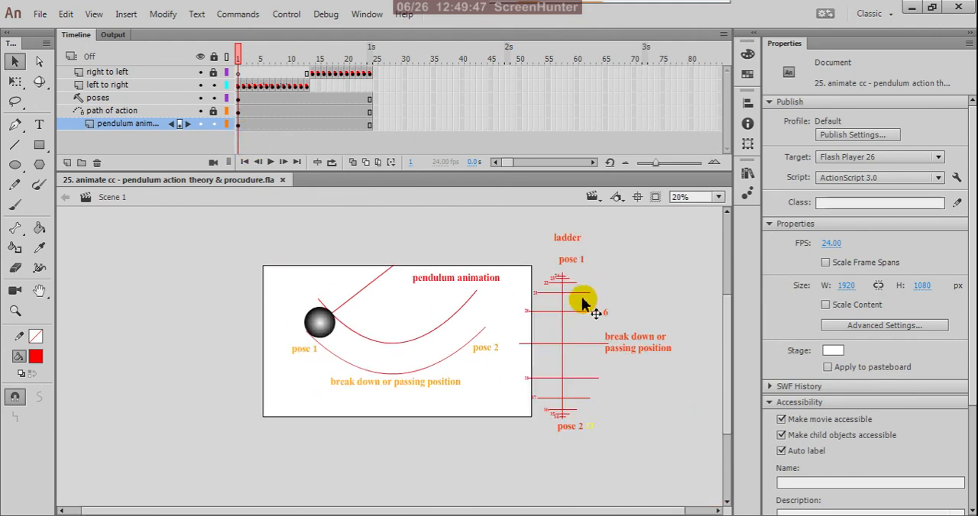
pyautogui.scroll(1, 570, 346)
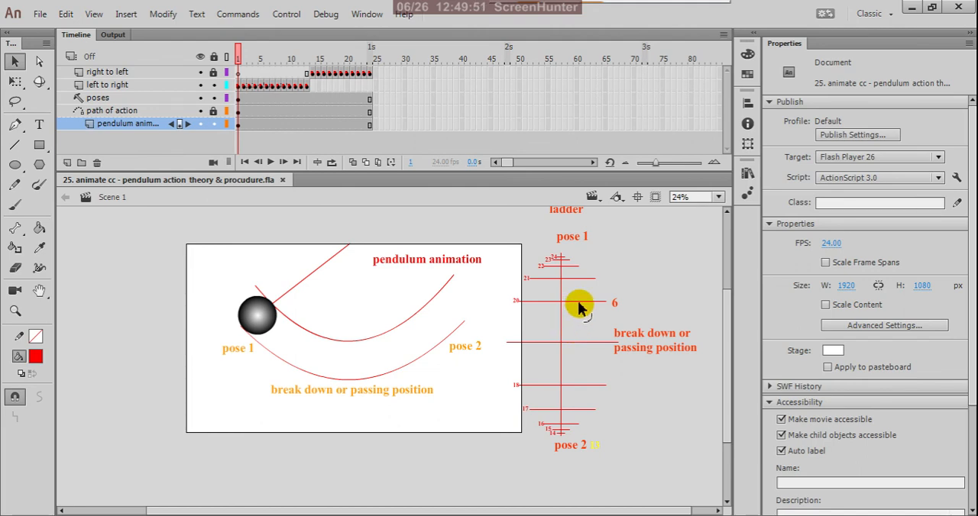
pyautogui.scroll(-1, 578, 307)
pyautogui.scroll(2, 573, 268)
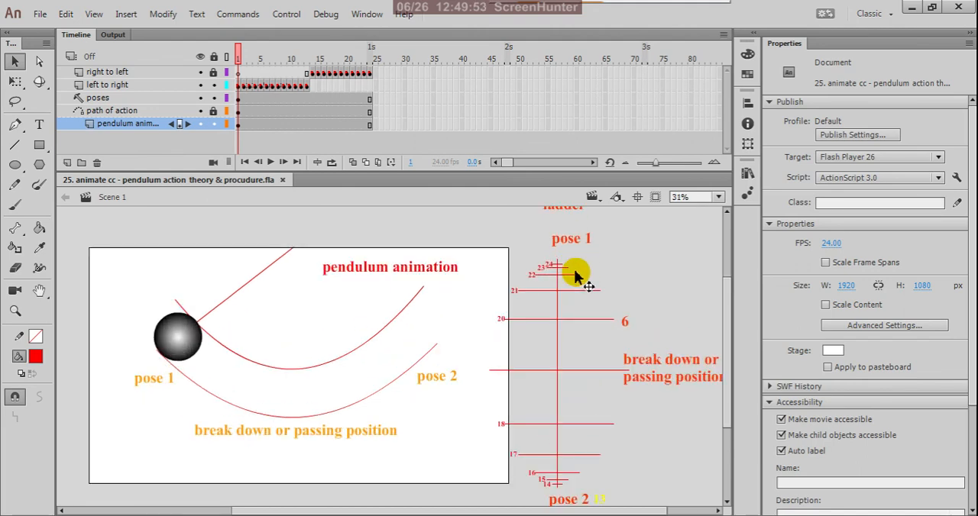
pyautogui.scroll(4, 569, 269)
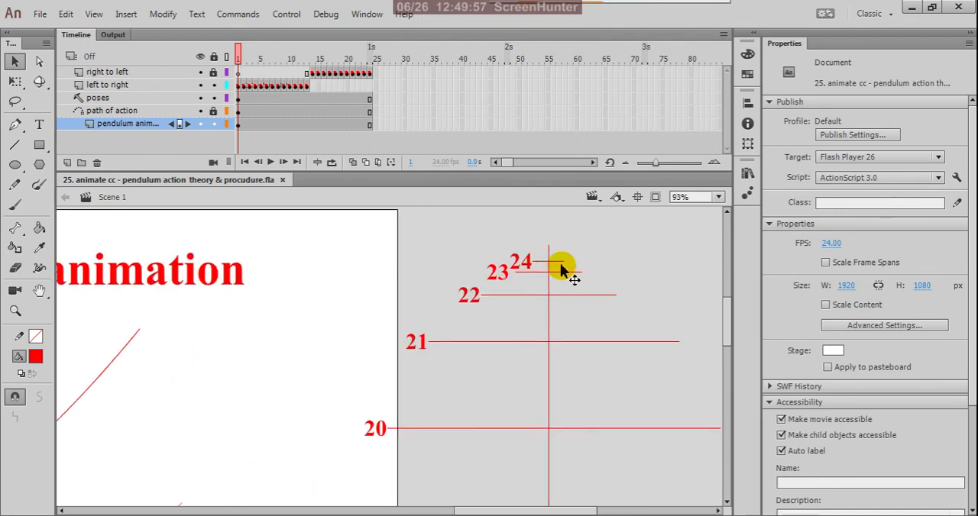
pyautogui.scroll(-2, 562, 269)
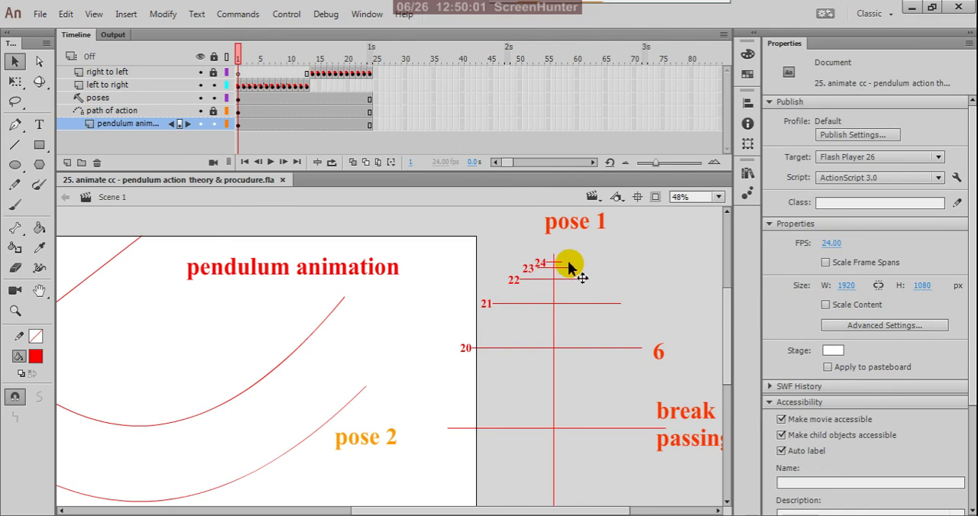
pyautogui.scroll(-1, 570, 269)
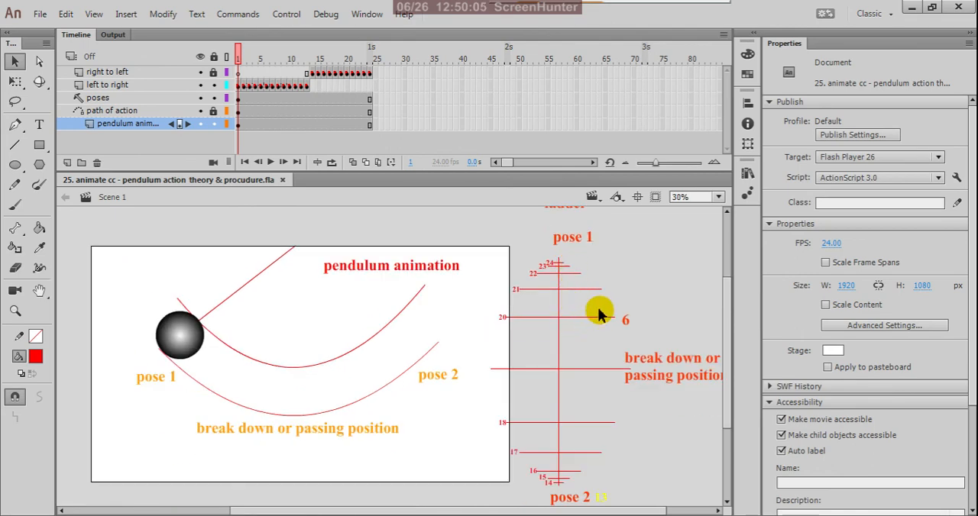
pyautogui.scroll(2, 583, 260)
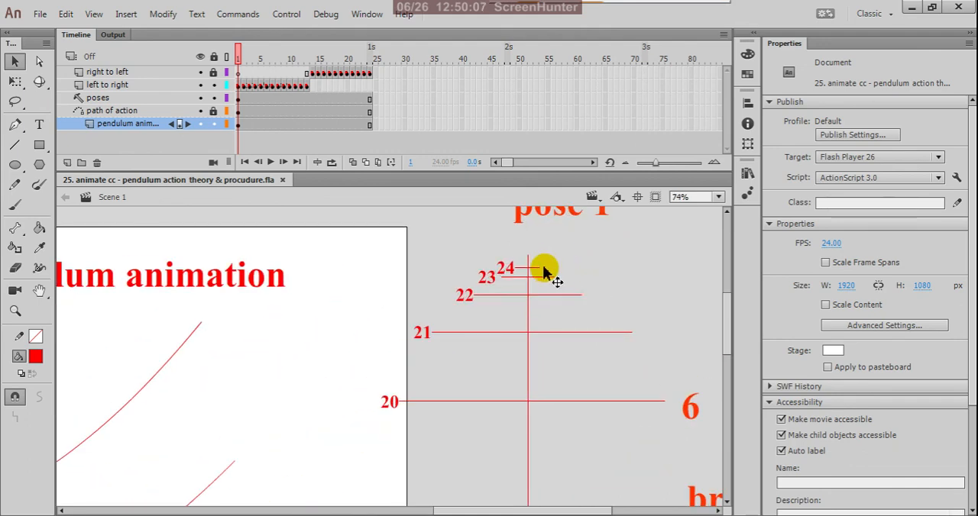
pyautogui.scroll(-2, 540, 263)
pyautogui.scroll(1, 558, 270)
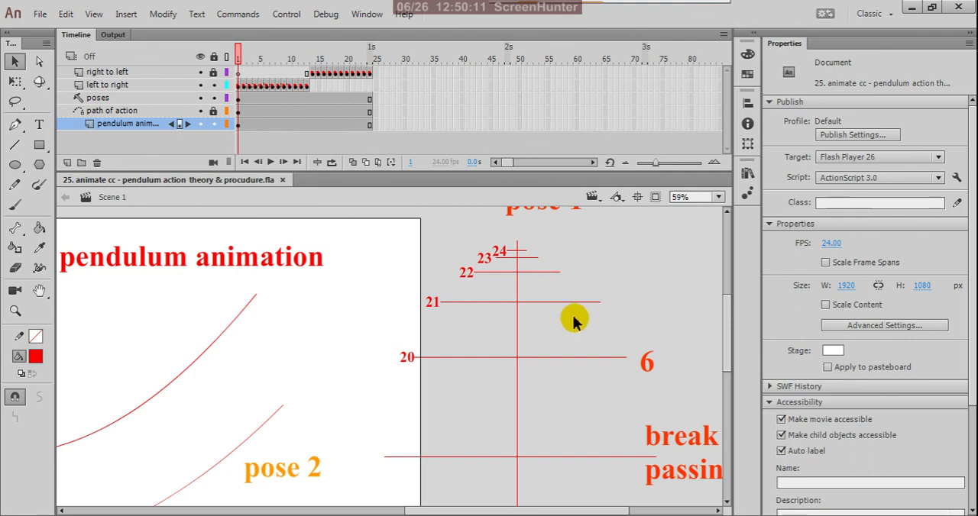
pyautogui.scroll(-1, 578, 294)
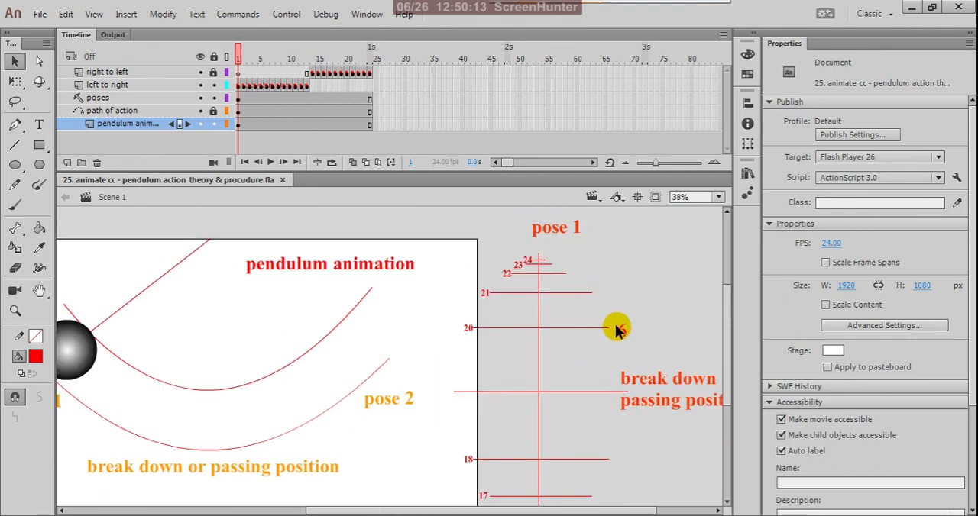
pyautogui.scroll(-1, 617, 330)
pyautogui.scroll(1, 642, 373)
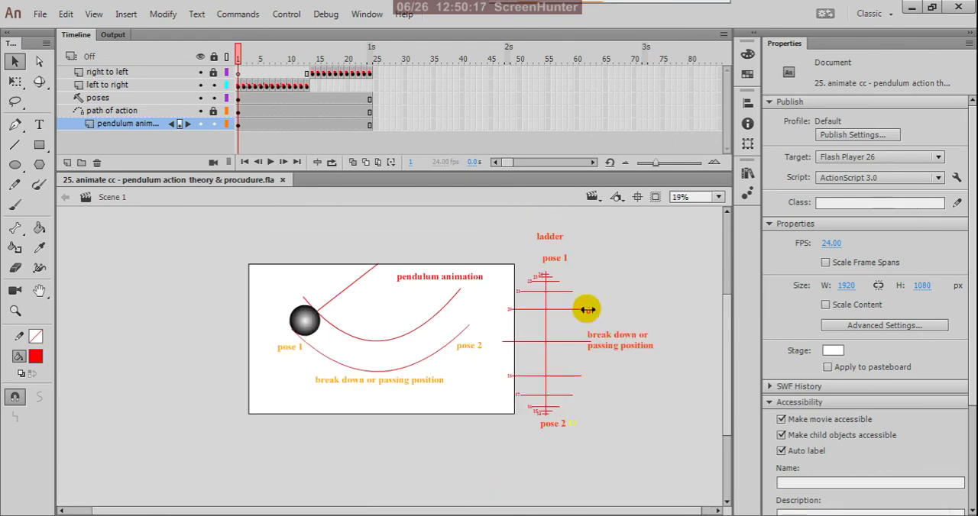
# Step: Examine the lower half of the ladder chart, from the breakdown position through frames 18 to 14 at pose 2
pyautogui.scroll(-1, 582, 289)
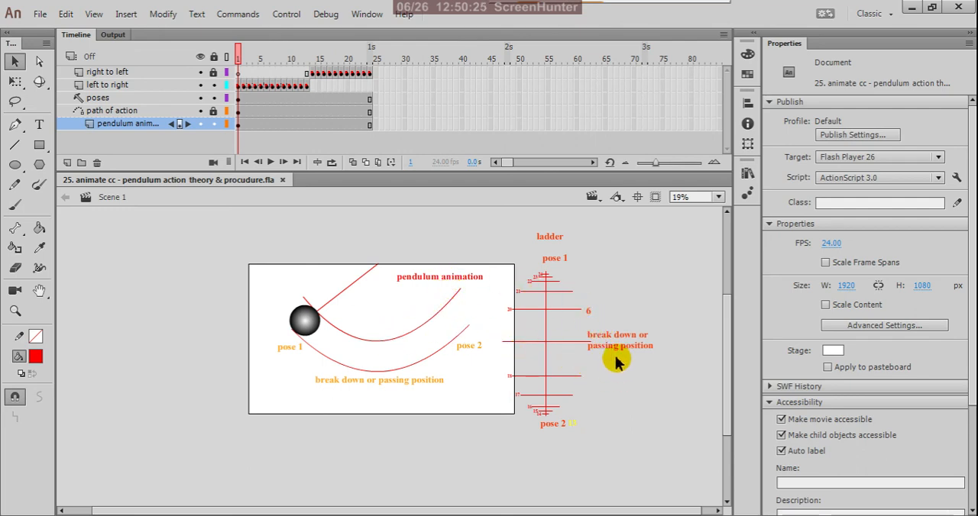
pyautogui.scroll(1, 579, 375)
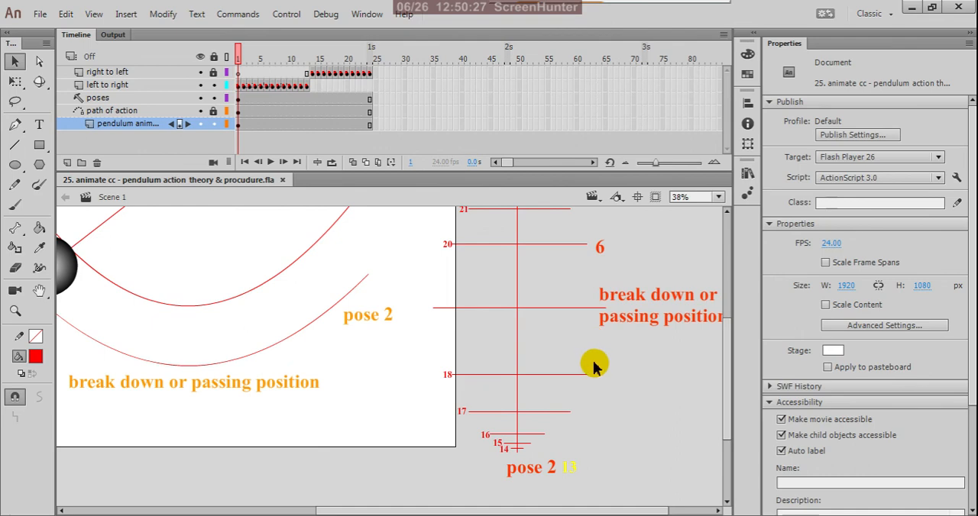
pyautogui.scroll(2, 589, 378)
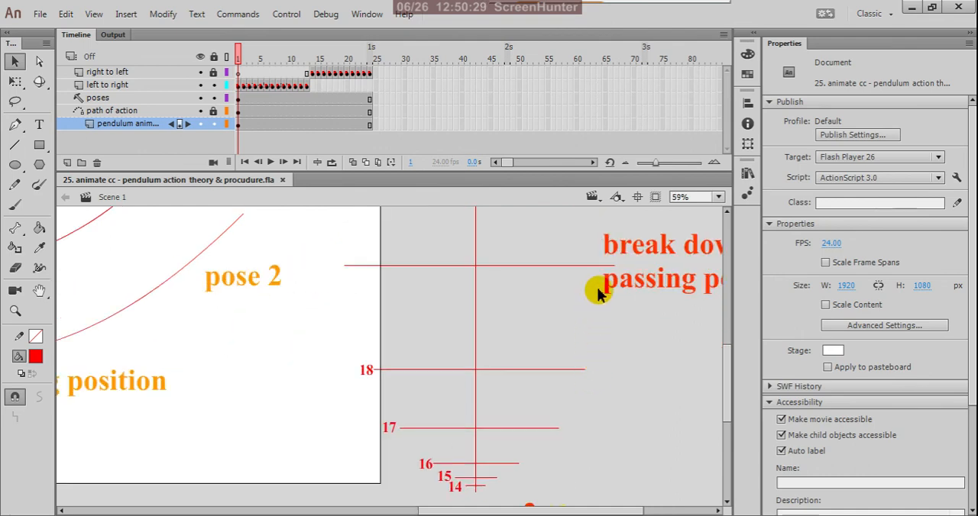
pyautogui.scroll(-1, 590, 359)
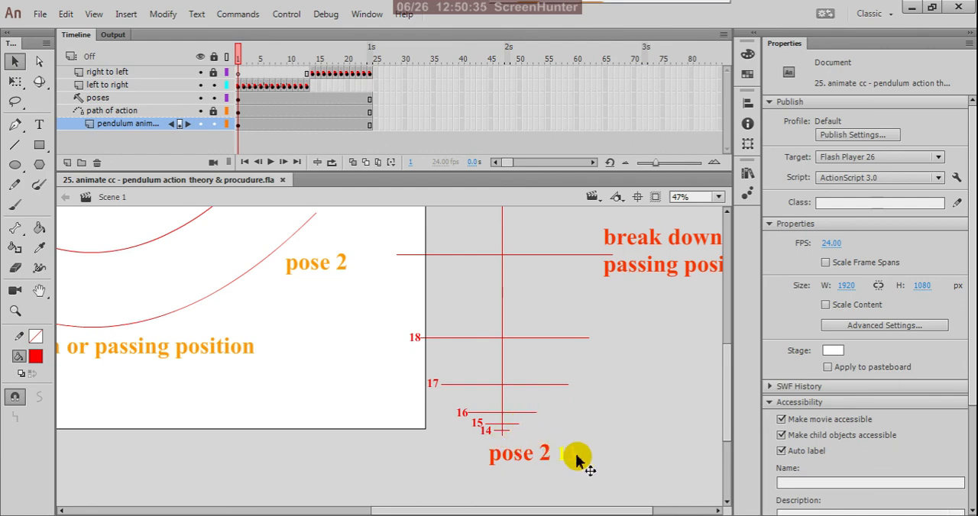
pyautogui.scroll(-3, 644, 423)
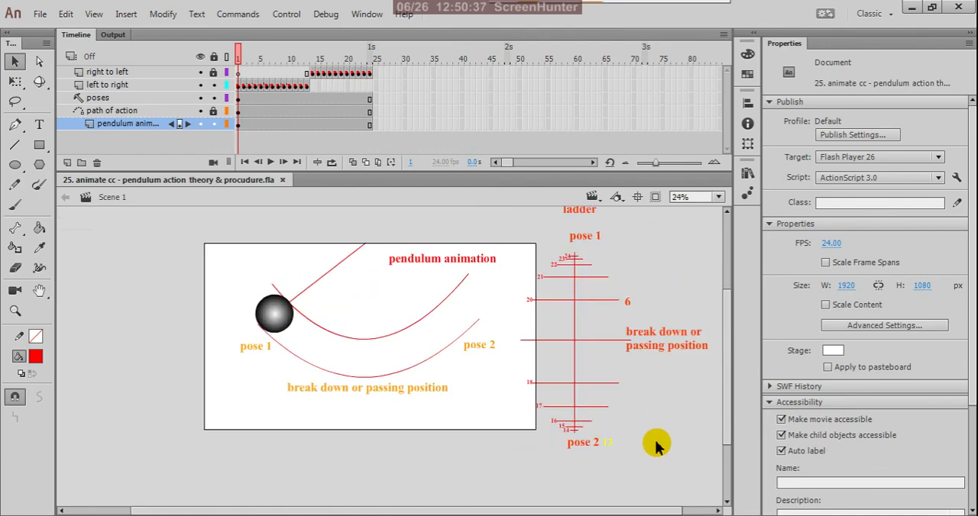
pyautogui.scroll(2, 592, 443)
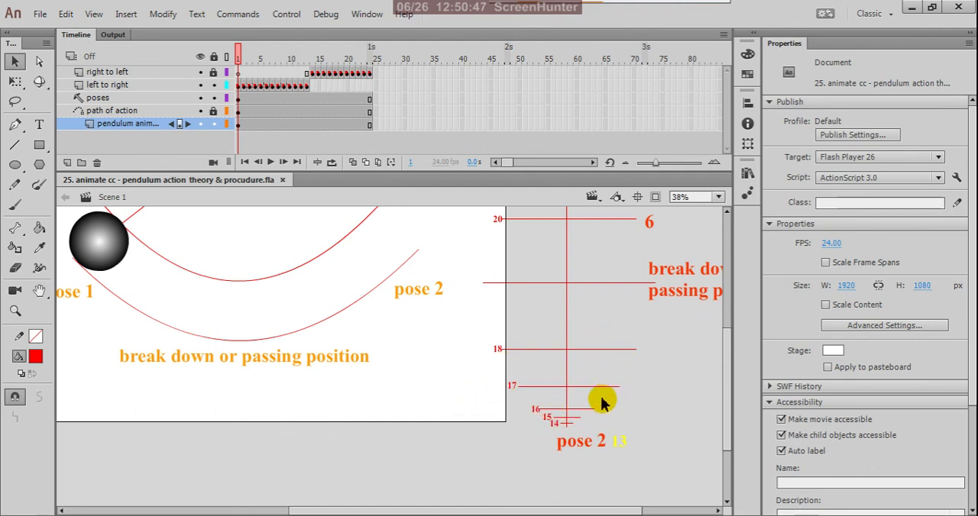
pyautogui.scroll(2, 573, 417)
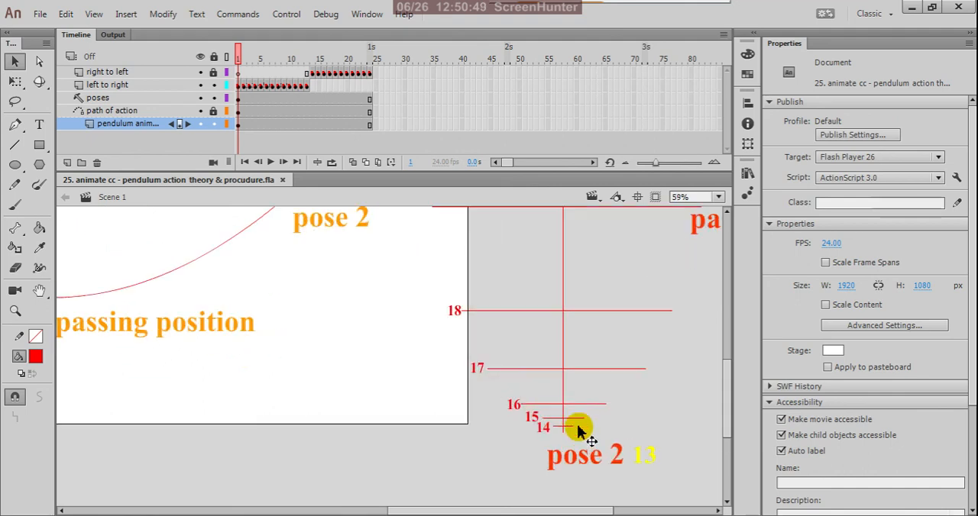
pyautogui.scroll(2, 563, 430)
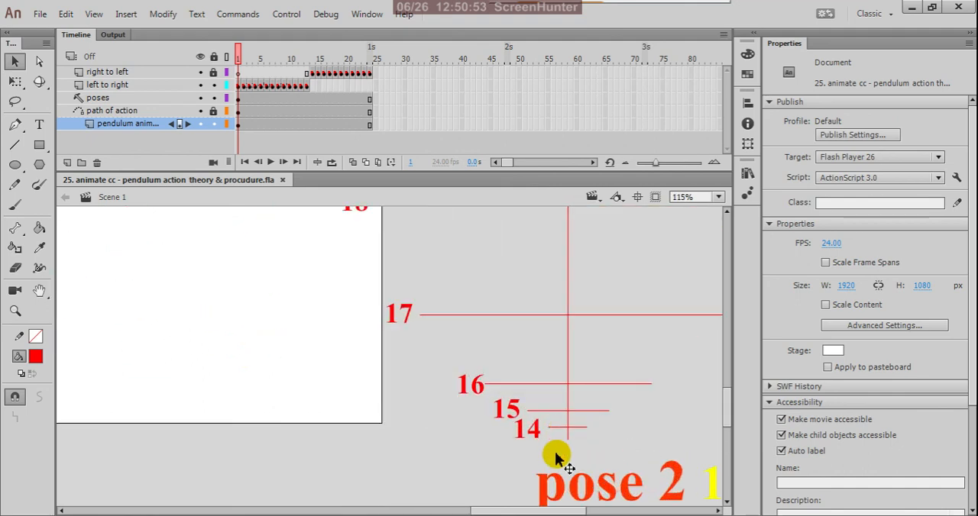
pyautogui.scroll(-2, 563, 413)
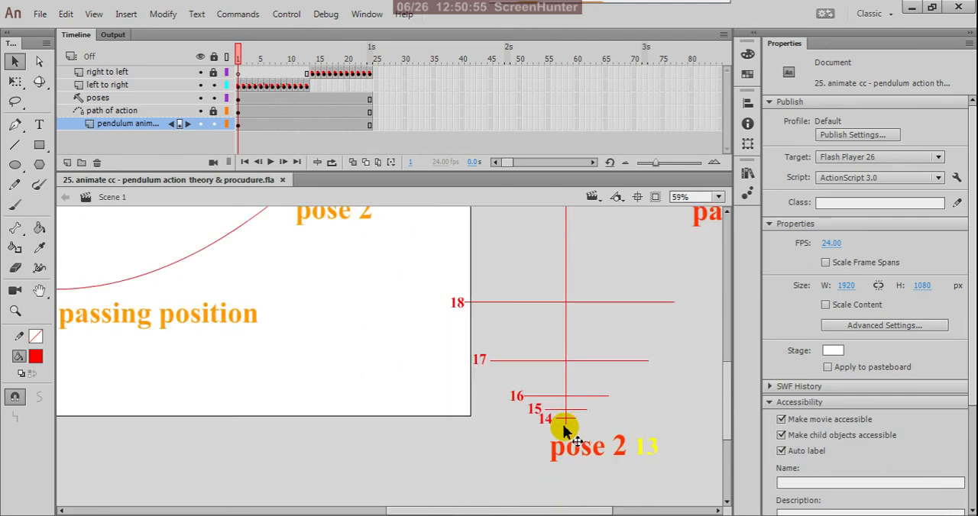
pyautogui.scroll(1, 552, 424)
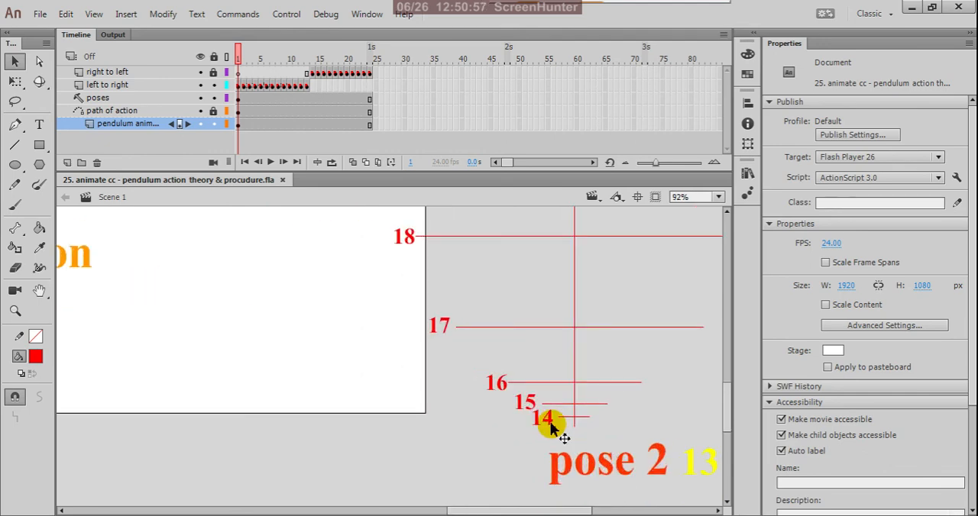
# Step: Examine the ladder chart's line spacing at frames 14 to 17 near pose 2 and compare the ladder with the pendulum's path of action
pyautogui.scroll(1, 554, 425)
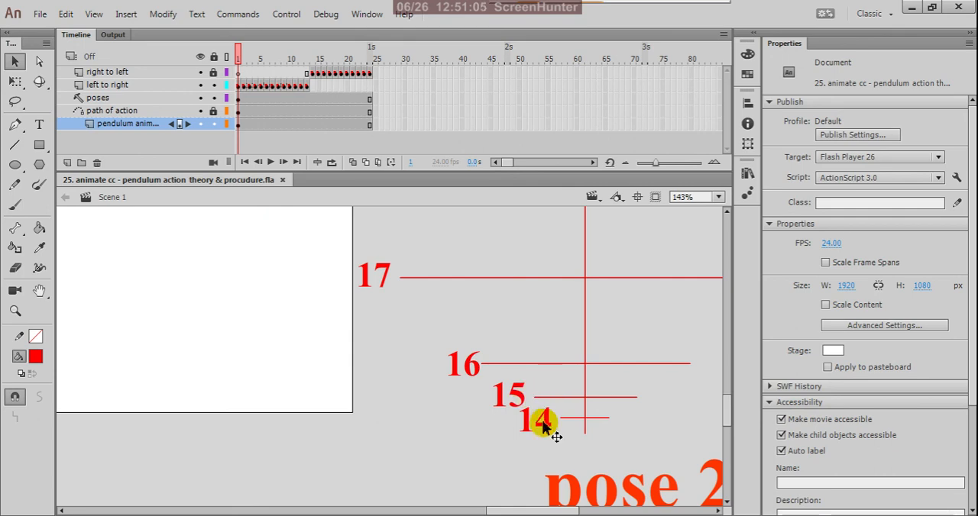
pyautogui.scroll(-2, 563, 442)
pyautogui.scroll(-2, 576, 443)
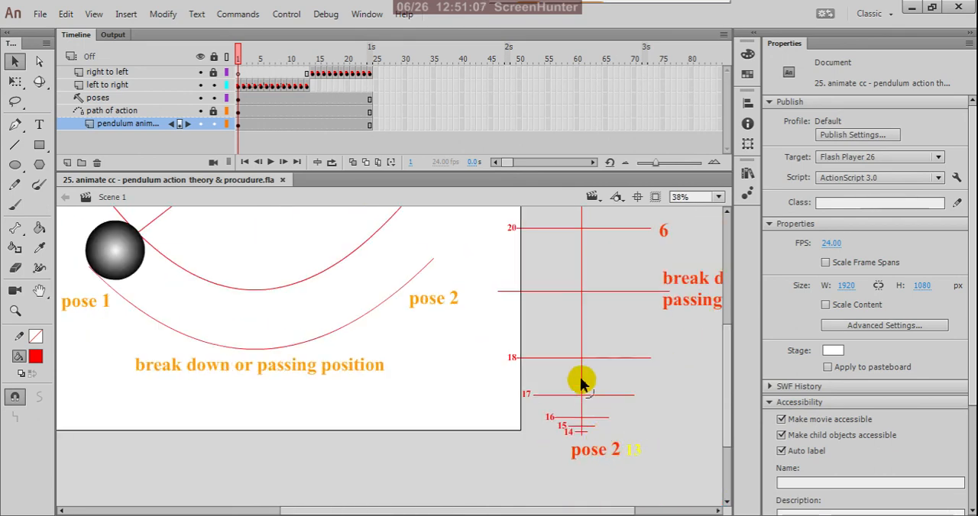
pyautogui.scroll(-2, 583, 401)
pyautogui.scroll(2, 551, 313)
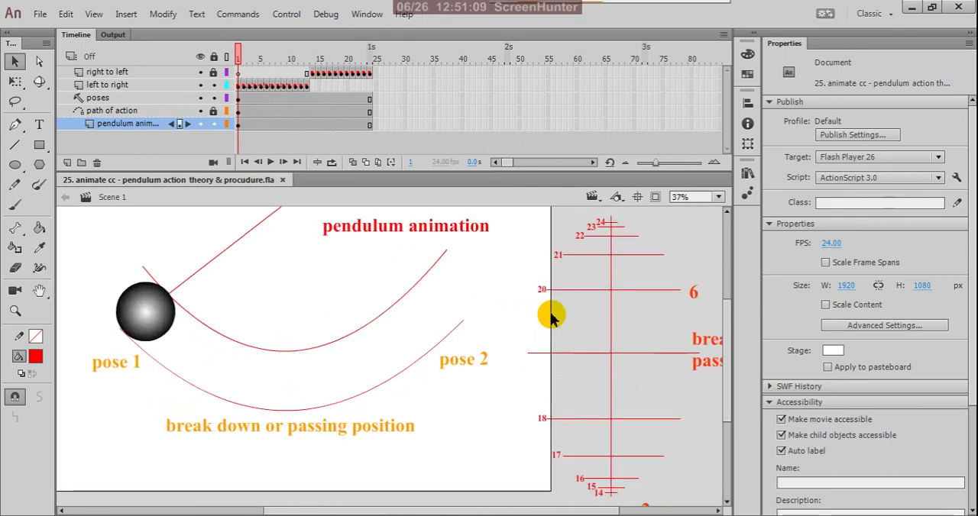
pyautogui.scroll(-1, 549, 327)
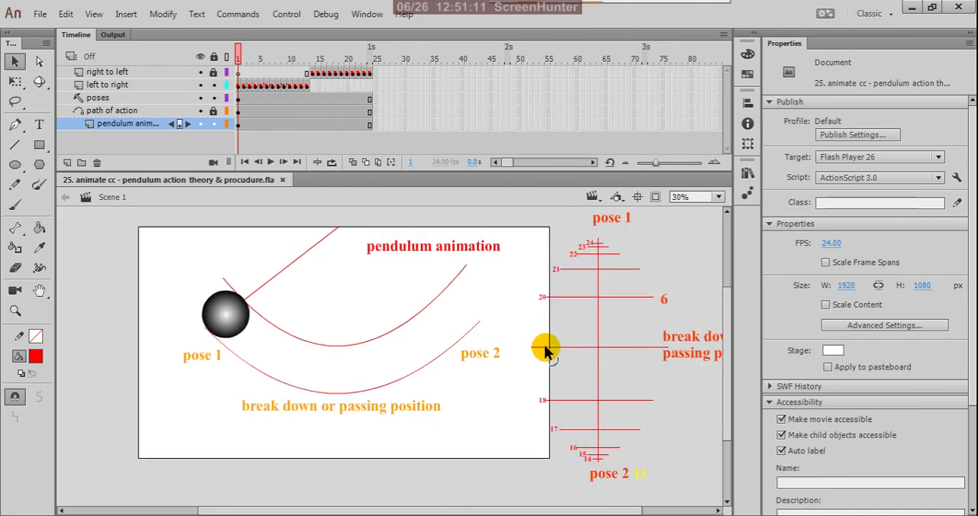
pyautogui.scroll(2, 546, 349)
pyautogui.scroll(-1, 548, 340)
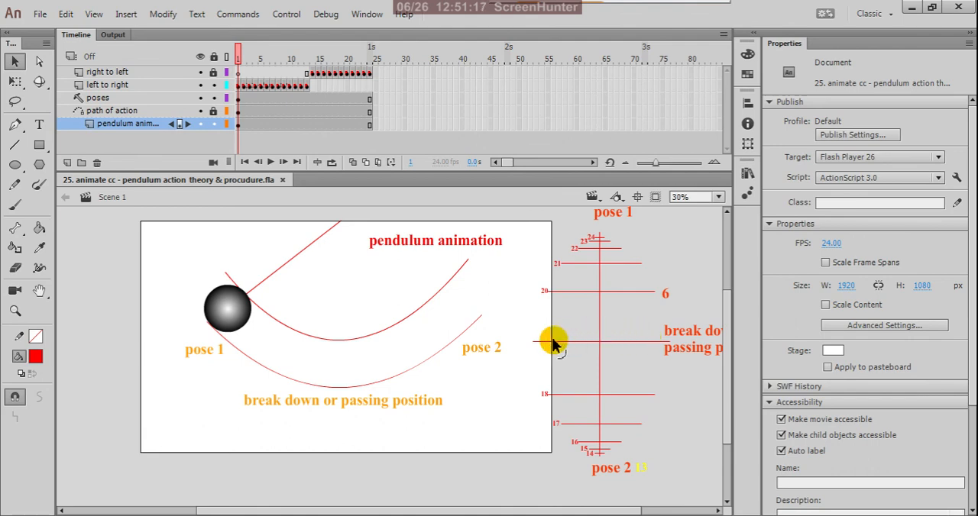
# Step: Examine the ladder chart around the breakdown or passing position and the line spacing of frames 20 to 24 near pose 1
pyautogui.scroll(-1, 590, 333)
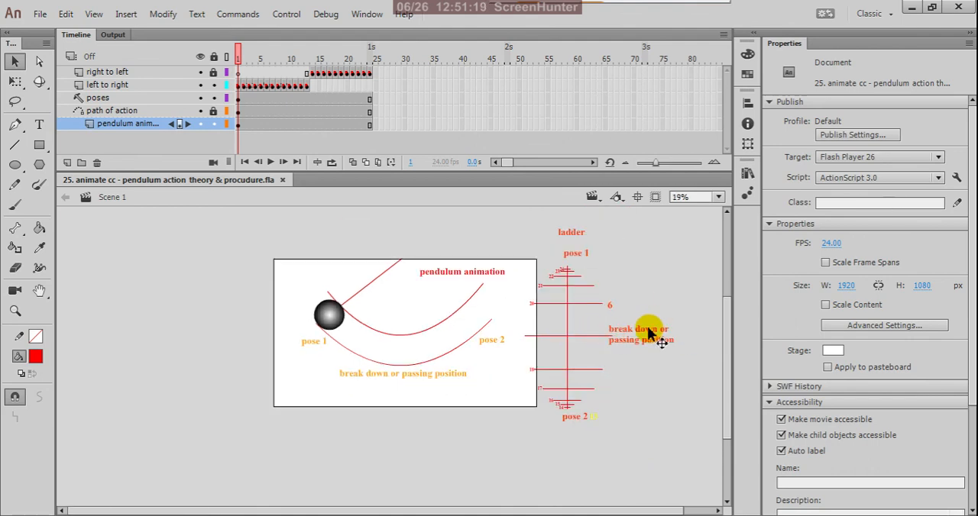
pyautogui.scroll(1, 646, 330)
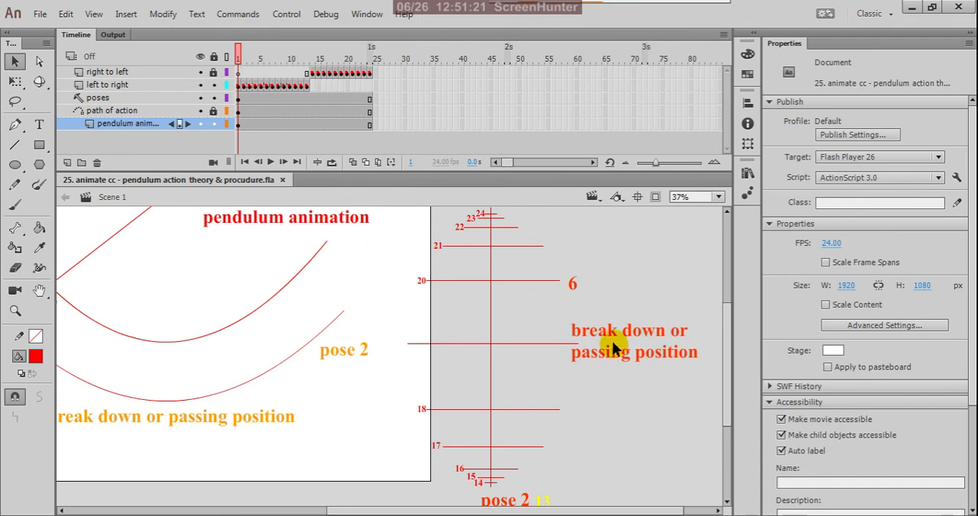
pyautogui.scroll(-2, 657, 336)
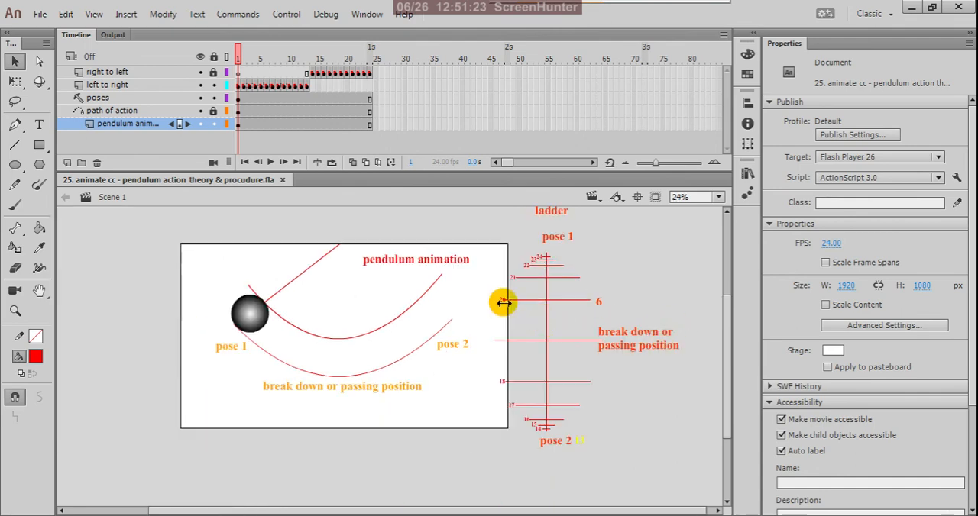
pyautogui.scroll(1, 503, 303)
pyautogui.scroll(-1, 552, 371)
pyautogui.scroll(2, 559, 299)
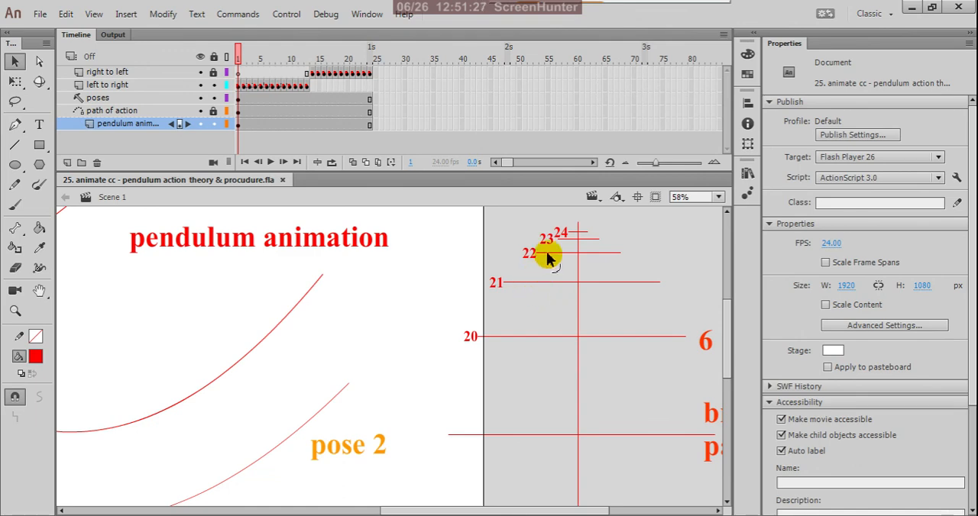
# Step: Test the movie to preview the pendulum swinging with its title
pyautogui.scroll(-3, 614, 311)
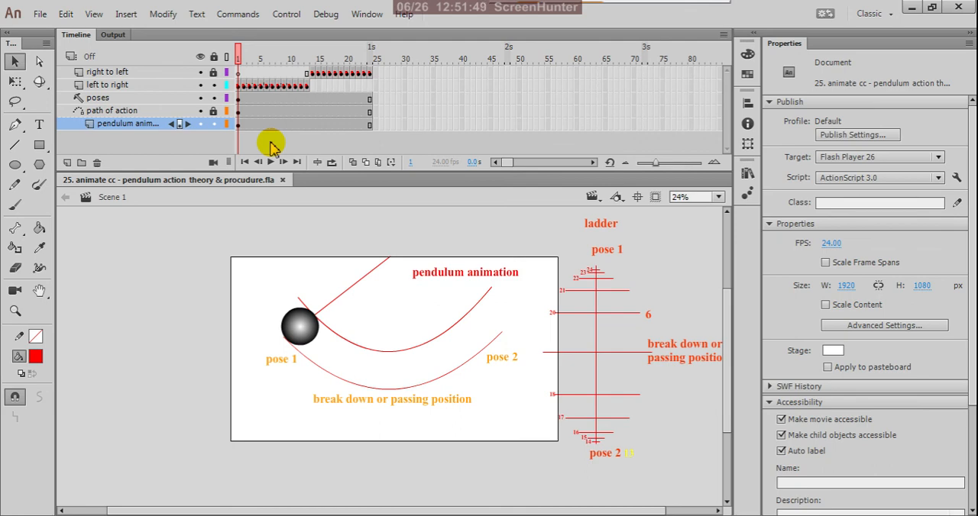
pyautogui.hotkey('ctrl', 'Return')
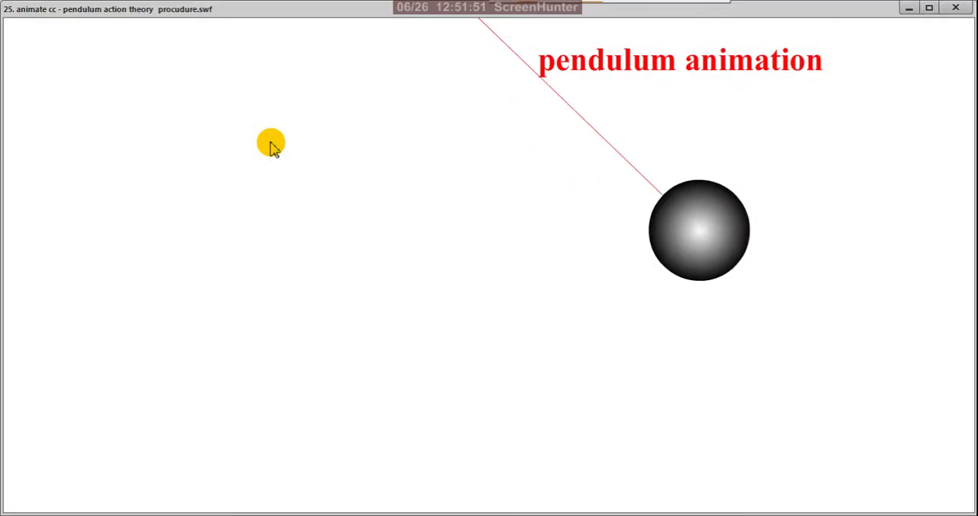